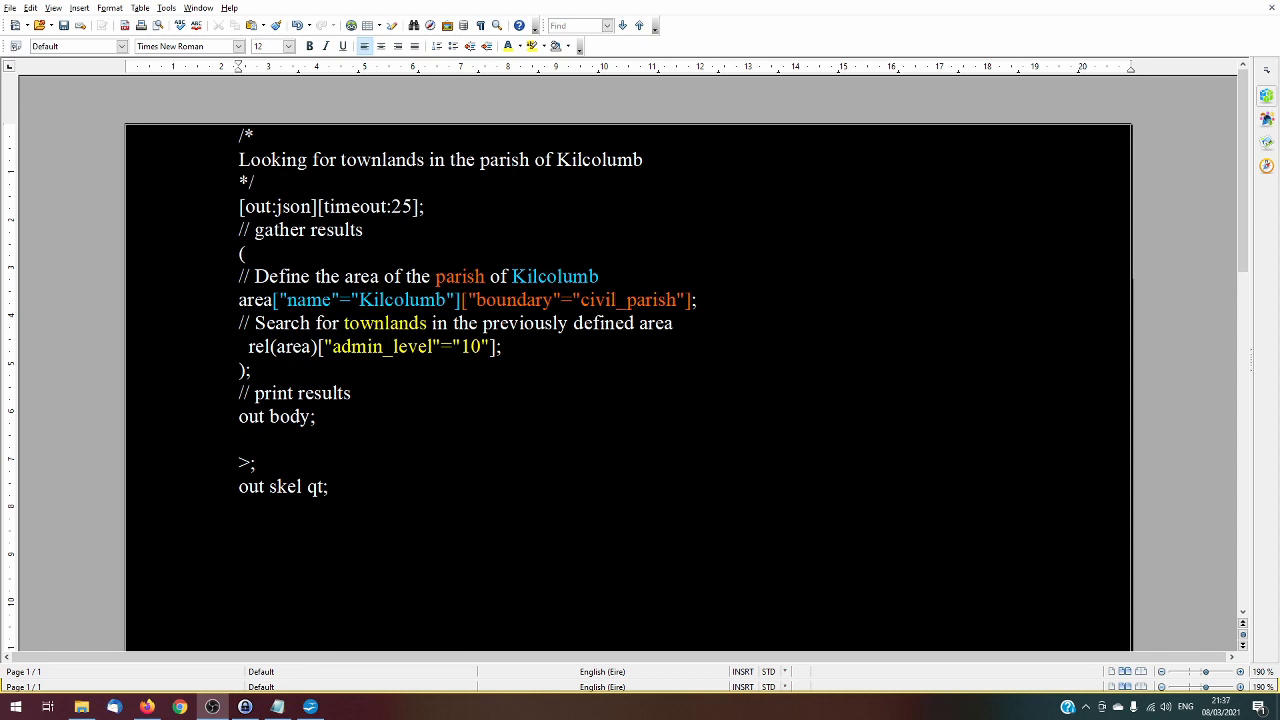
Examine the opening comment about Kilcolumb townlands and the [out:json] output setting in the query document
key(alt+Tab)
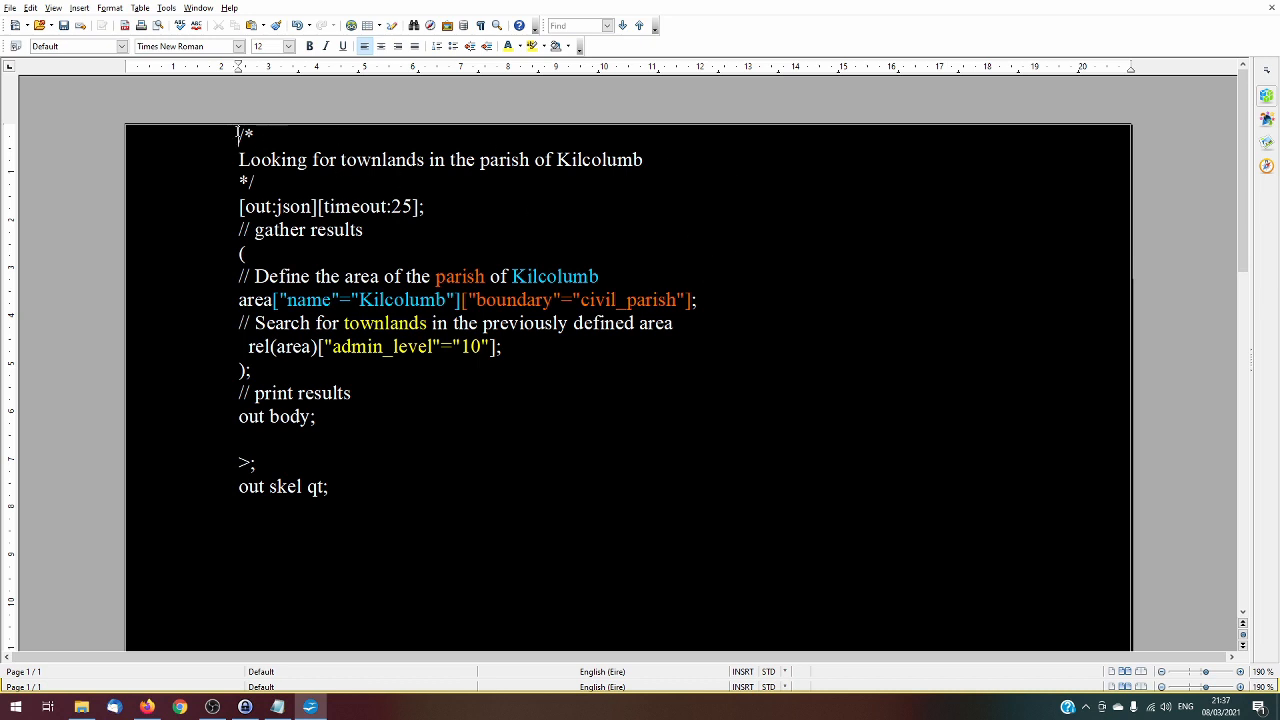
drag(240, 133, 258, 180)
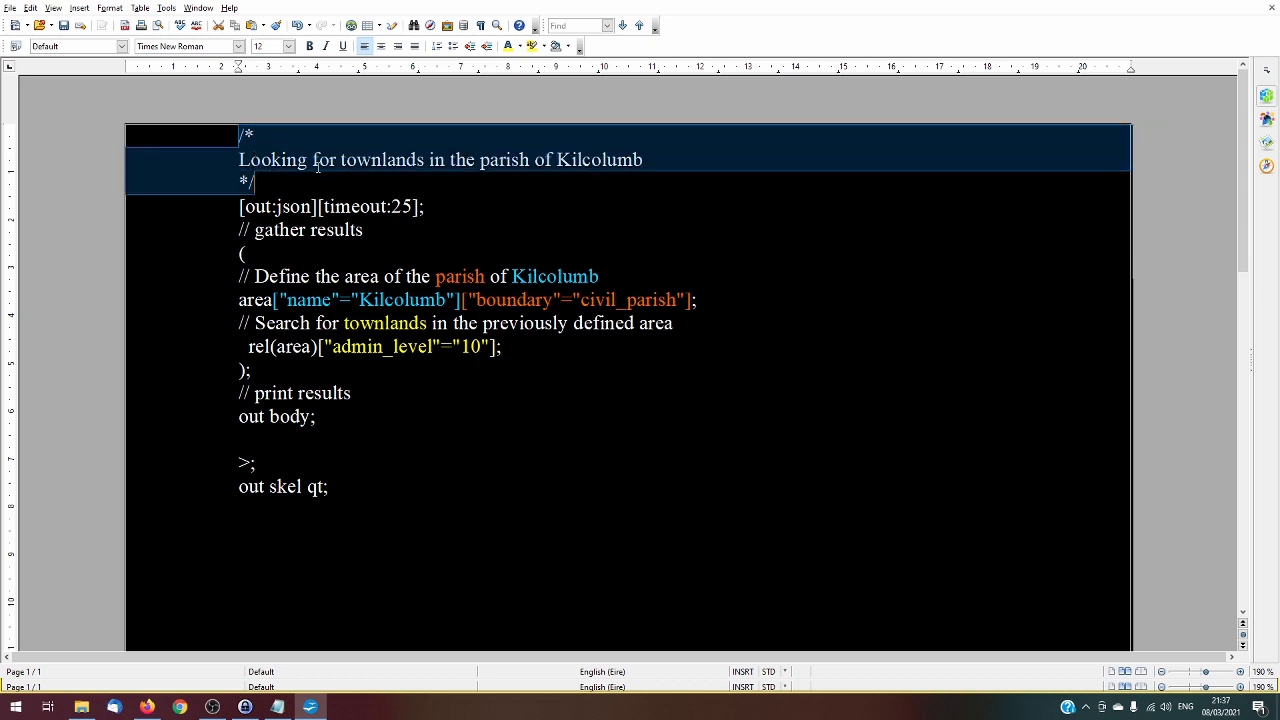
click(240, 159)
drag(240, 159, 646, 165)
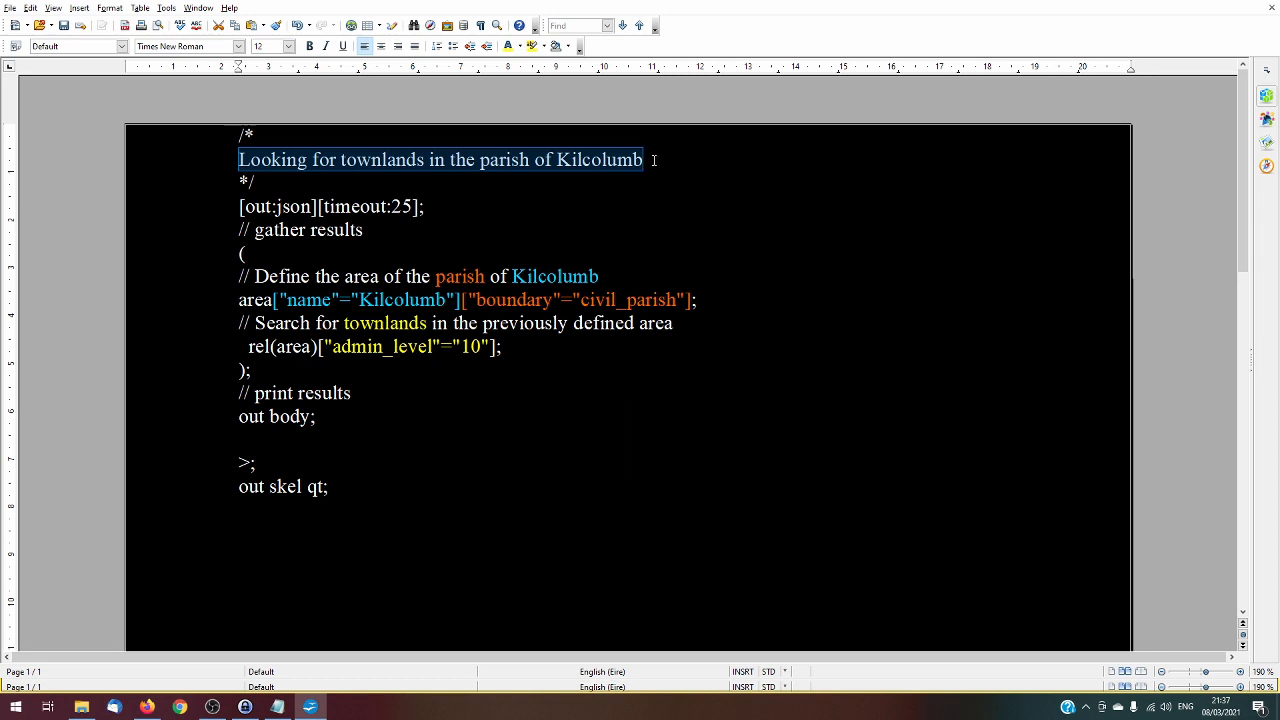
drag(238, 206, 320, 198)
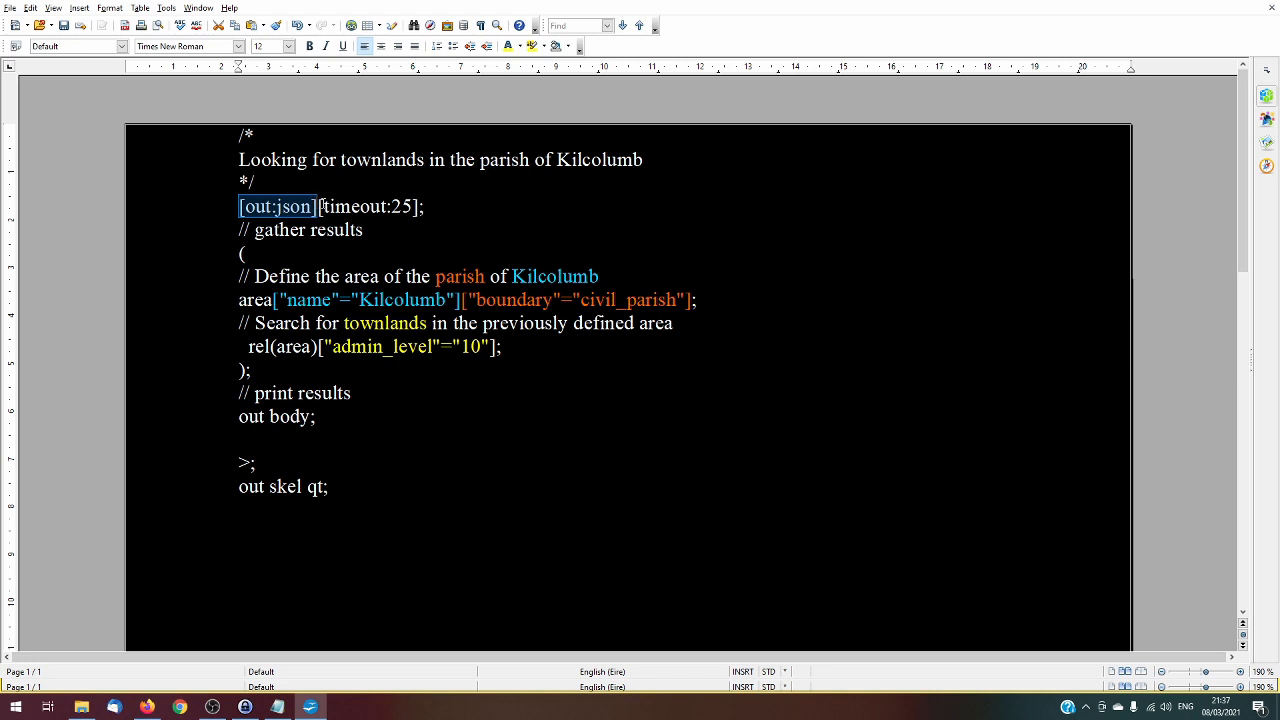
click(437, 206)
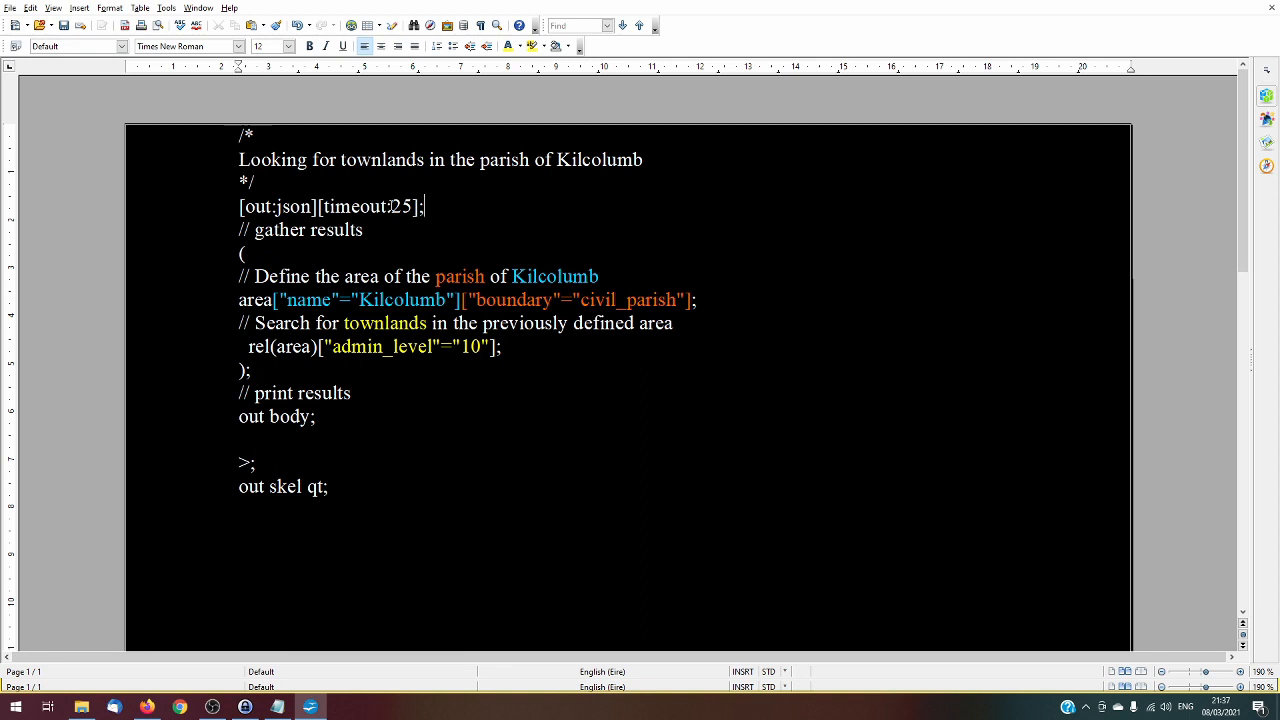
Set the query's timeout to 45
drag(391, 206, 401, 206)
text(4)
drag(392, 204, 401, 204)
click(438, 207)
Examine the query lines that define the Kilcolumb civil parish area and search it for townlands with admin_level 10
scroll(232, 240, down, 1)
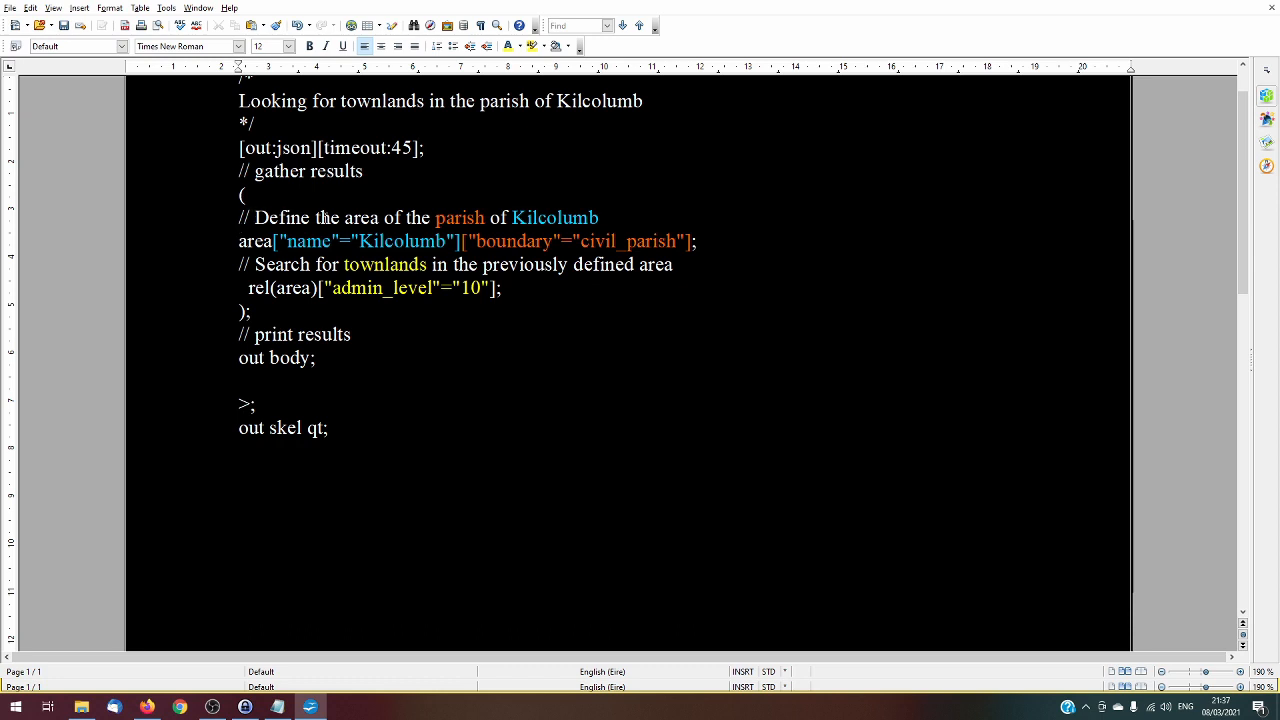
drag(252, 218, 605, 217)
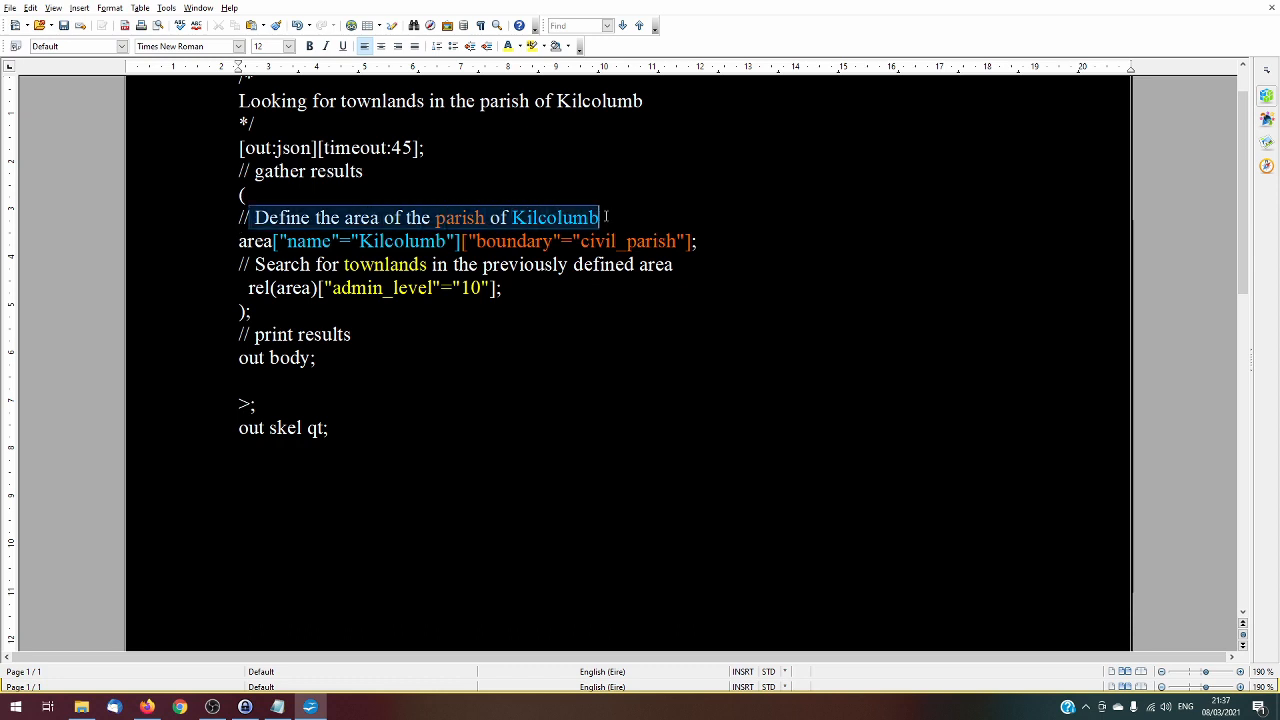
drag(238, 217, 600, 217)
click(237, 217)
click(626, 216)
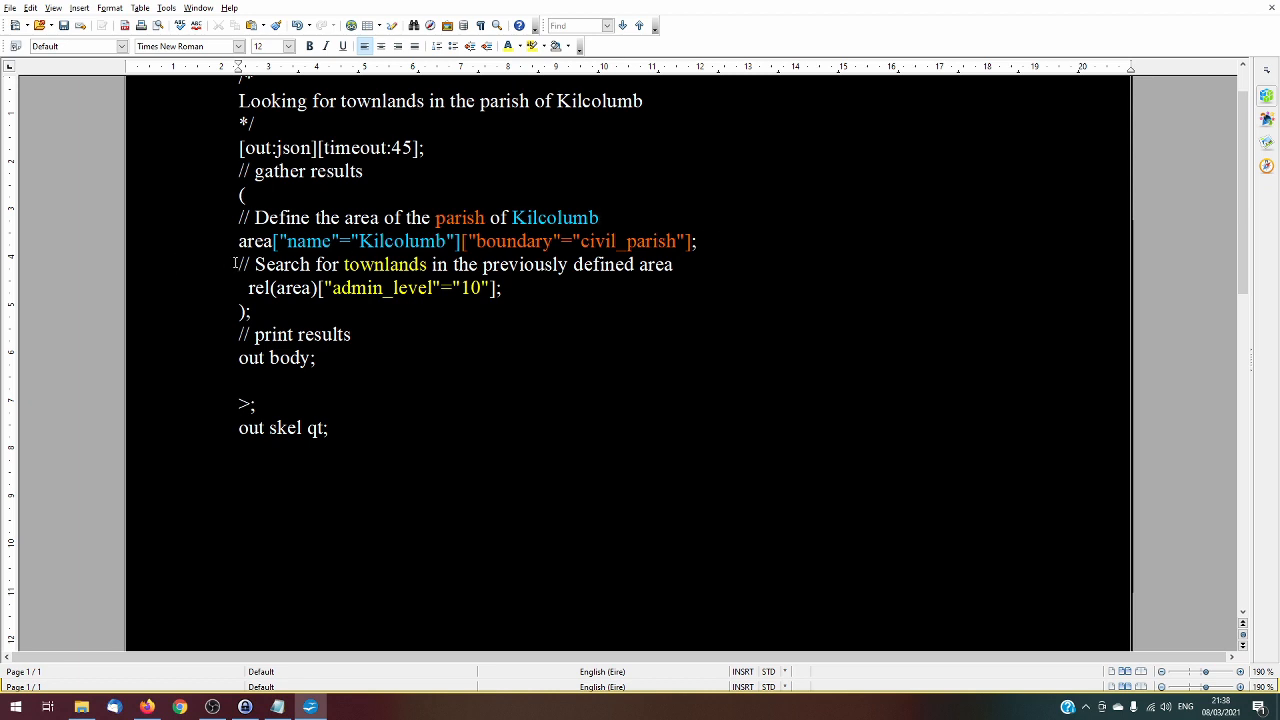
drag(238, 241, 701, 241)
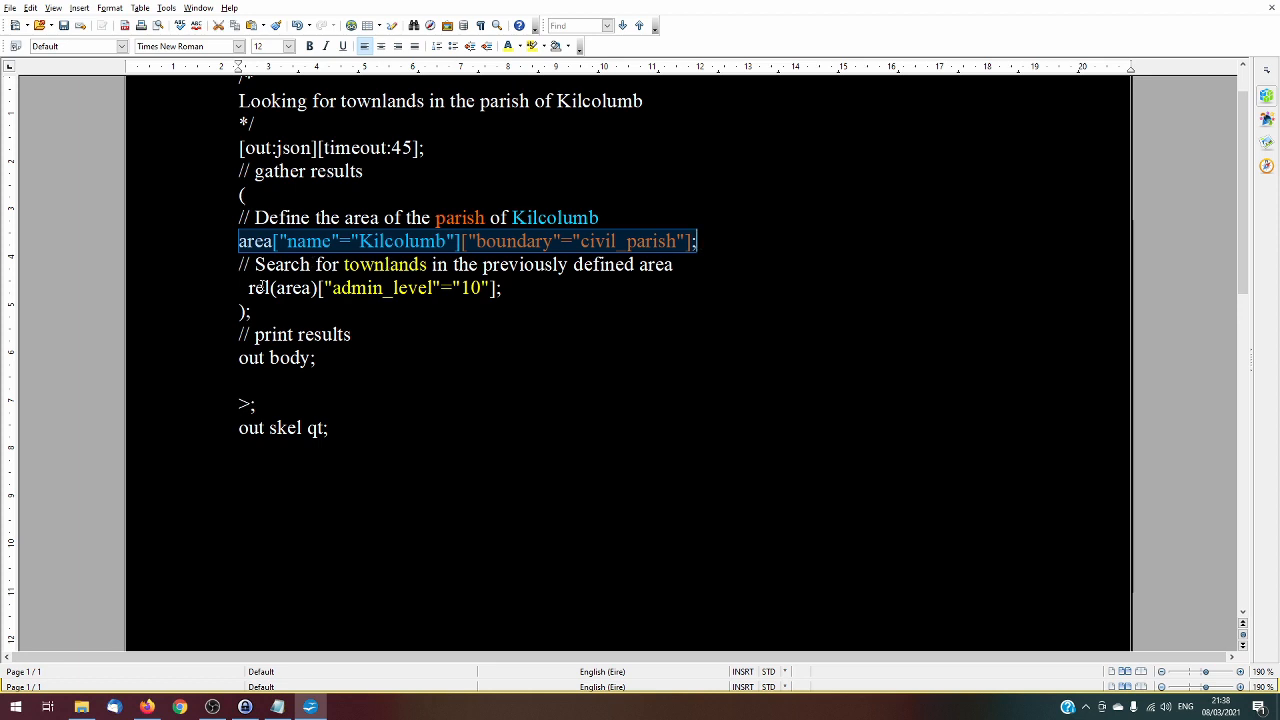
drag(242, 264, 673, 266)
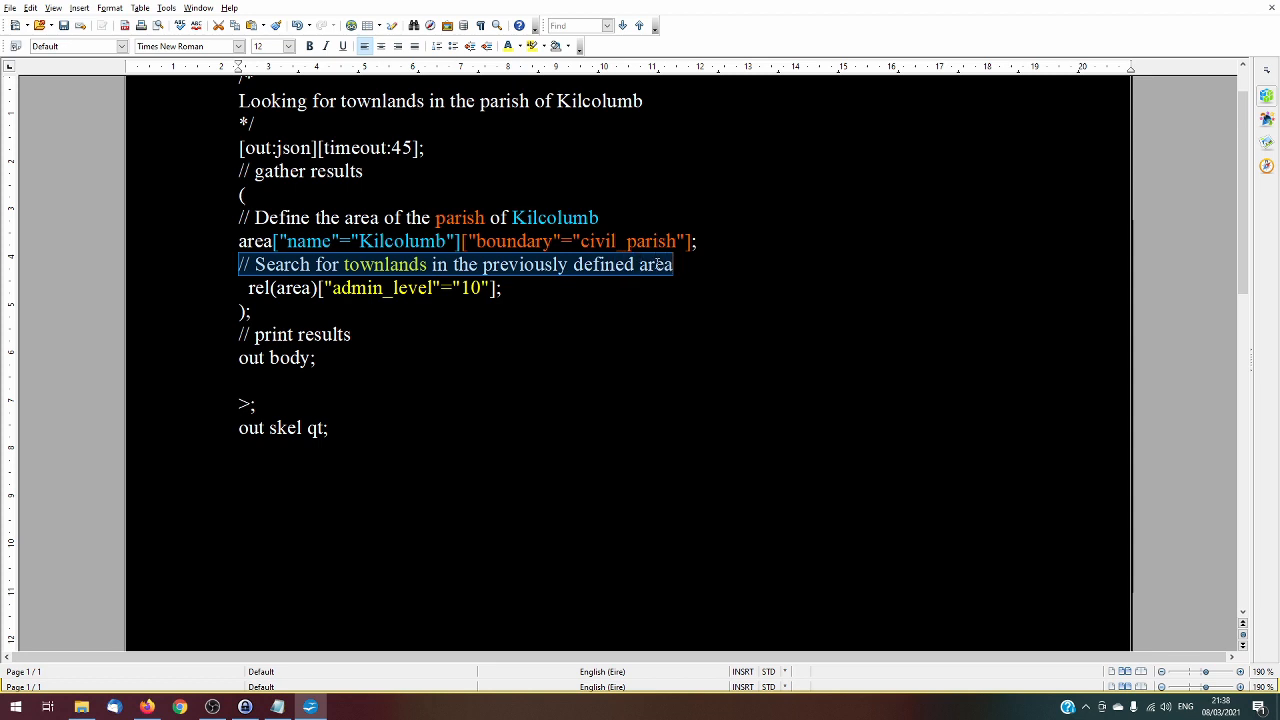
click(244, 288)
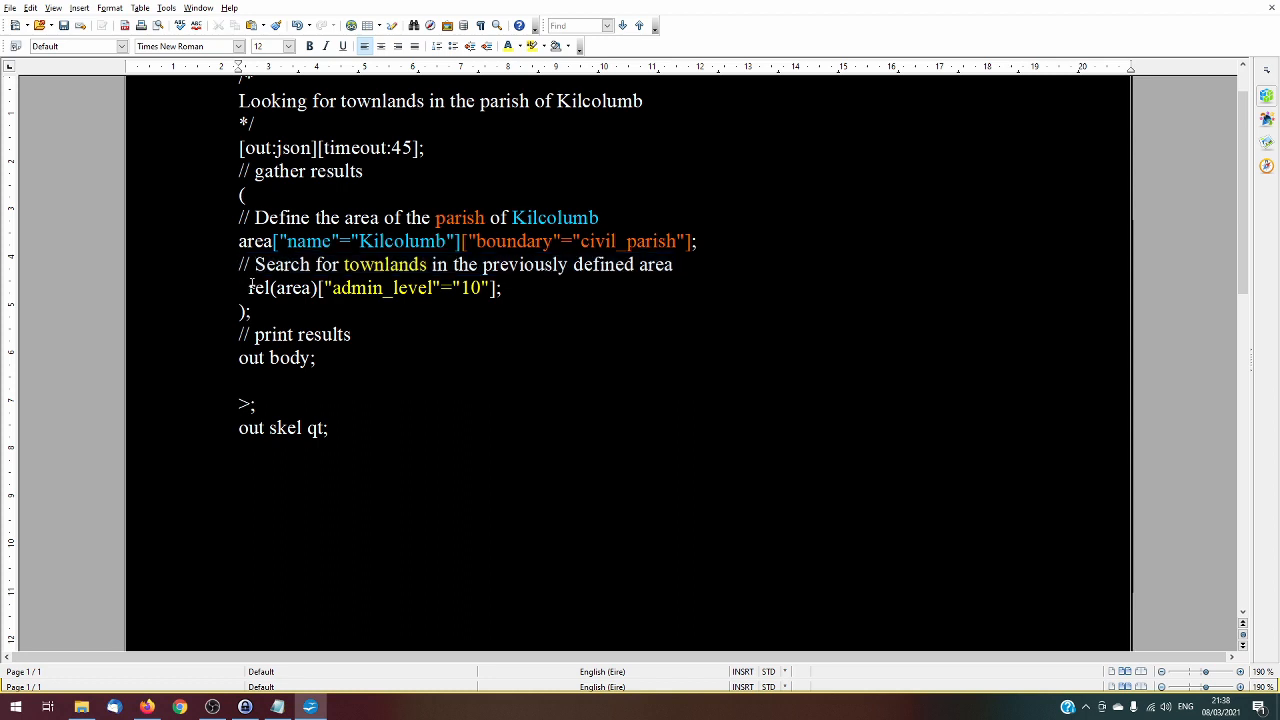
drag(244, 288, 271, 288)
click(244, 289)
double_click(252, 242)
double_click(293, 288)
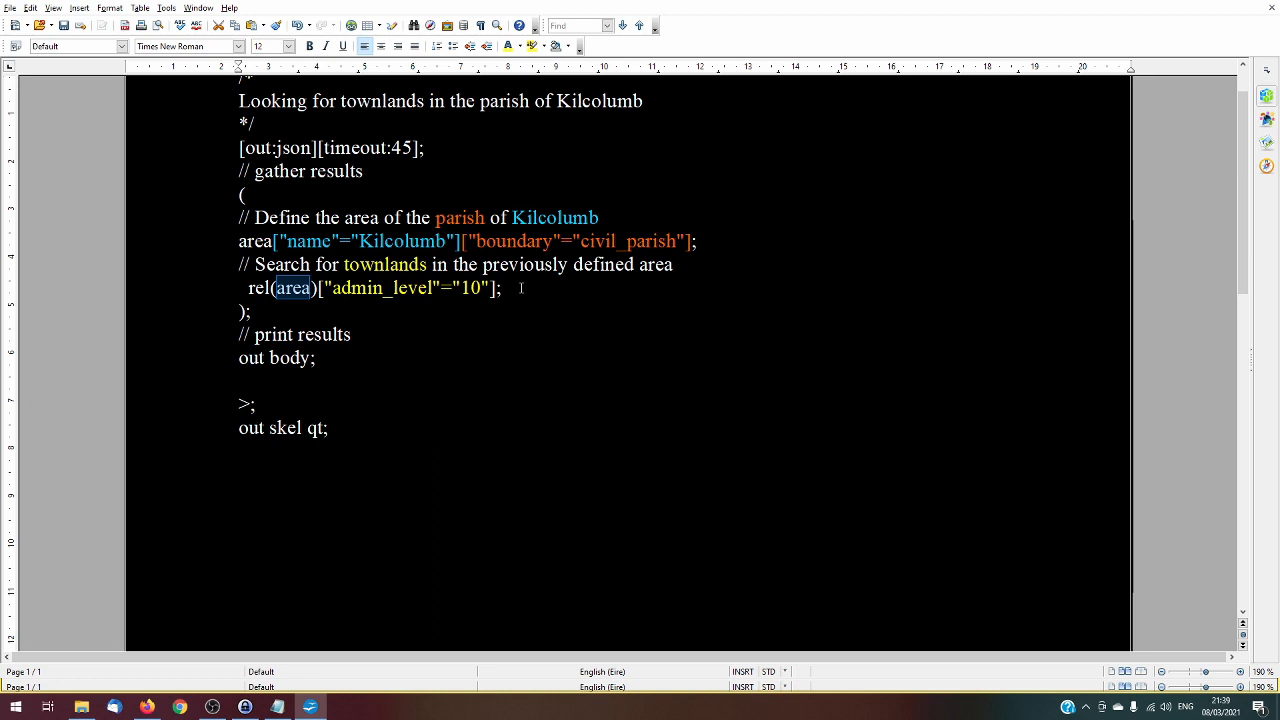
click(519, 287)
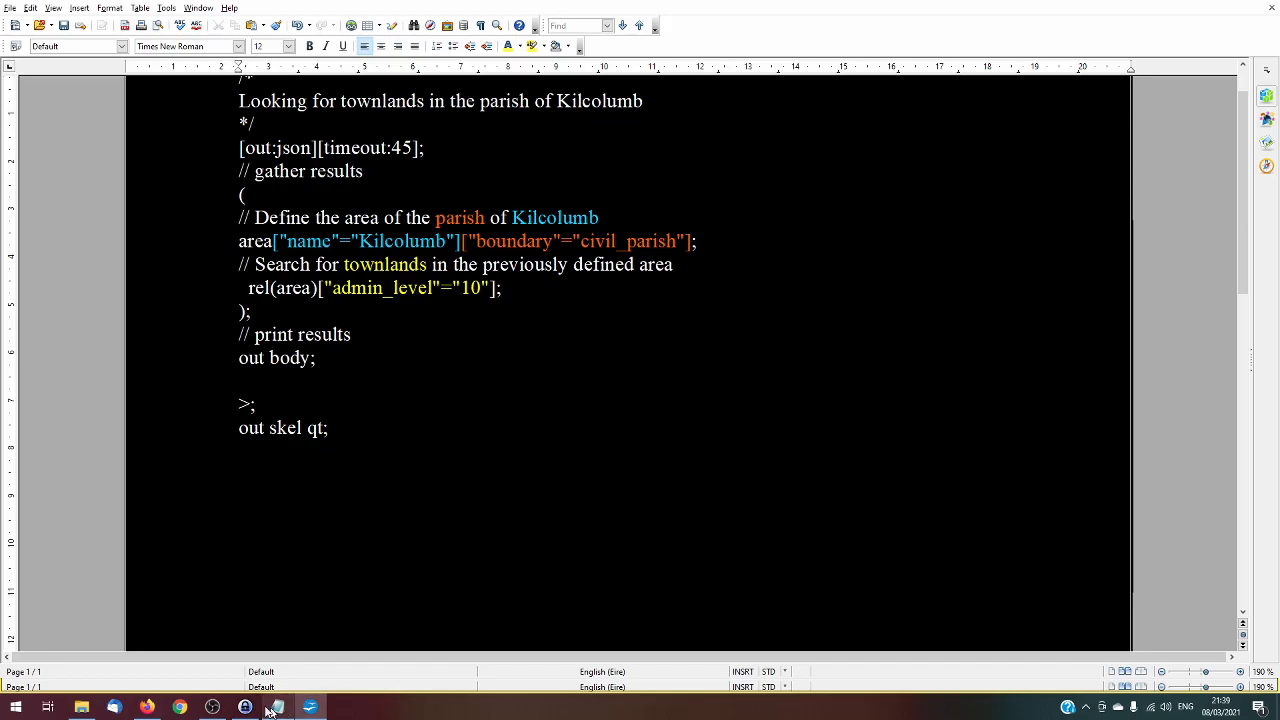
Switch to overpass turbo in the browser, review the Kilcolumb townlands query there and run it
click(147, 707)
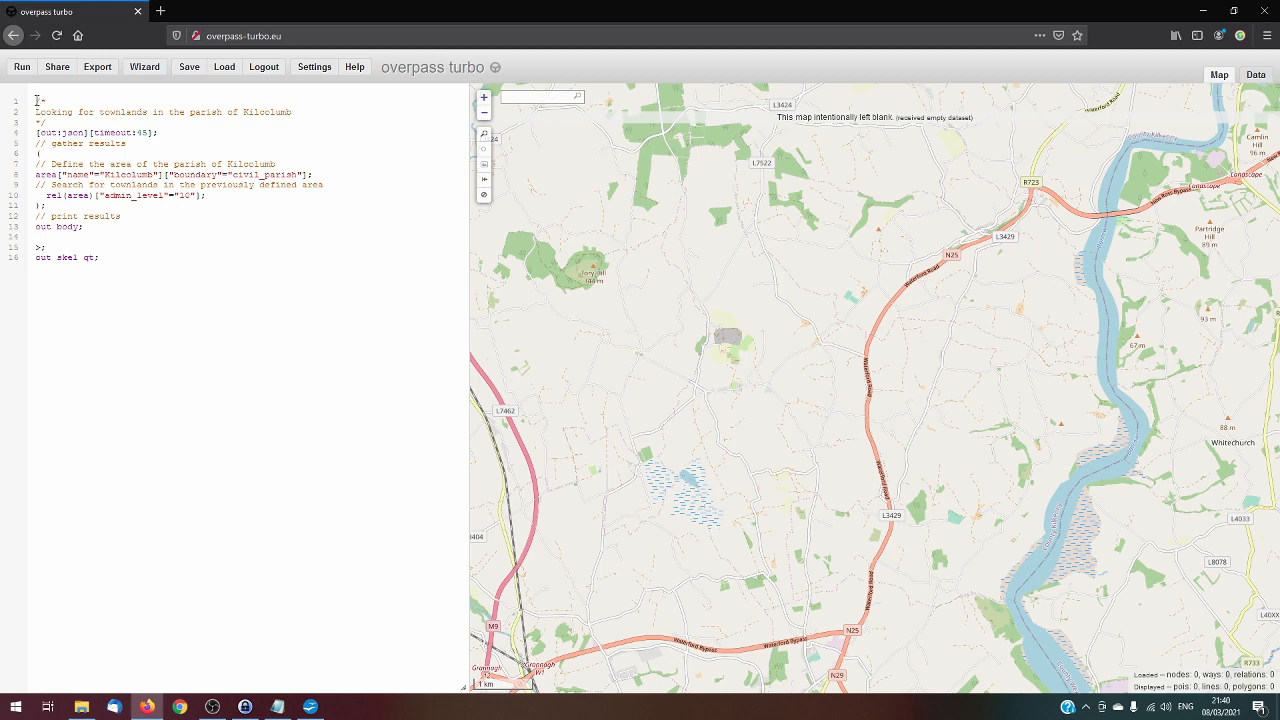
drag(36, 97, 115, 258)
click(115, 258)
drag(38, 163, 300, 164)
click(301, 160)
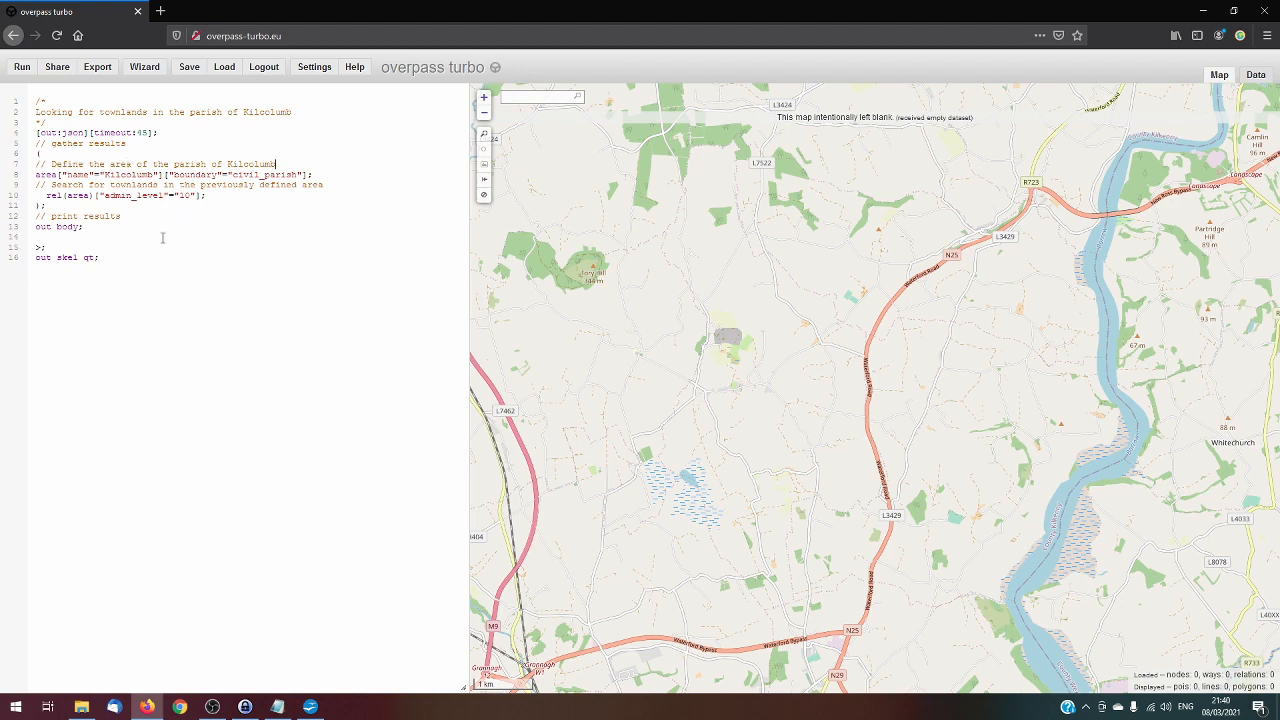
click(21, 68)
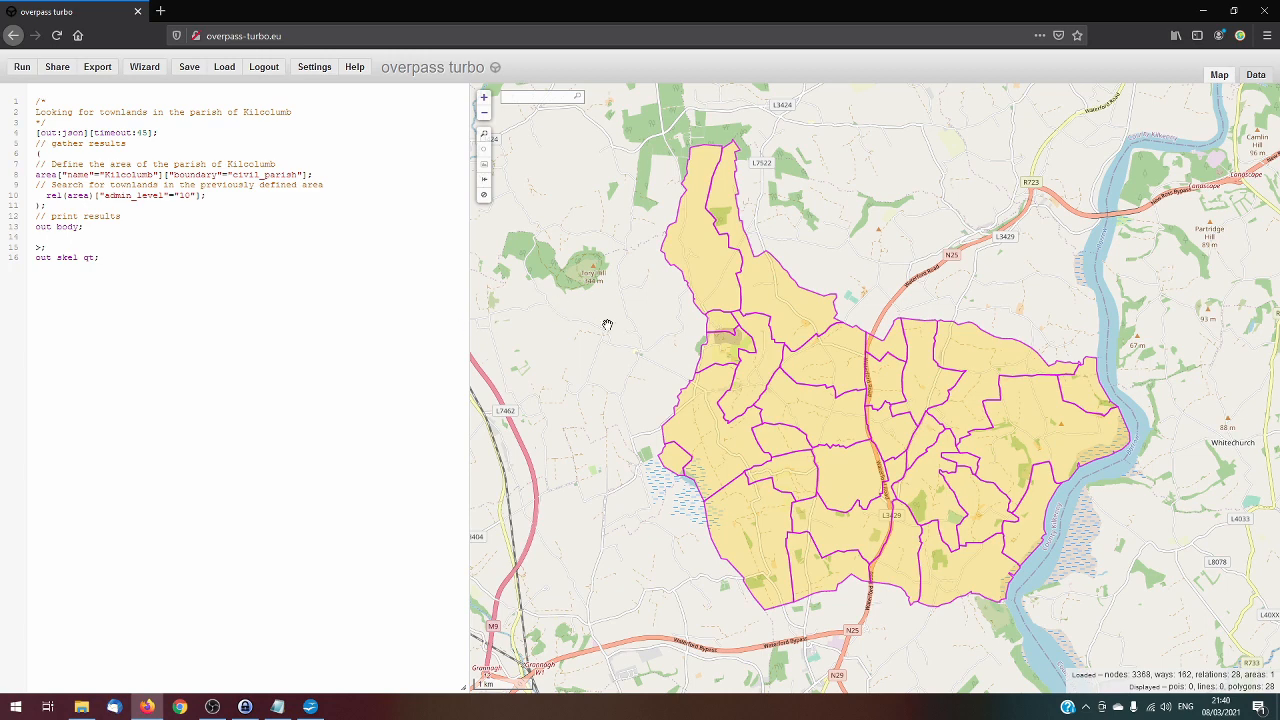
Open the details of the Ballinlammy townland on the map and review its admin_level, boundary and locality tags
drag(628, 344, 590, 330)
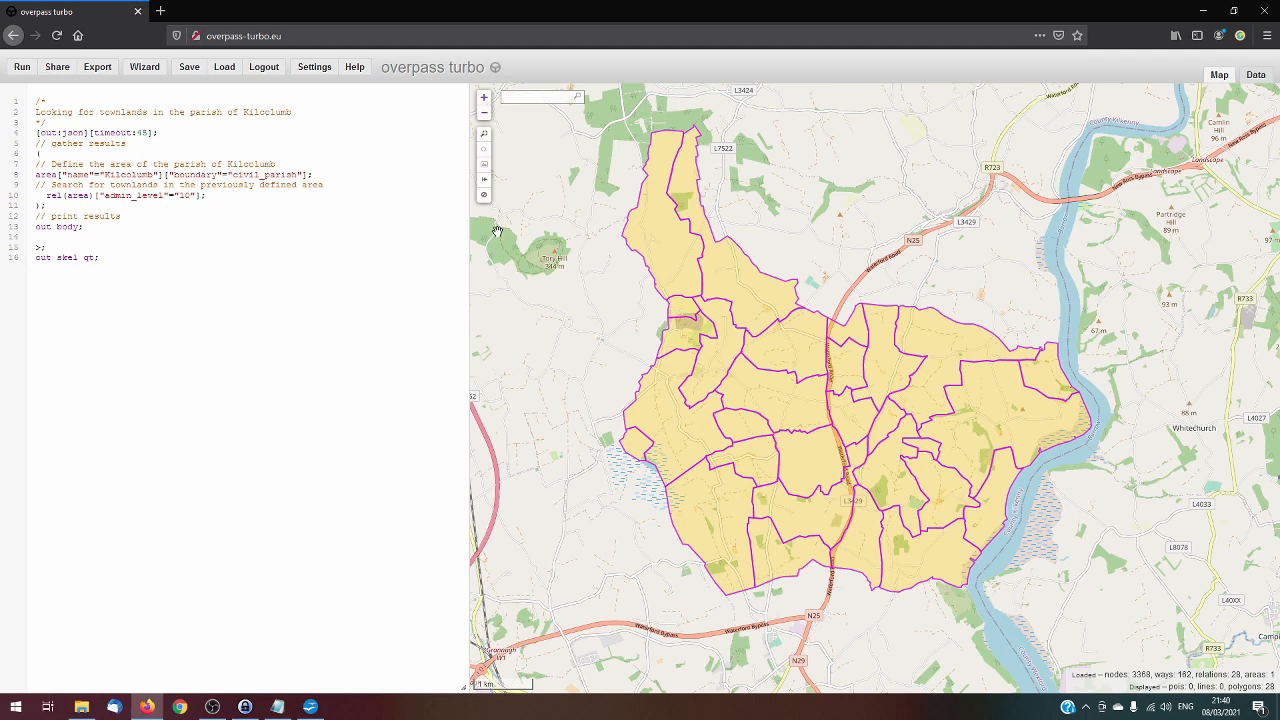
drag(546, 265, 547, 284)
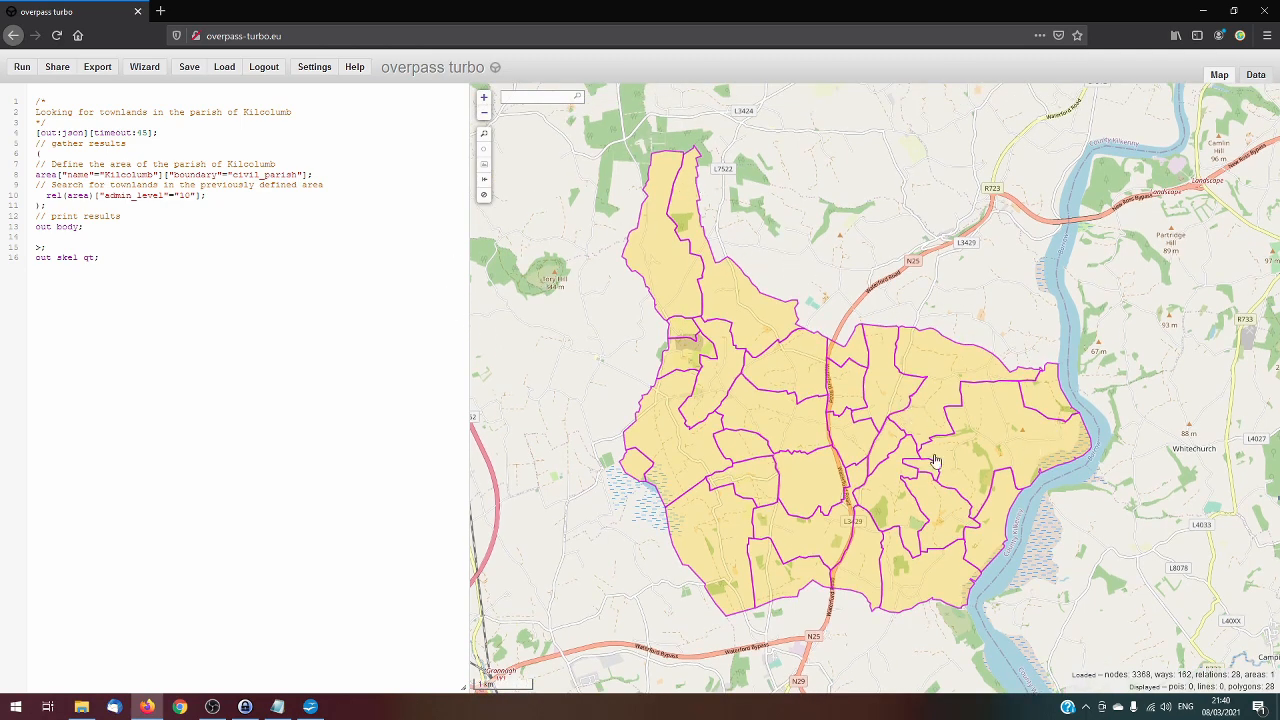
click(756, 327)
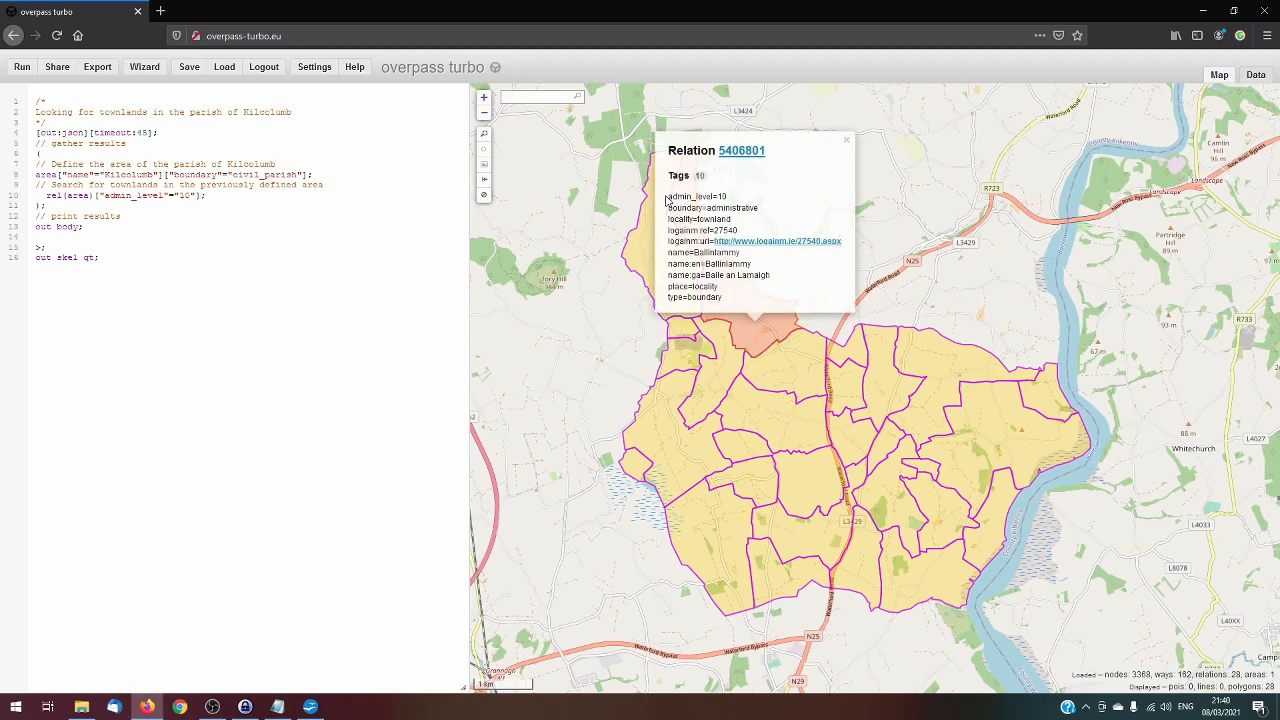
drag(667, 196, 752, 202)
click(761, 199)
drag(667, 207, 760, 209)
drag(666, 219, 744, 221)
click(685, 241)
Review Ballinlammy's English and Irish name tags along with its place and type tags
drag(669, 252, 752, 254)
drag(668, 264, 766, 252)
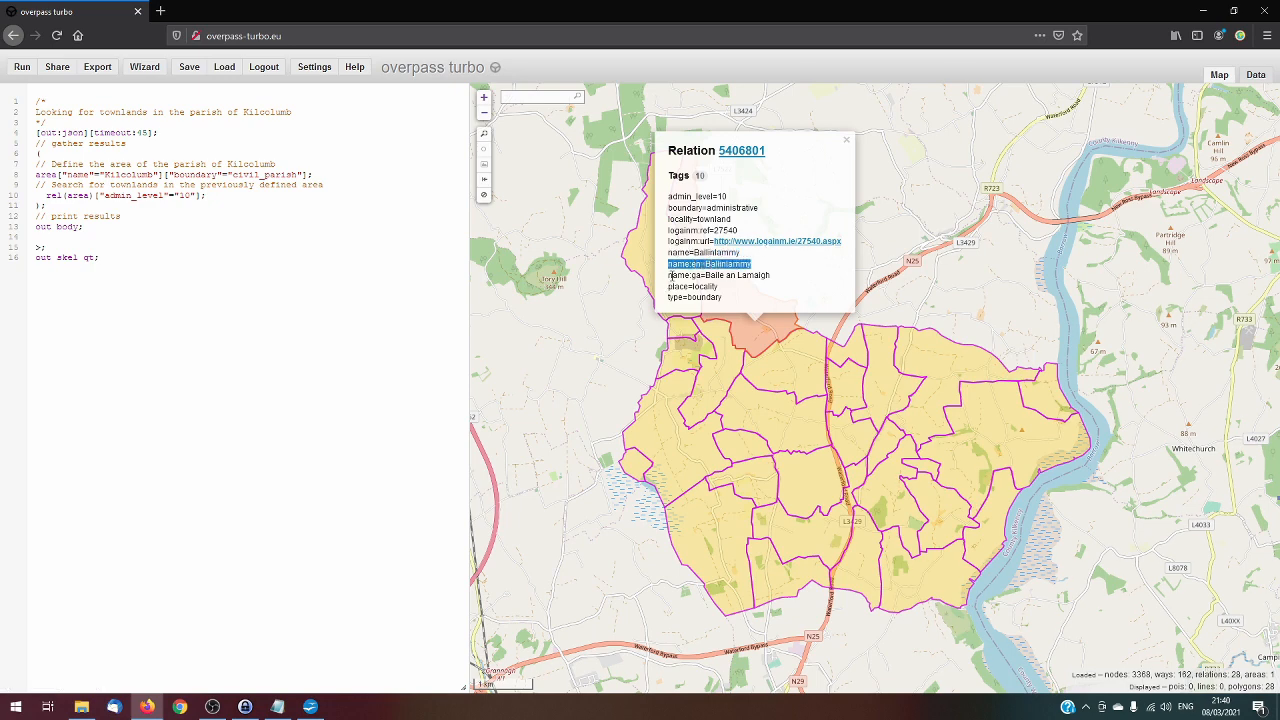
drag(673, 276, 778, 278)
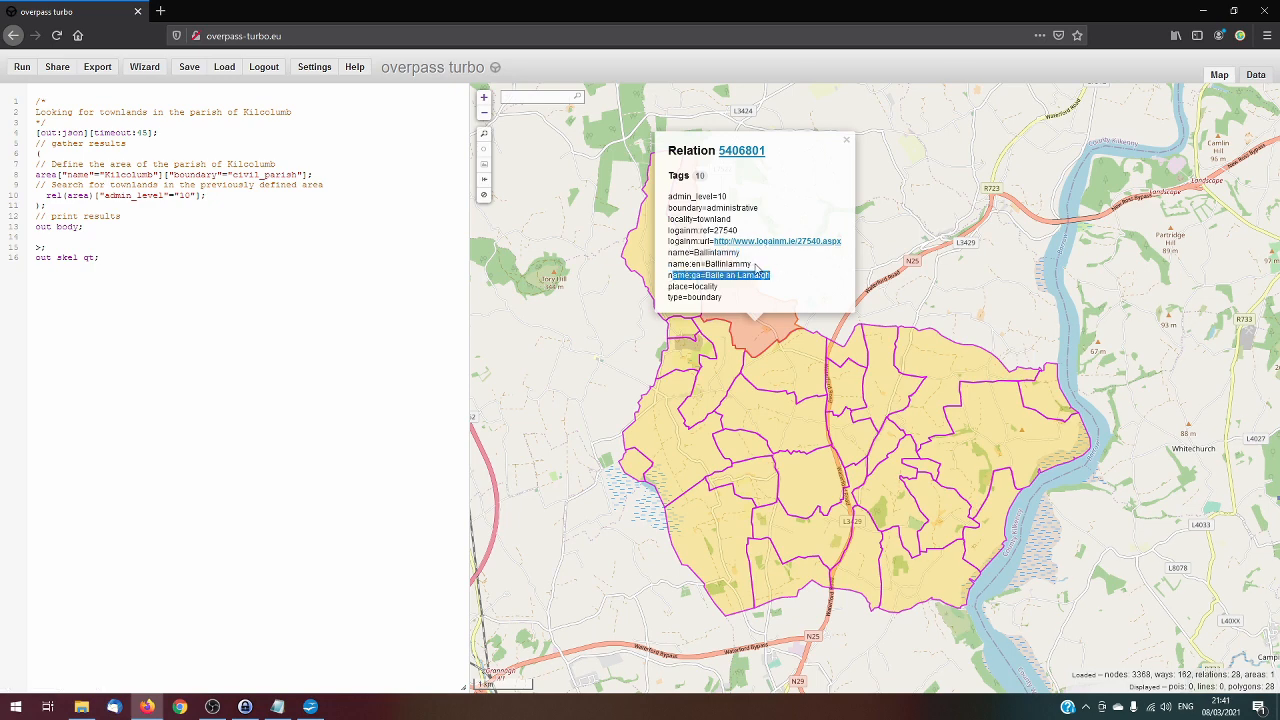
click(705, 272)
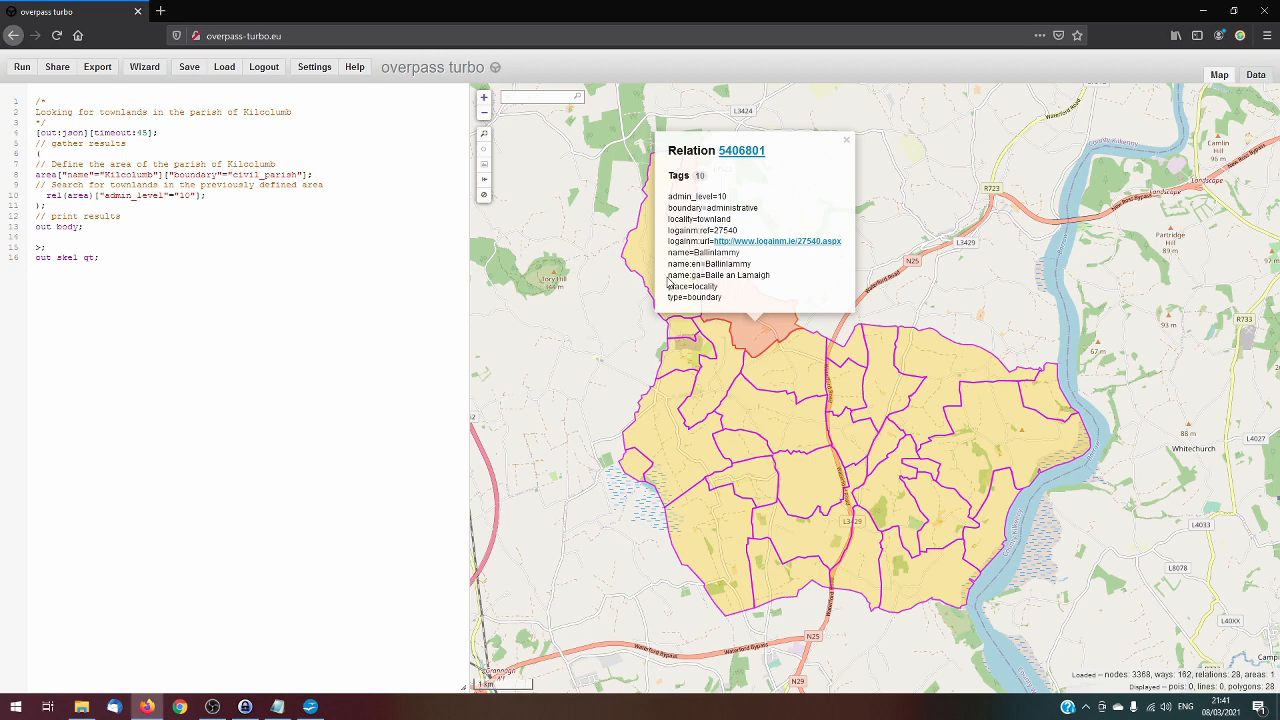
drag(670, 287, 727, 298)
drag(668, 196, 708, 297)
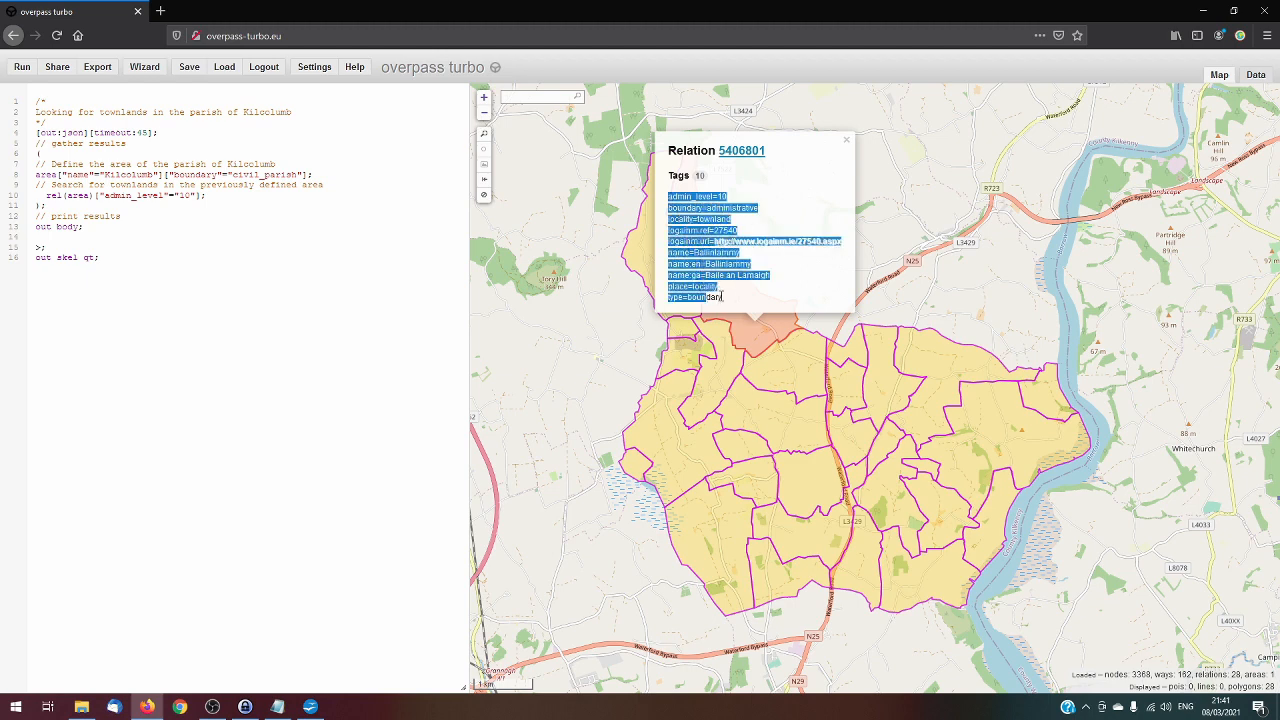
click(722, 297)
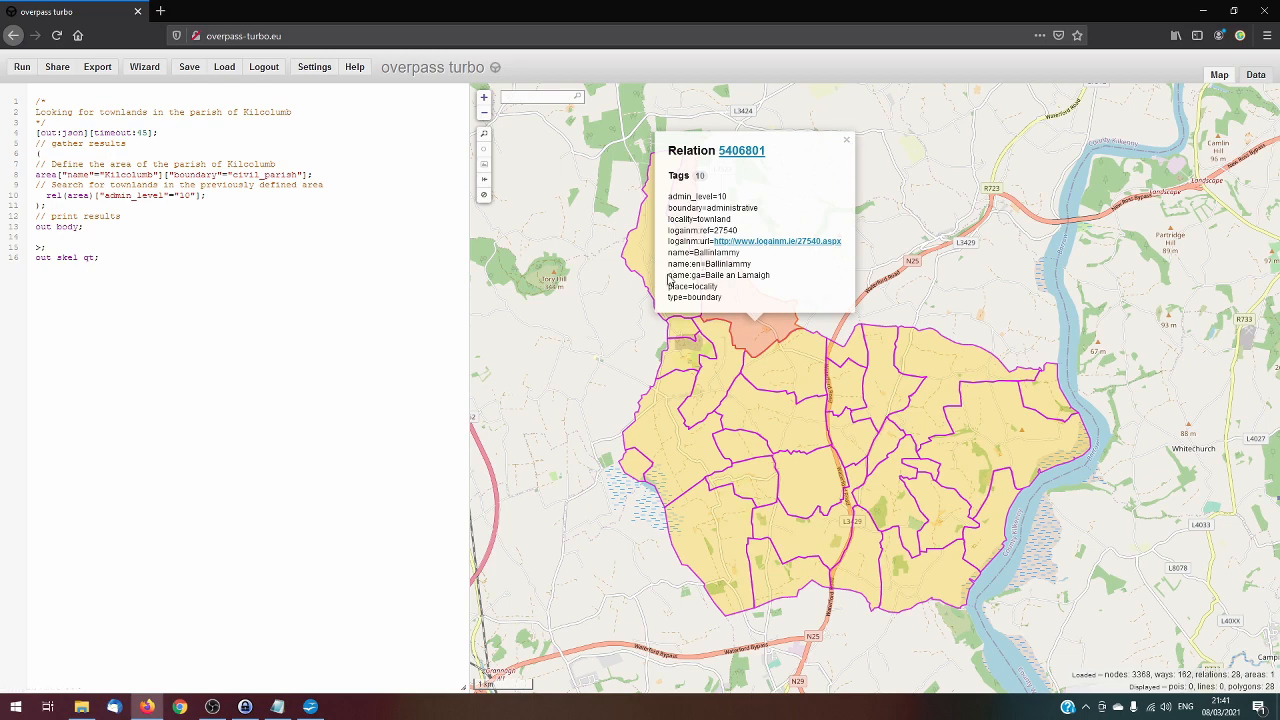
drag(670, 276, 770, 276)
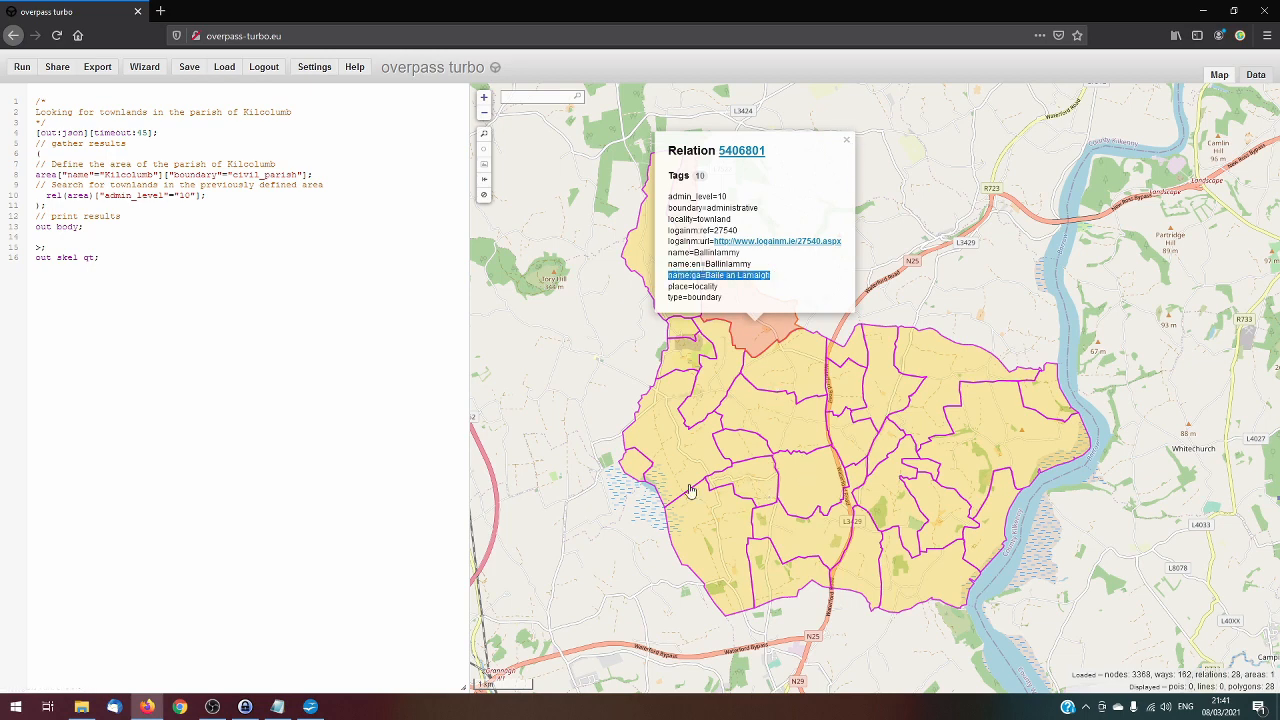
Inspect the tags of other townlands in the parish, including Moanroe, Redgap, Grogan, Nicholastown and Rochestown, and close the details
click(638, 468)
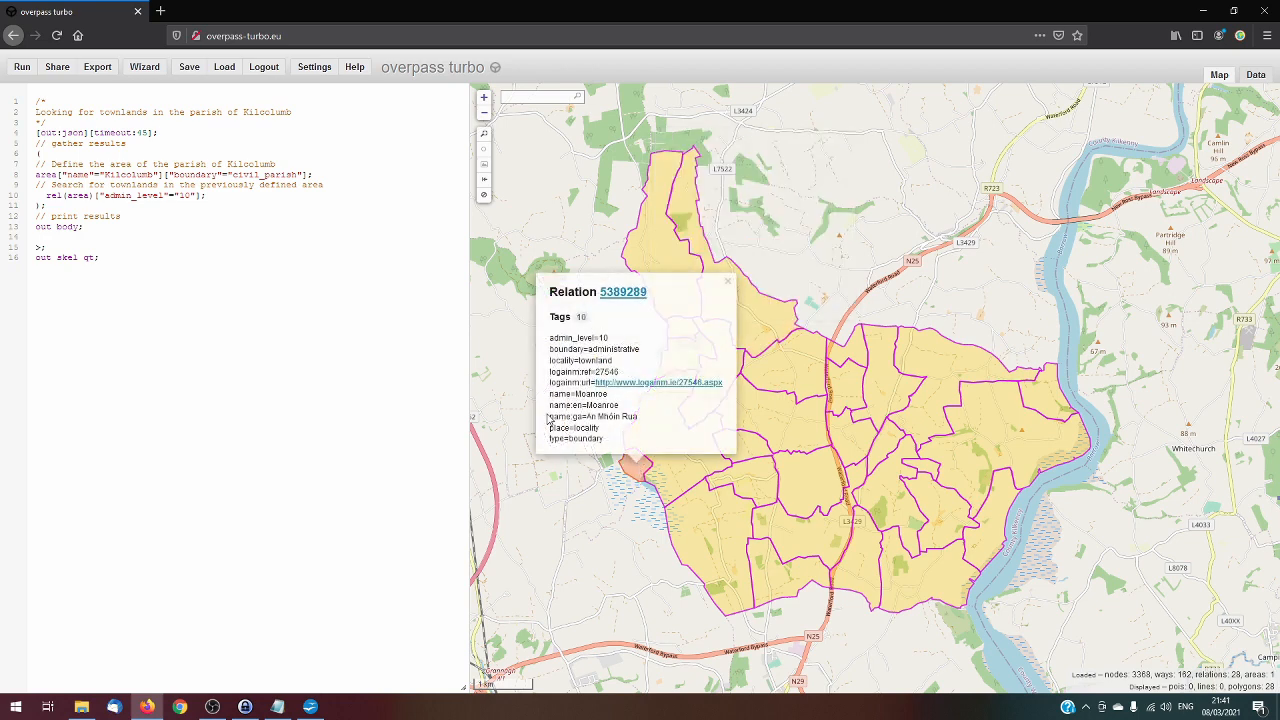
drag(549, 416, 643, 425)
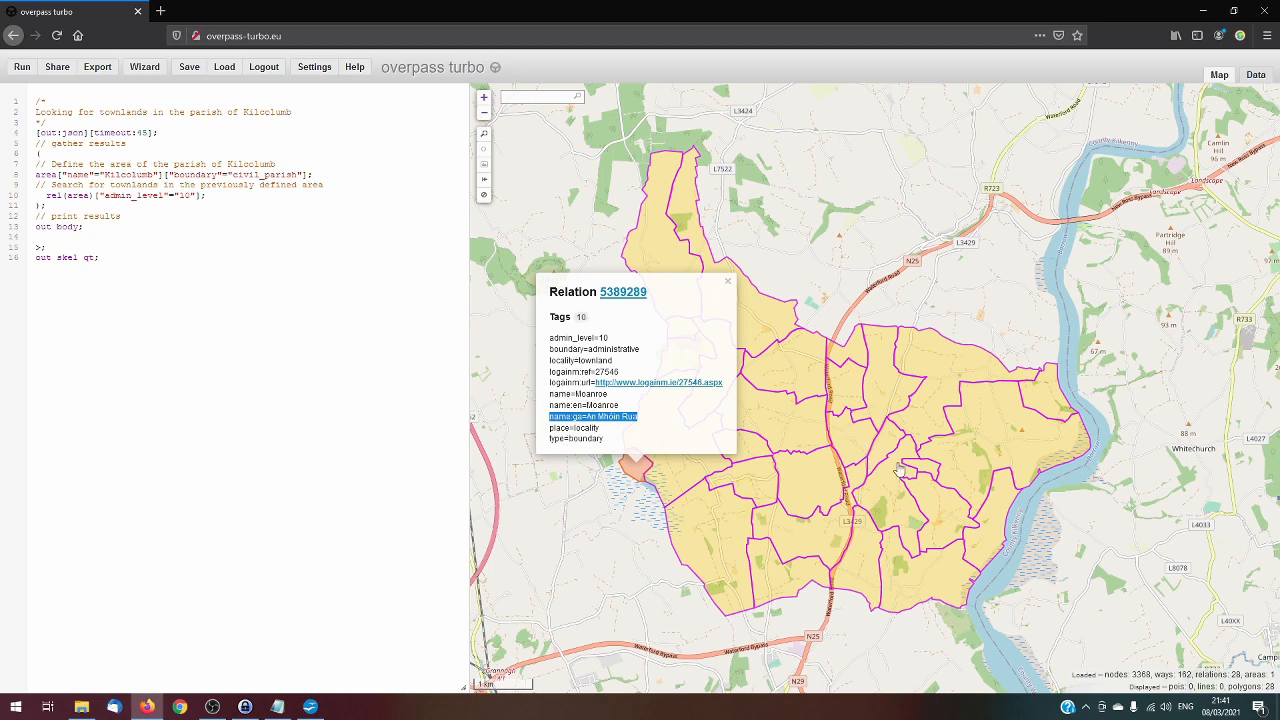
click(930, 473)
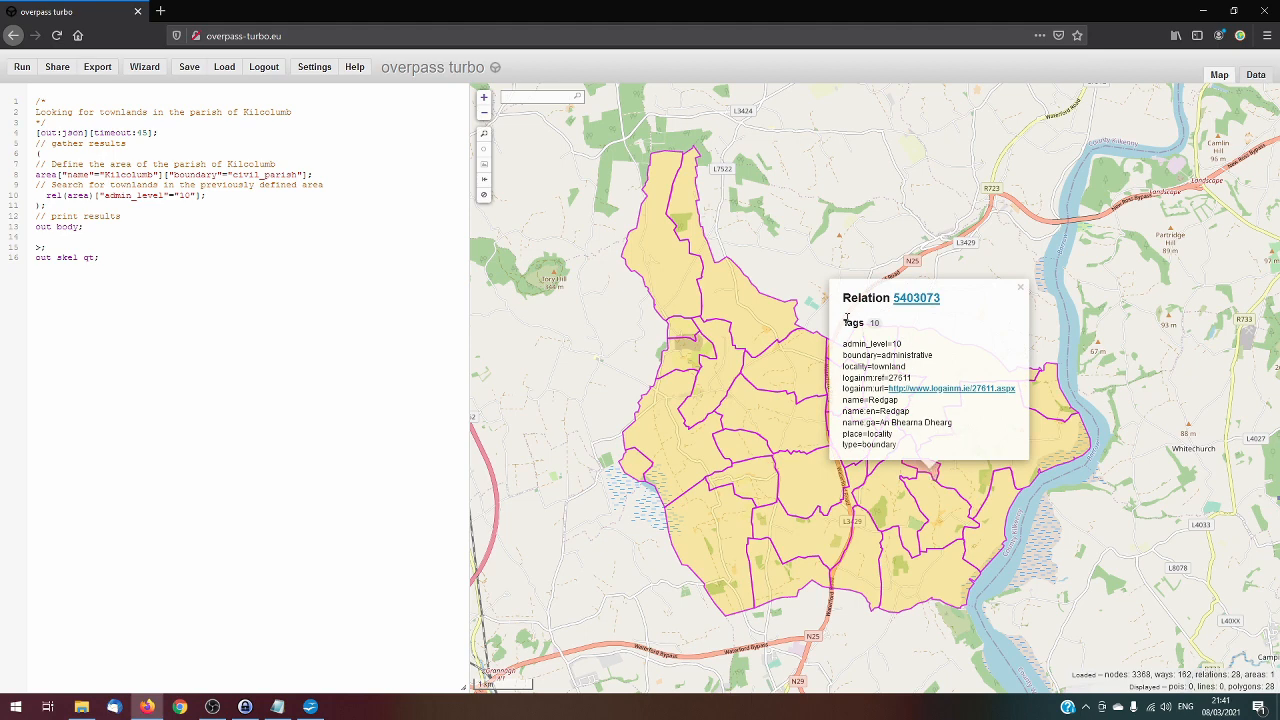
drag(846, 323, 890, 325)
click(881, 328)
click(800, 432)
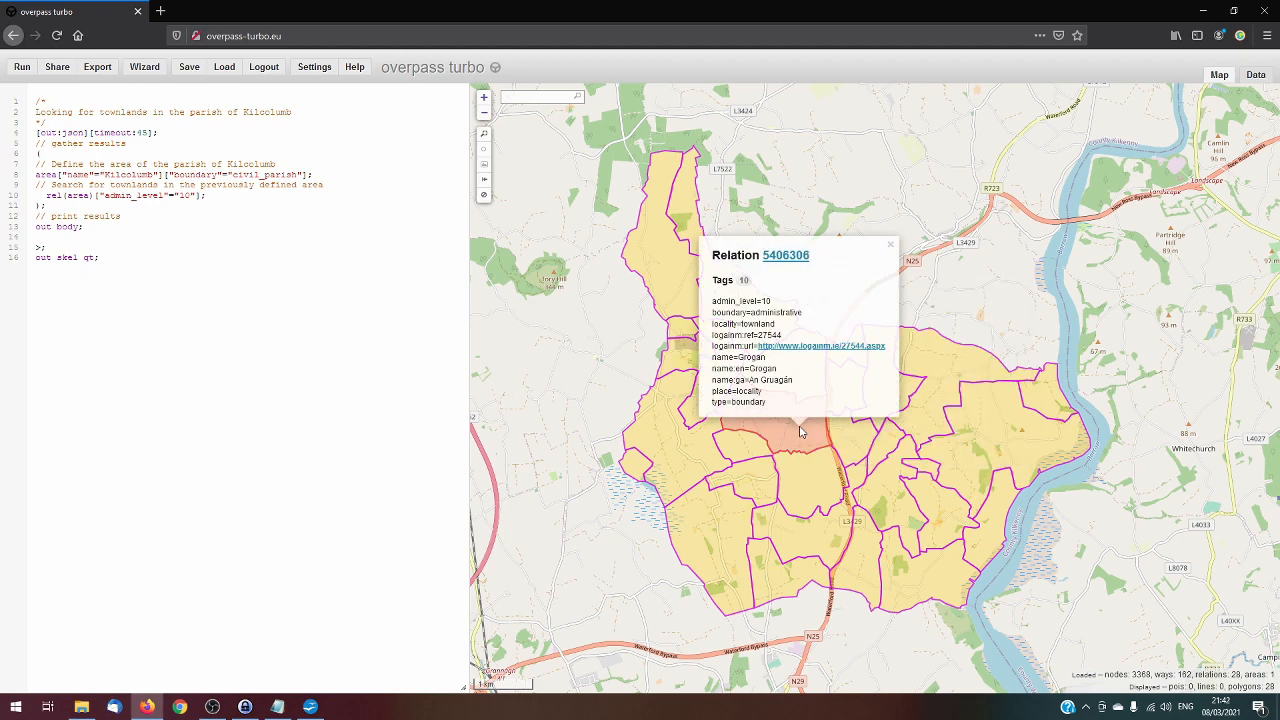
click(810, 542)
click(731, 574)
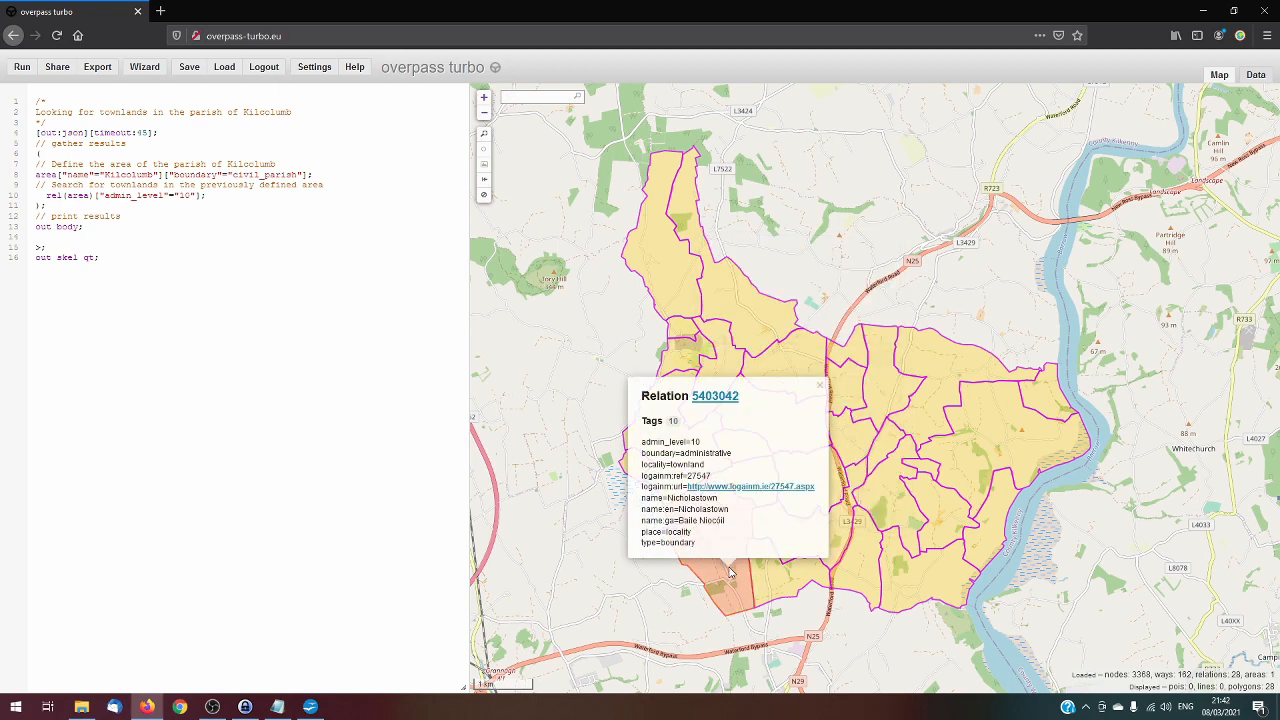
click(997, 456)
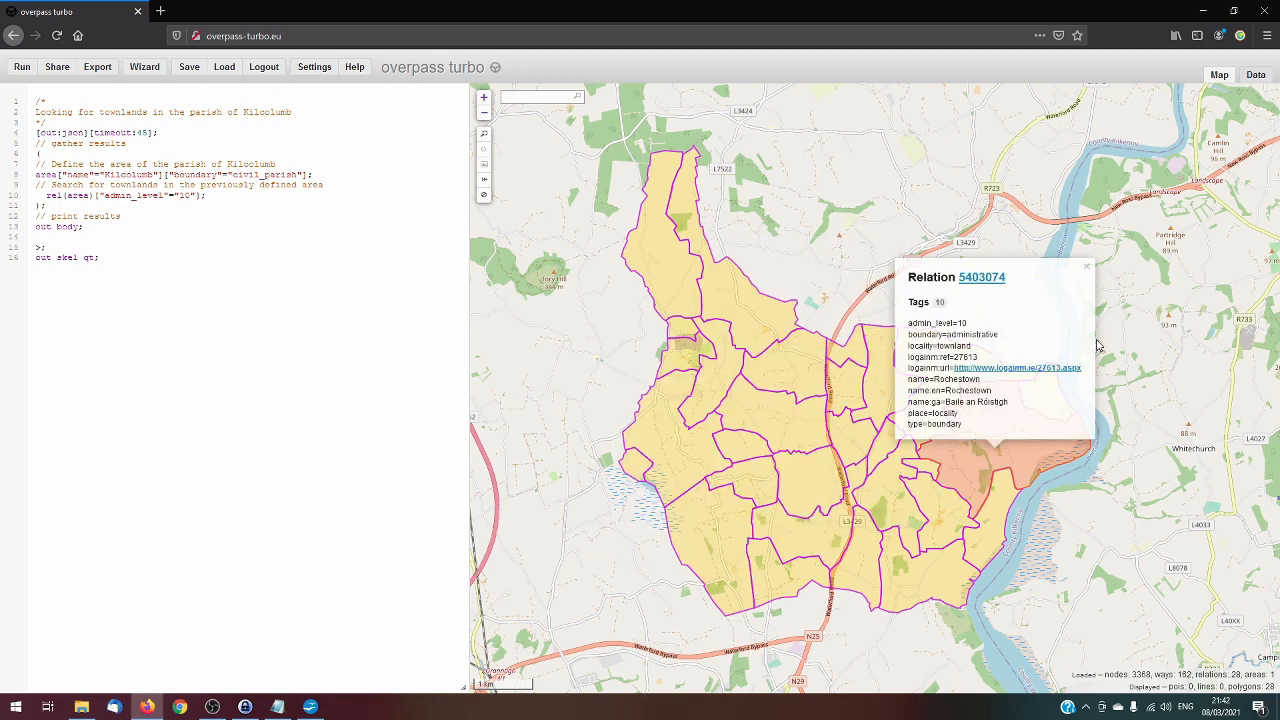
click(1125, 325)
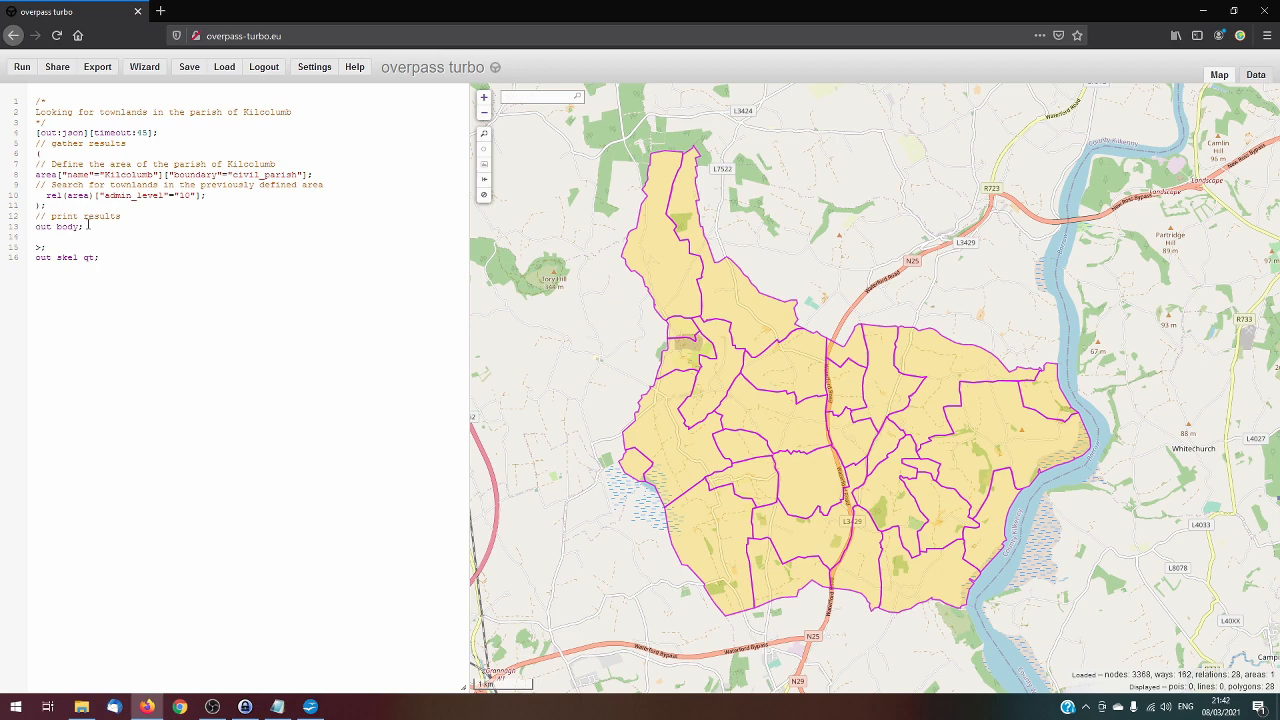
Add a {{style: }} block below "out body;" containing an empty relation{} rule
click(87, 238)
text((.)
text(style)
text(:)
key(Return)
key(Return)
text(}})
text(relation)
text(())
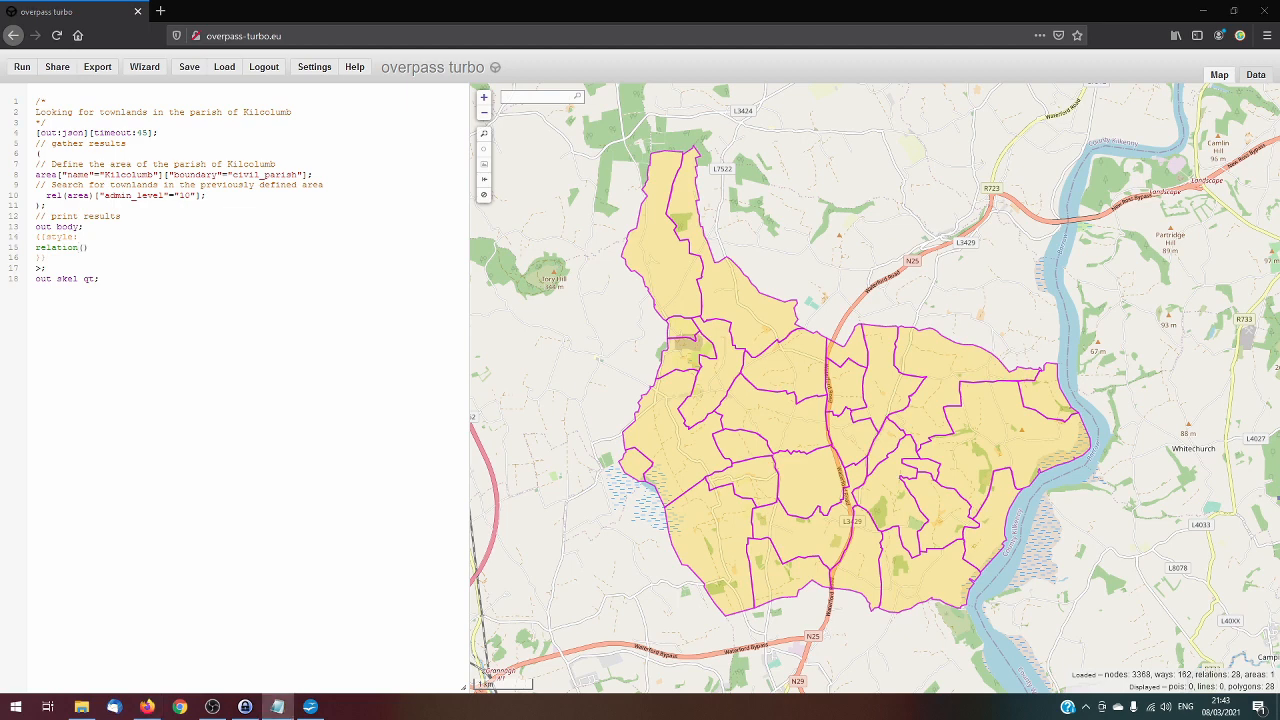
Add color:black; to the relation style rule and run the query again
key(alt+Tab)
key(alt+Tab)
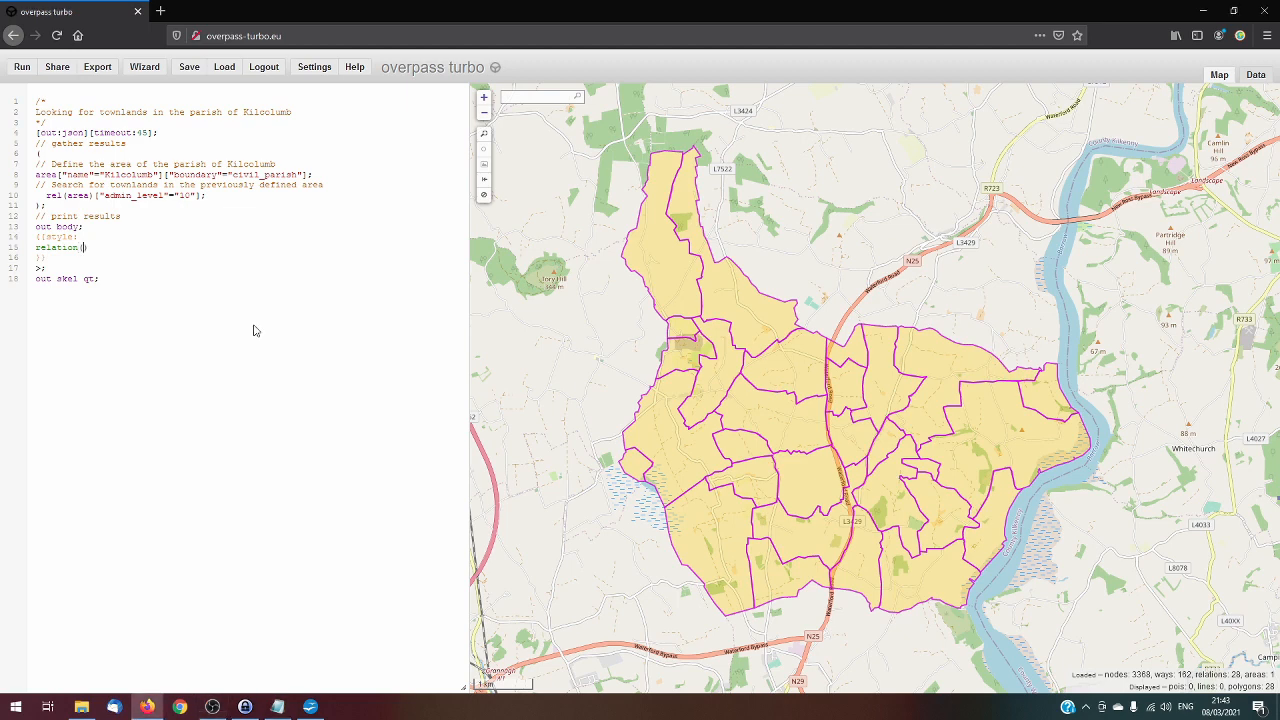
key(shift+Right)
key(shift+Right)
key(Right)
text(color:black)
text(;)
click(22, 67)
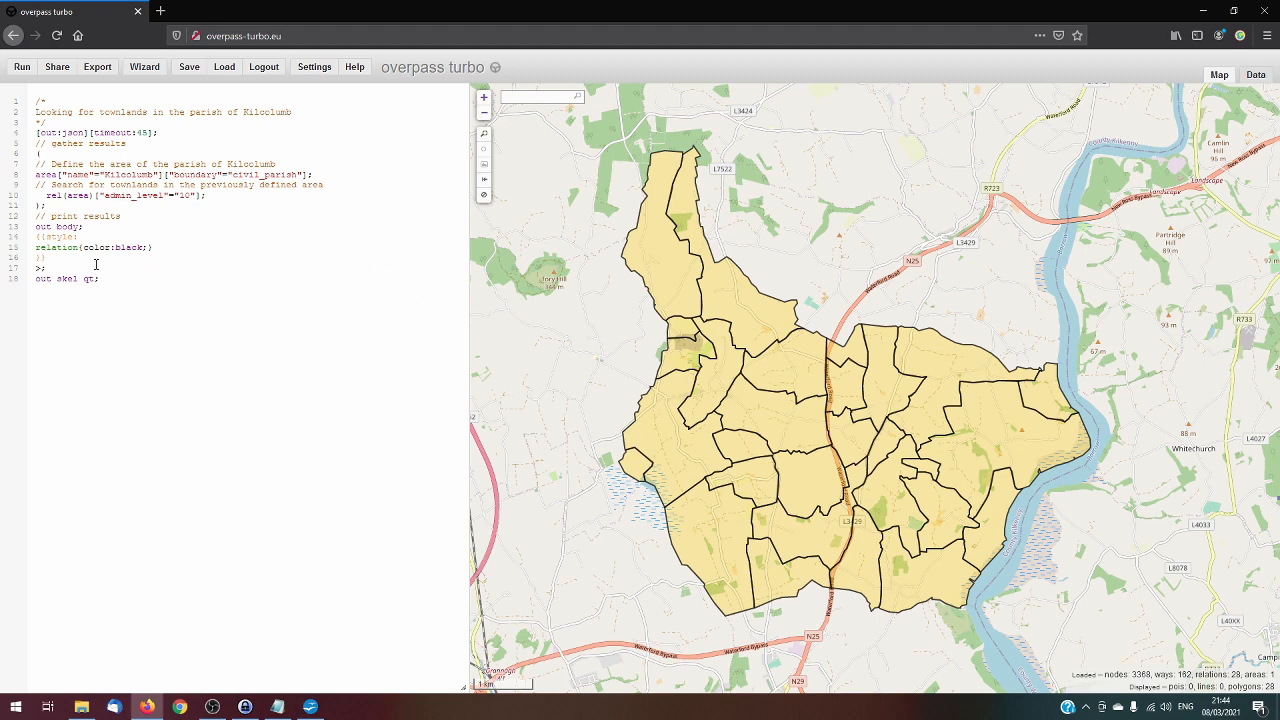
Add fill-color:none; to the relation style rule and run the query again
click(150, 247)
text(fill-)
text(color:none;)
click(18, 70)
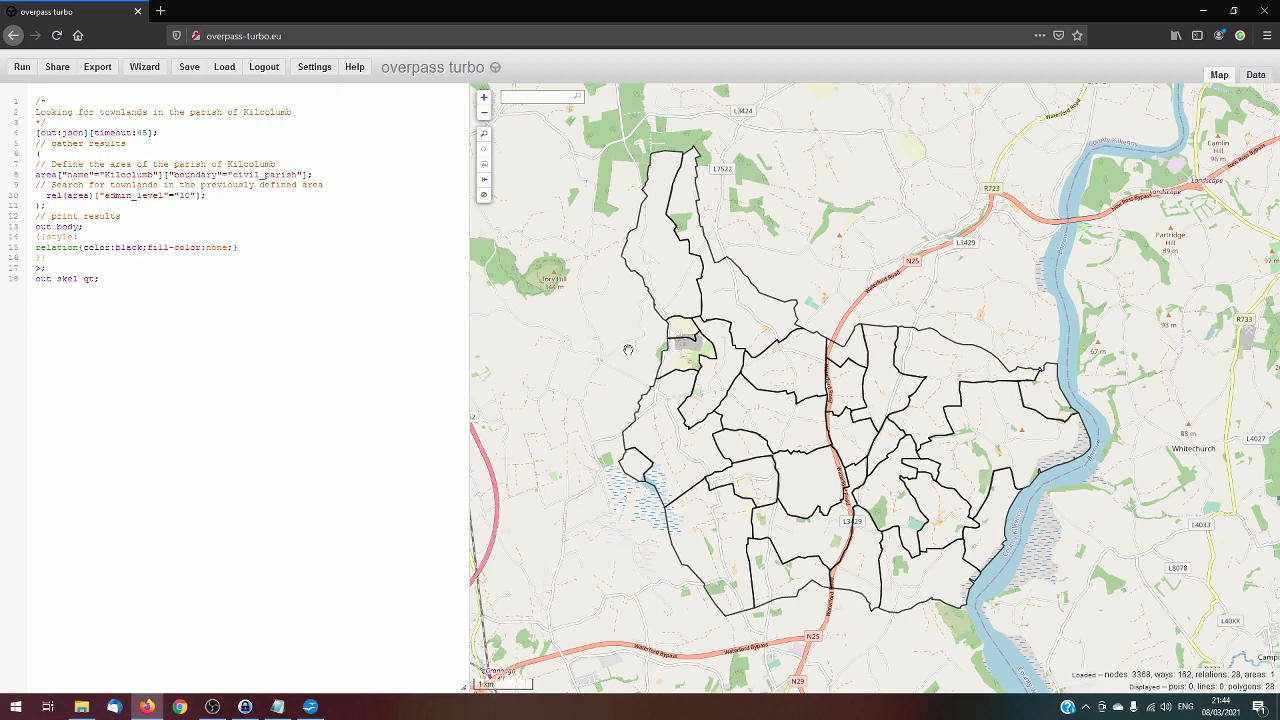
Examine the unfilled townland outlines against the underlying map, including the boundary labels between neighbouring townlands
scroll(627, 348, up, 1)
scroll(620, 345, up, 3)
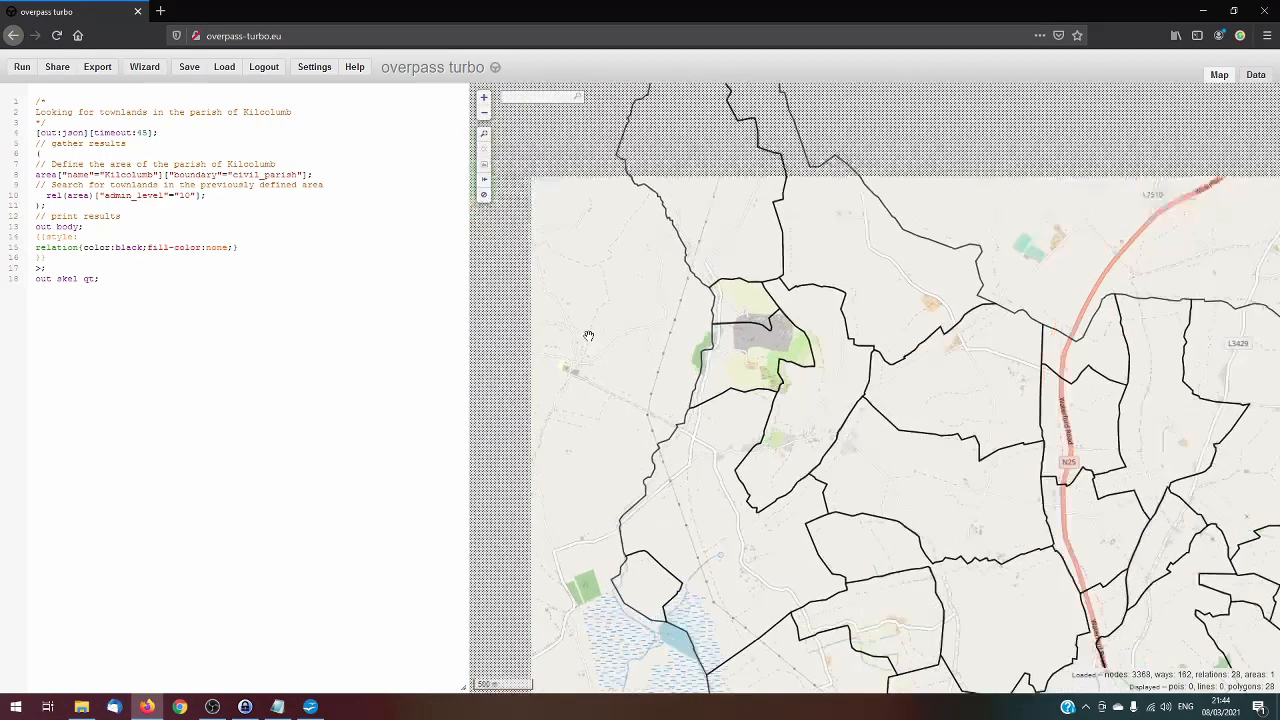
scroll(606, 343, up, 1)
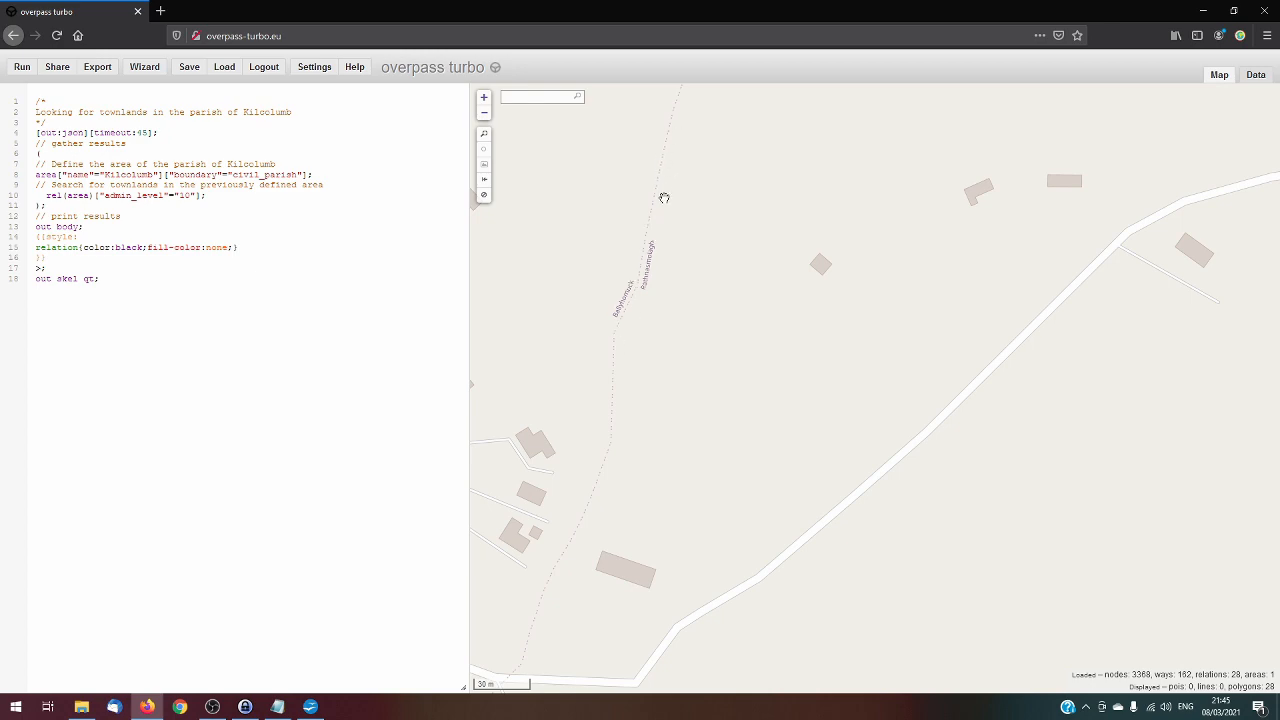
scroll(607, 288, down, 1)
scroll(607, 288, down, 3)
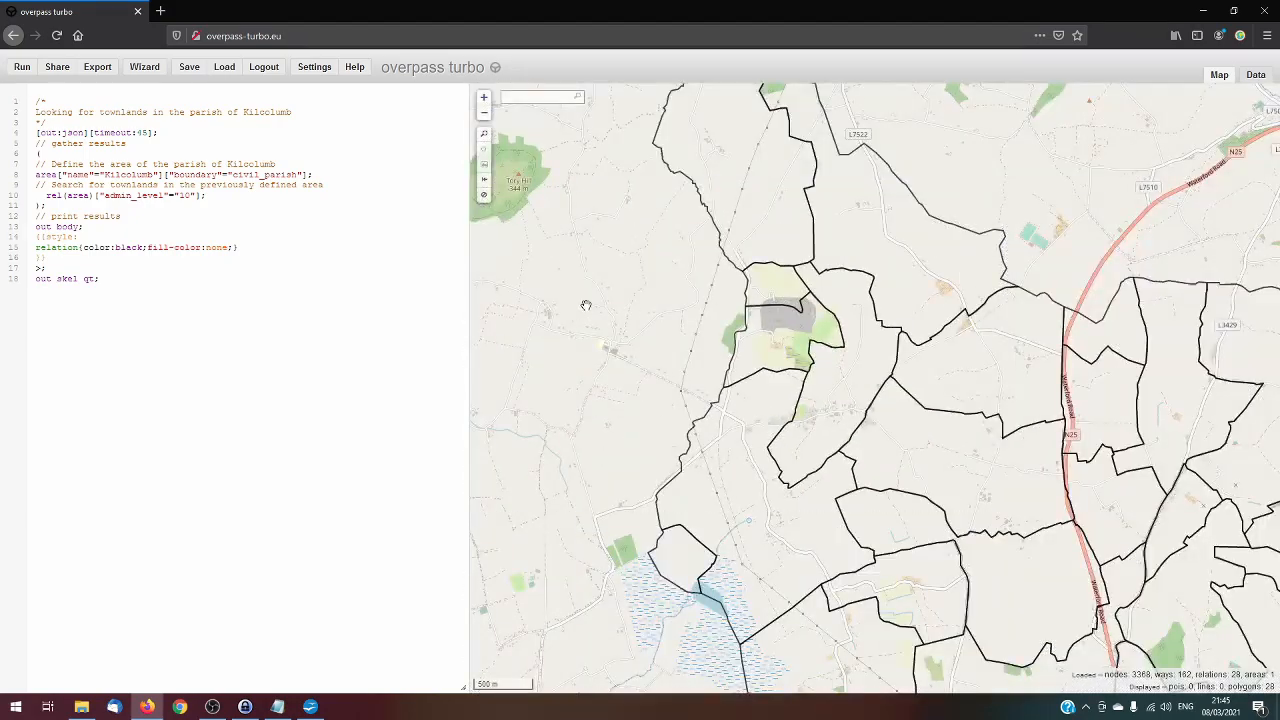
scroll(607, 308, down, 1)
scroll(599, 324, down, 1)
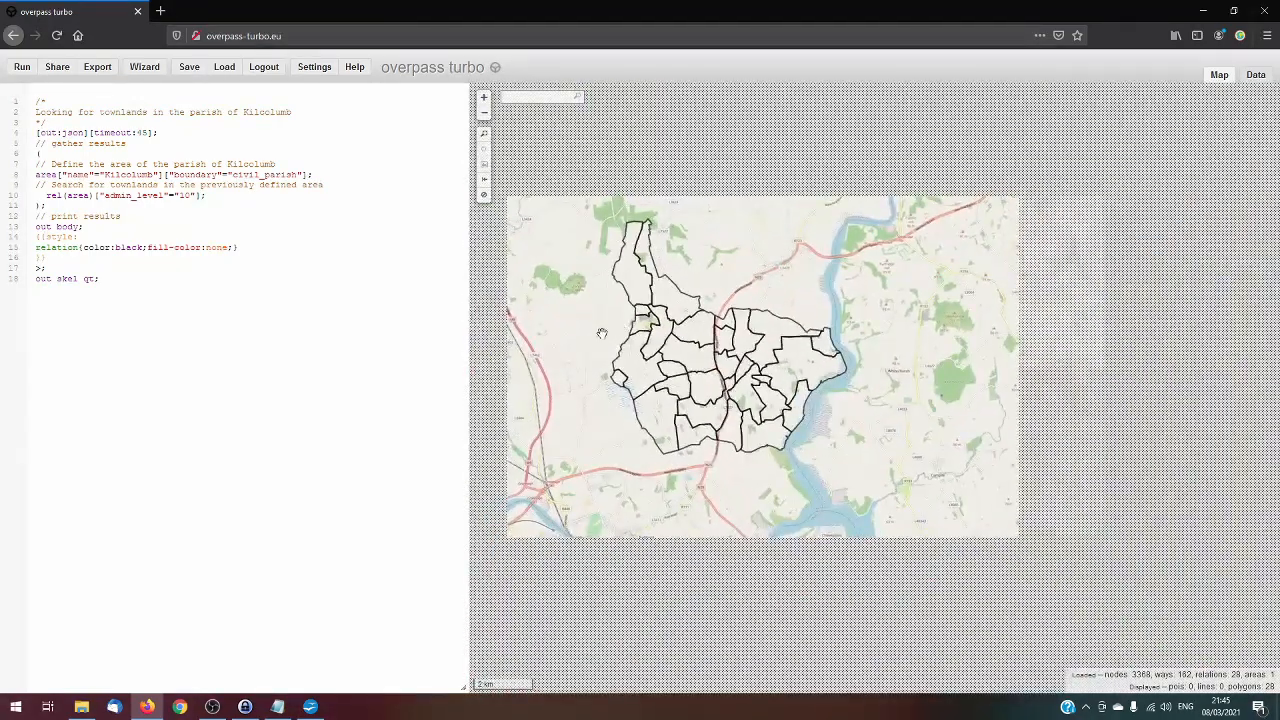
scroll(599, 324, up, 1)
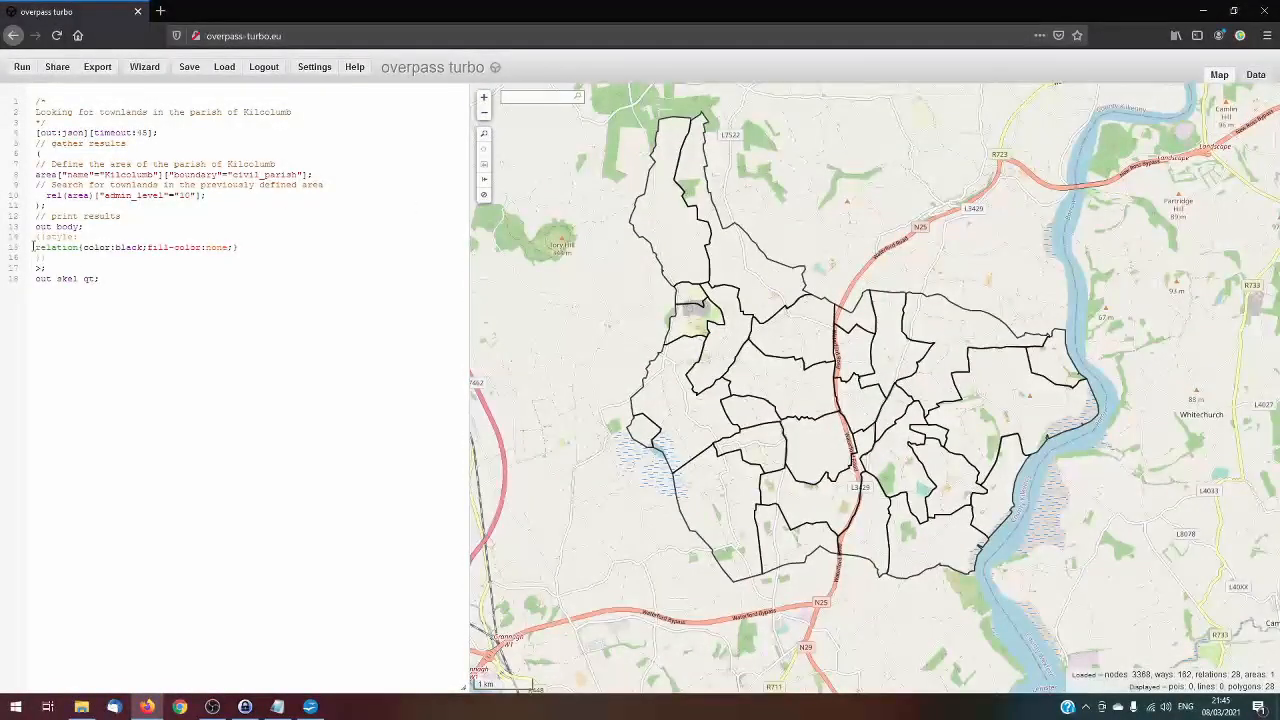
Add width:4 to the relation style rule and run the query again
click(235, 247)
text(width:4)
click(21, 68)
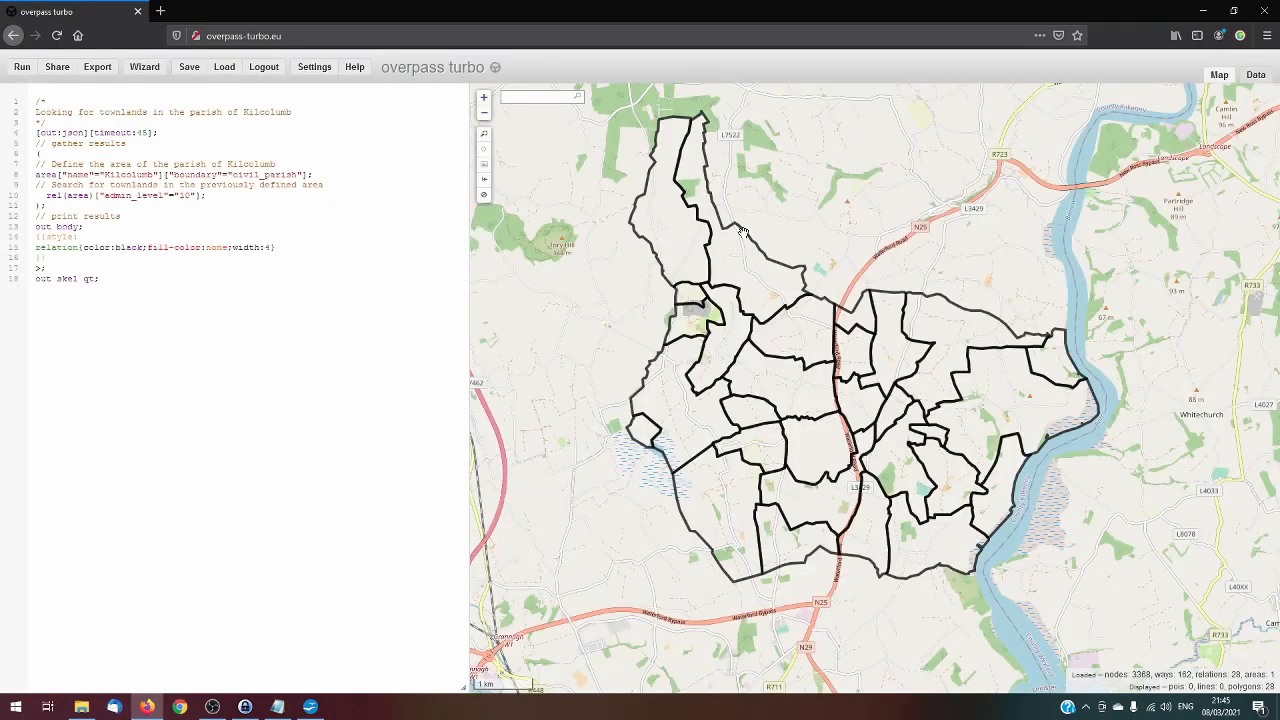
Review the Irish name tag name:ga in Ballinlammy's details and close them
drag(866, 198, 837, 217)
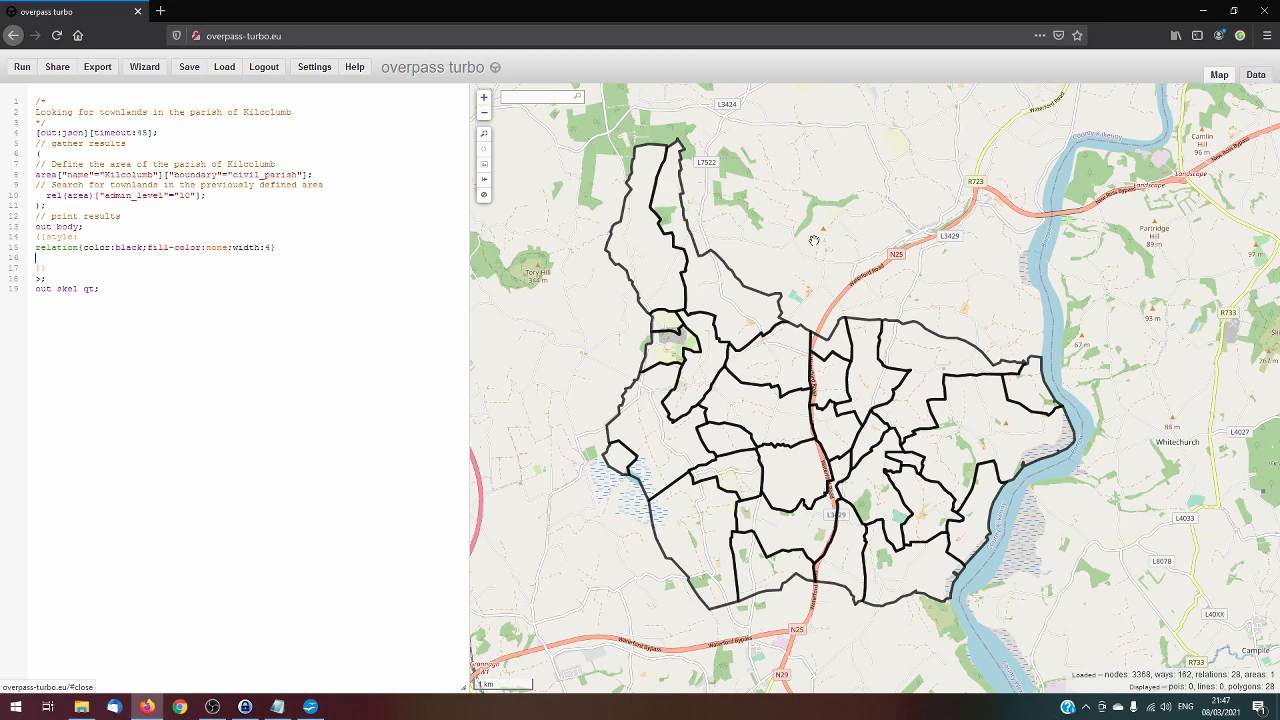
click(765, 302)
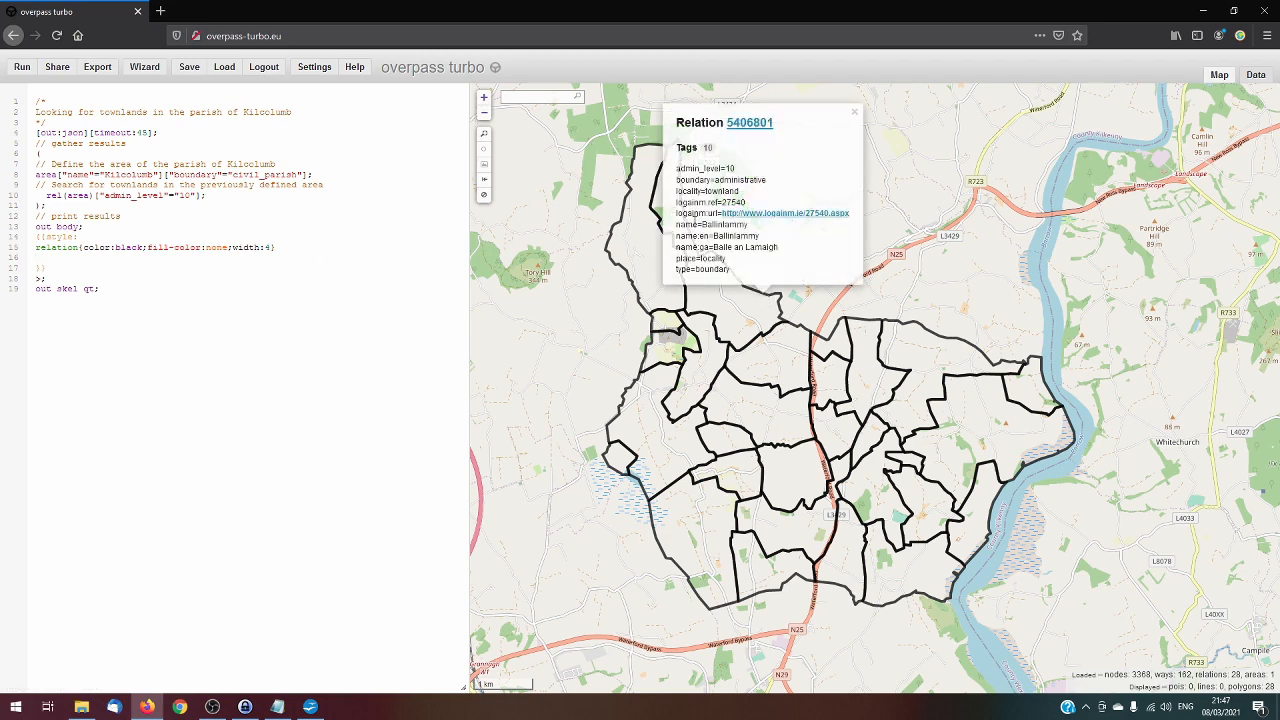
drag(676, 247, 796, 250)
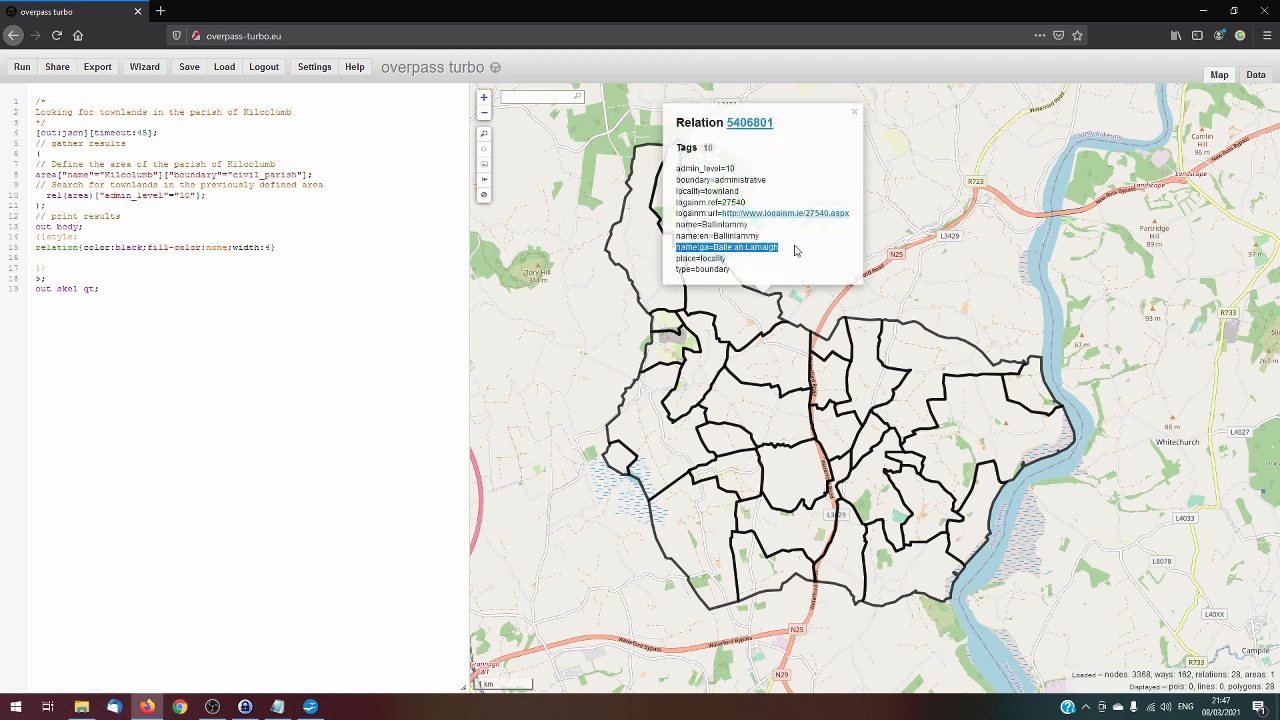
click(855, 111)
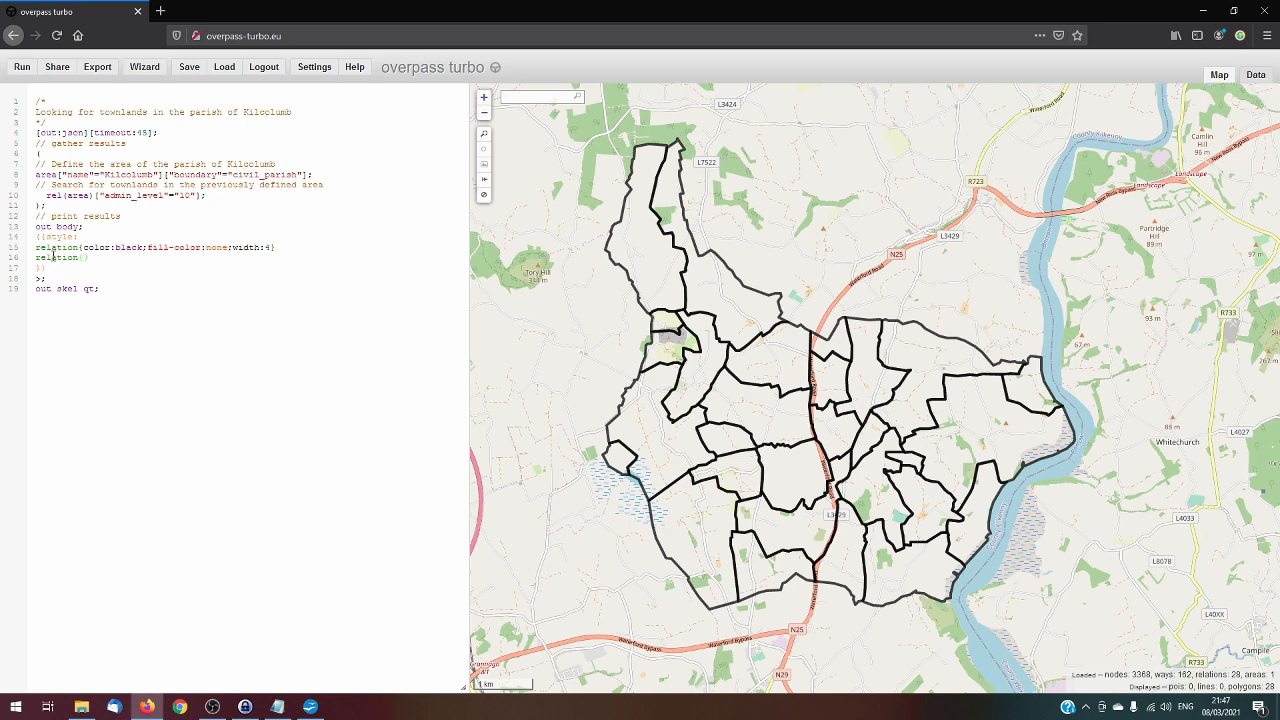
Complete a second style rule as relation{text: name:ga}, copying the tag key from Ballinlammy's details, and run the query
text(xt:)
click(735, 256)
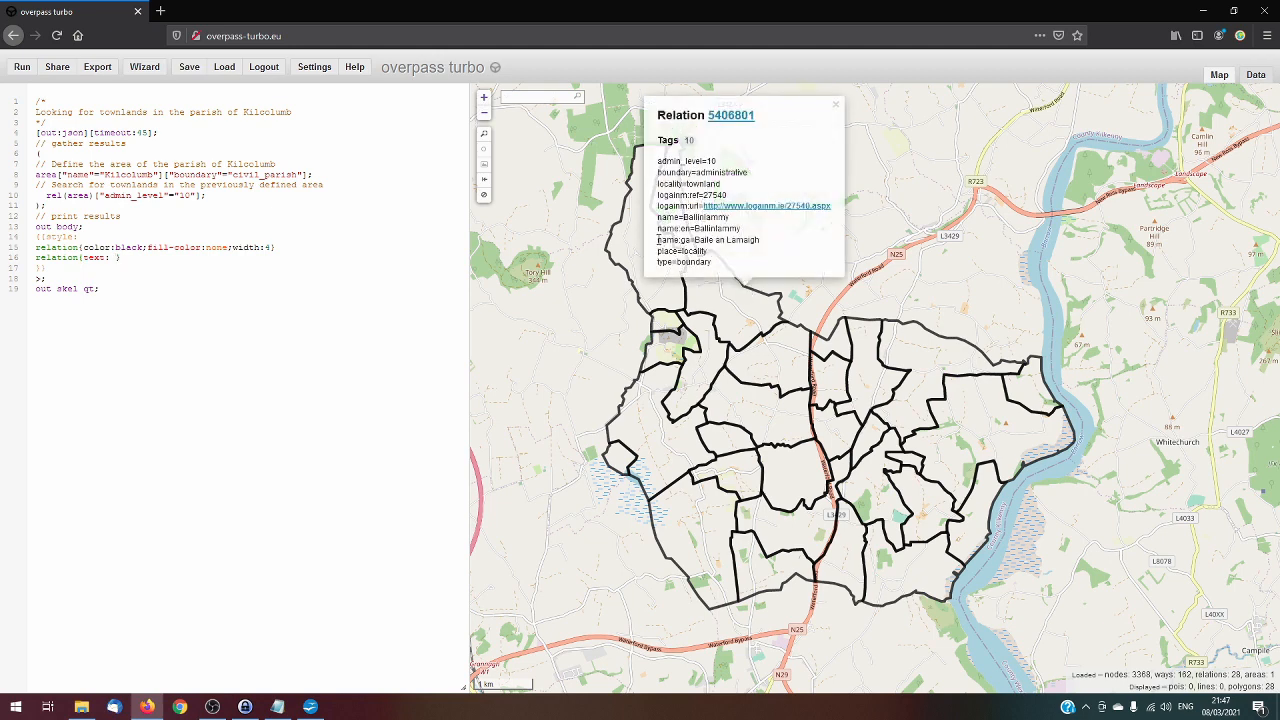
drag(657, 243, 693, 240)
key(ctrl+c)
click(836, 105)
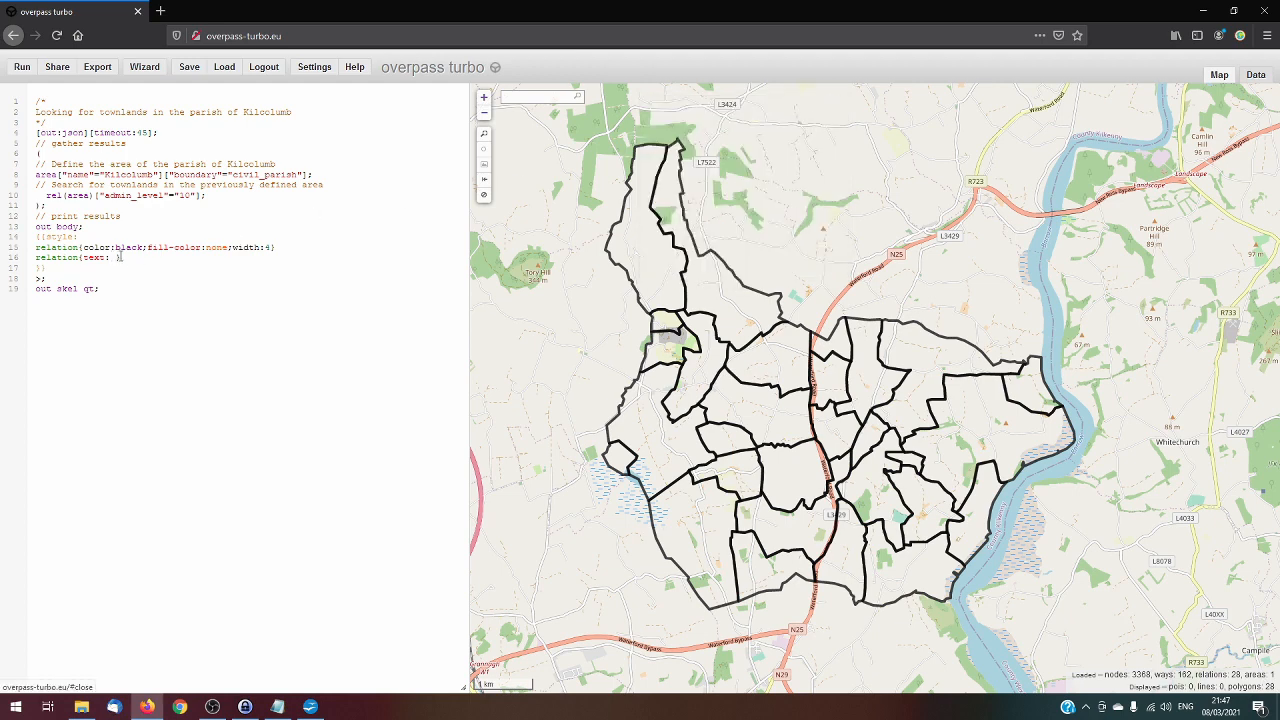
key(ctrl+v)
drag(112, 258, 116, 258)
click(117, 257)
click(22, 70)
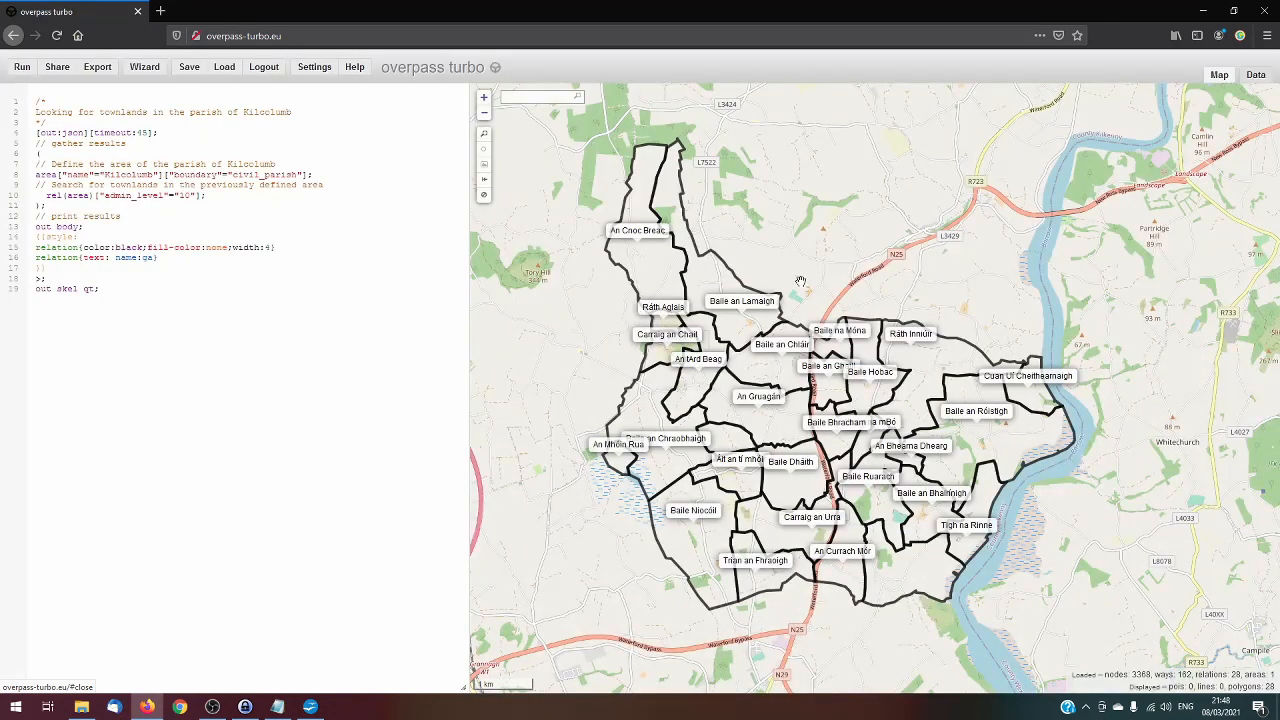
Narrow the query editor to give the map more room and look over the Irish name labels across the parish's townlands
drag(1053, 464, 1061, 446)
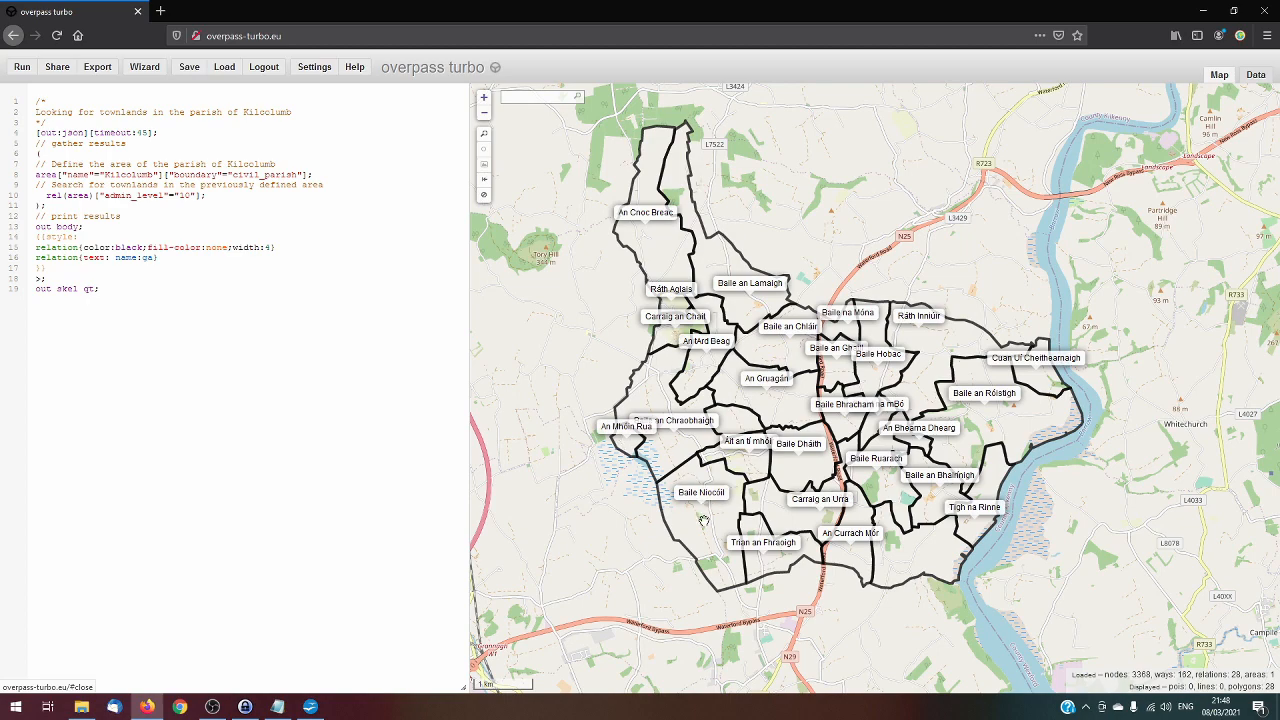
scroll(801, 498, up, 1)
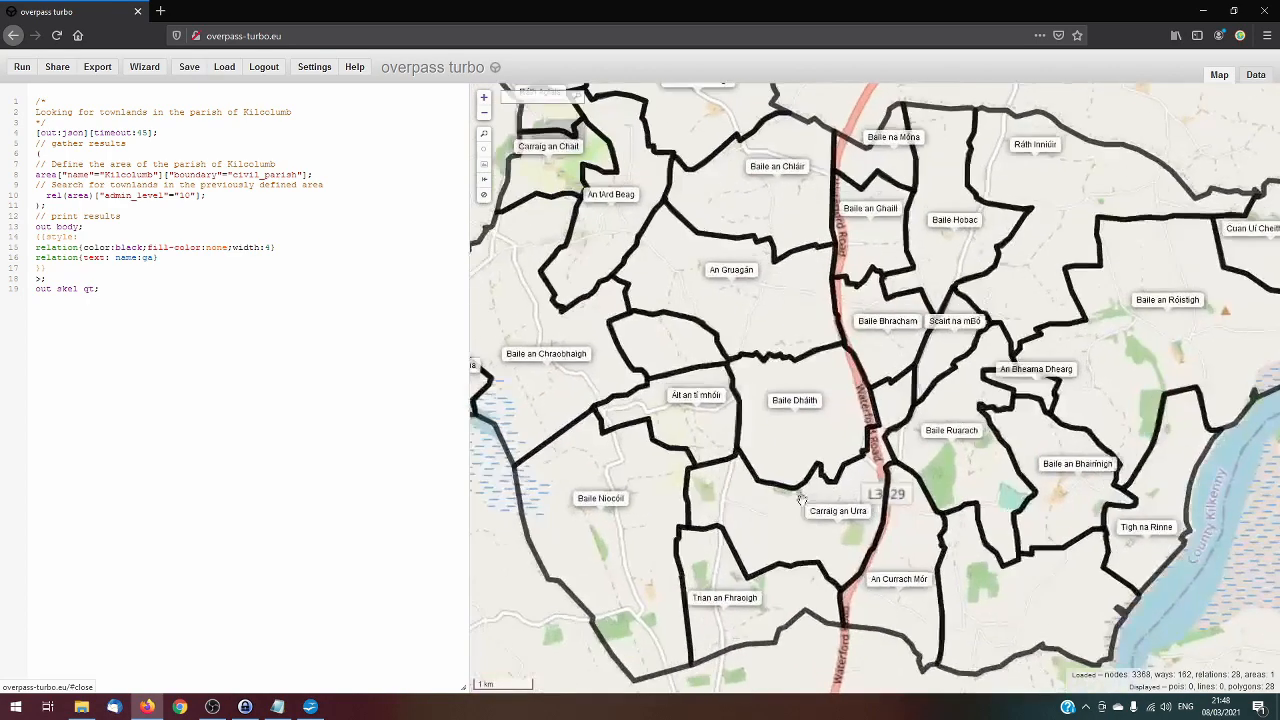
scroll(774, 432, down, 1)
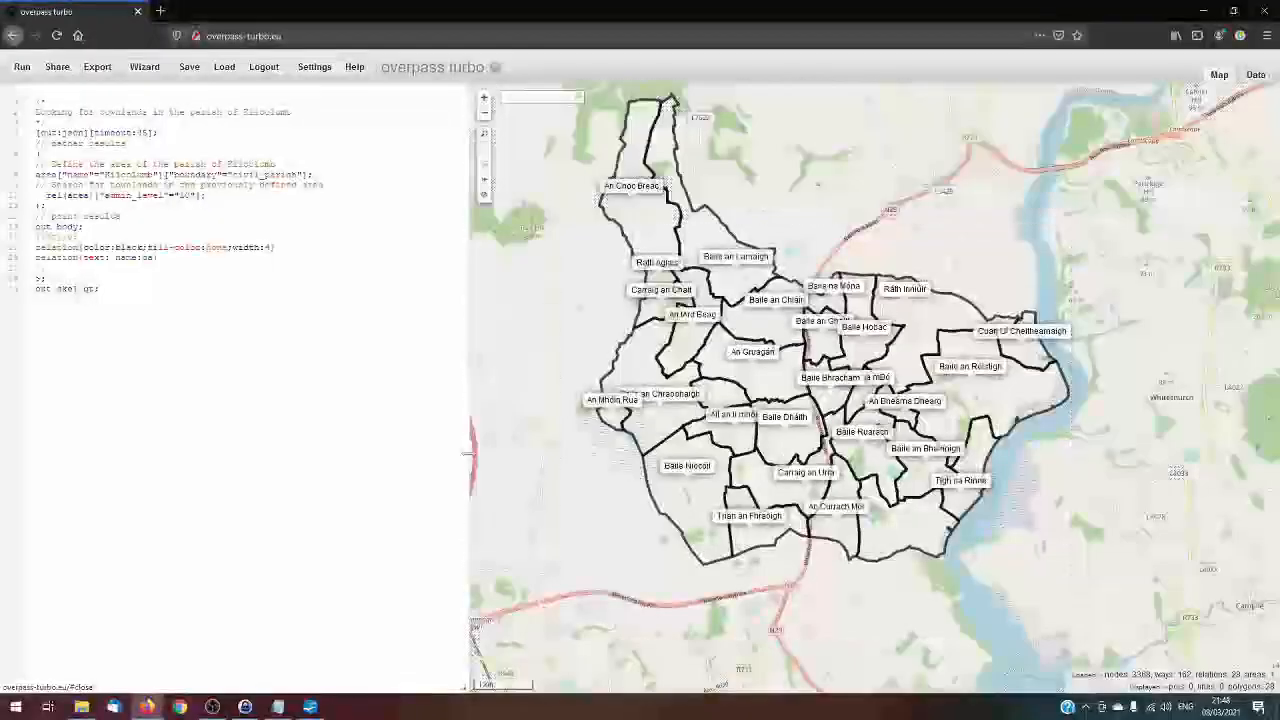
drag(470, 453, 318, 446)
drag(401, 405, 408, 435)
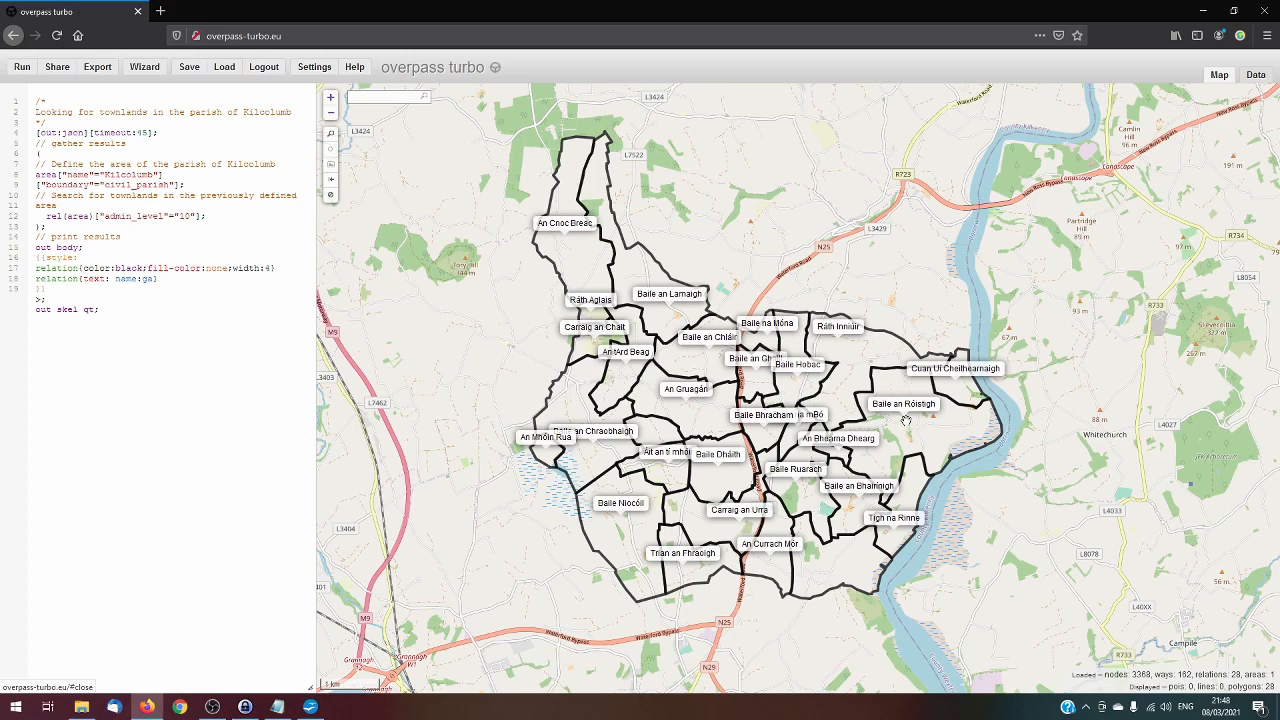
scroll(906, 420, up, 1)
scroll(906, 418, down, 1)
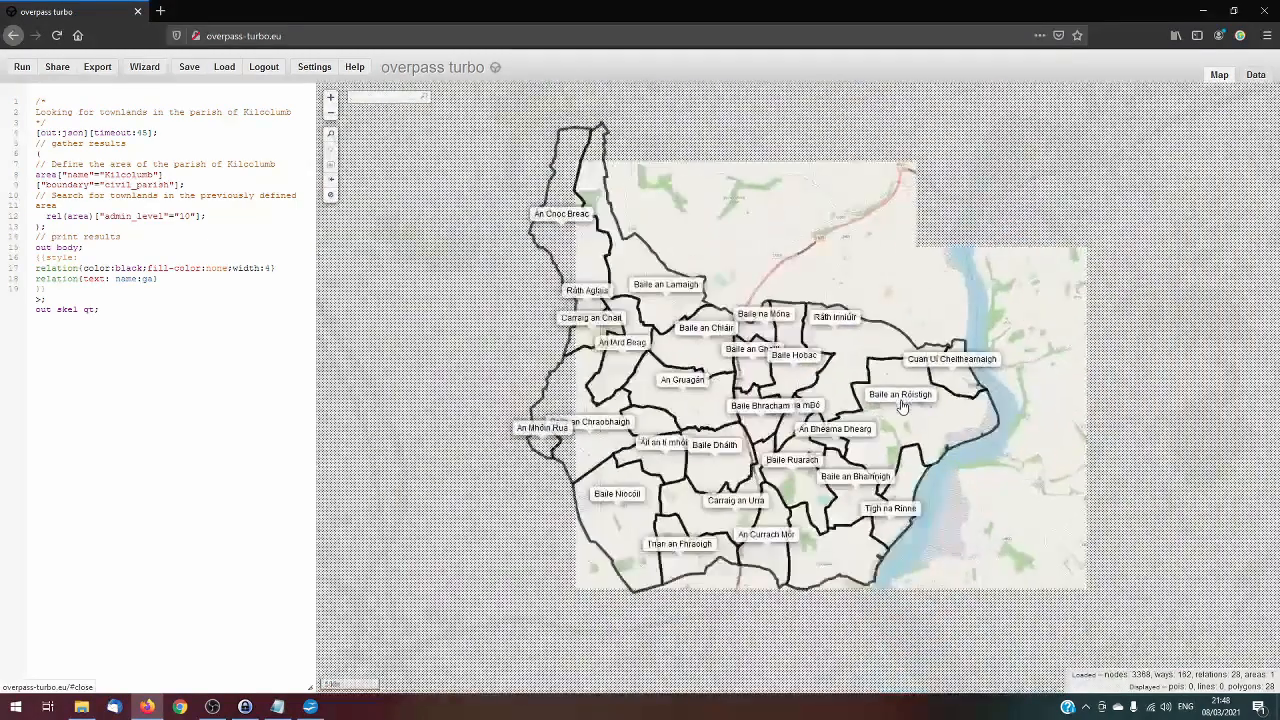
drag(862, 200, 842, 230)
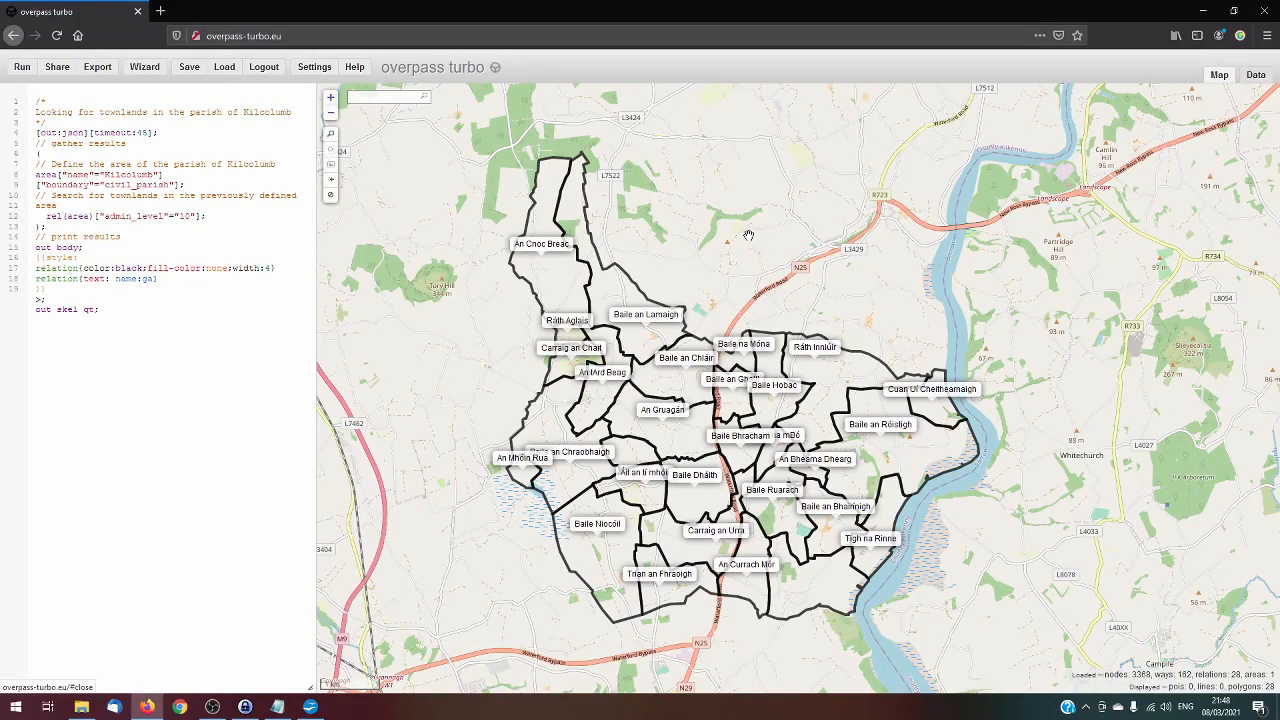
scroll(693, 352, up, 1)
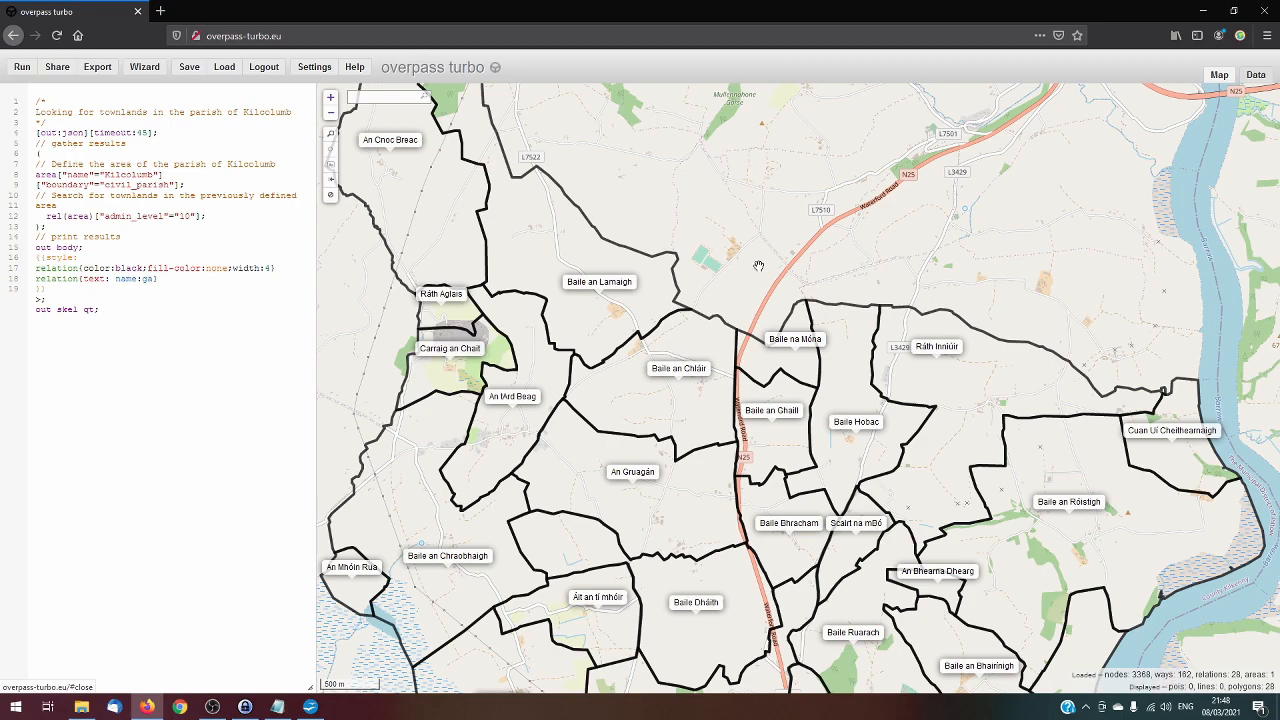
scroll(756, 270, down, 2)
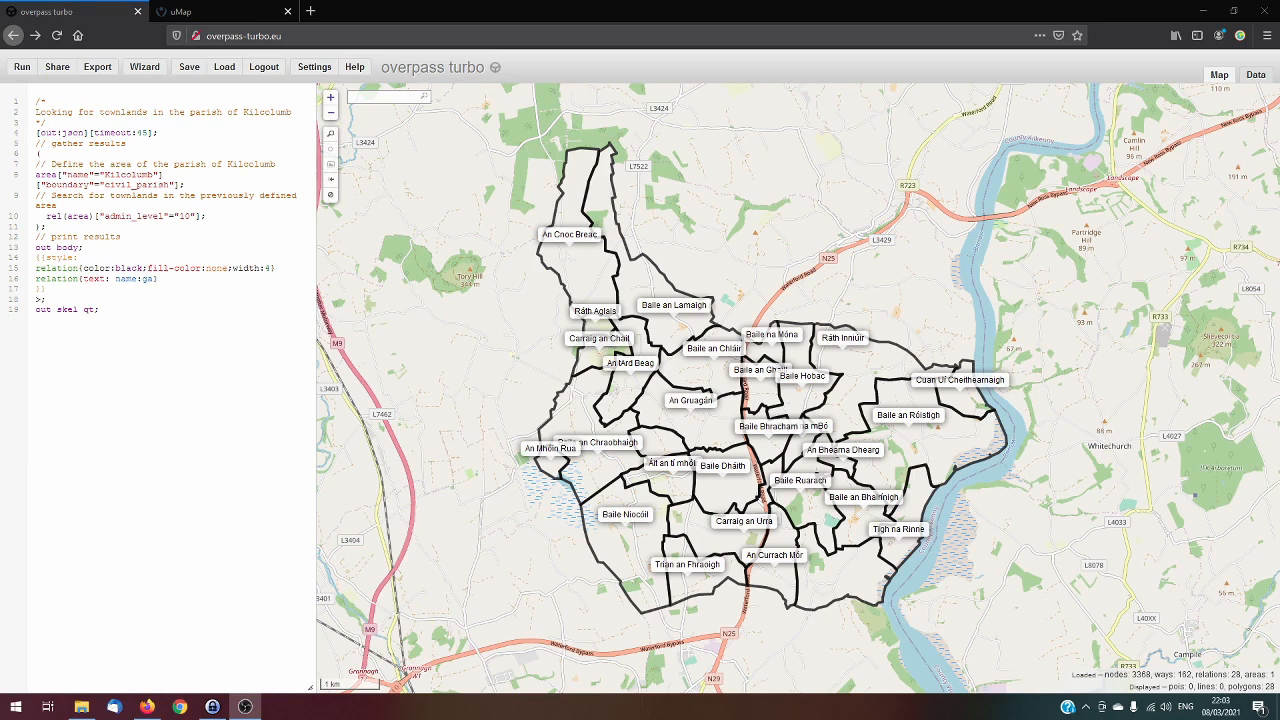
Export the query results as GeoJSON and save the file export.geojson
key(alt+Tab)
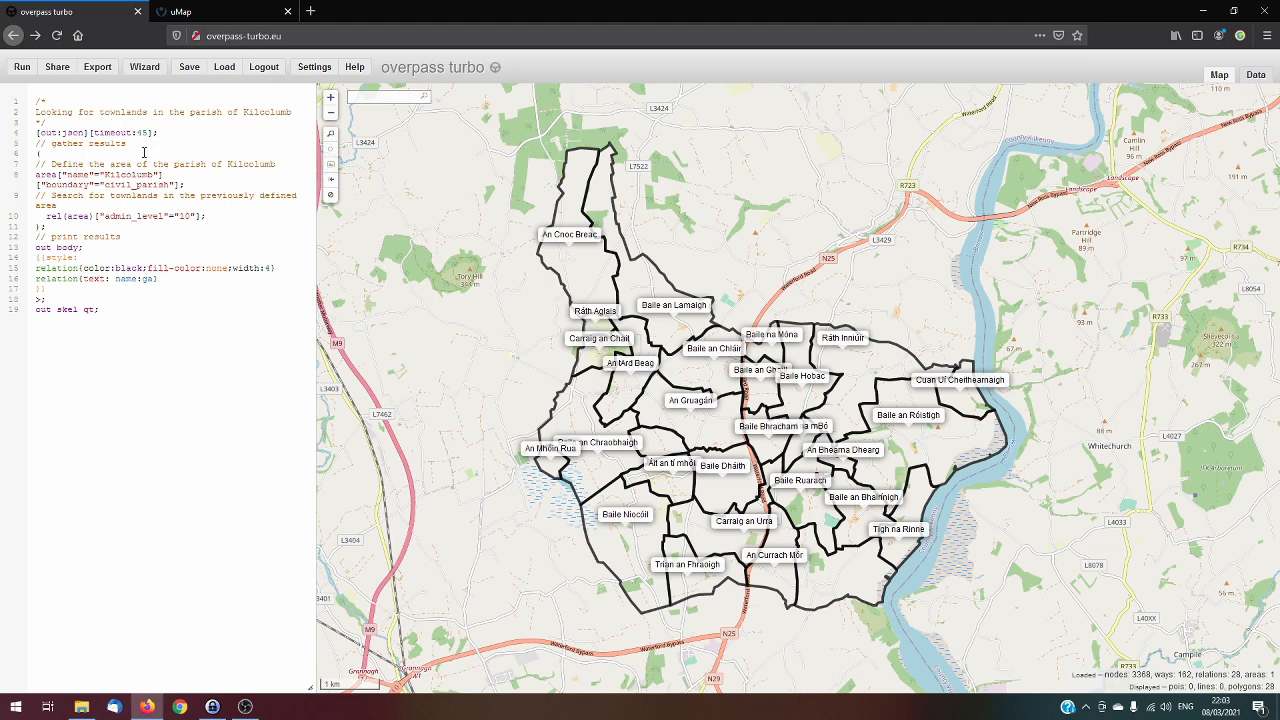
click(98, 68)
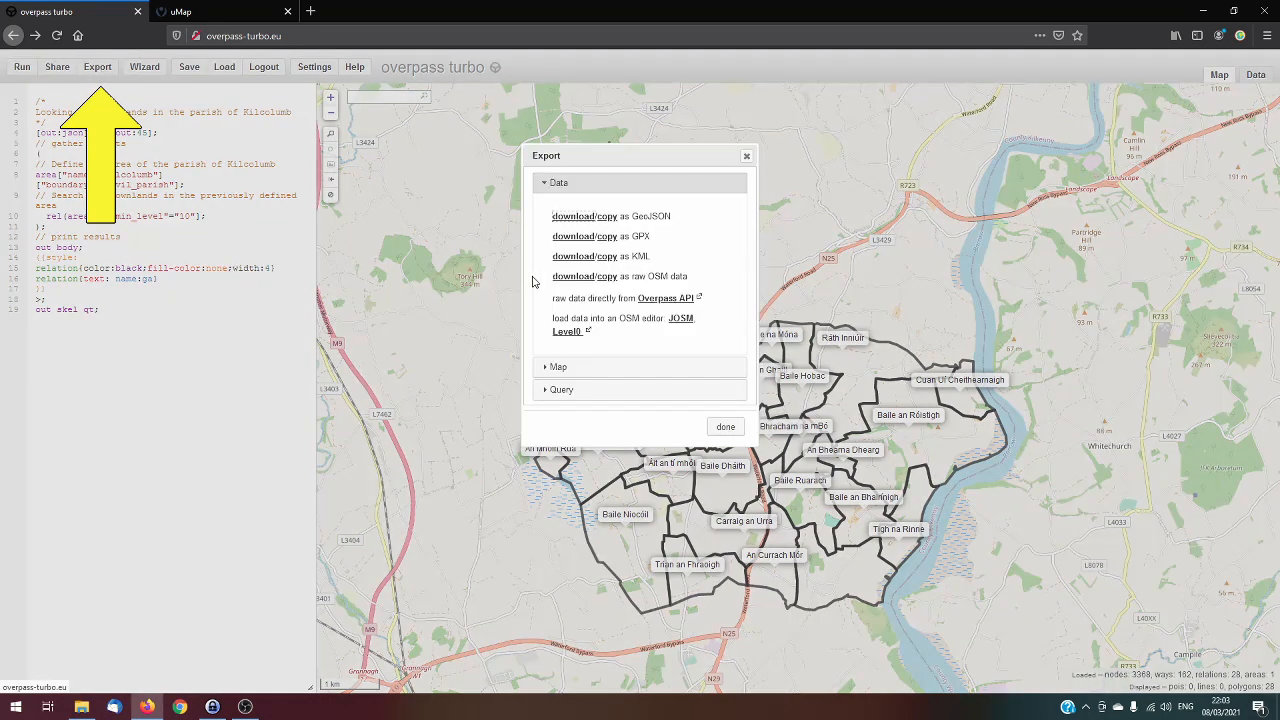
click(580, 222)
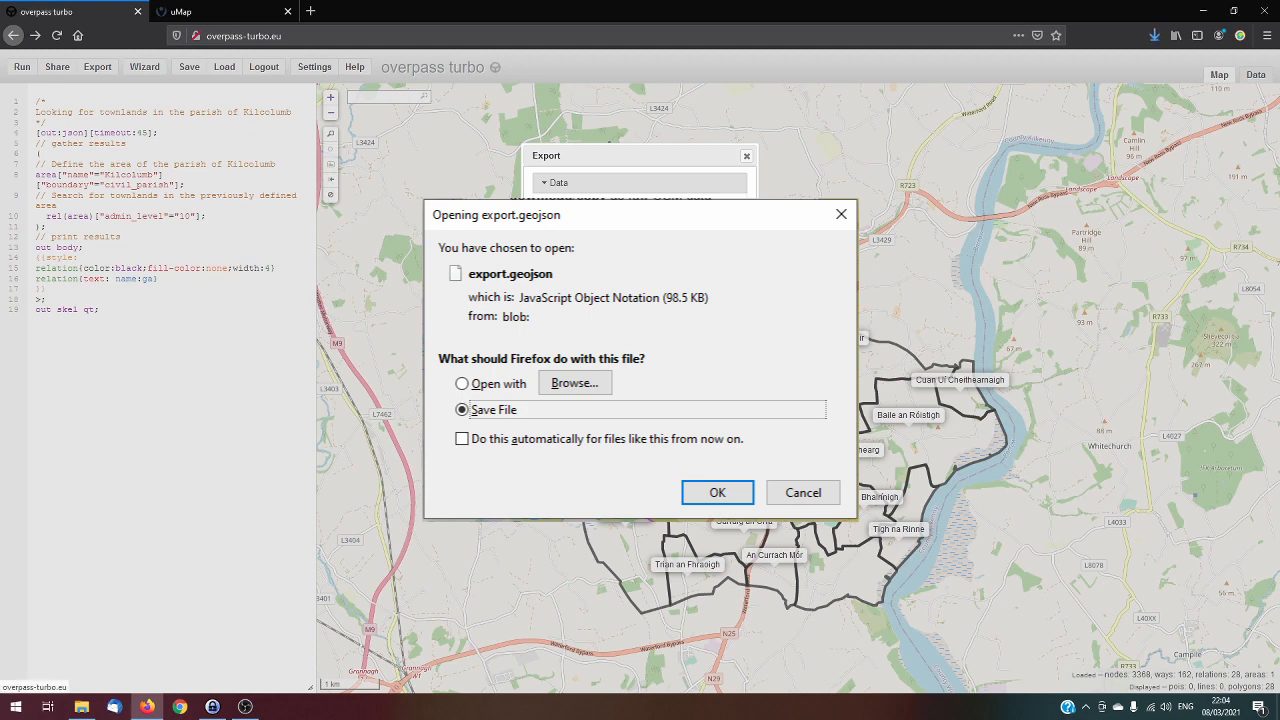
click(710, 490)
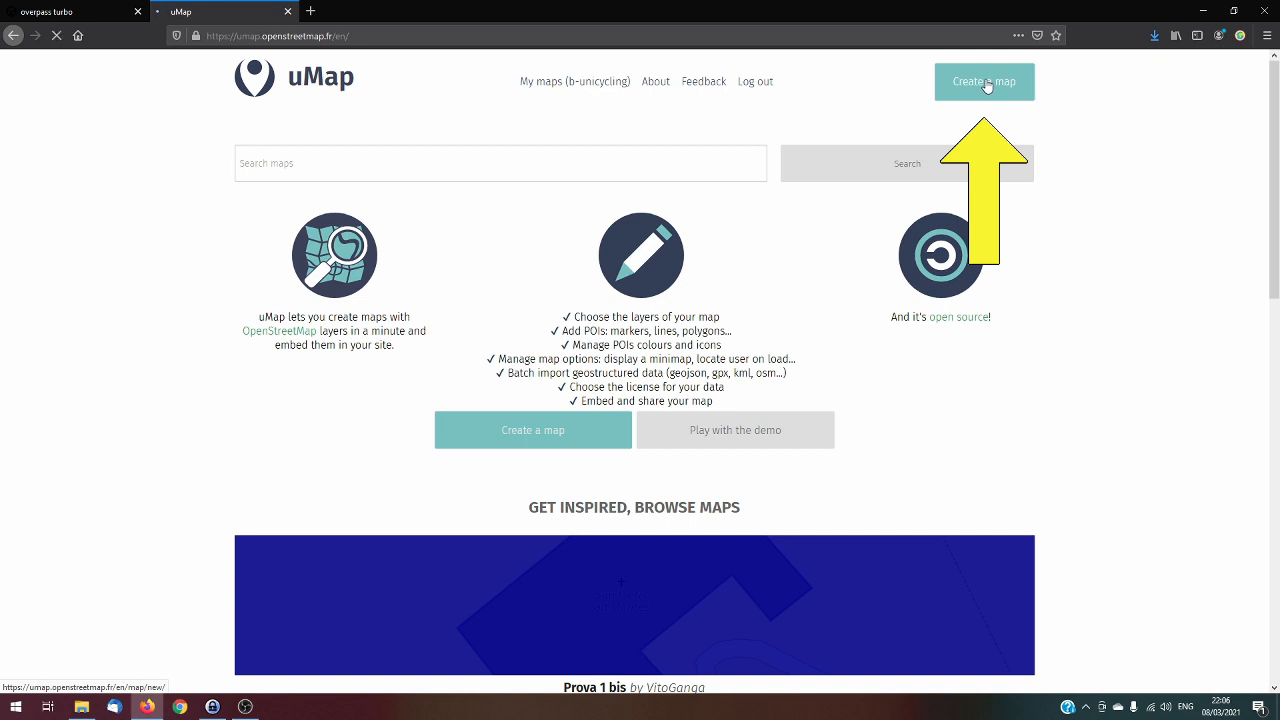
Switch to uMap and create a new map centred on southern Ireland
click(986, 86)
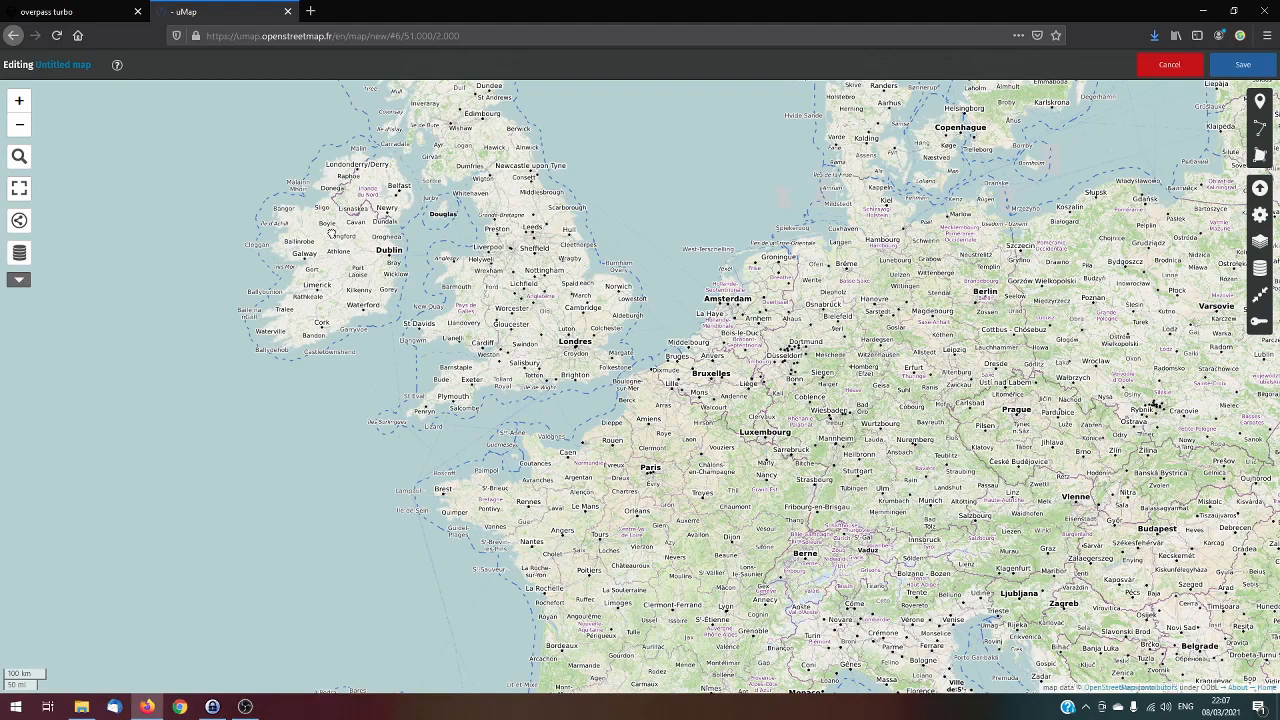
drag(328, 240, 754, 318)
scroll(781, 371, up, 2)
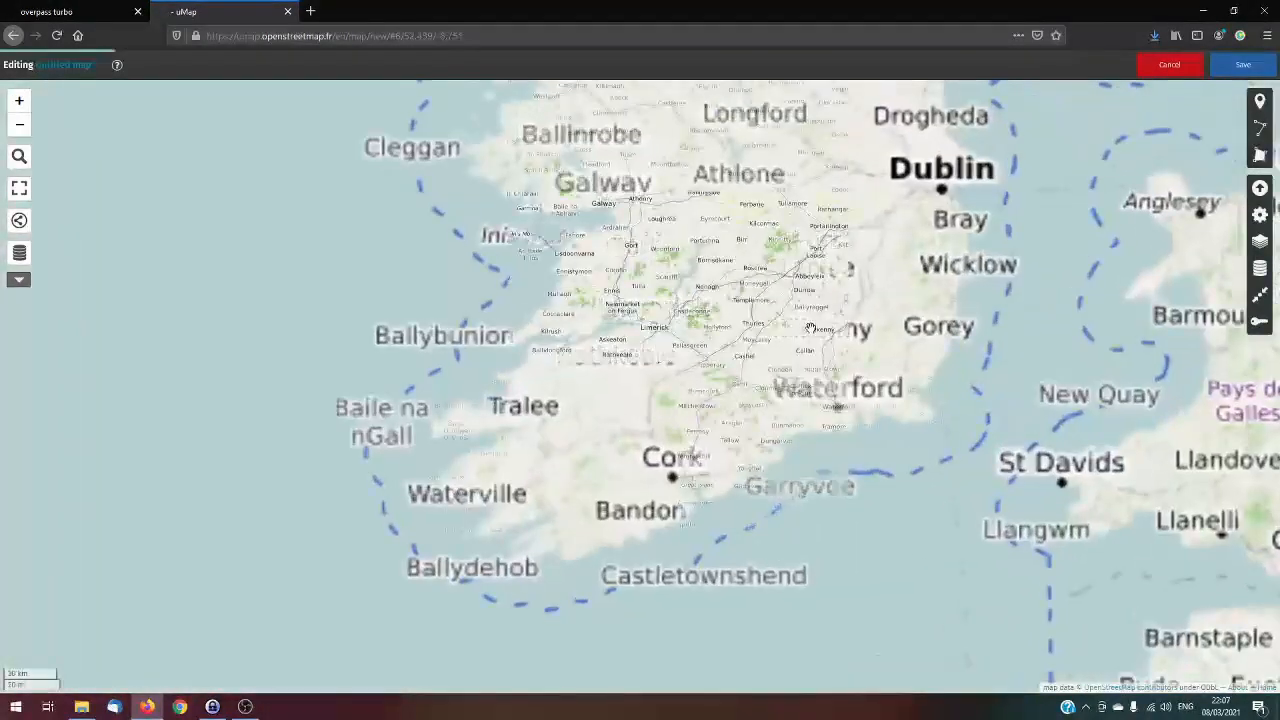
scroll(781, 371, up, 2)
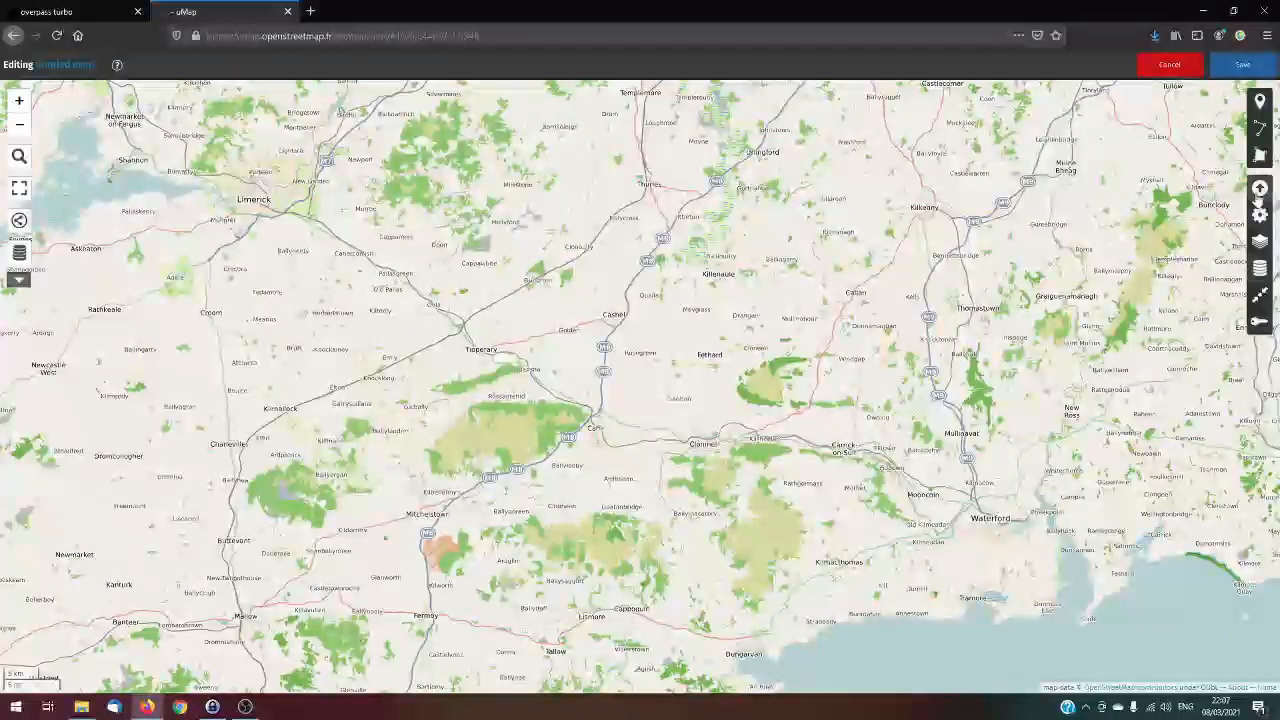
Change the map background to OSM Light (jawgmaps) and recentre the view on the area around Clonmel and Waterford
click(1261, 243)
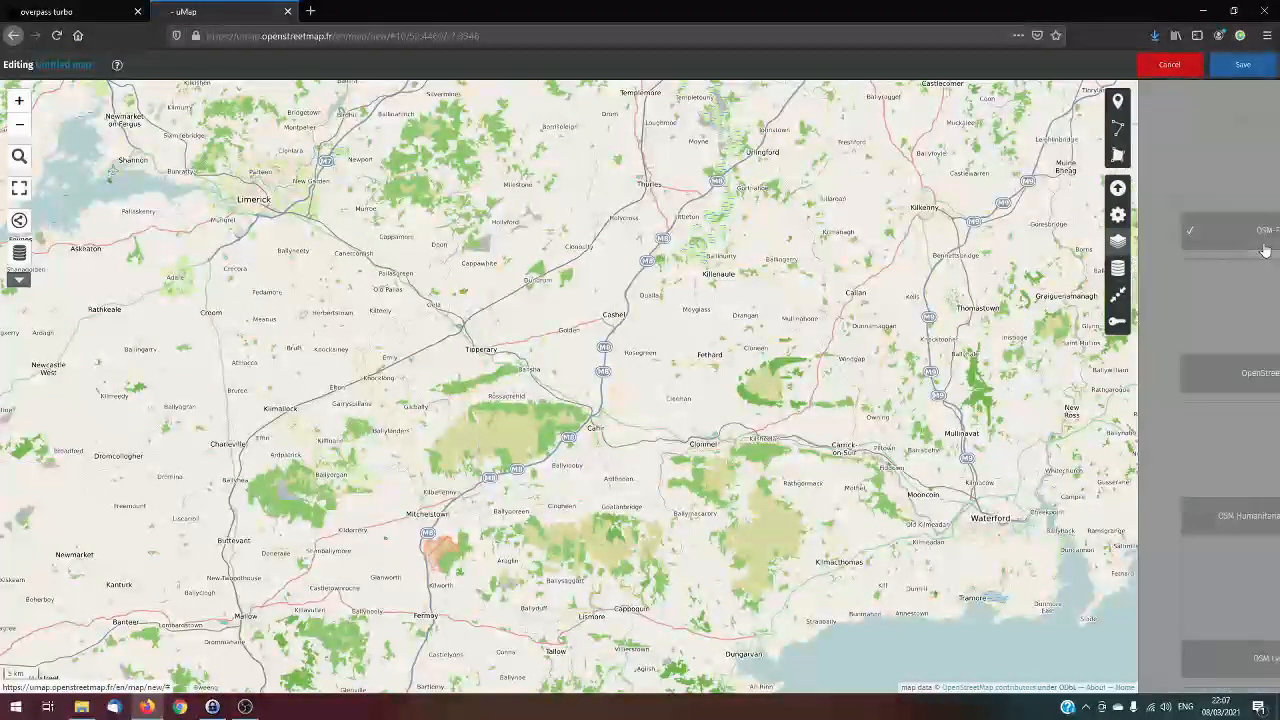
scroll(1221, 355, down, 5)
click(1224, 350)
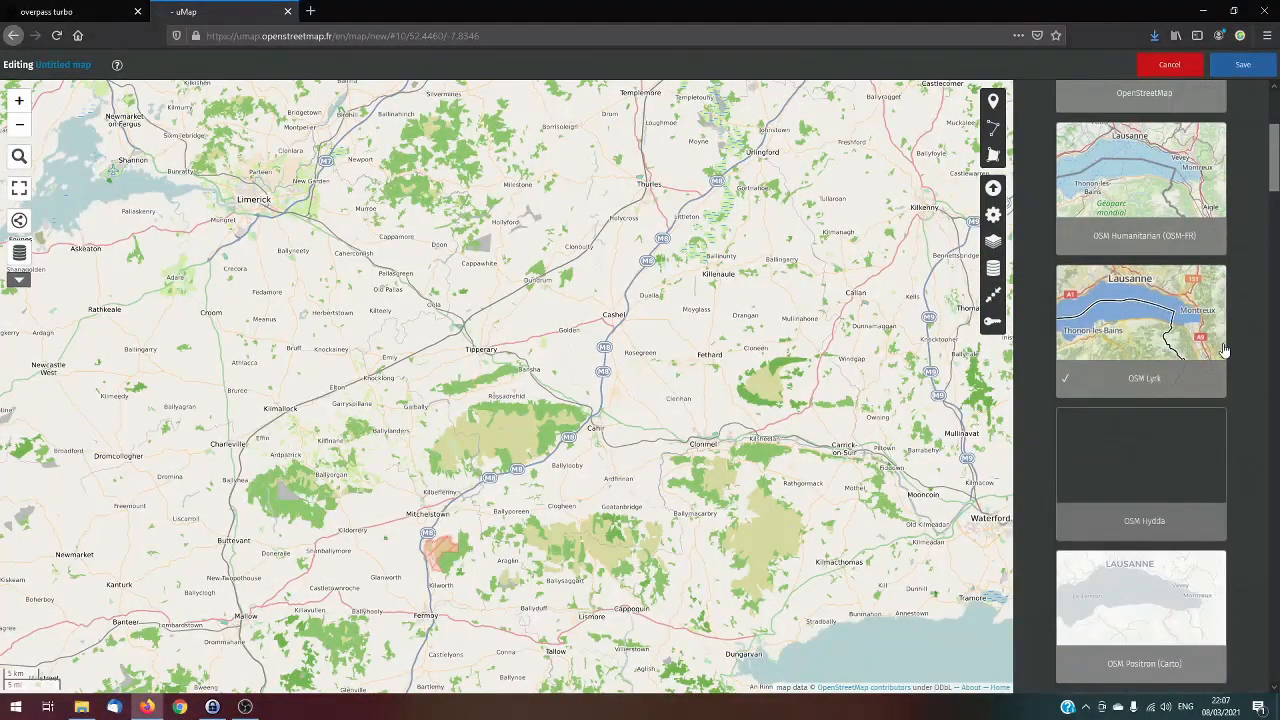
scroll(1224, 350, down, 10)
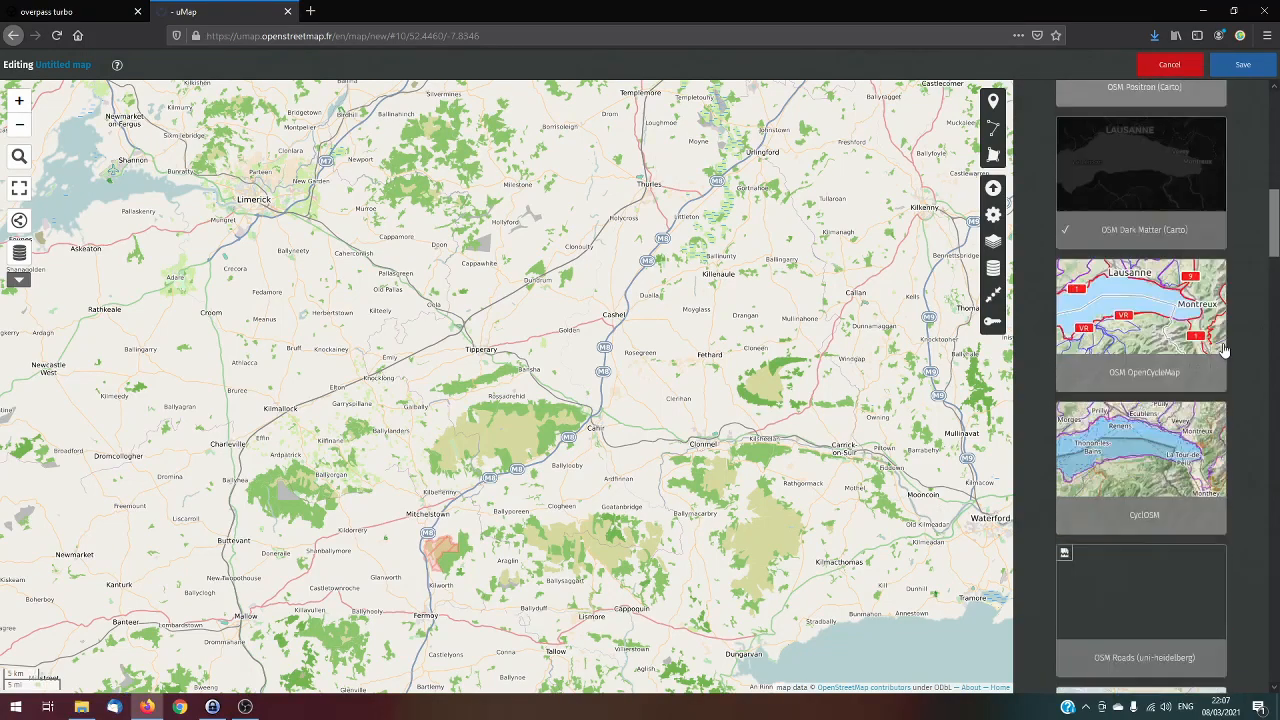
click(1226, 348)
scroll(1226, 348, down, 8)
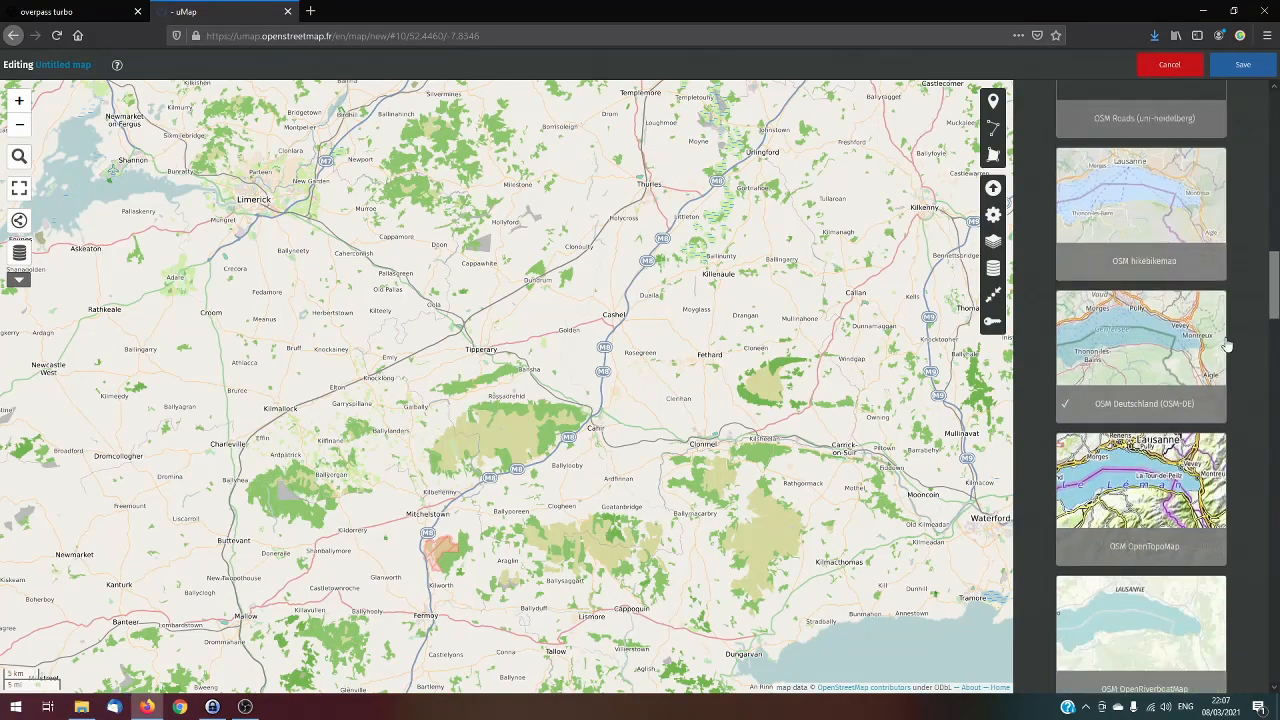
click(1226, 345)
scroll(1226, 345, down, 3)
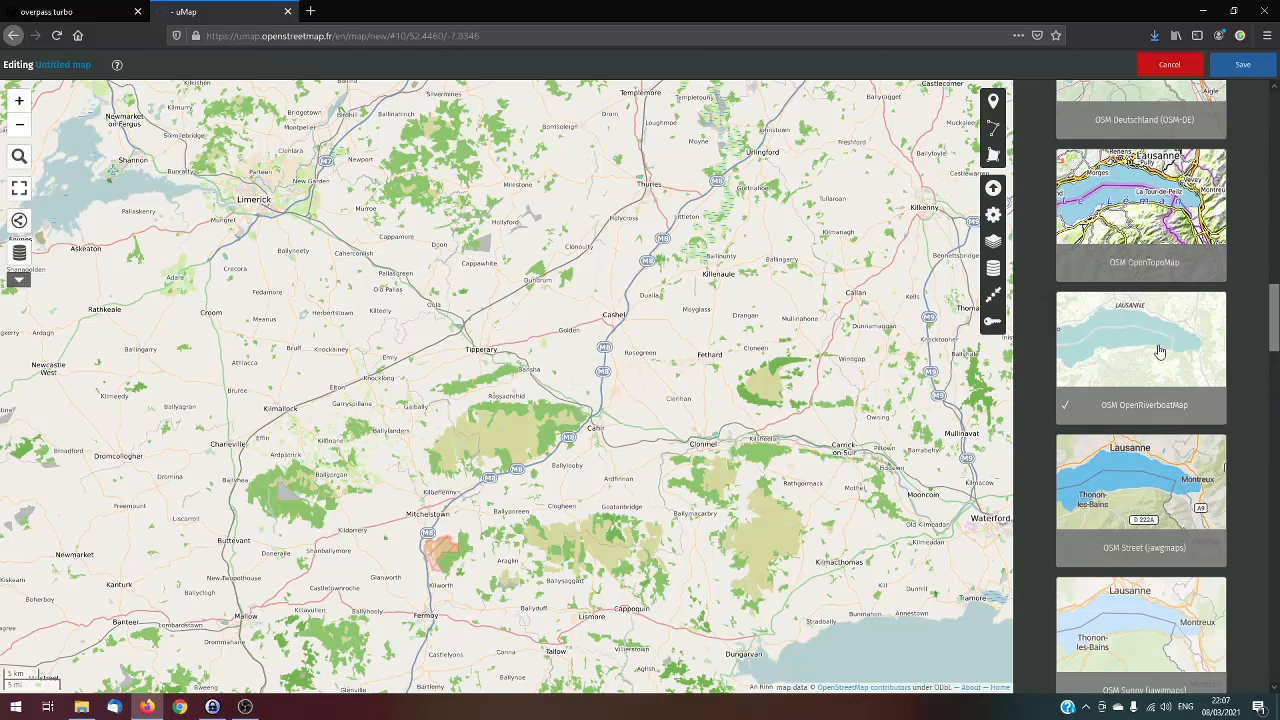
scroll(1232, 357, down, 7)
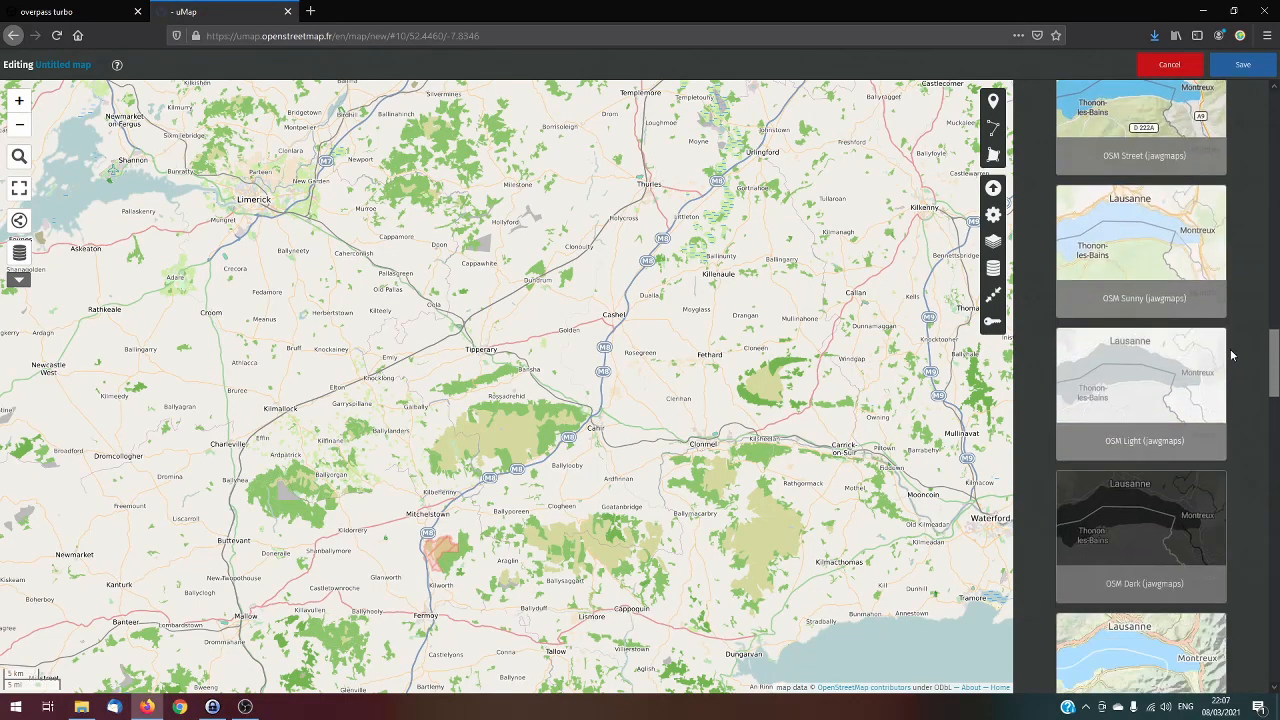
click(1142, 376)
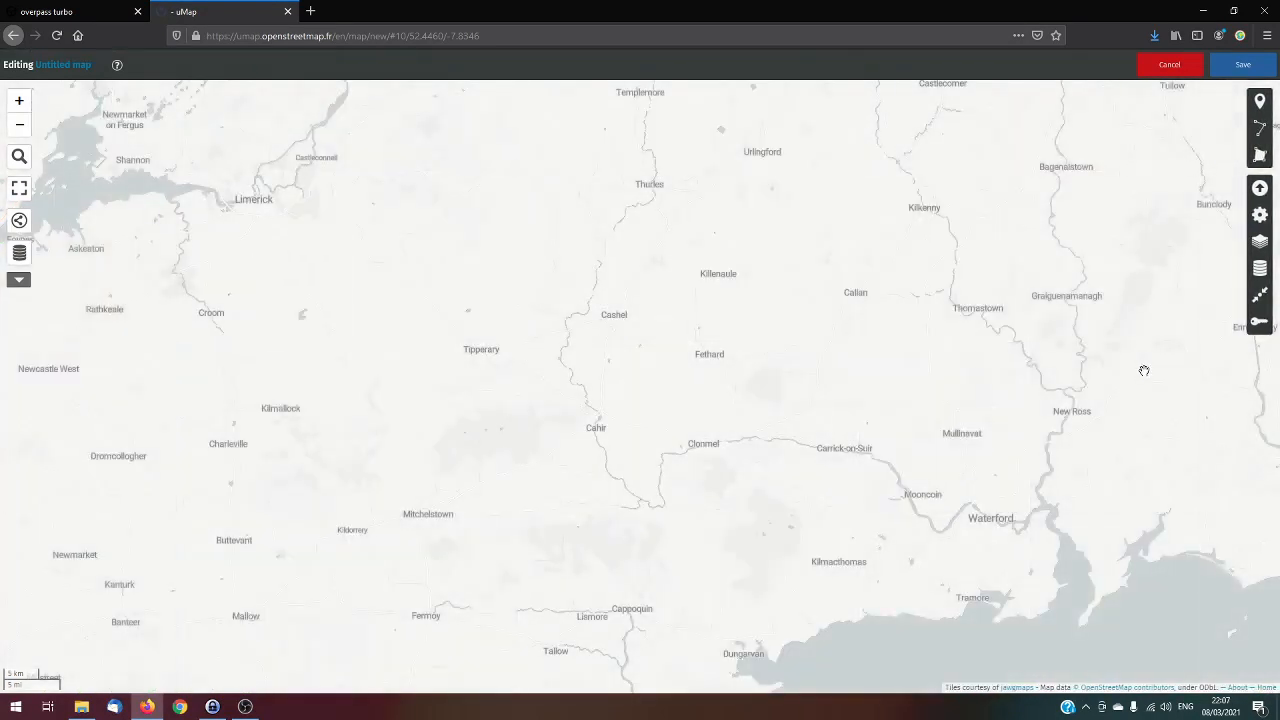
drag(668, 526, 705, 435)
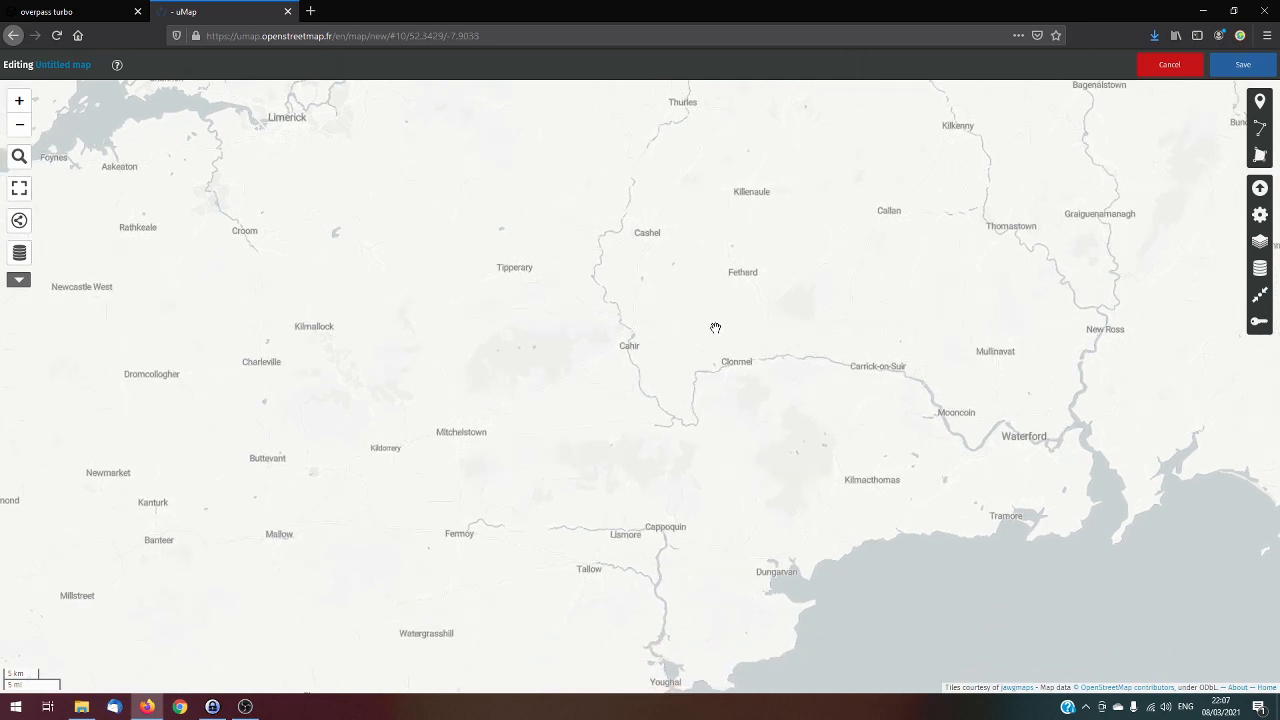
drag(739, 246, 731, 288)
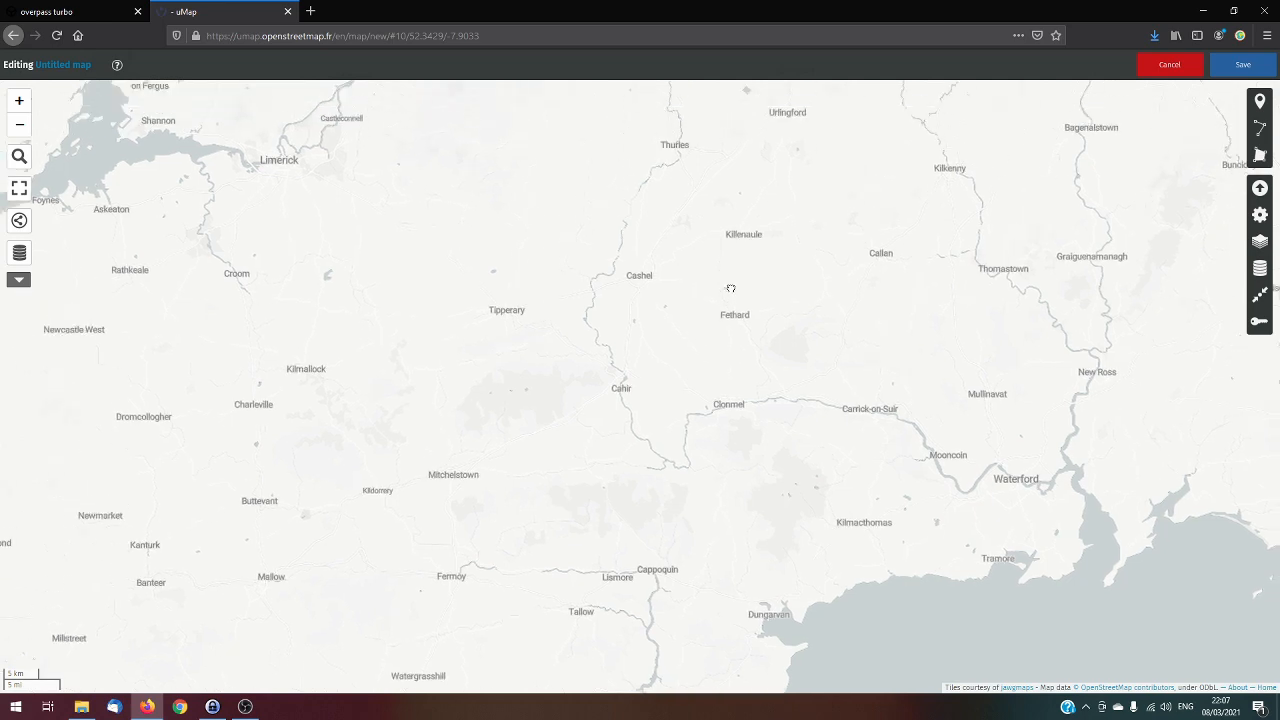
Rename the untitled map as "Irish townland names"
mouse_move(82, 64)
click(104, 68)
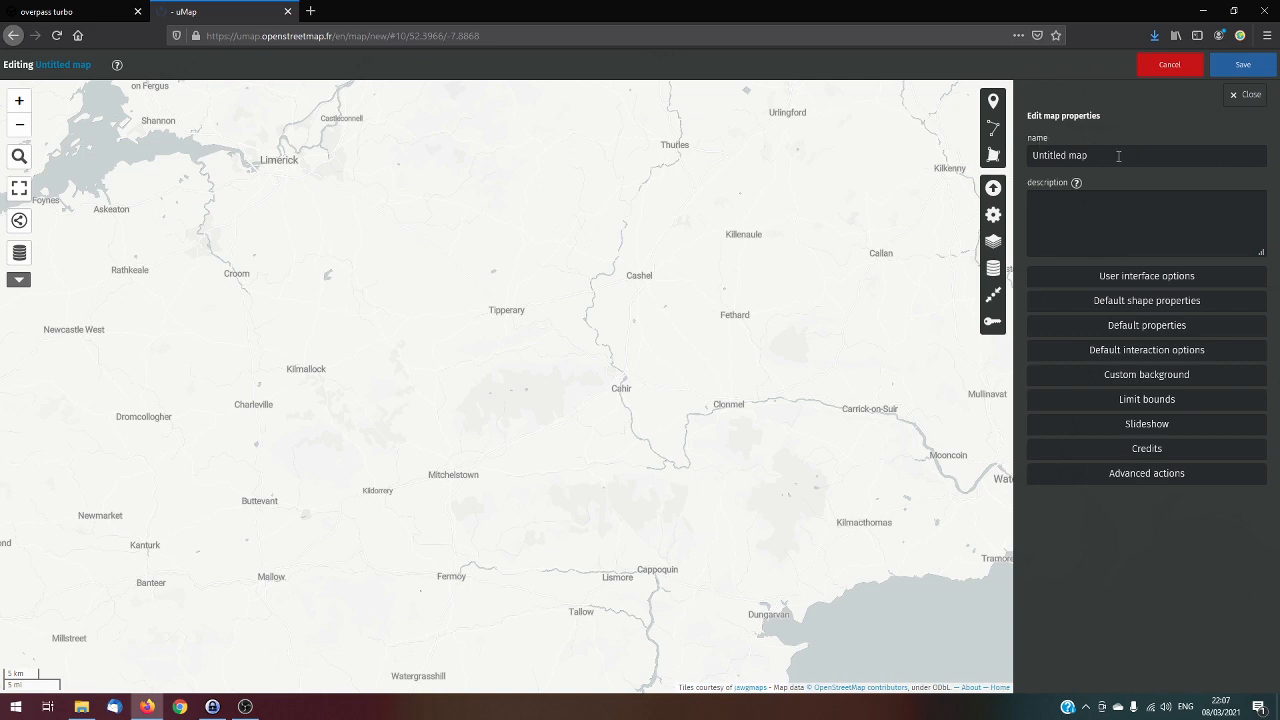
drag(1109, 156, 1021, 155)
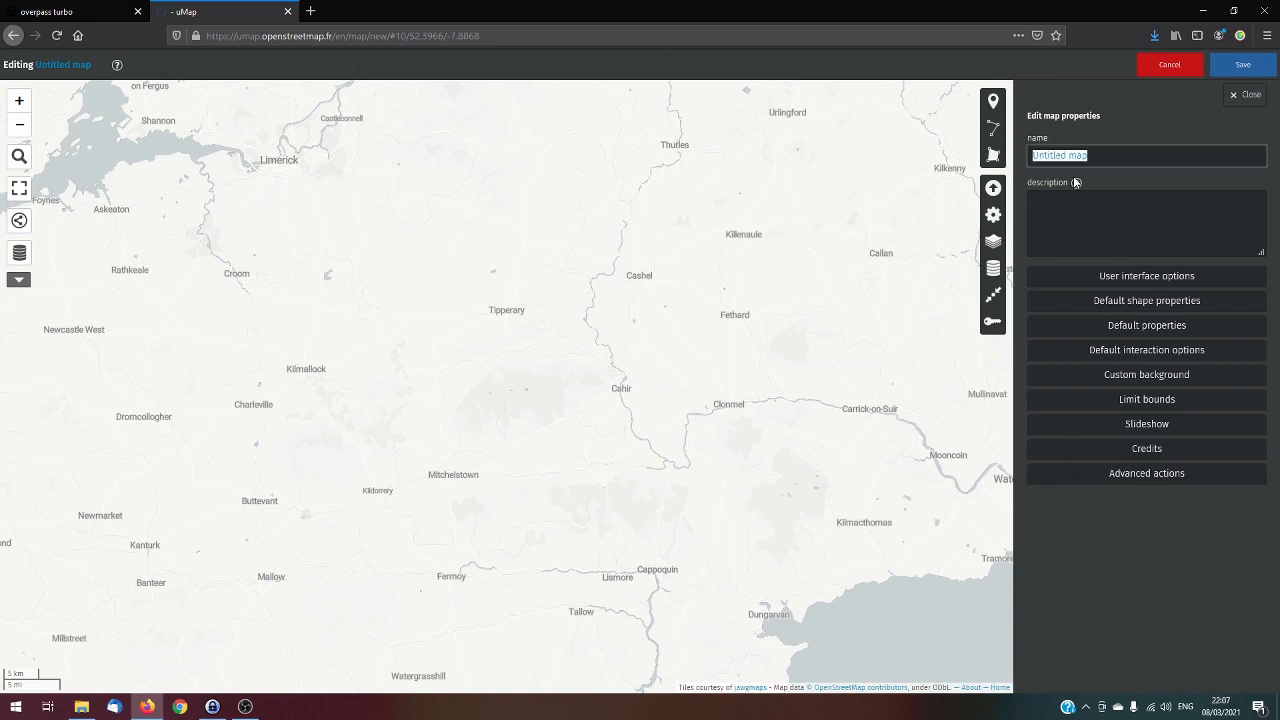
text(Ir)
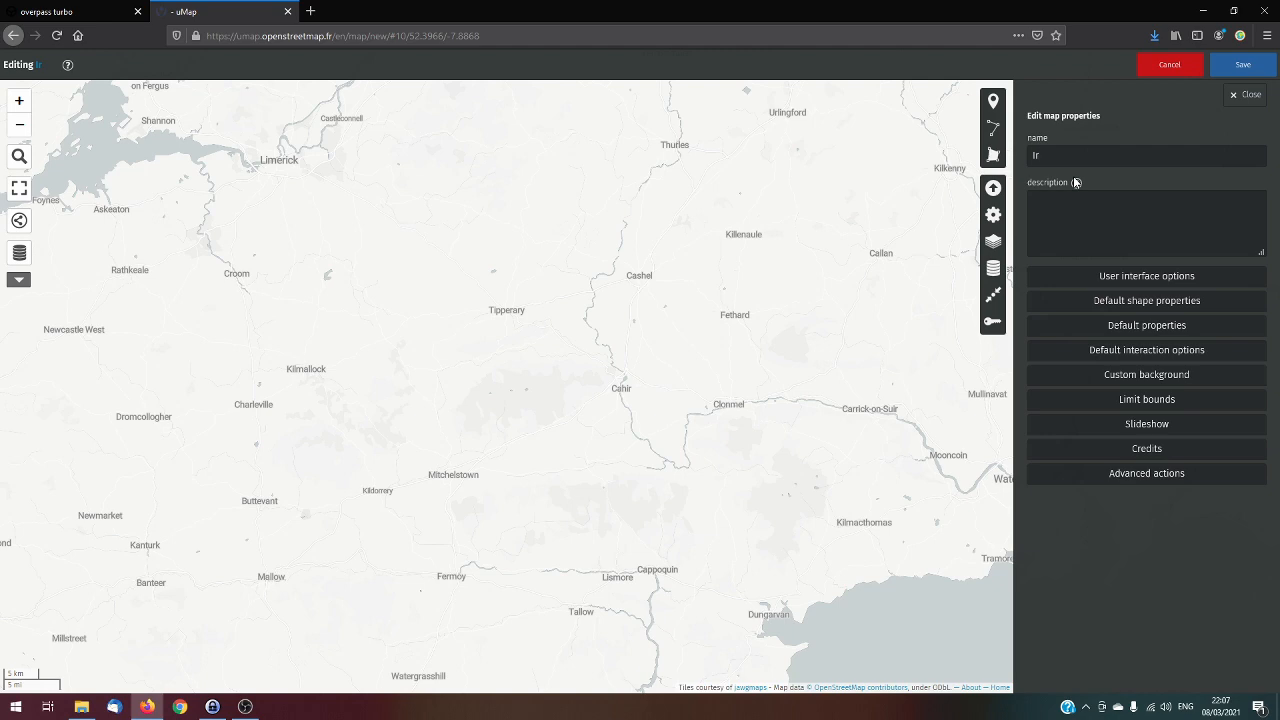
text(ish townland names)
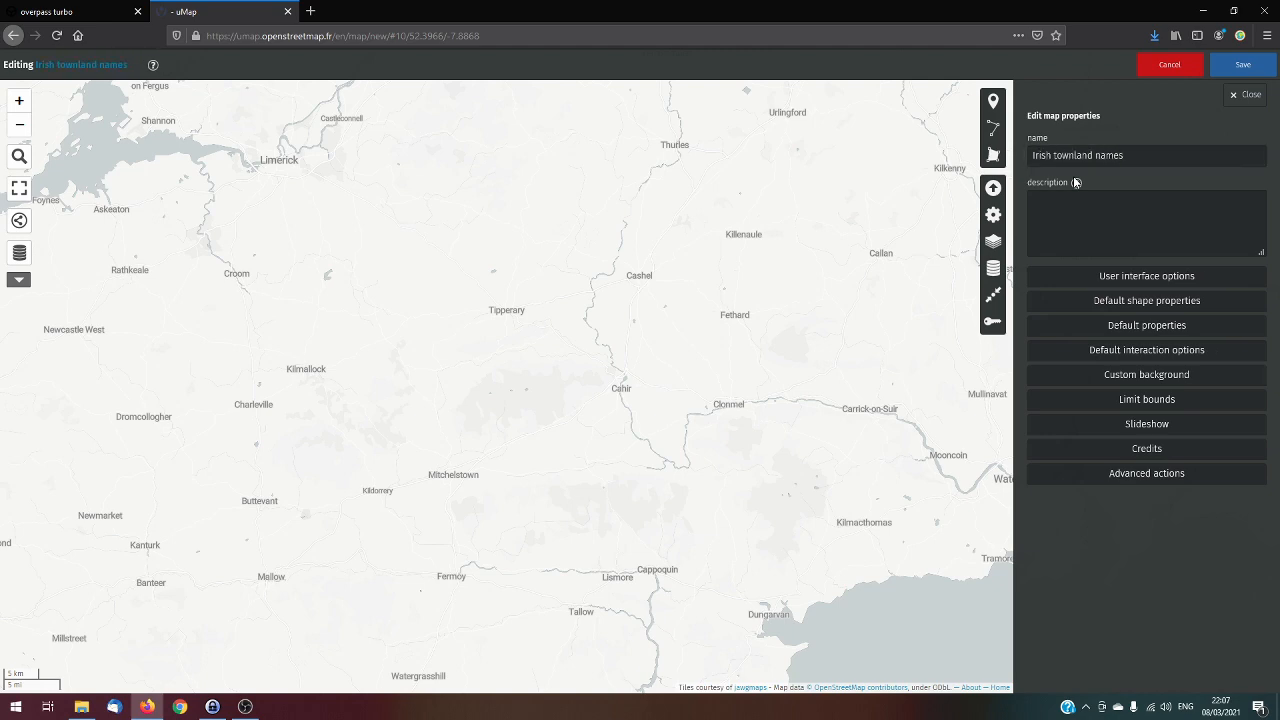
Add the description "This map shows the Irish names of townlands in the civil parish of Kilcolumb" and save the map
click(1106, 219)
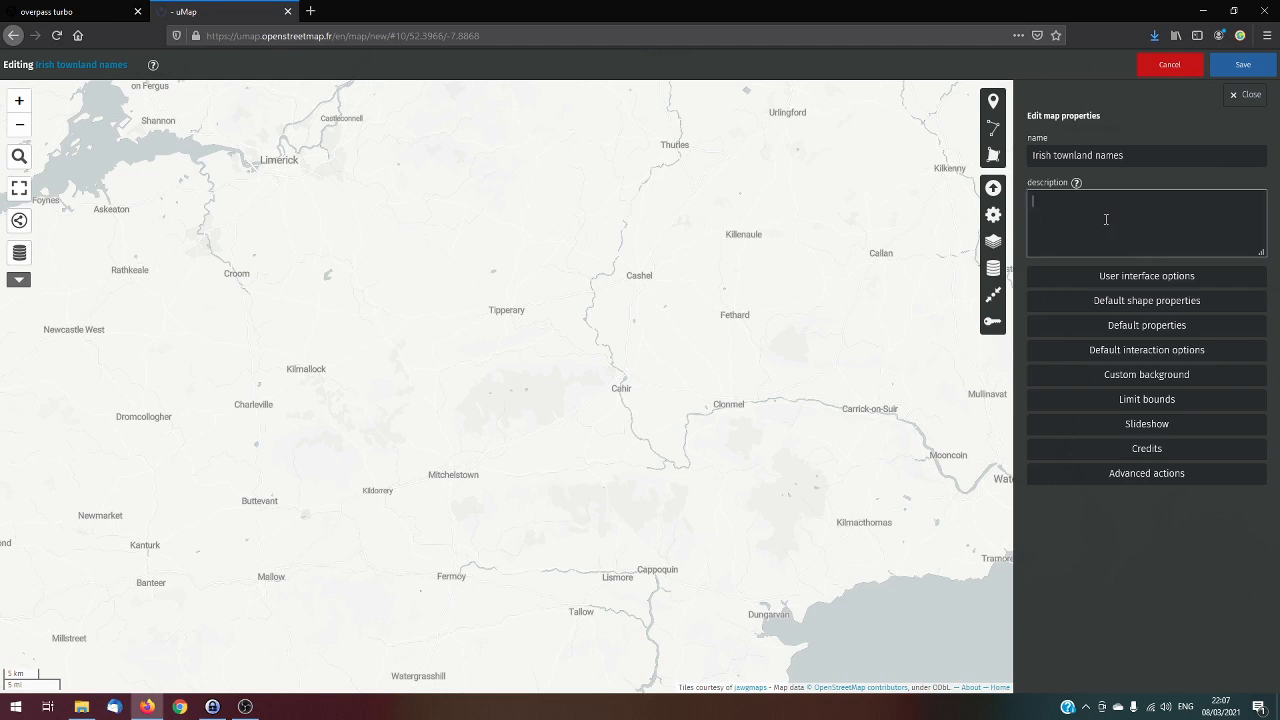
text(This )
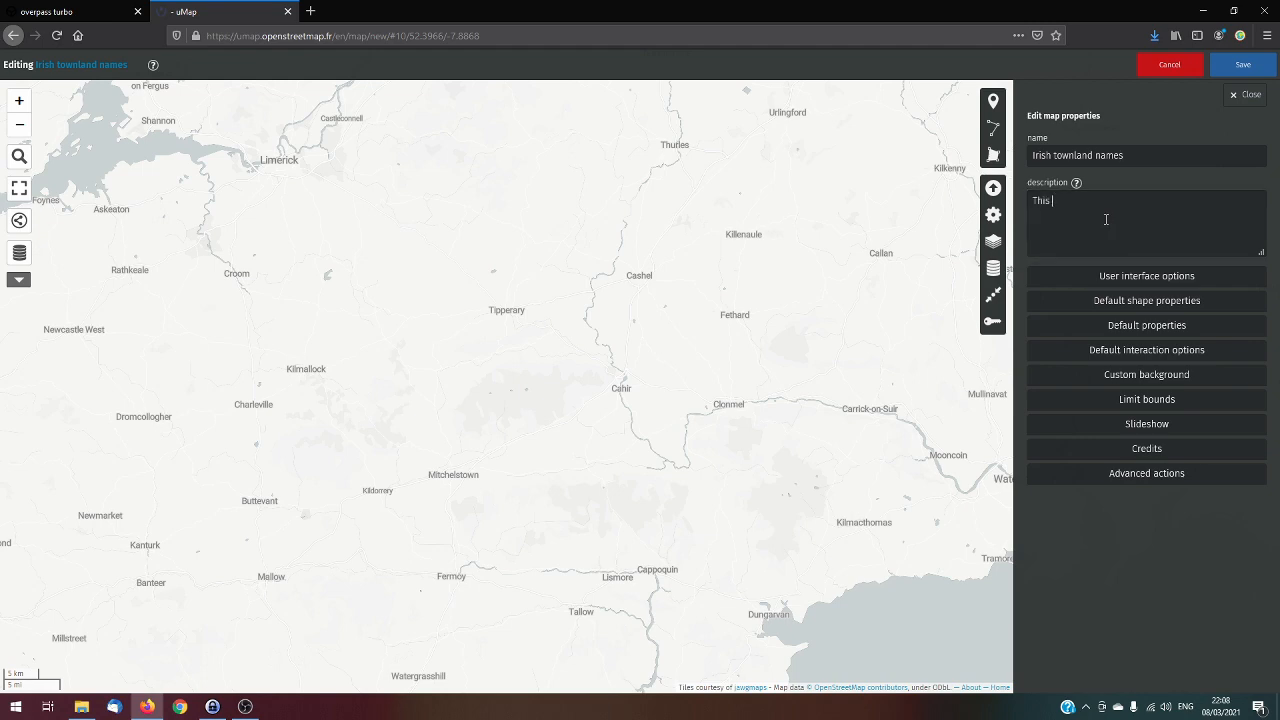
text(map sh)
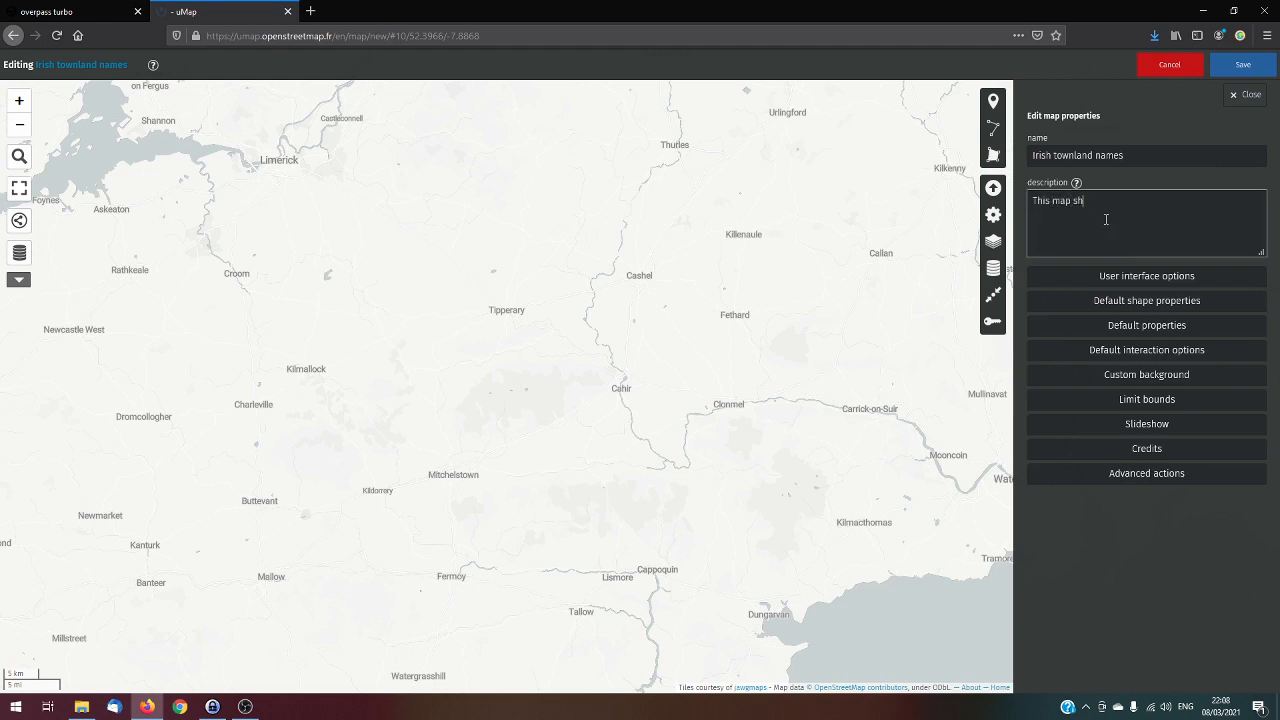
text(ows the Iris)
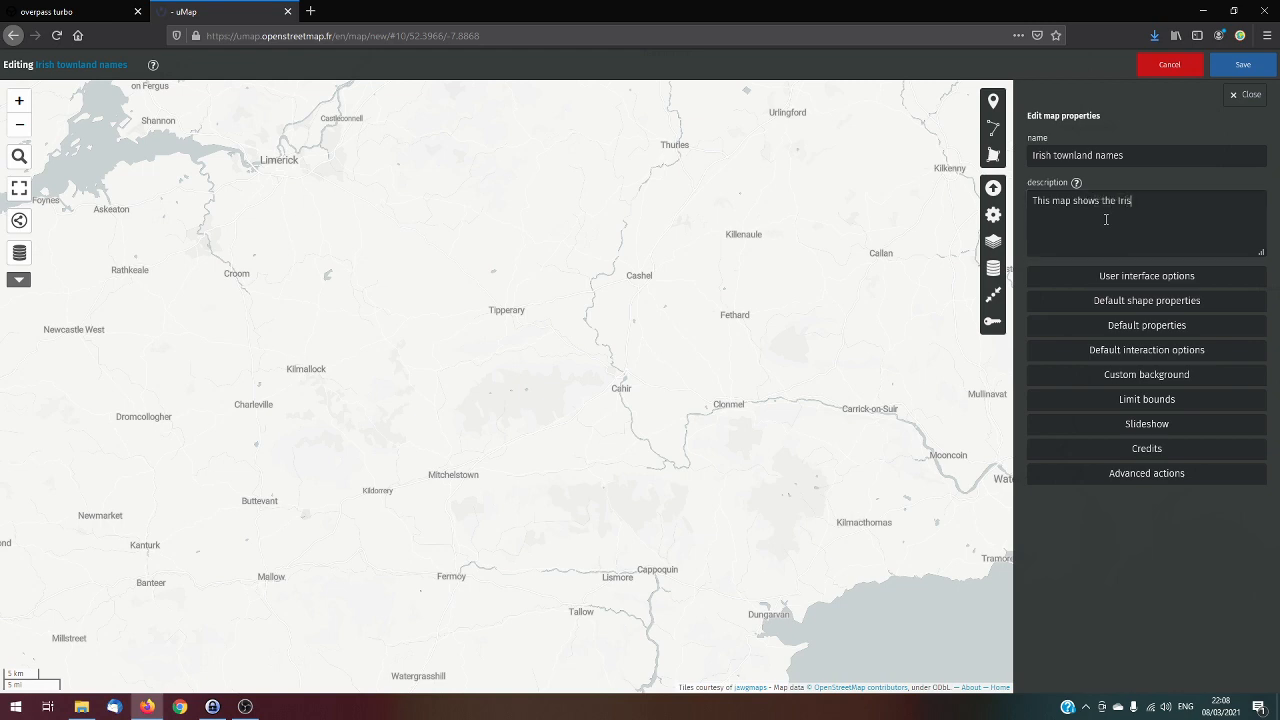
text(h names of townlands in the civil parish of)
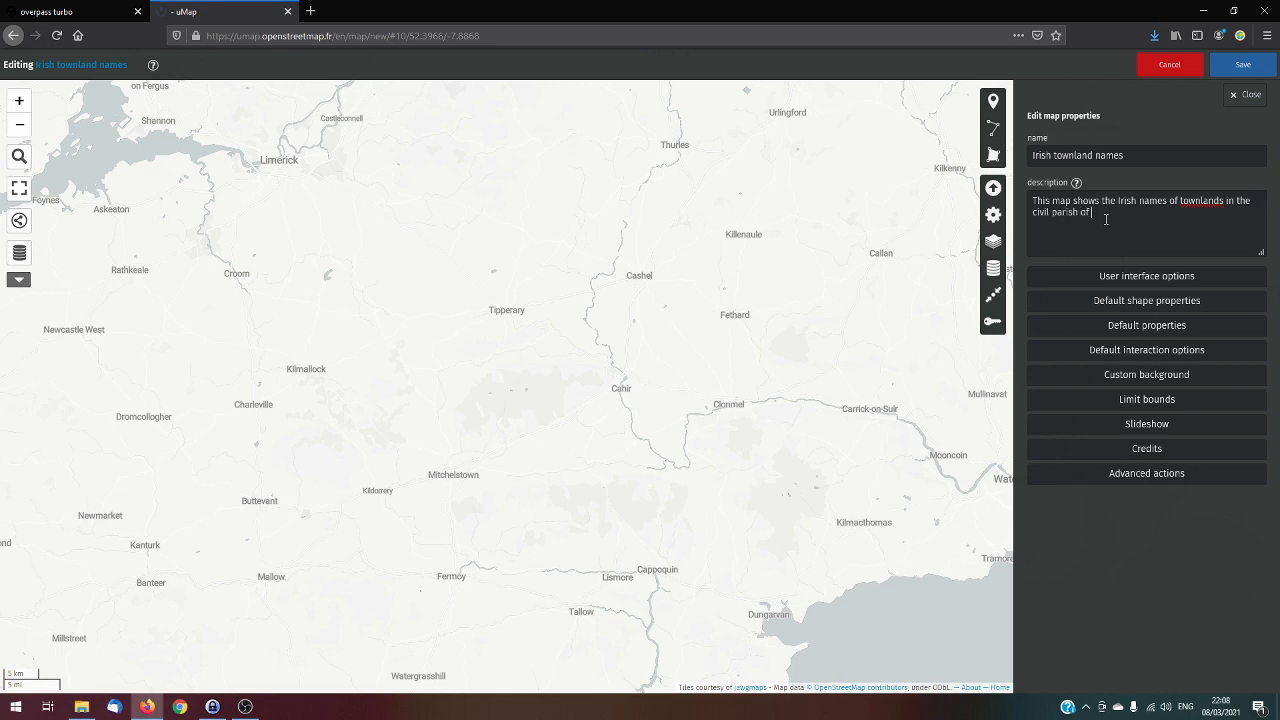
text( Kilcolumb.)
click(1243, 66)
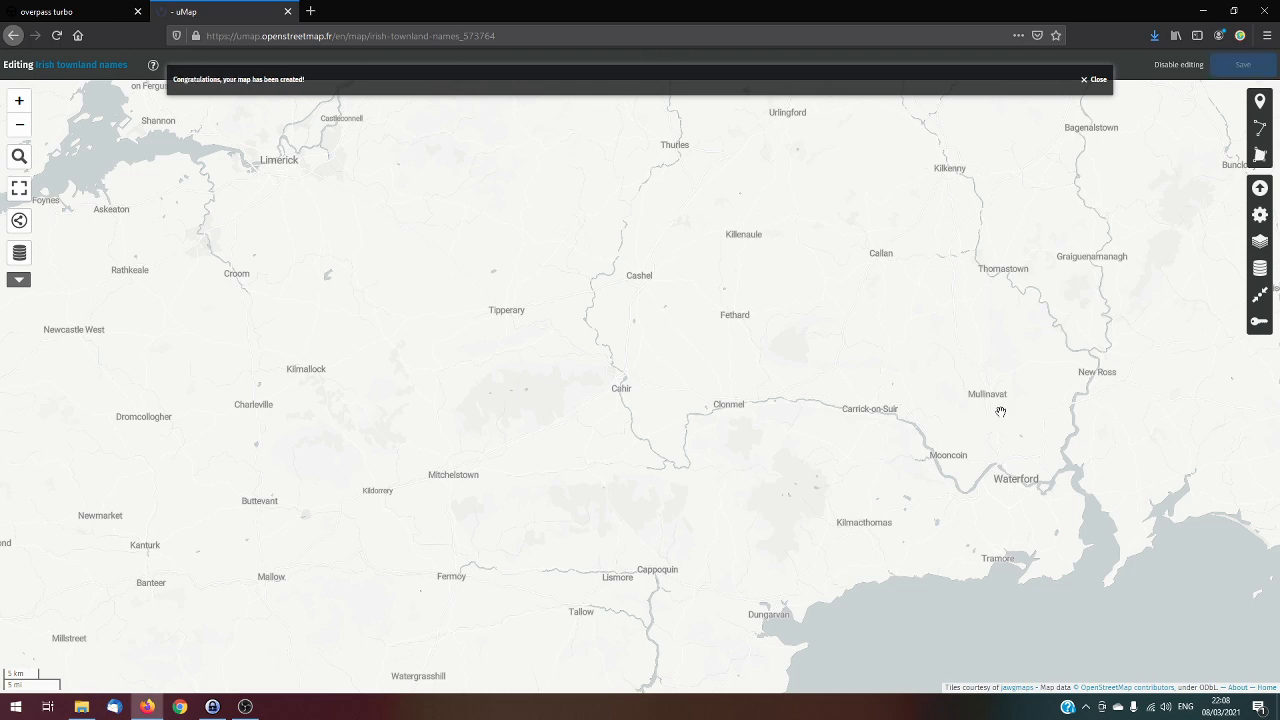
Import the file kilcolumb irish townlands.geojson from Downloads into Layer 1 in geojson format
click(1259, 188)
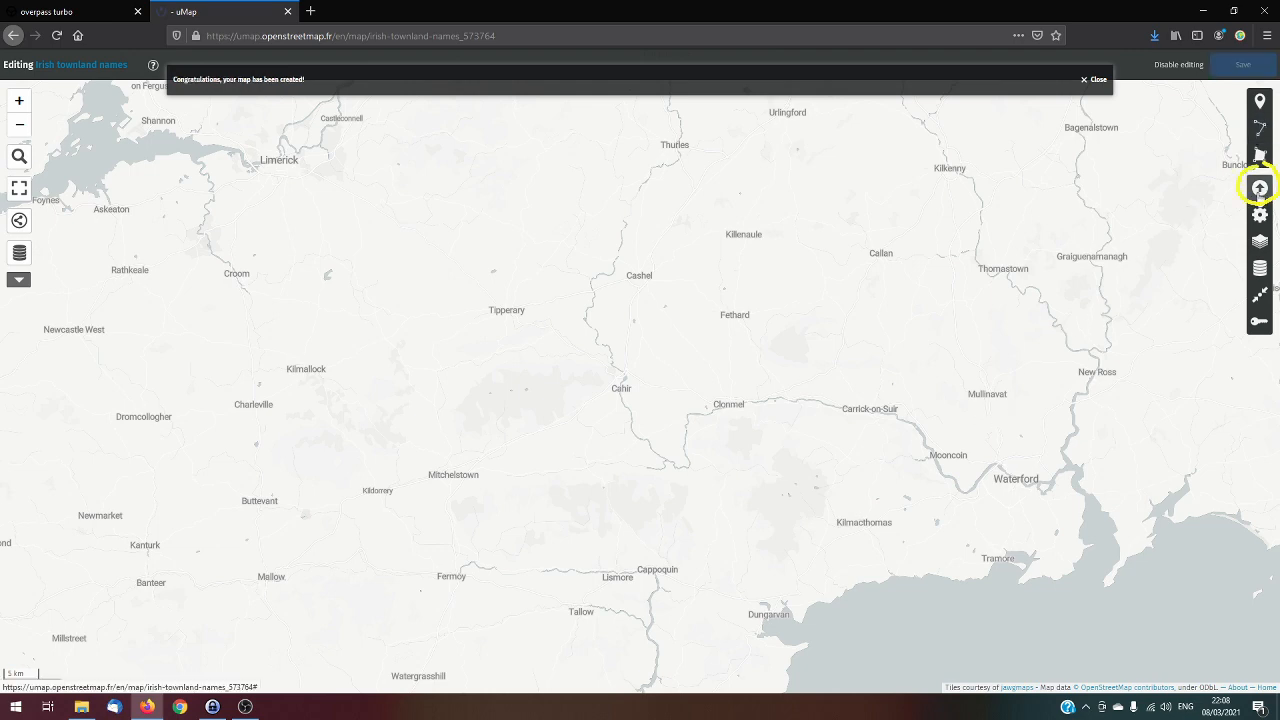
click(1260, 188)
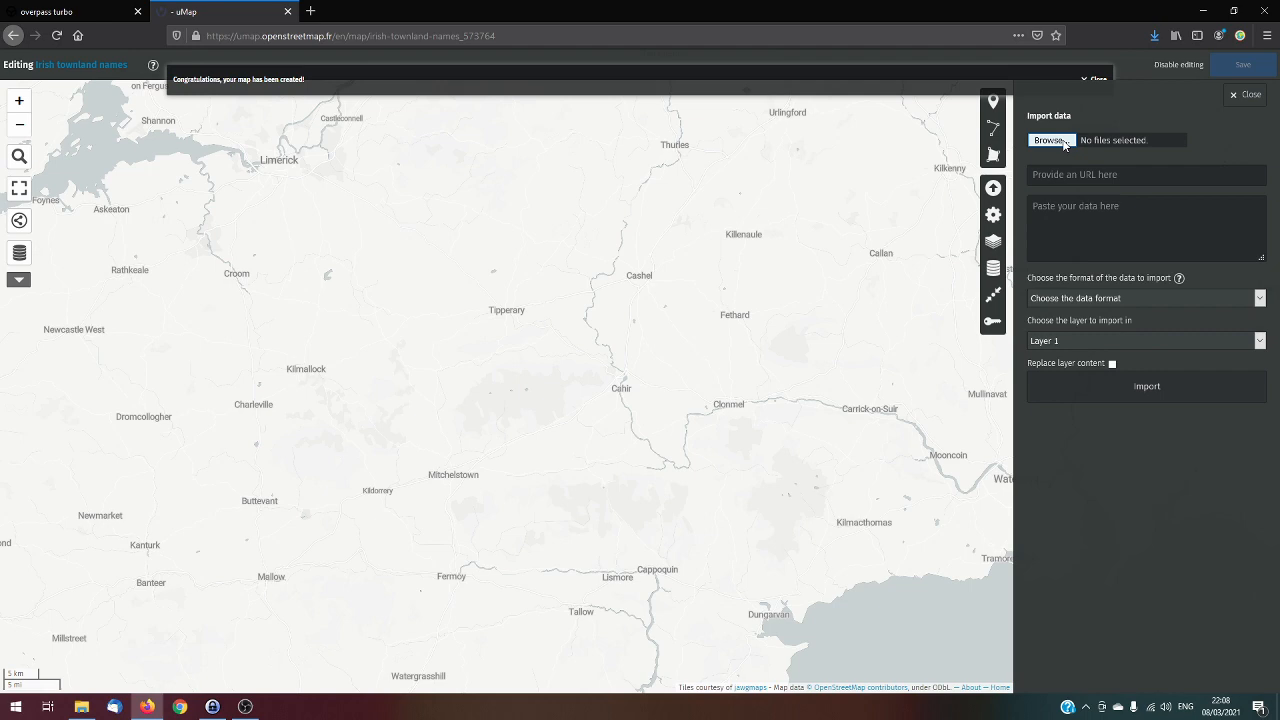
click(1050, 140)
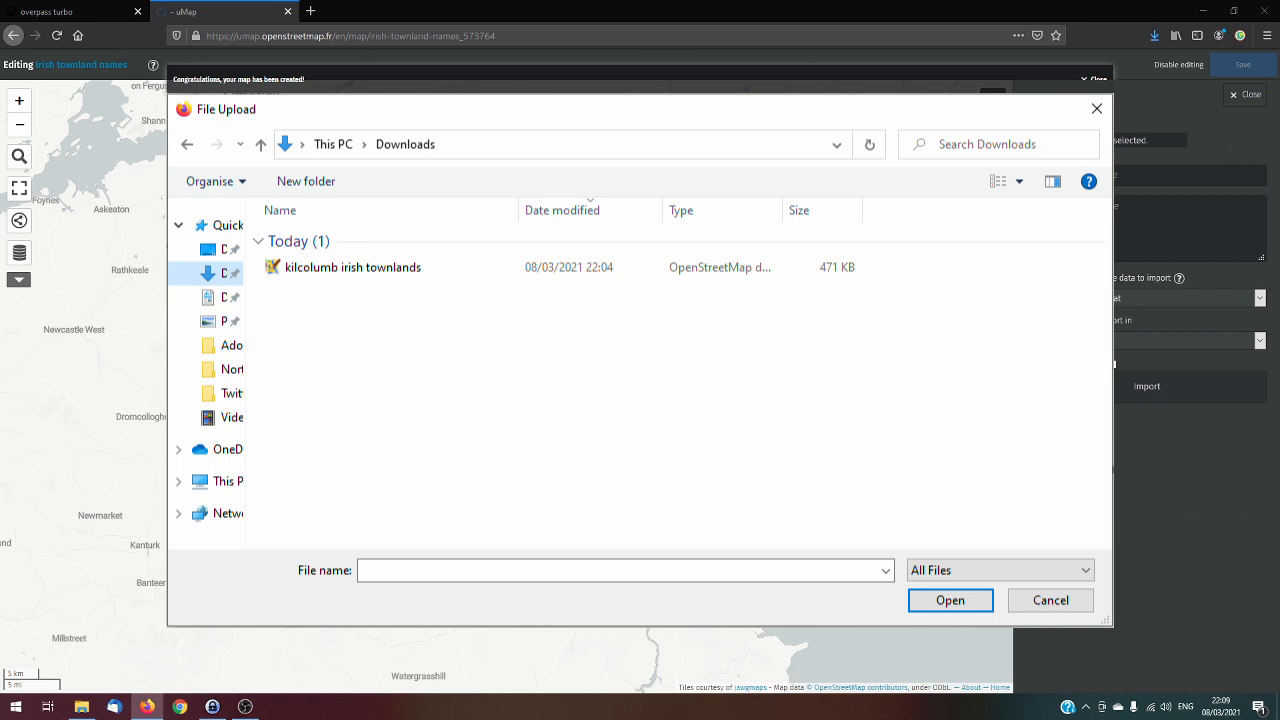
key(Escape)
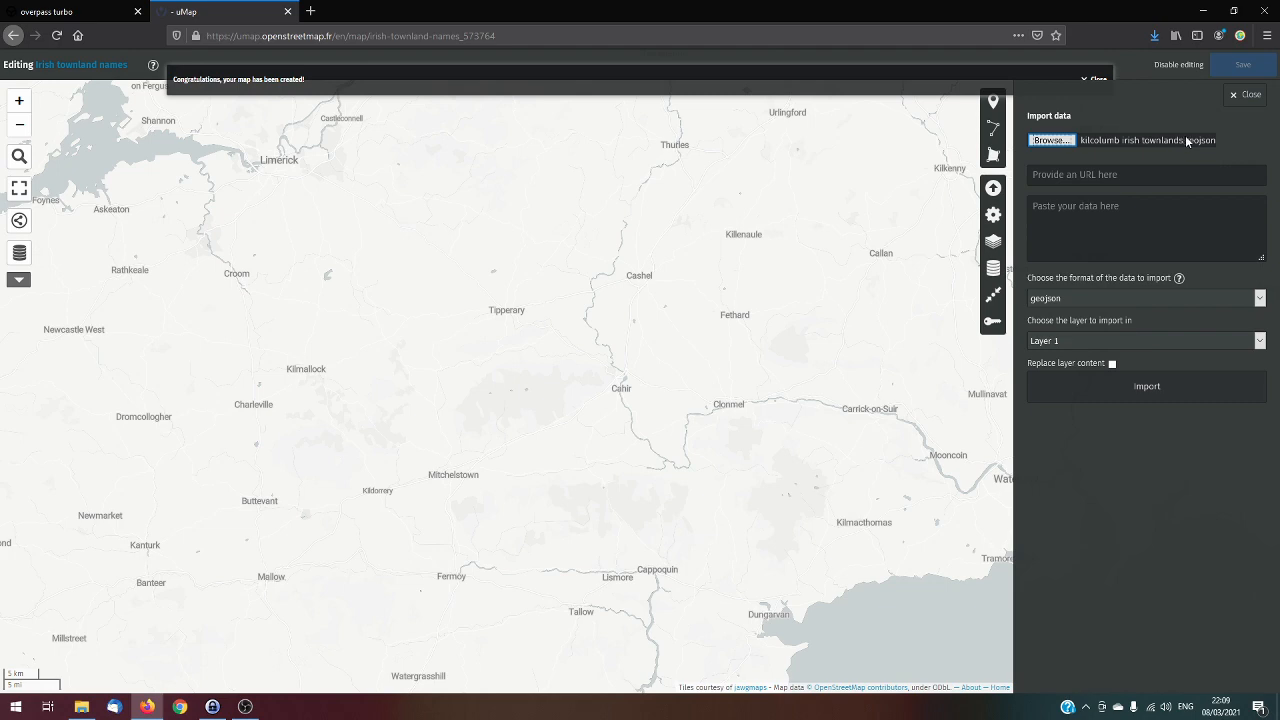
click(1112, 364)
click(1129, 390)
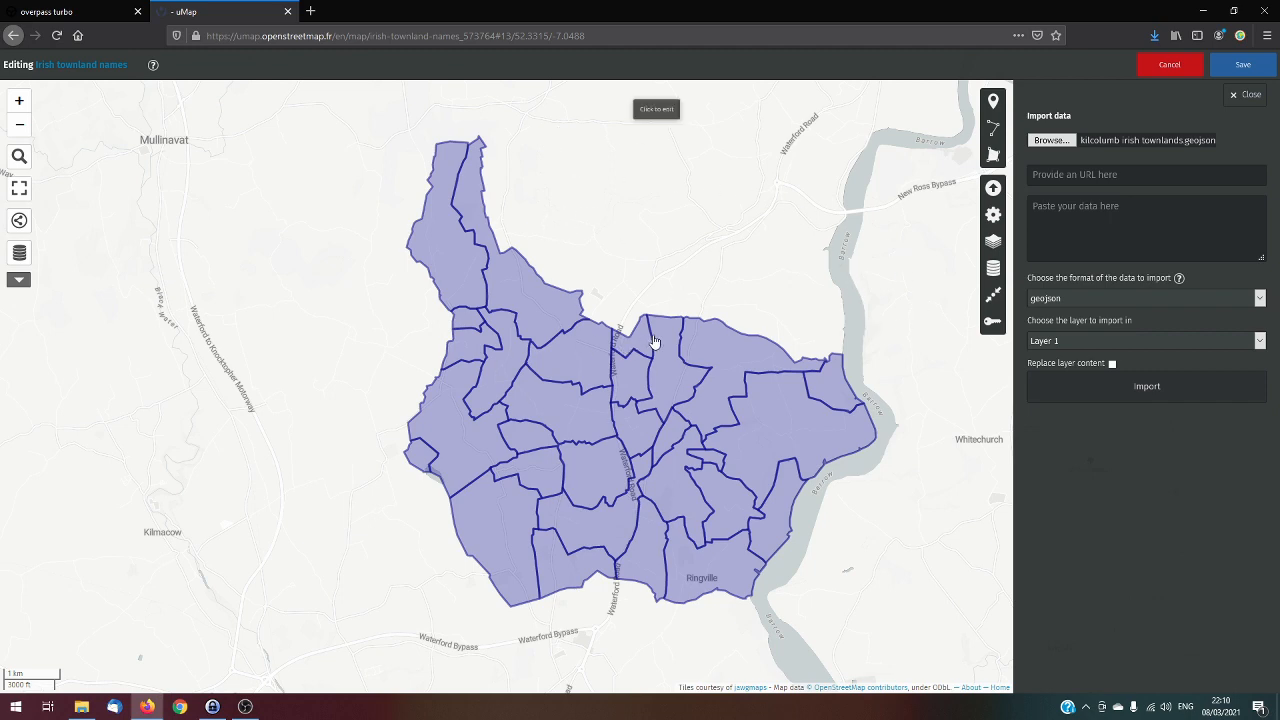
Open the properties of Layer 1 for editing and rename the layer as Kilcolumb
click(995, 272)
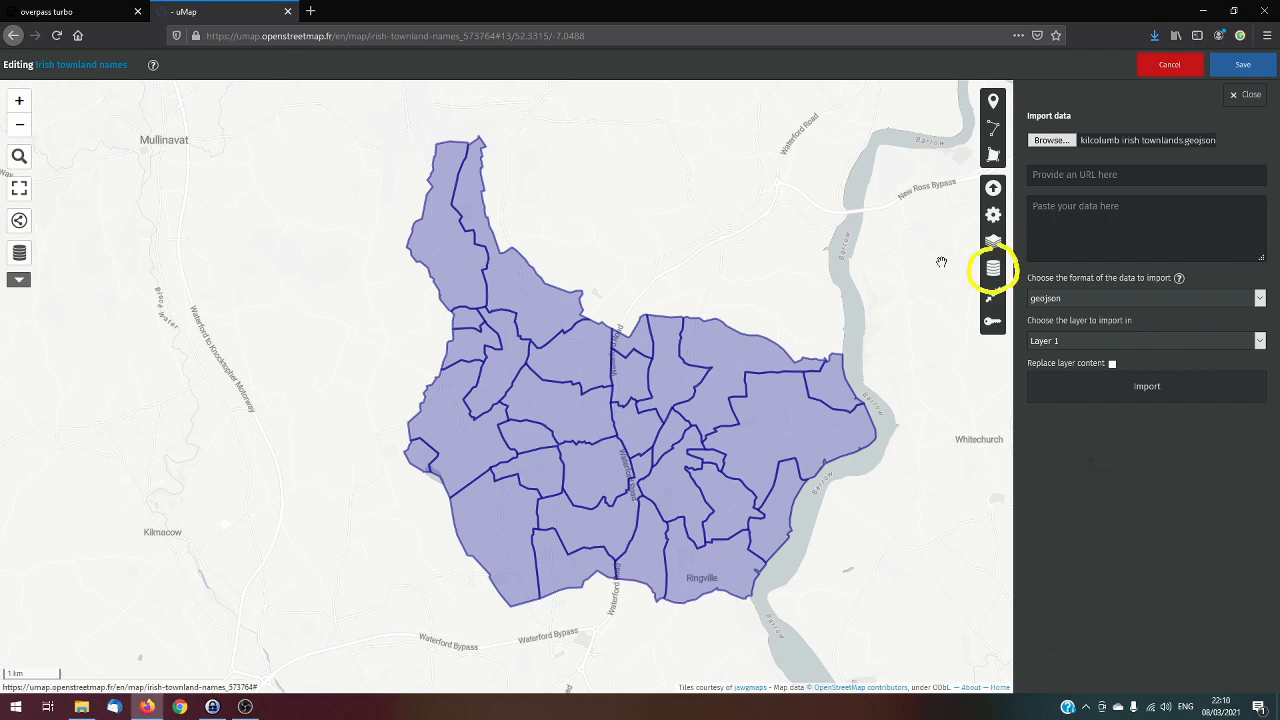
click(993, 272)
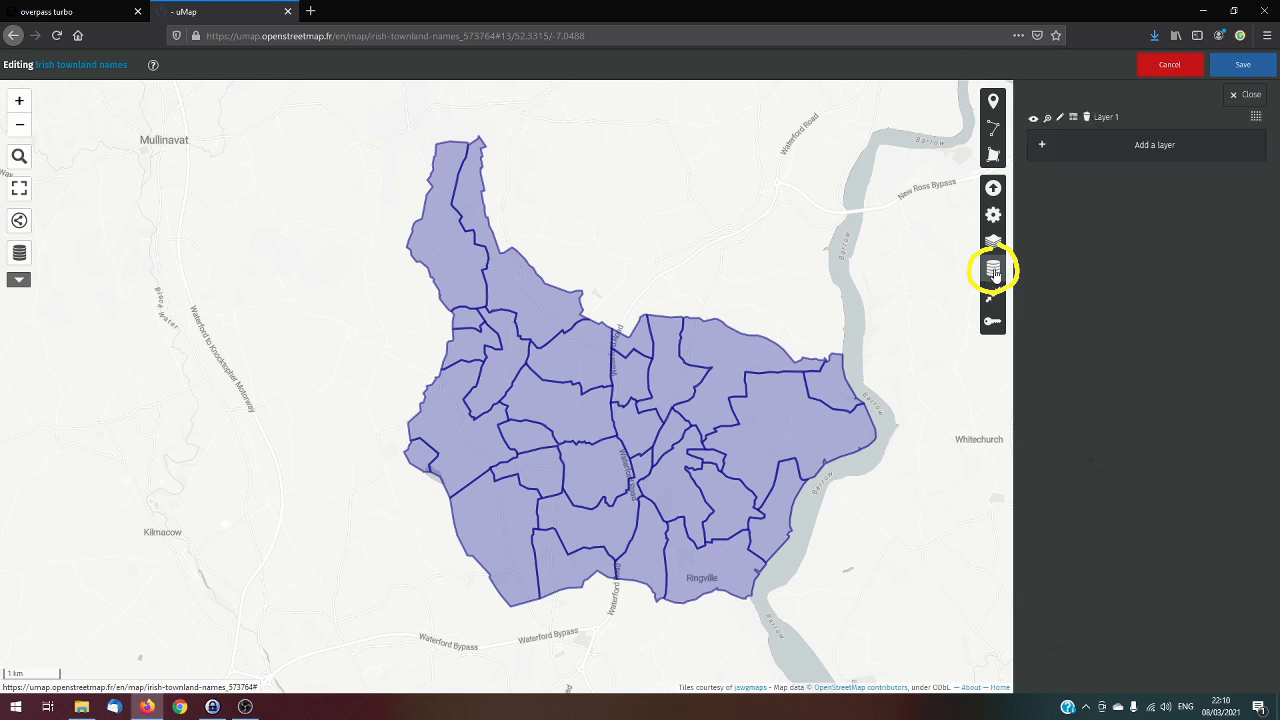
click(1061, 118)
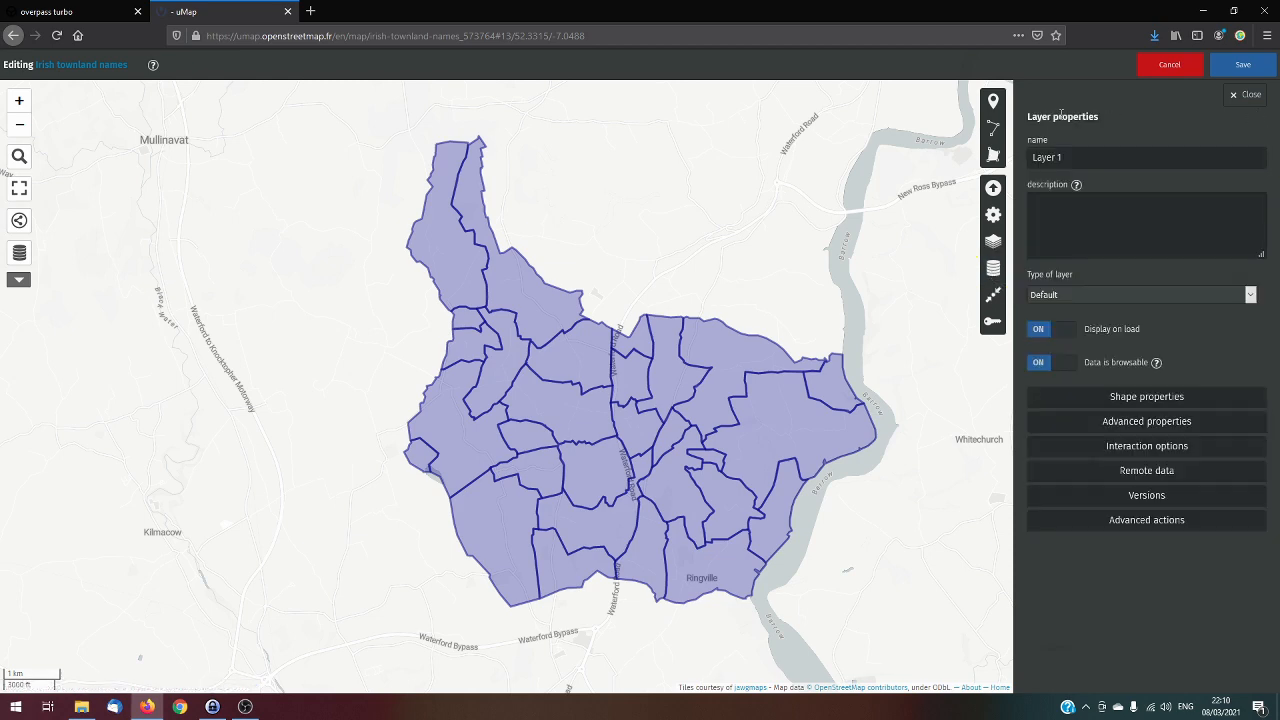
triple_click(1084, 152)
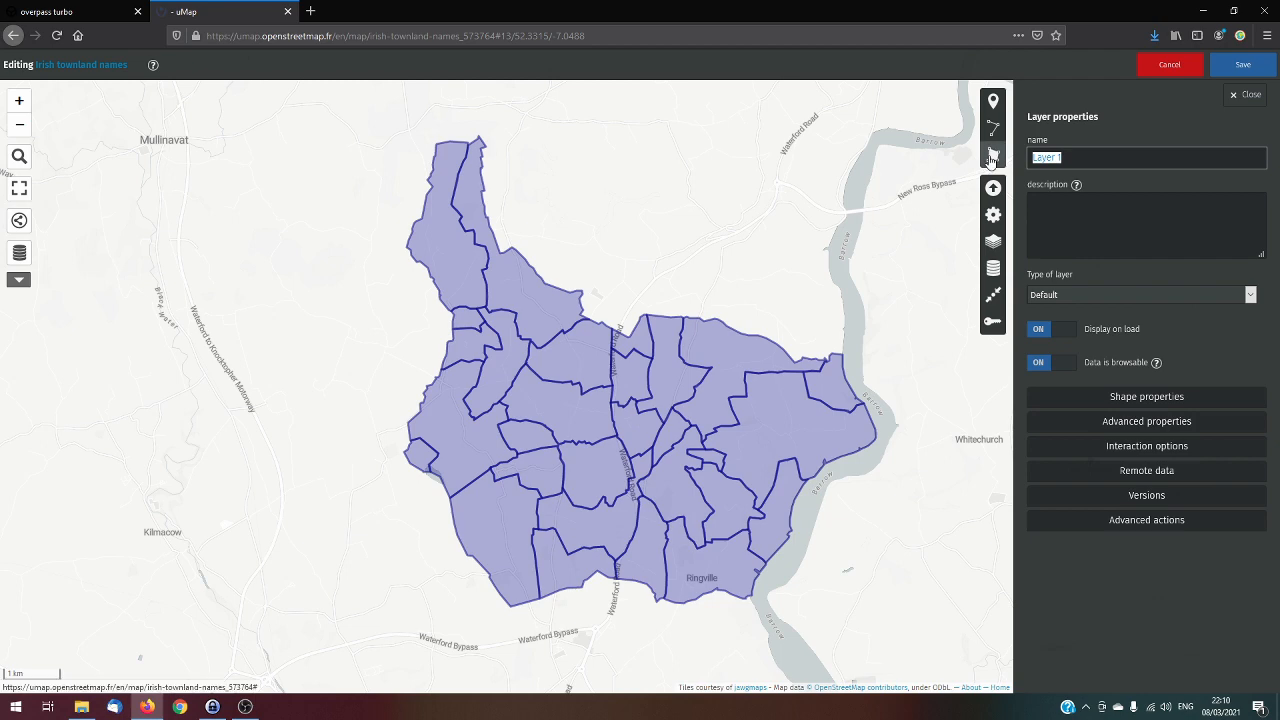
text(townal)
key(BackSpace)
key(BackSpace)
key(BackSpace)
key(BackSpace)
key(BackSpace)
key(BackSpace)
text(Kilcolumb)
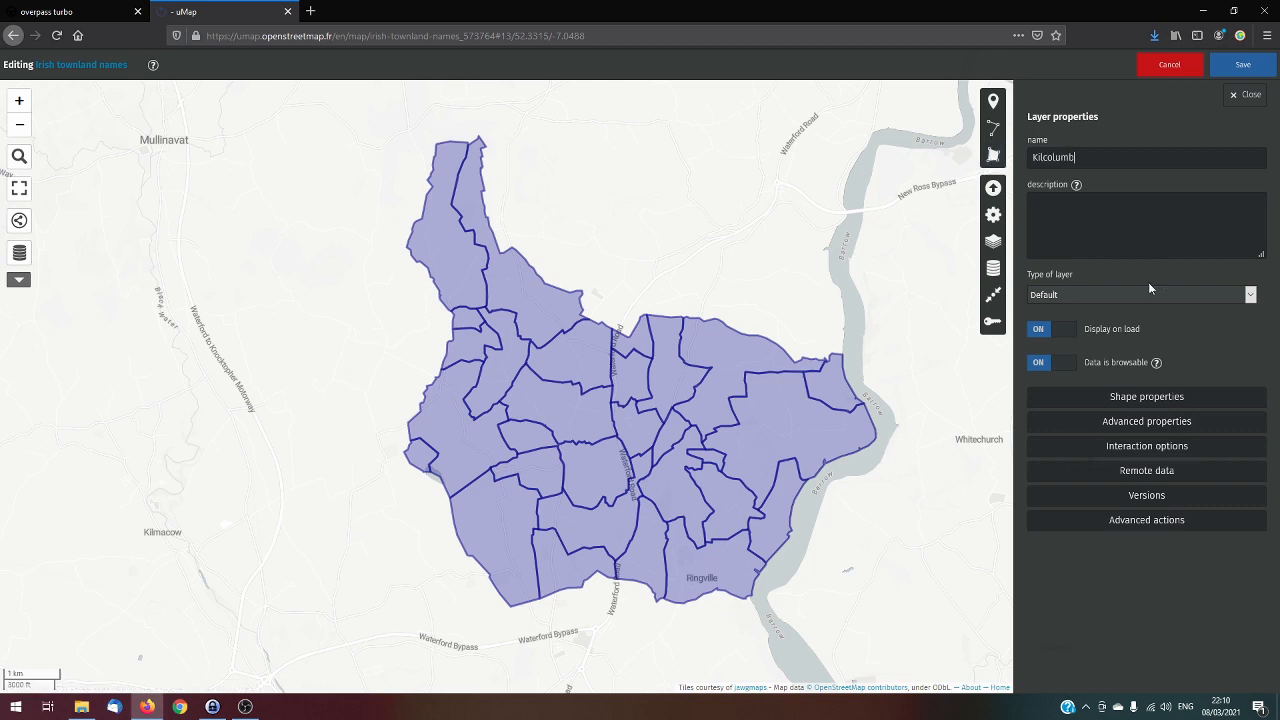
Define the Kilcolumb layer's shape color as Black and its fill color as White
click(1153, 398)
scroll(1187, 405, down, 2)
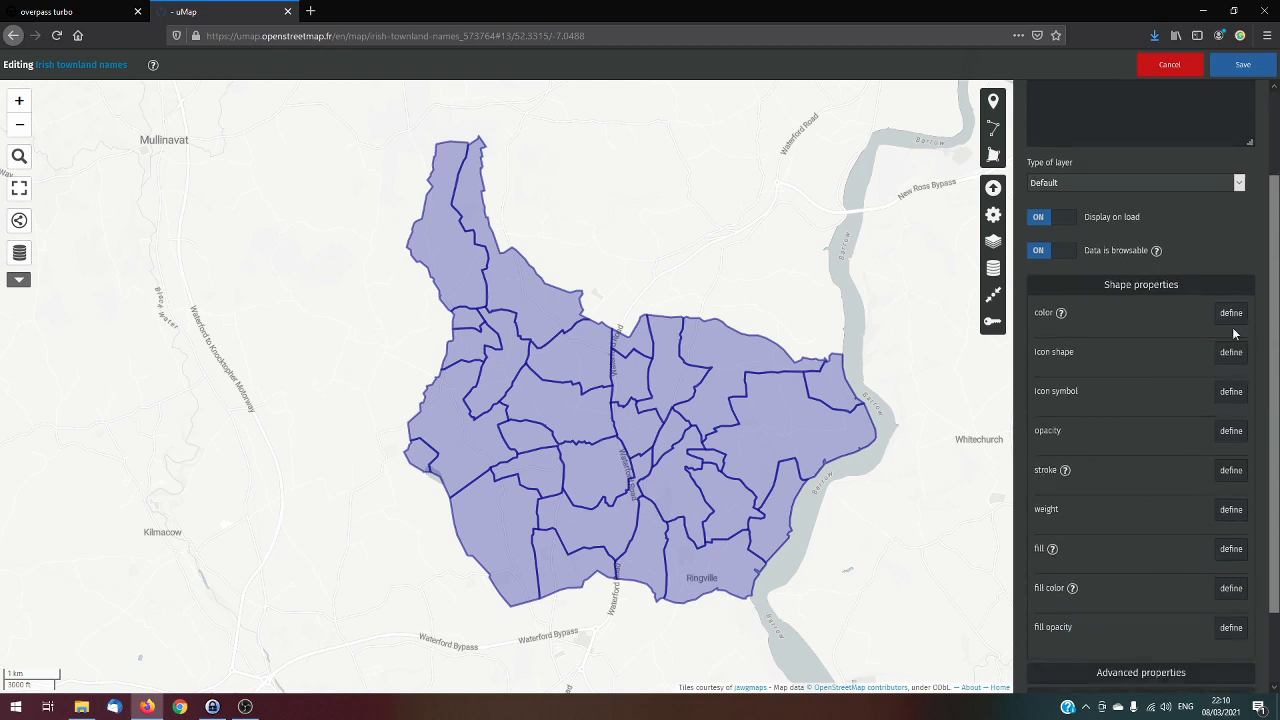
click(1231, 313)
click(1045, 344)
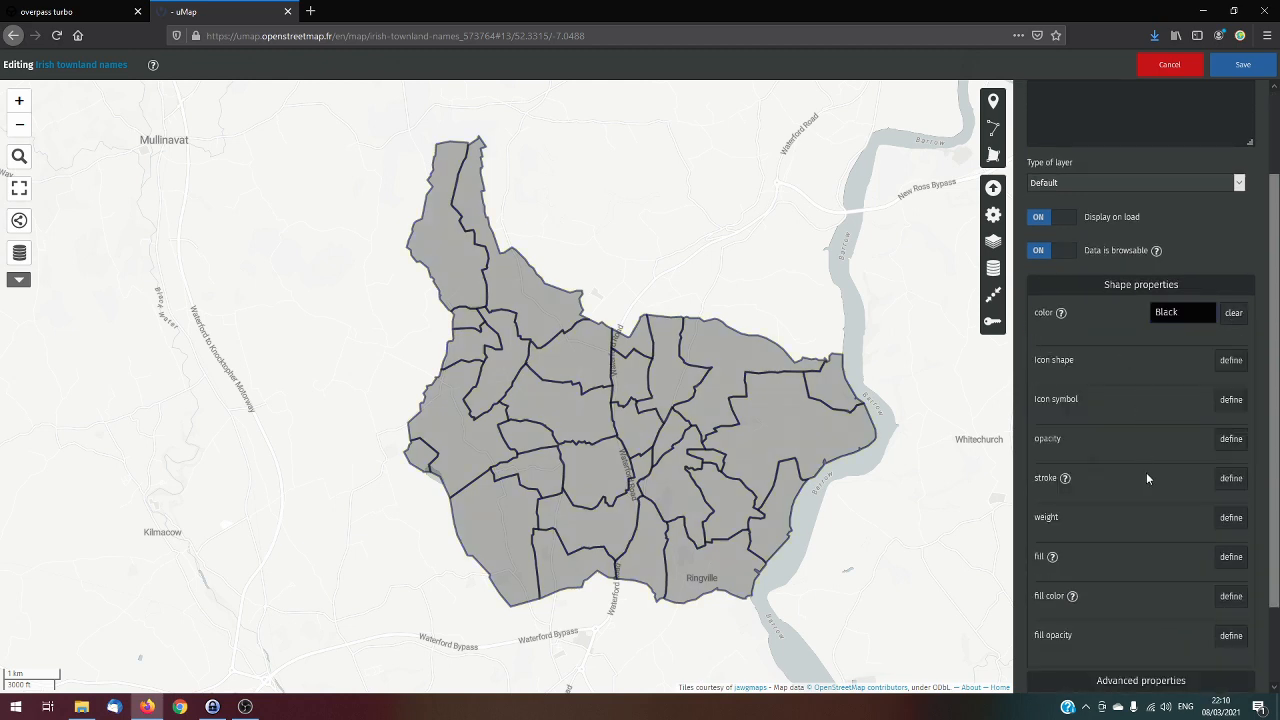
scroll(1150, 476, down, 2)
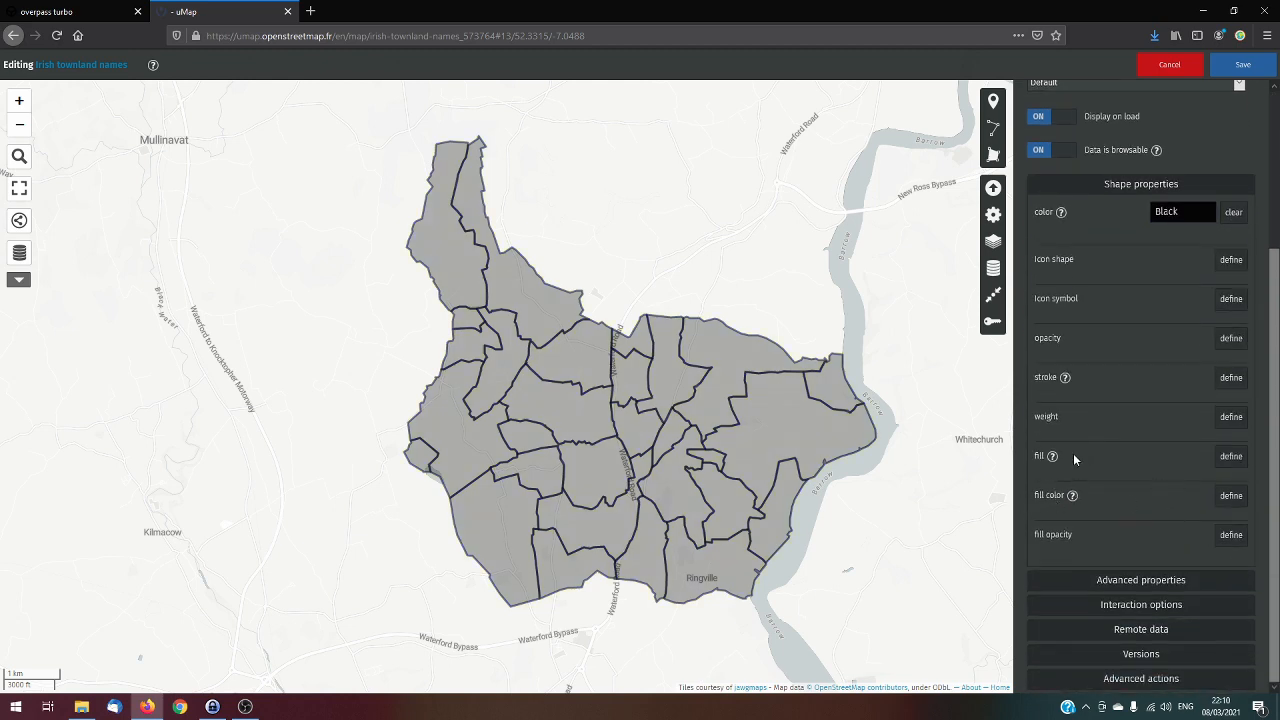
click(1233, 497)
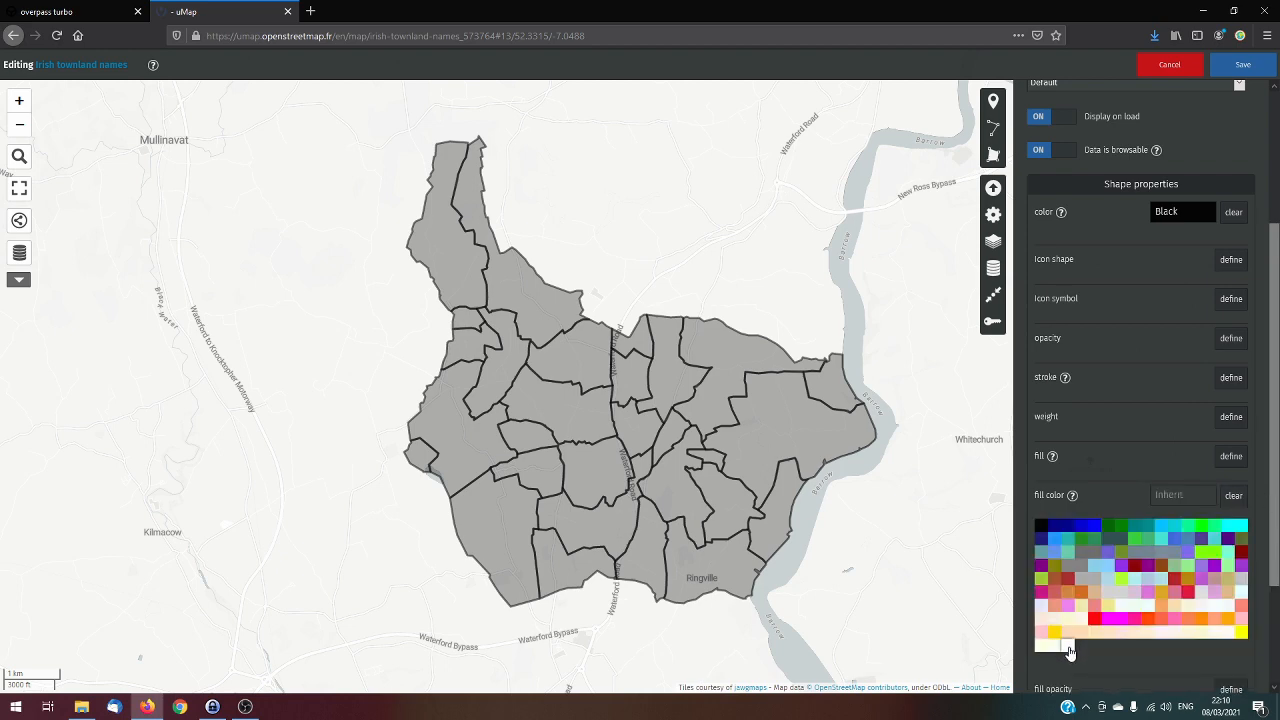
click(1069, 652)
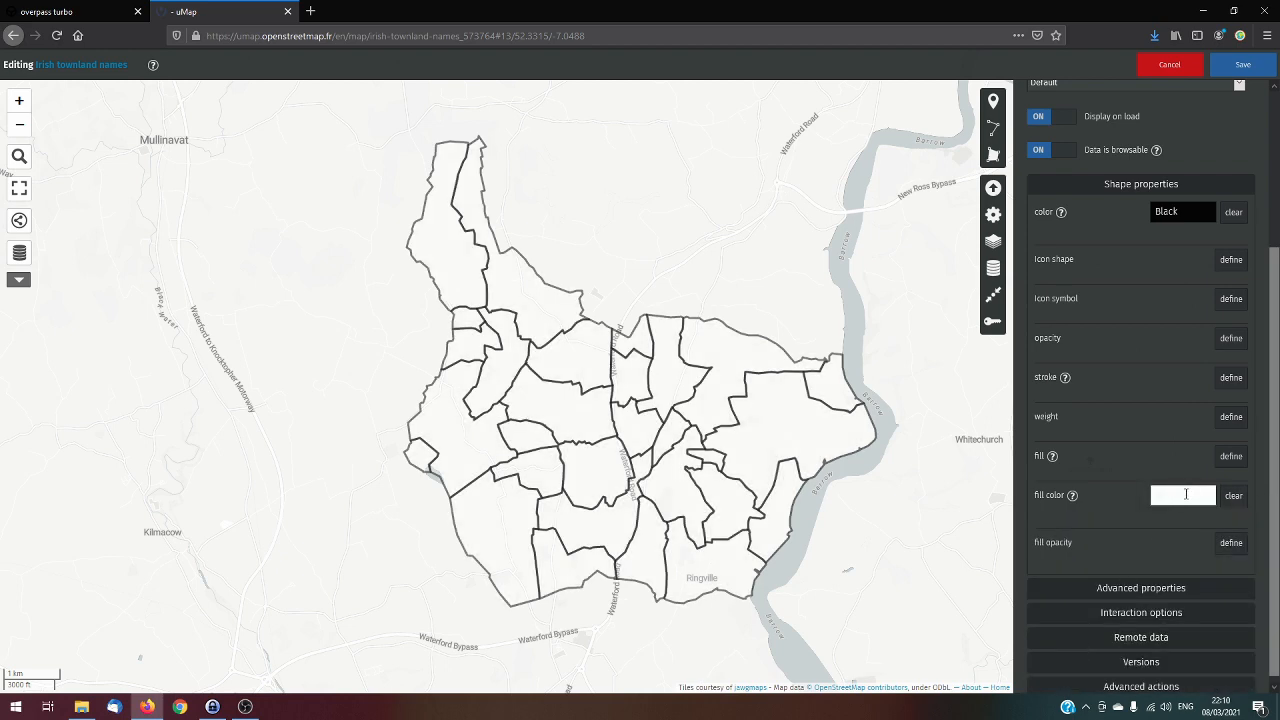
click(1170, 494)
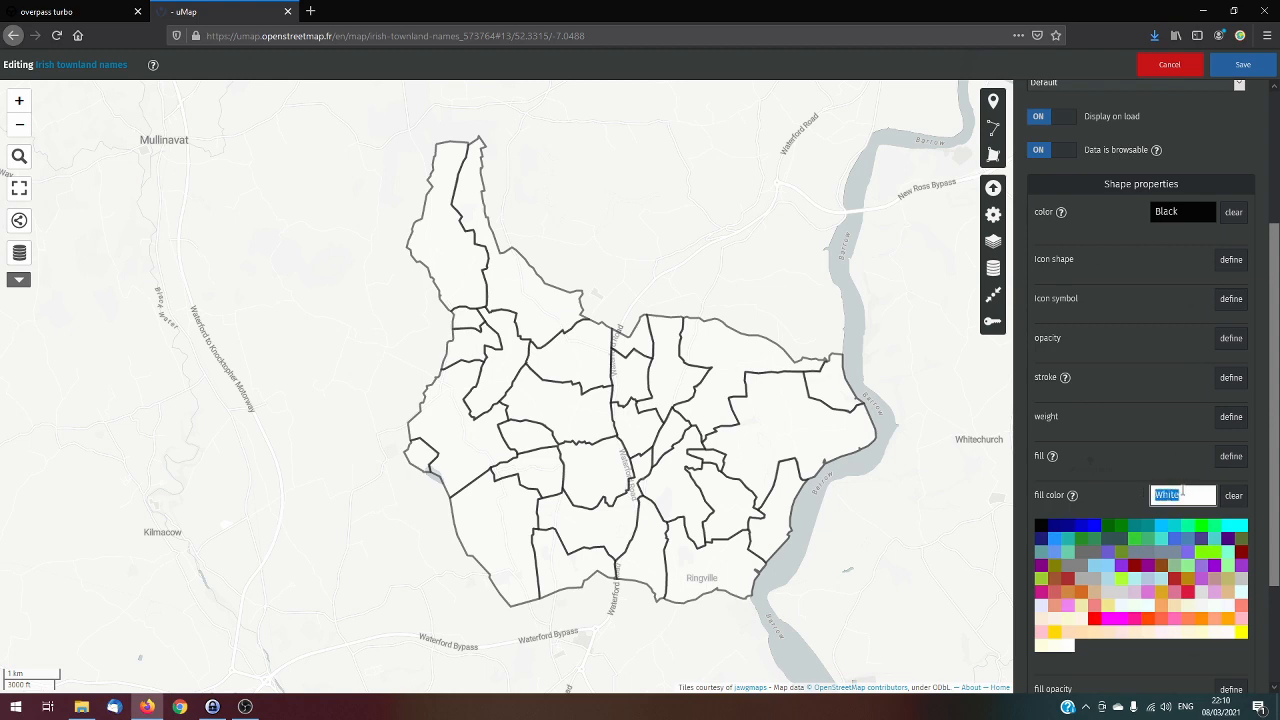
Try Blue and then Black as the Kilcolumb layer's fill color
text(Blue)
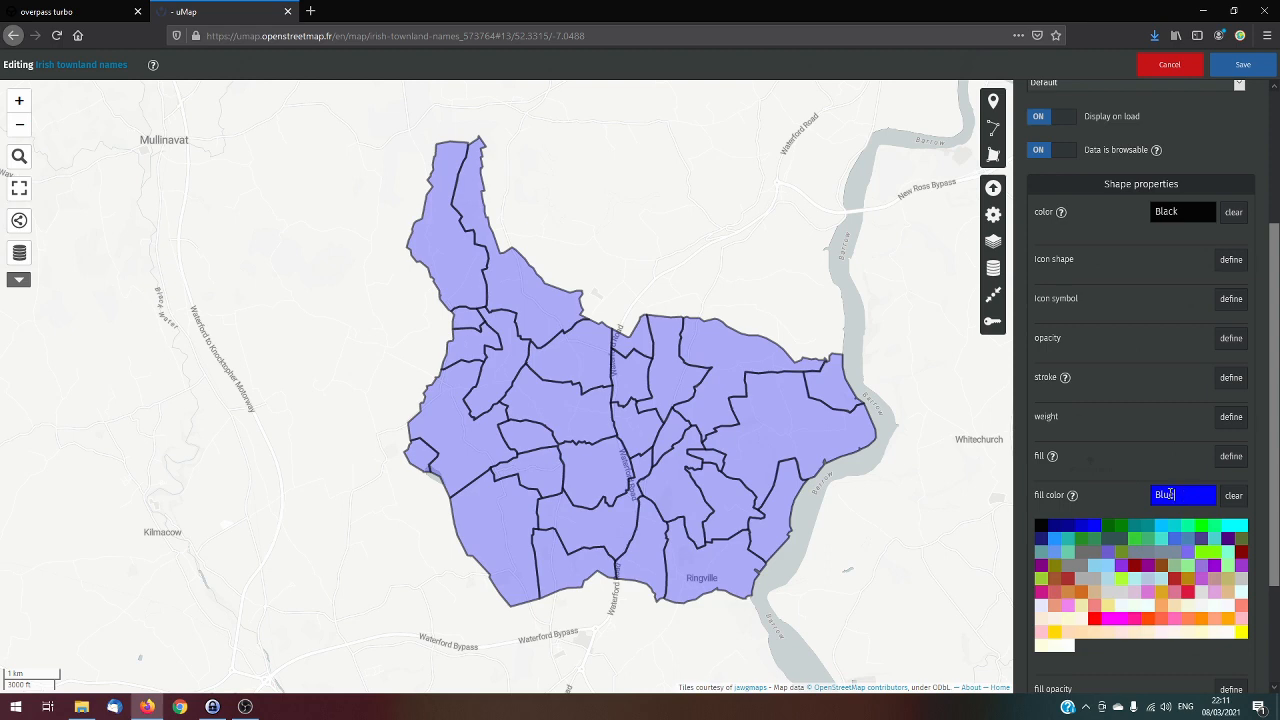
double_click(1169, 494)
key(BackSpace)
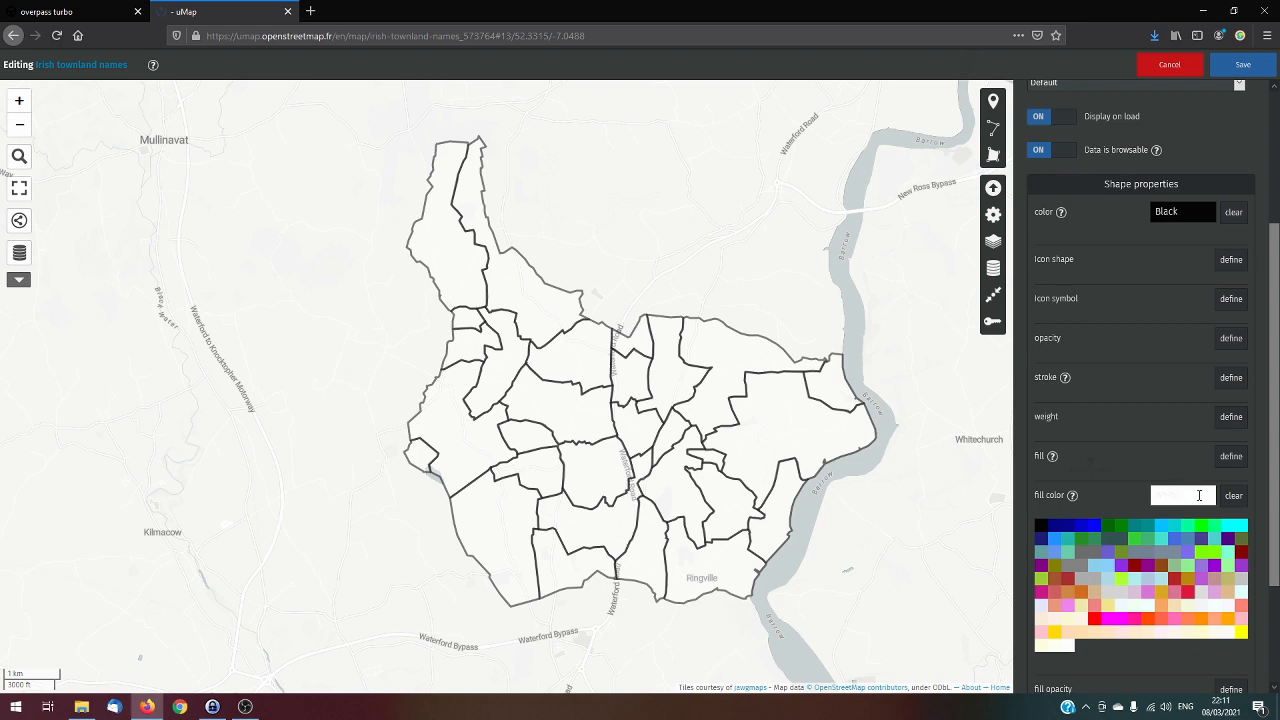
drag(1183, 491, 1082, 497)
key(BackSpace)
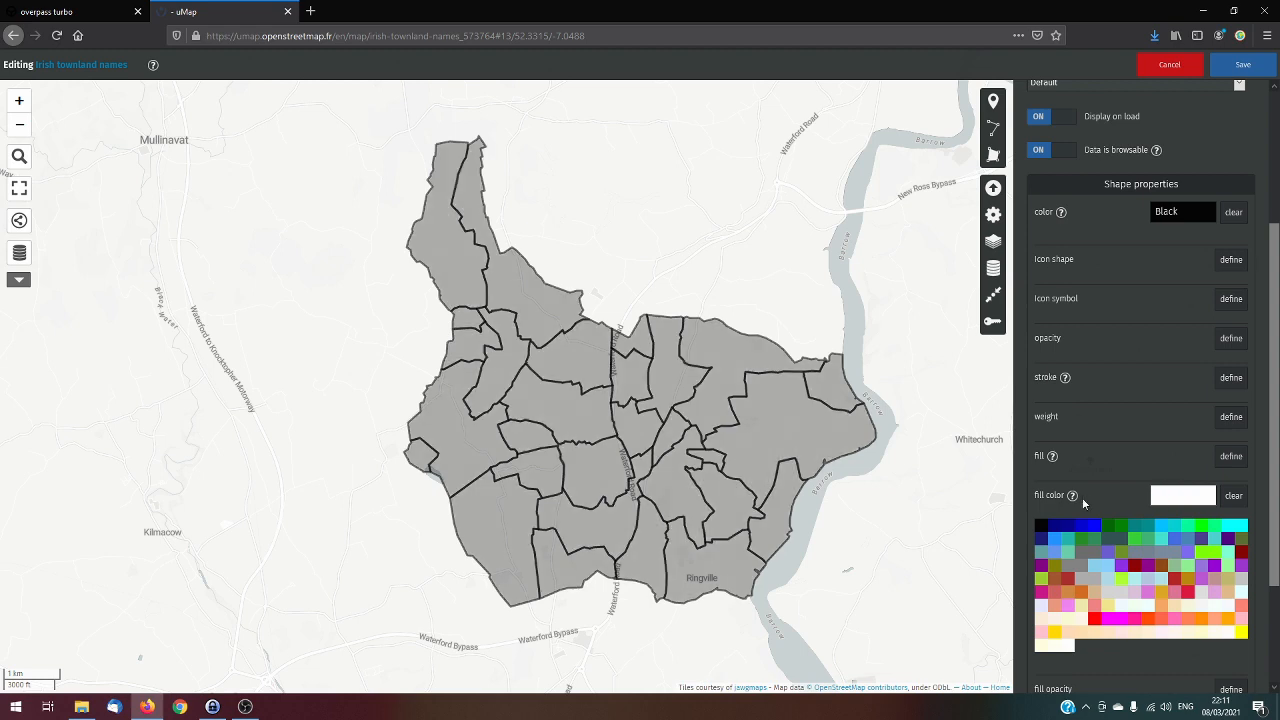
click(1040, 525)
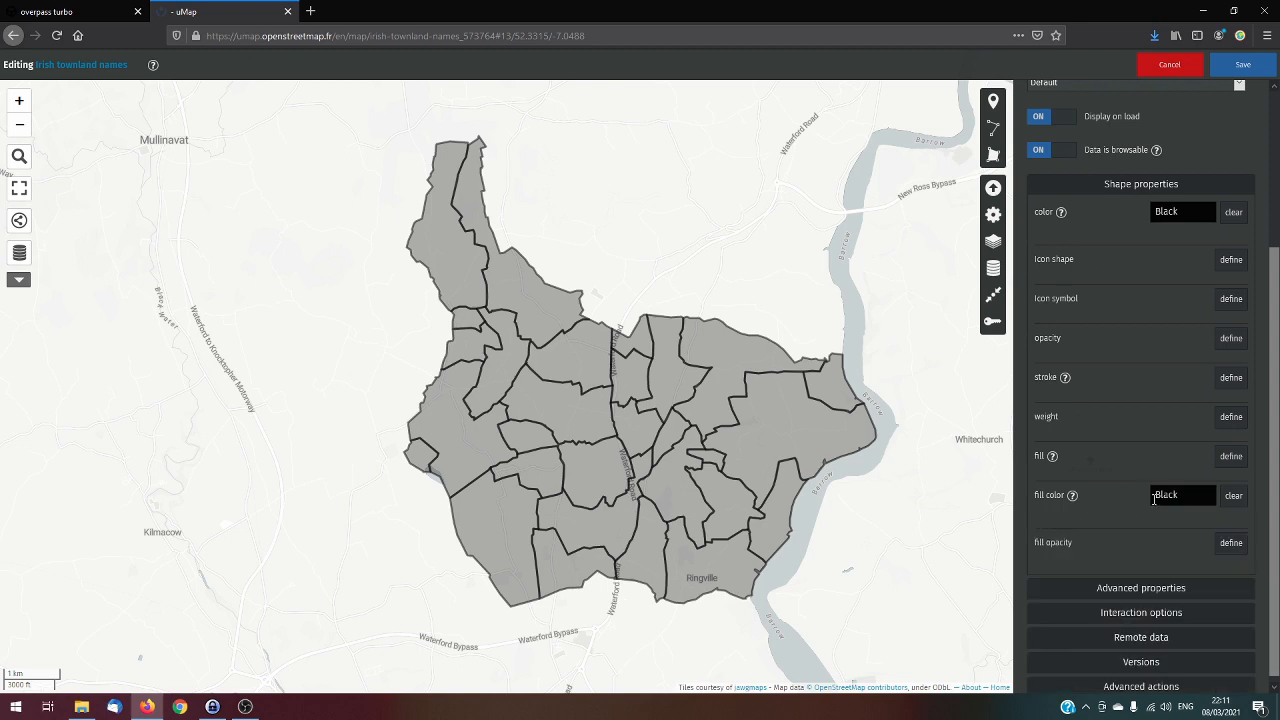
Set the Kilcolumb layer's fill color to #FFFFFF
click(1157, 494)
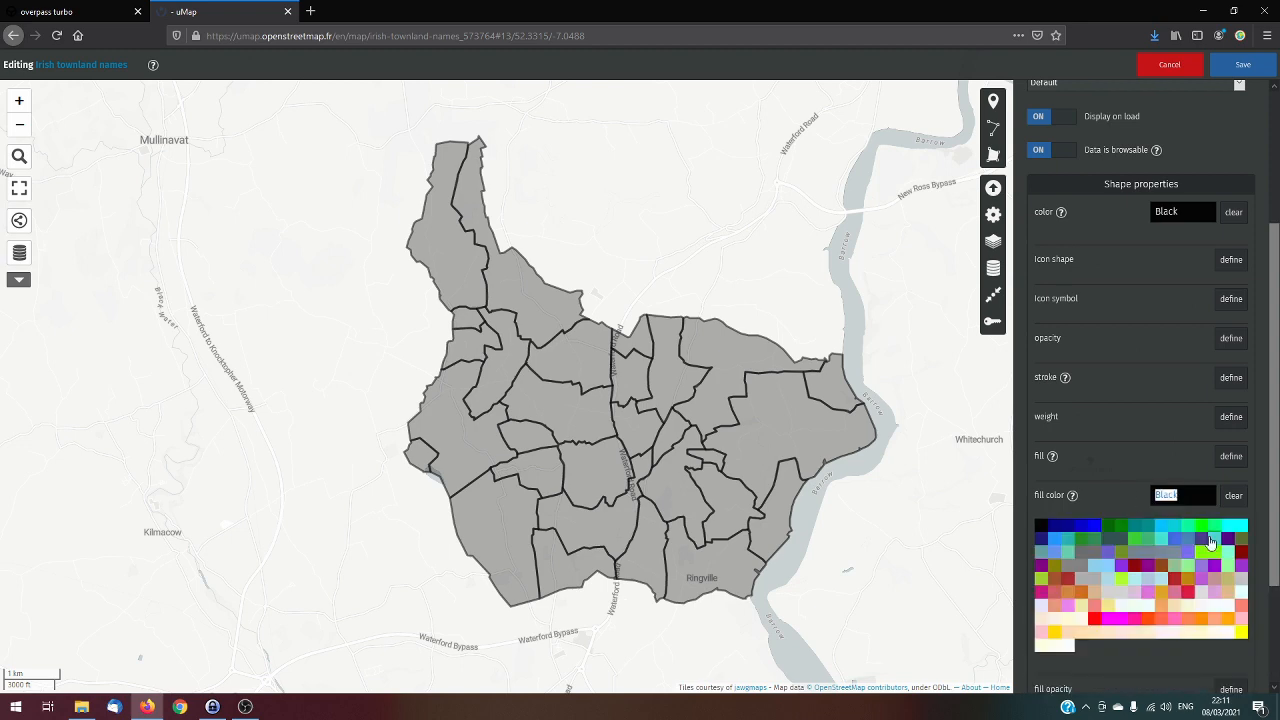
text(#FFFFFF)
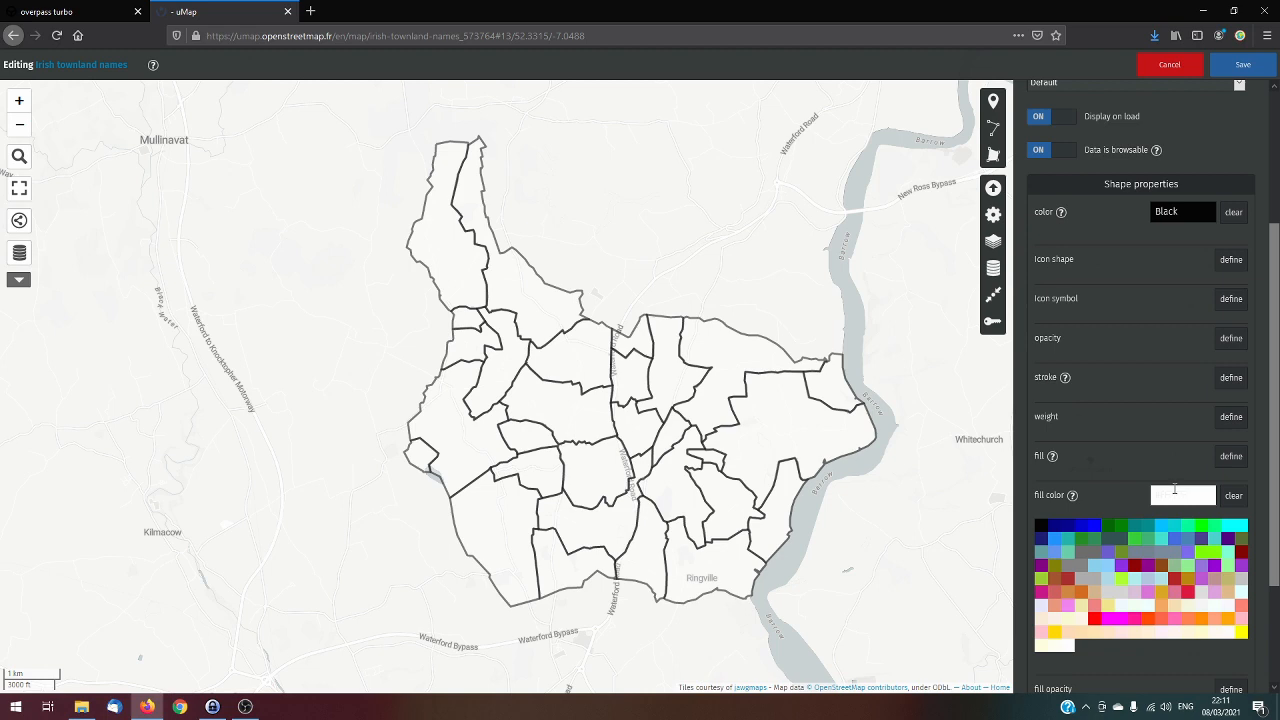
double_click(1171, 496)
drag(1197, 497, 1118, 496)
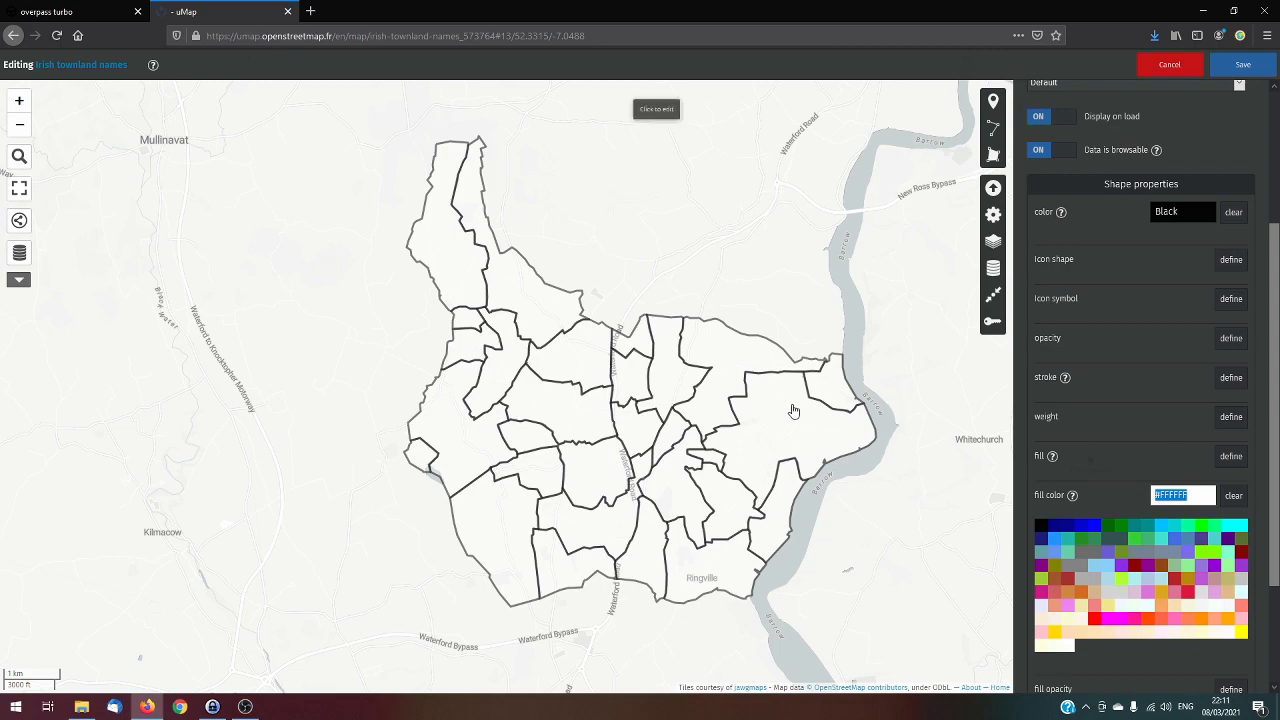
scroll(590, 330, up, 2)
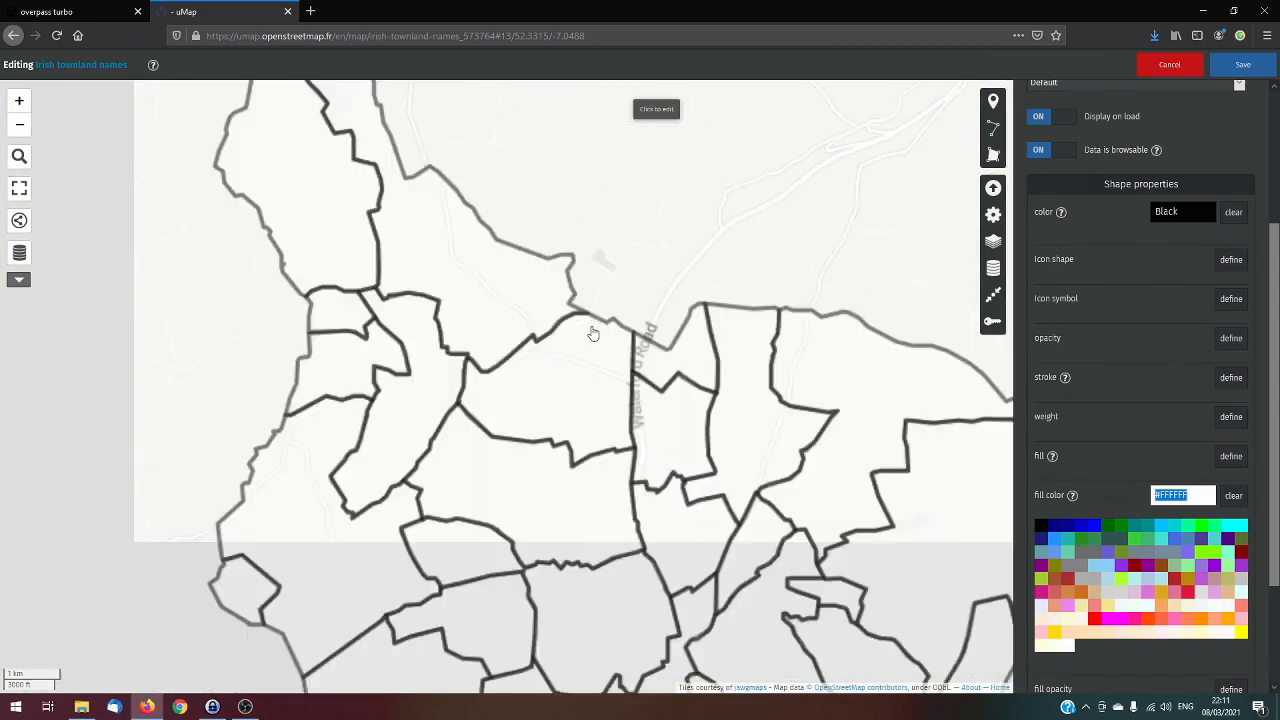
scroll(598, 414, down, 1)
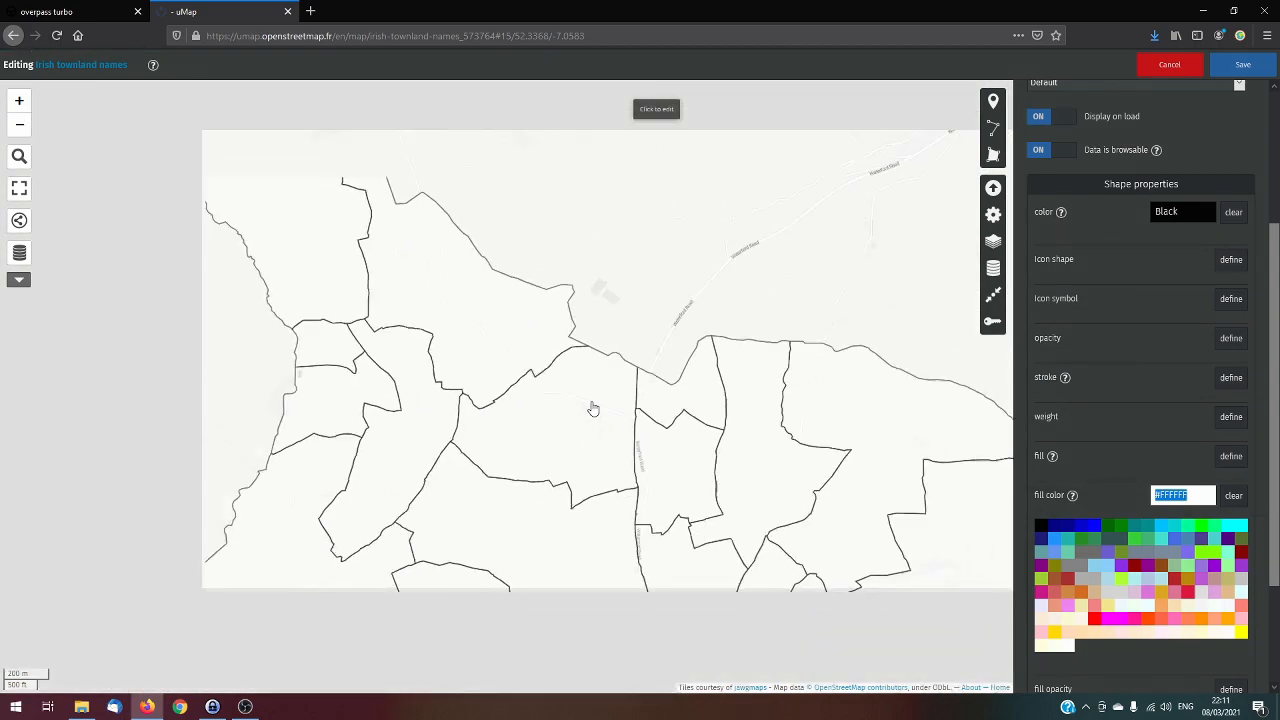
scroll(645, 345, down, 2)
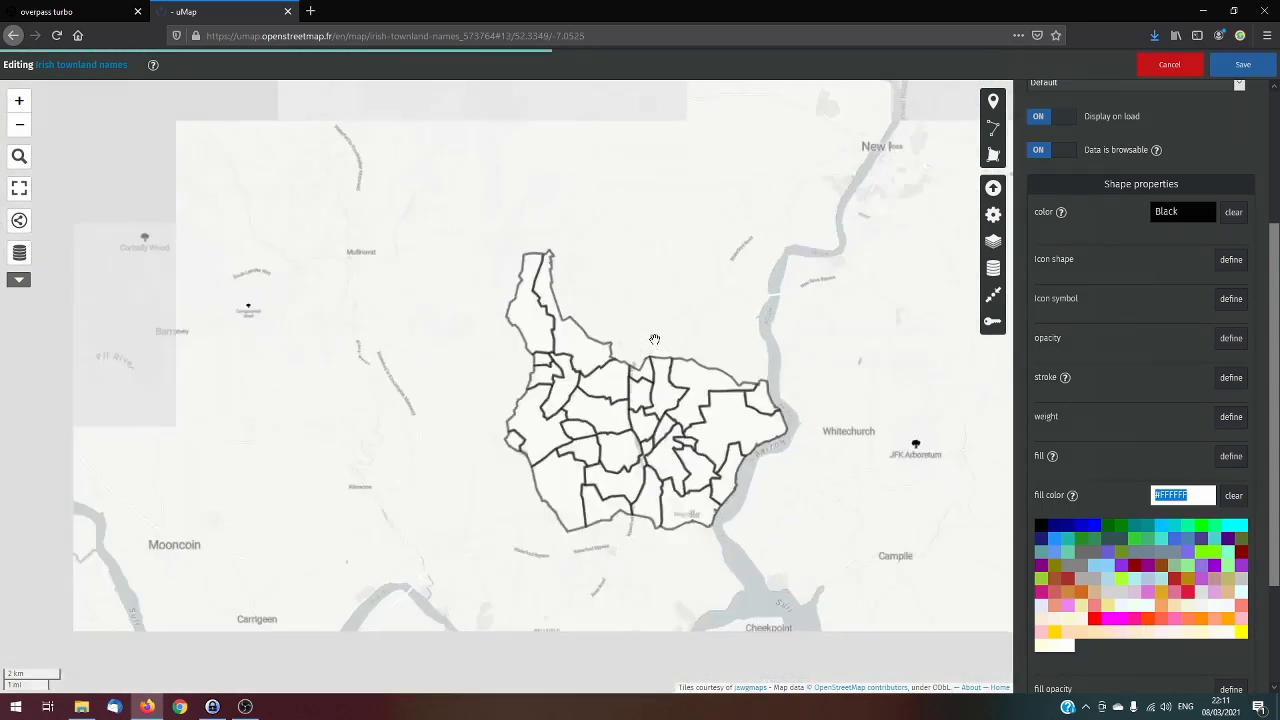
scroll(656, 336, up, 1)
drag(779, 323, 773, 268)
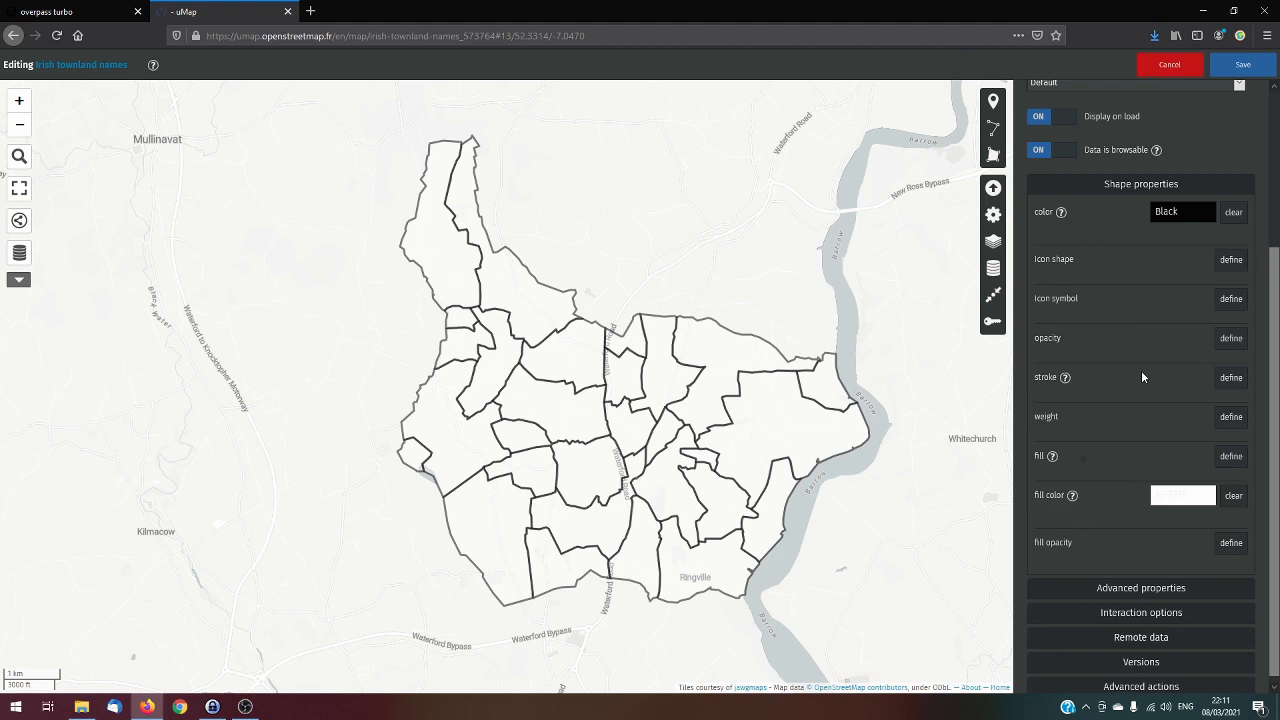
Define a heavier weight for the Kilcolumb layer's boundary lines and save the map
double_click(1043, 418)
click(1145, 421)
click(1232, 418)
mouse_move(1061, 446)
mouse_down()
mouse_move(1261, 461)
mouse_move(1054, 447)
mouse_move(1091, 452)
mouse_up()
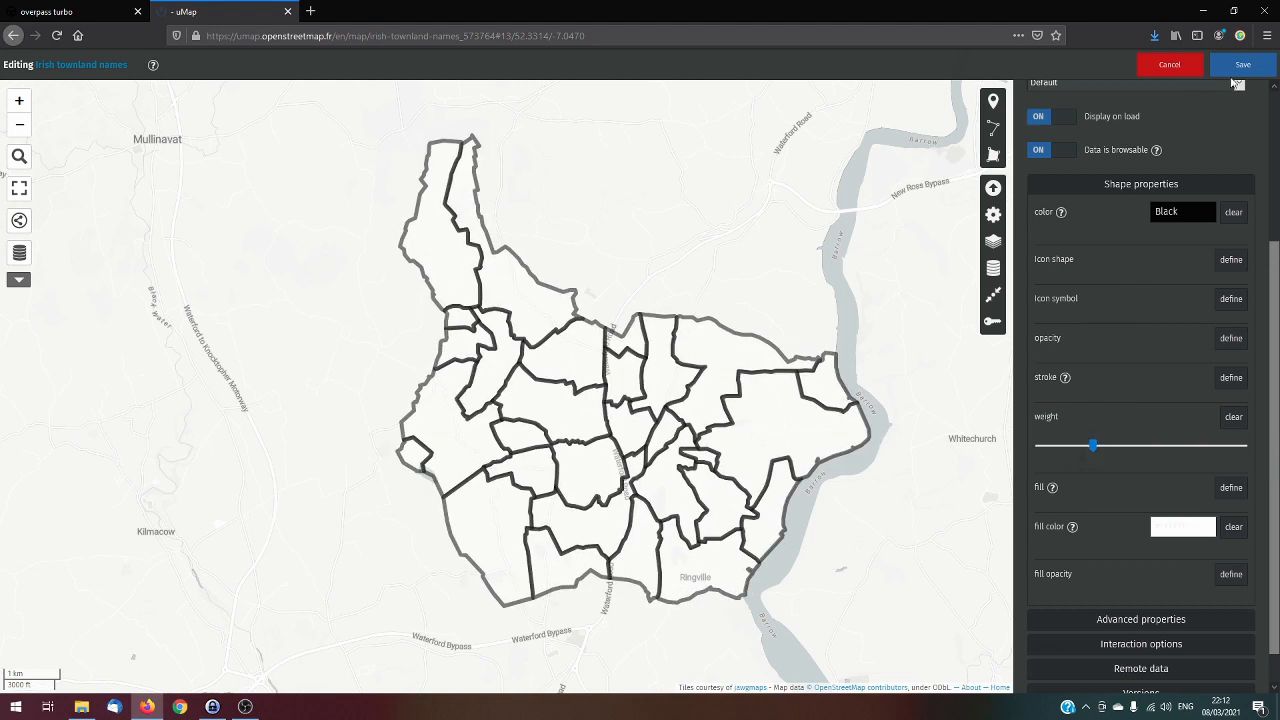
click(1235, 74)
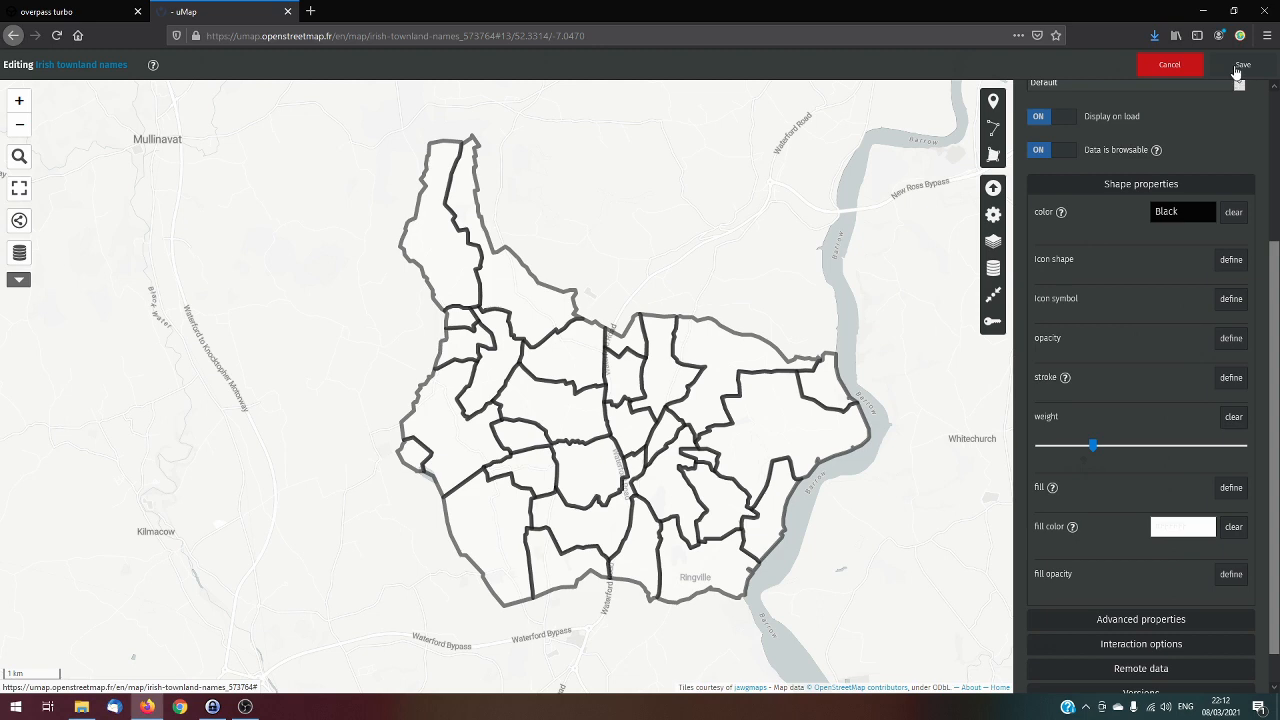
click(975, 195)
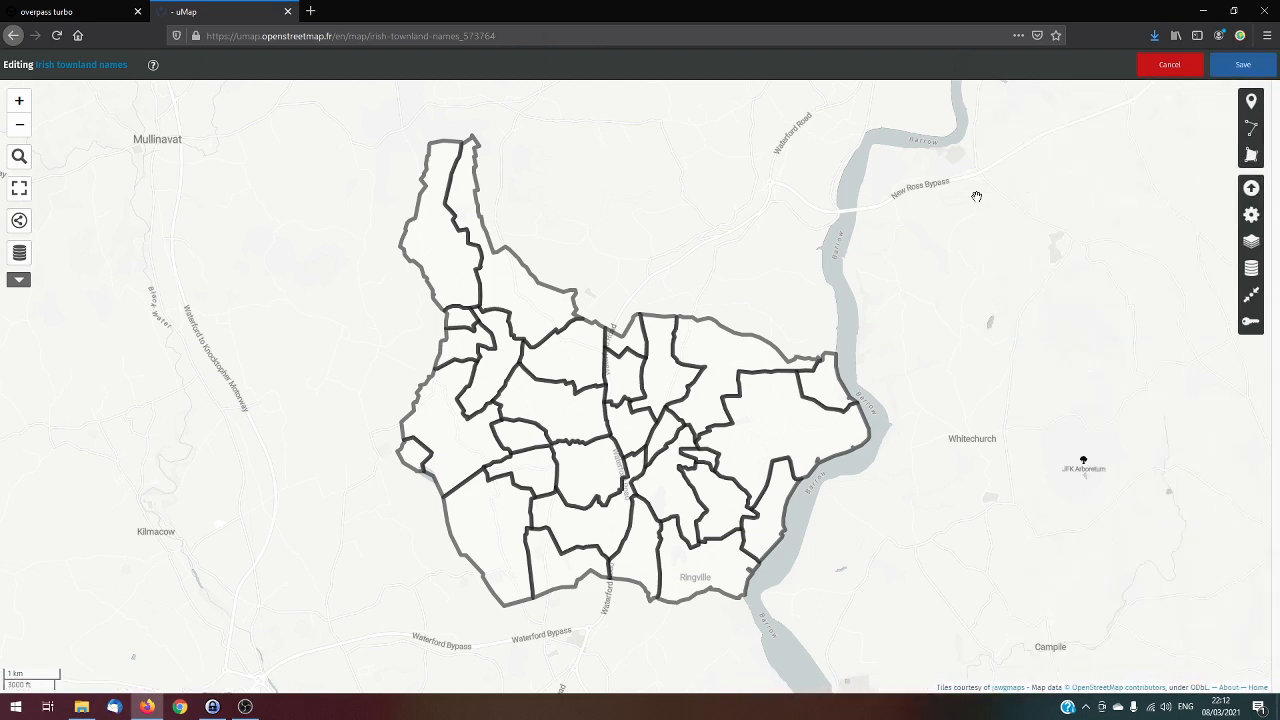
click(724, 361)
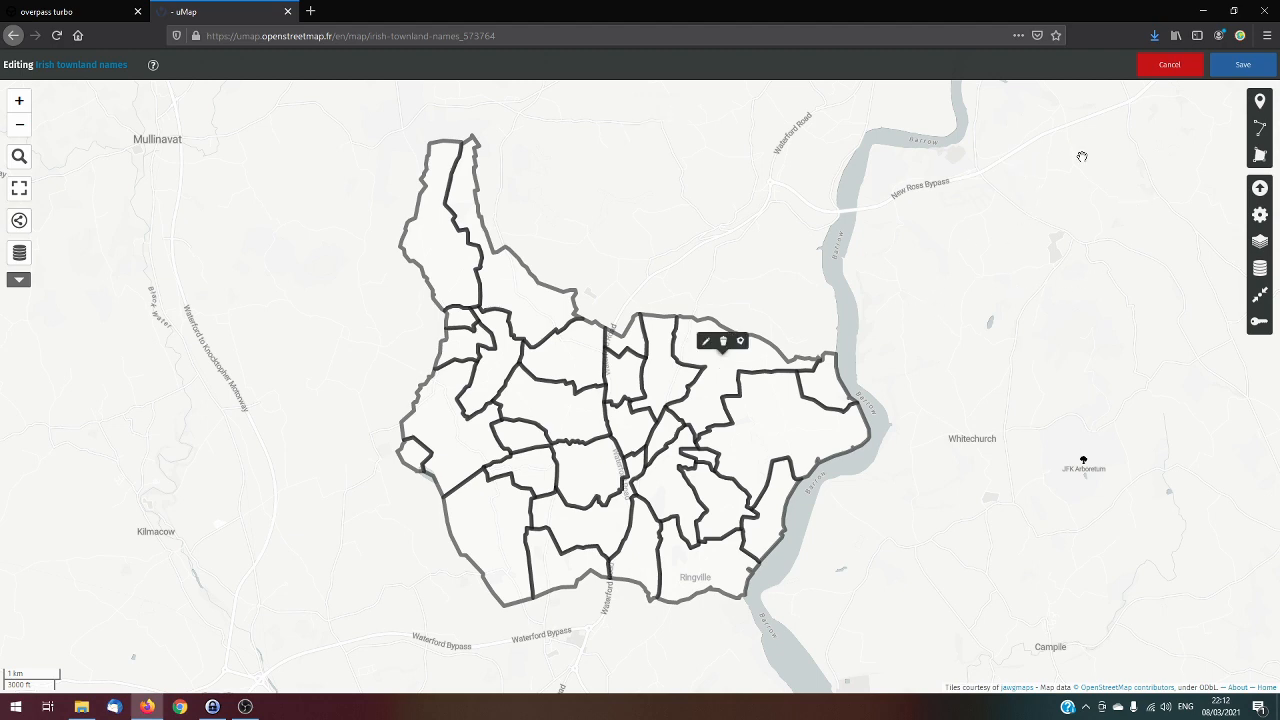
click(1243, 64)
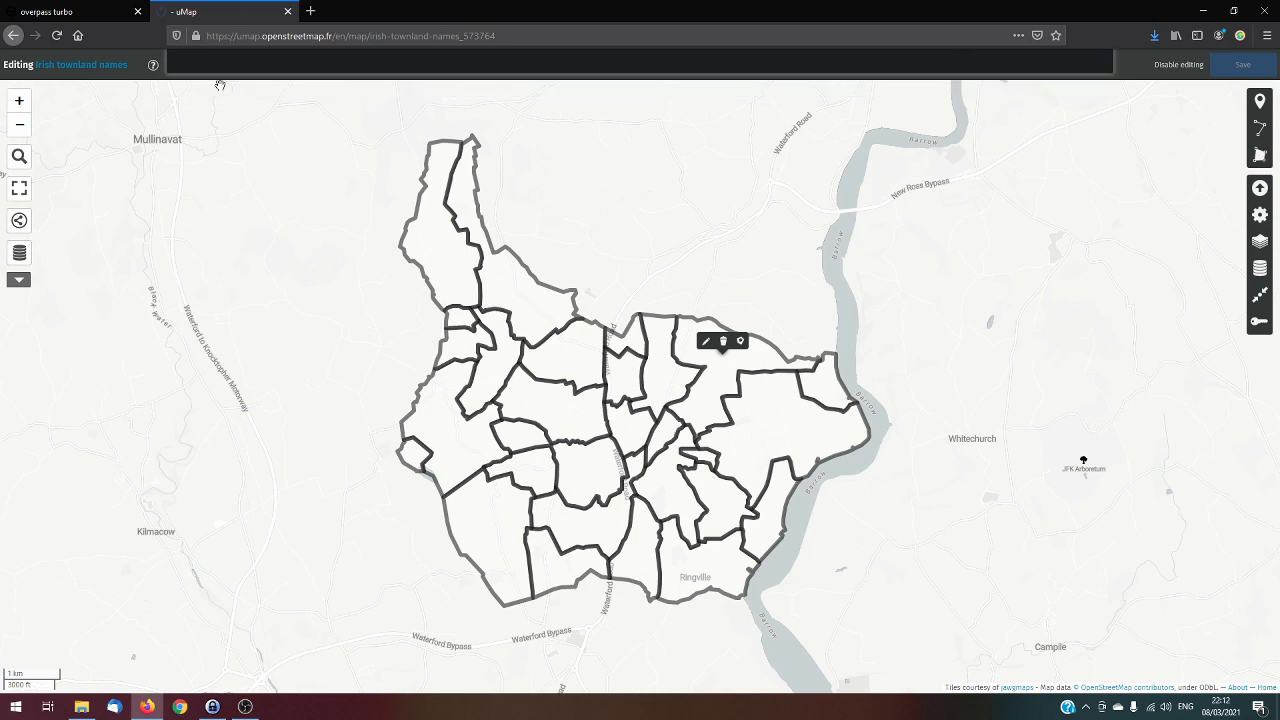
Disable editing and check the name popups of several townlands in the northern half of the parish
click(1177, 66)
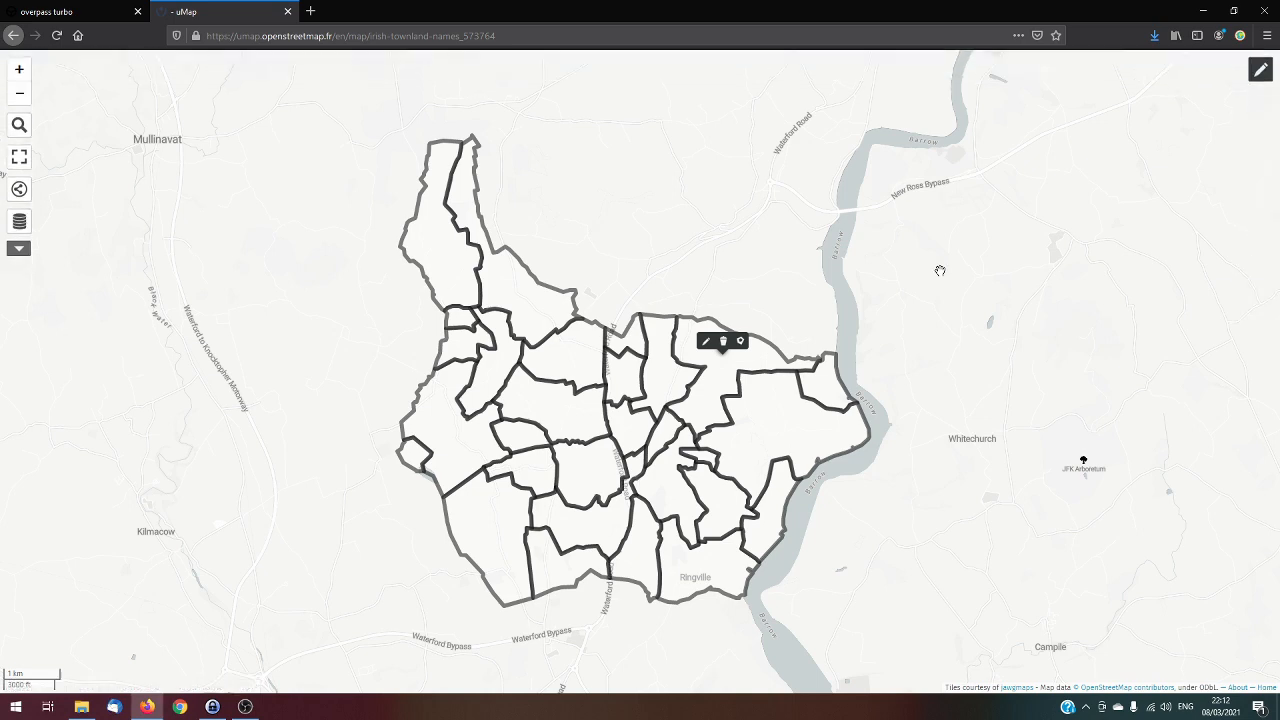
click(706, 354)
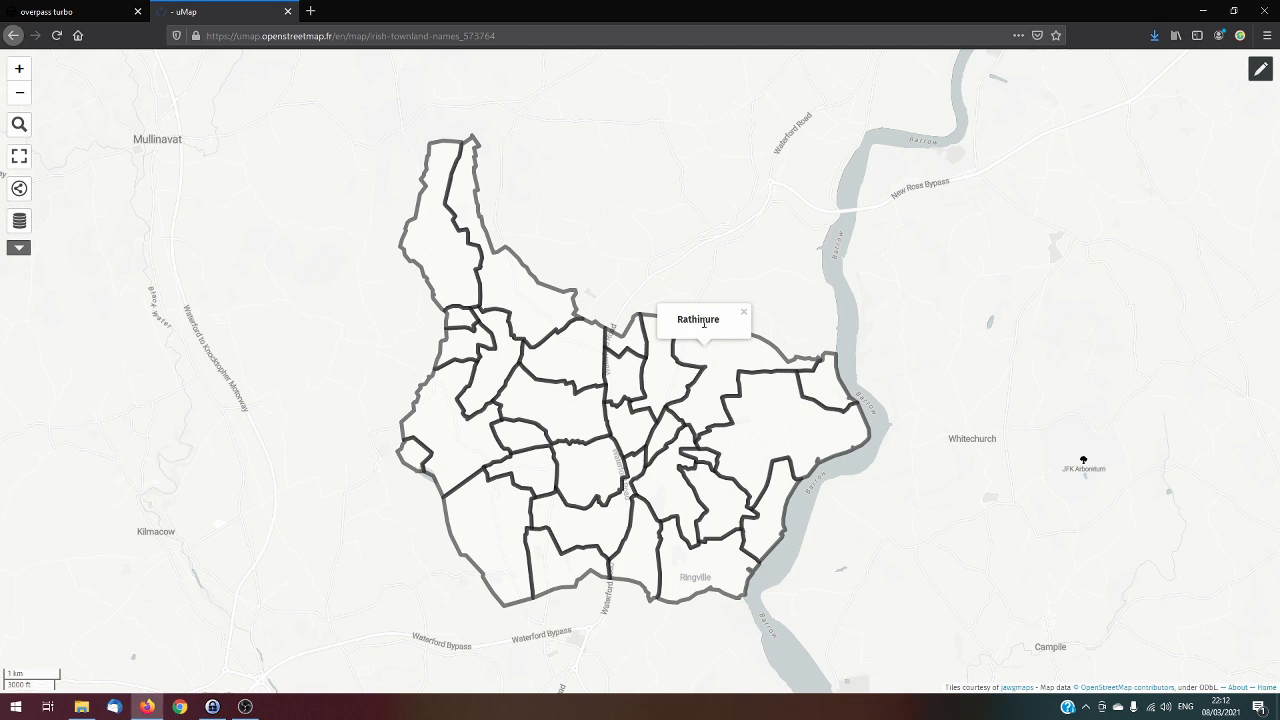
click(574, 362)
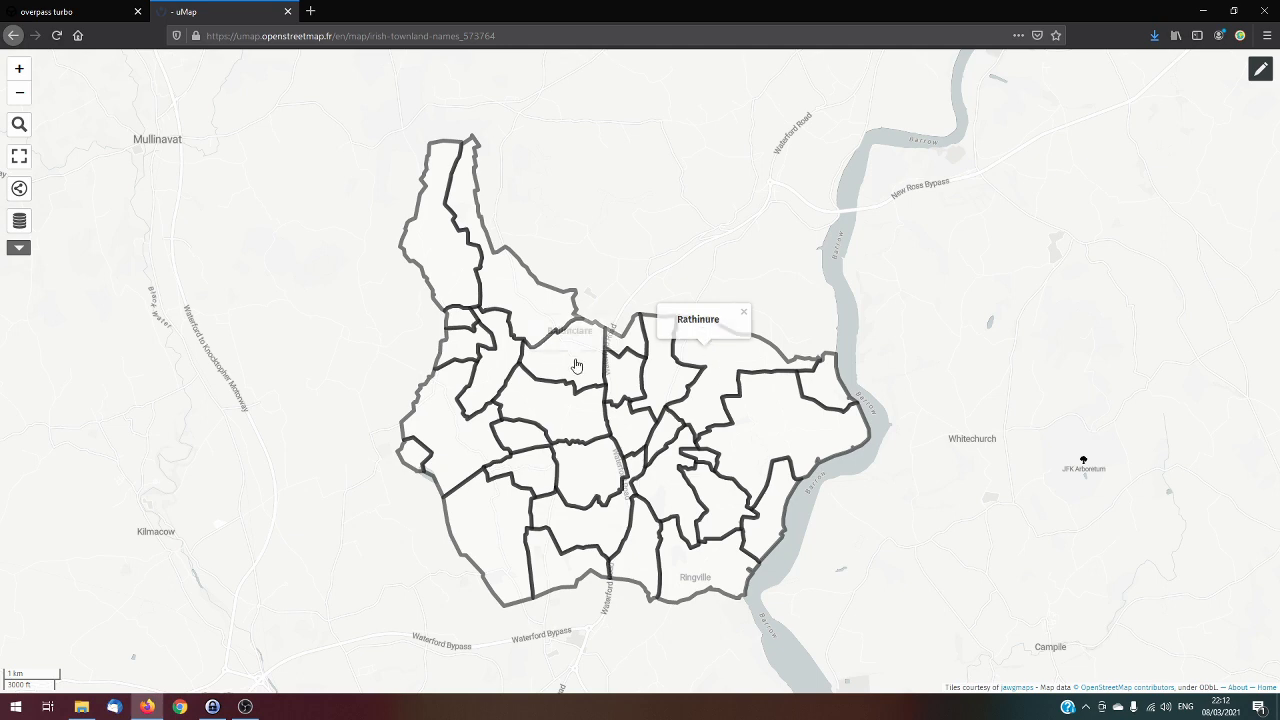
click(533, 305)
click(447, 267)
click(612, 242)
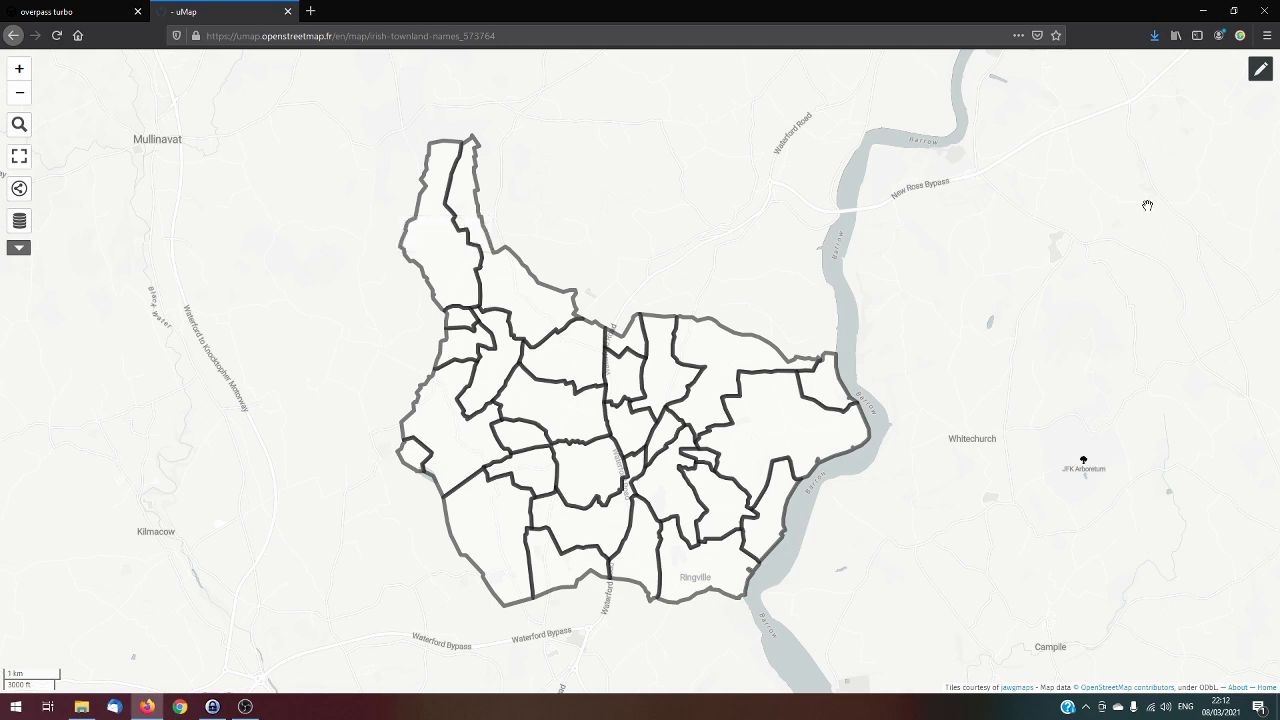
Re-enable editing and examine the default popup content template in the Kilcolumb layer's interaction options
click(1260, 70)
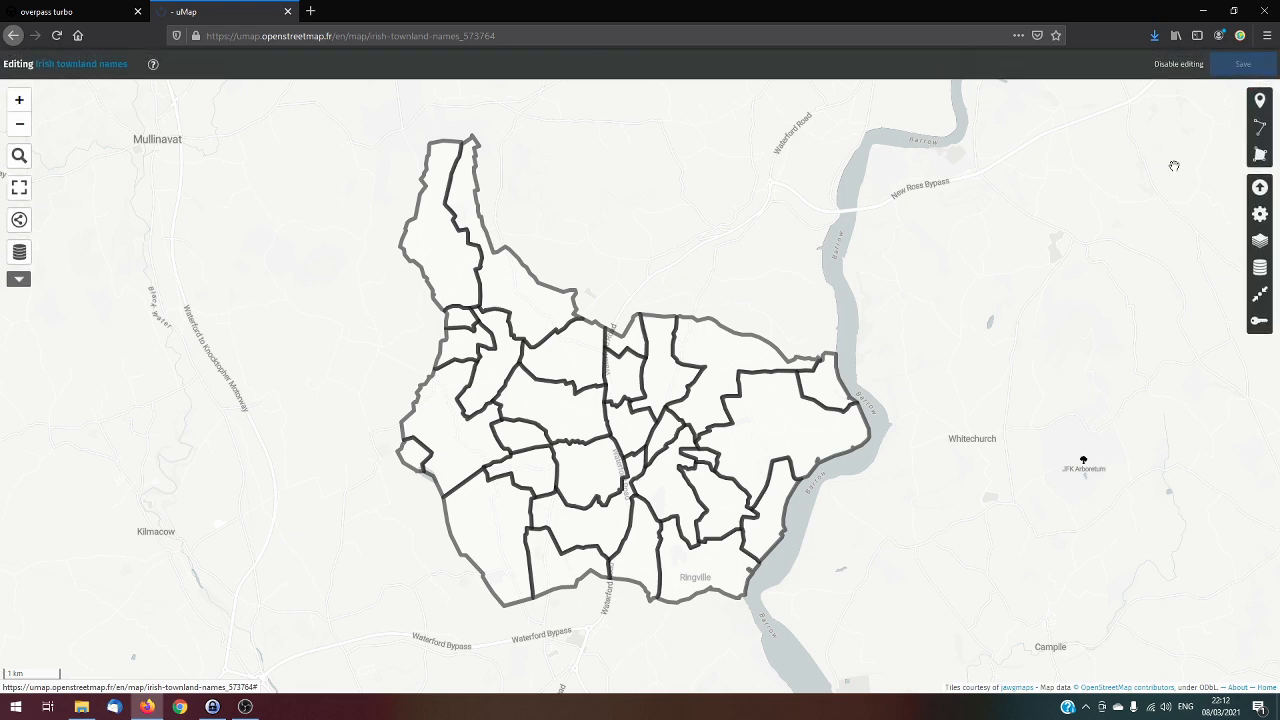
click(1260, 270)
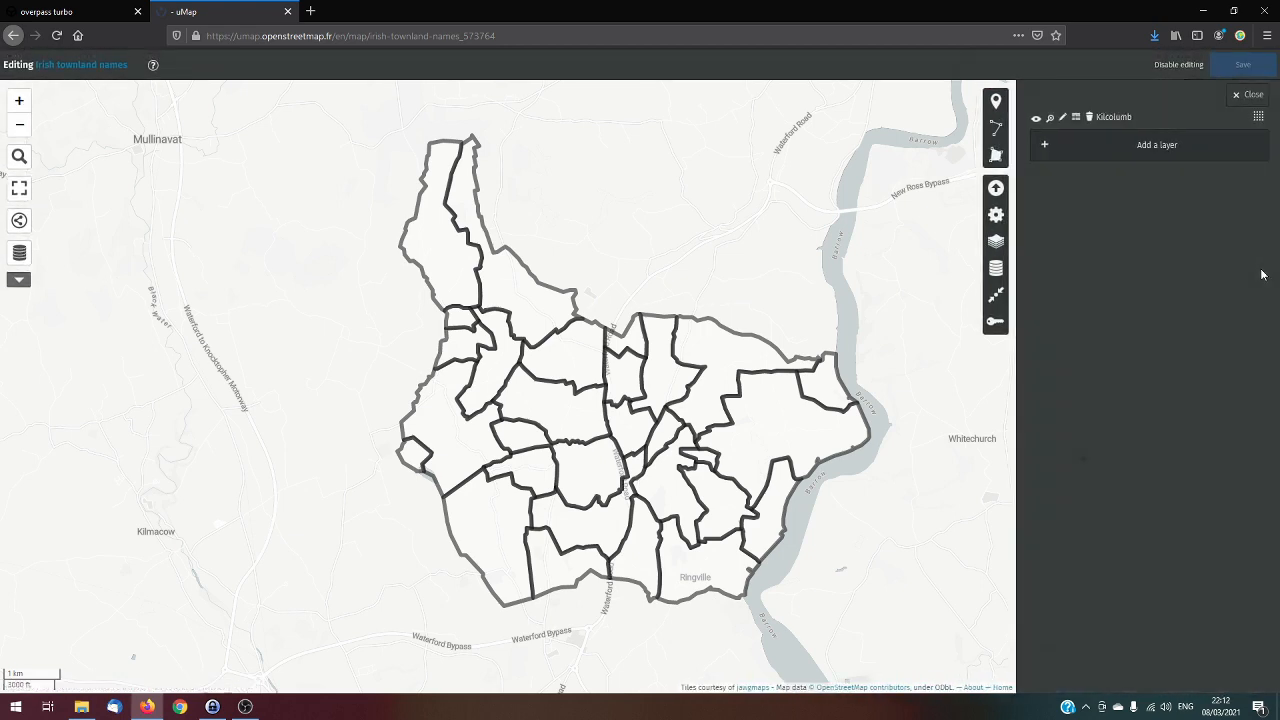
click(1060, 119)
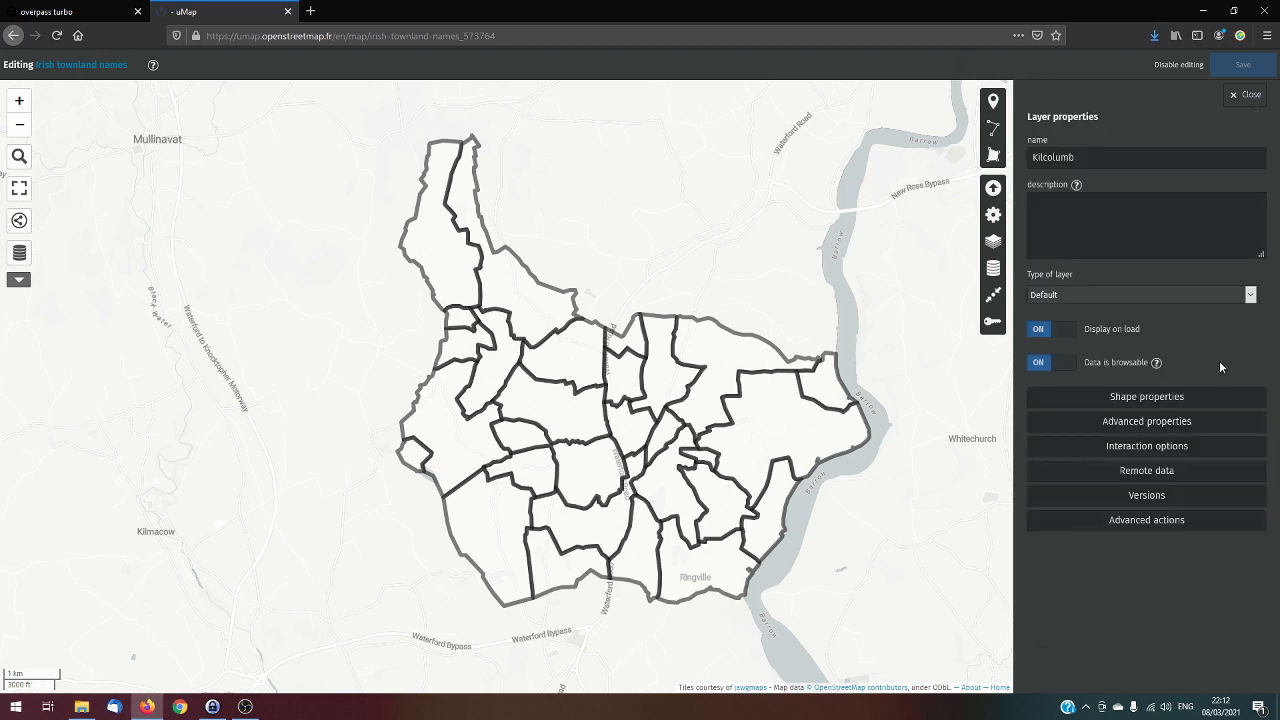
click(1162, 453)
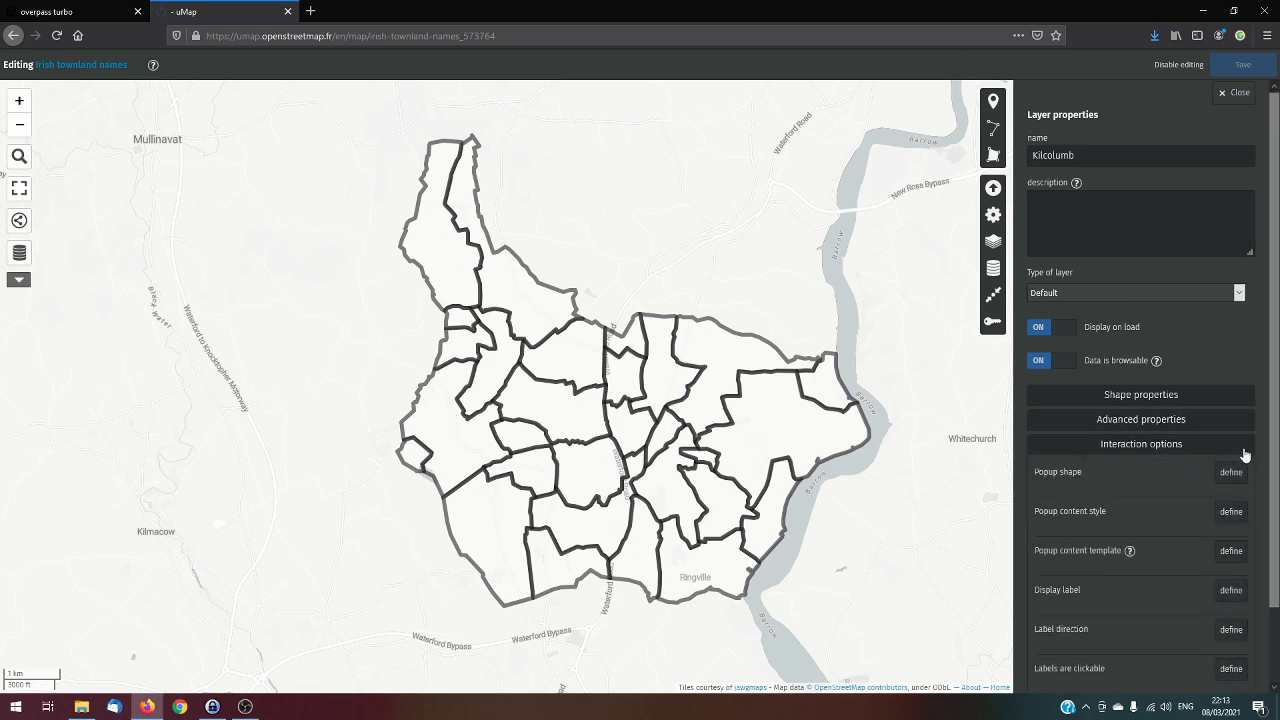
scroll(1245, 455, down, 2)
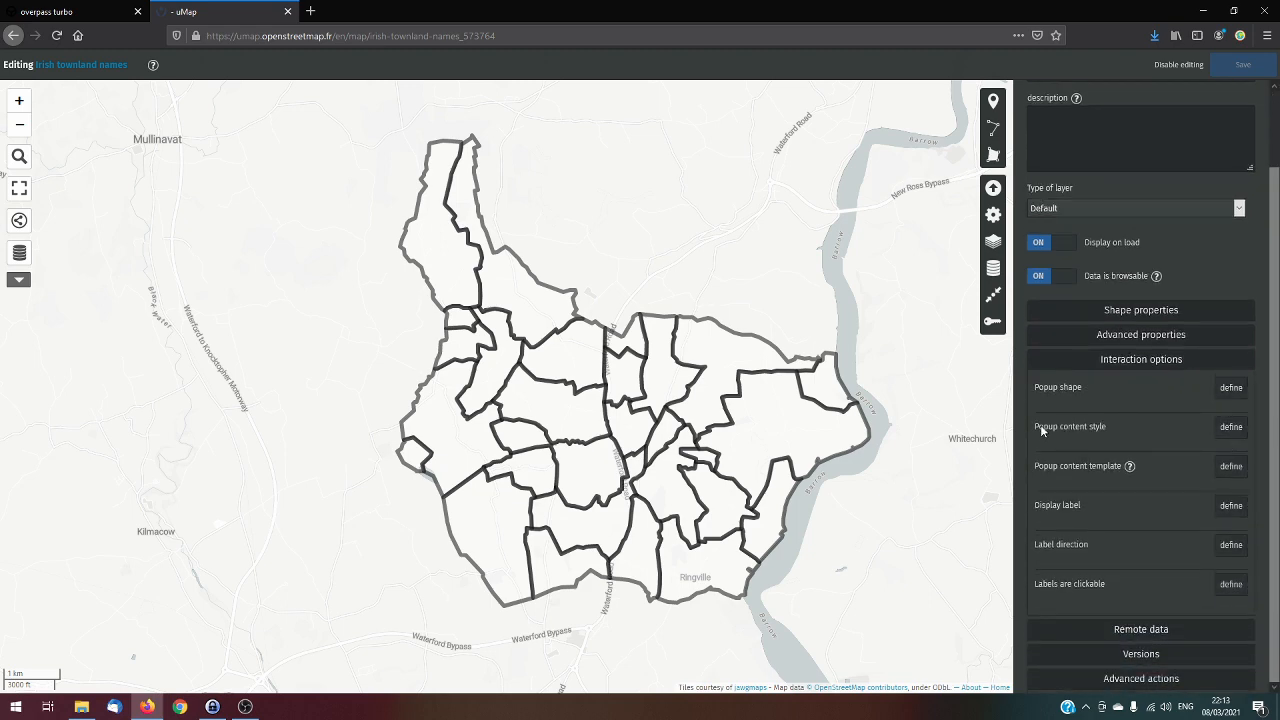
click(1237, 467)
scroll(1084, 452, down, 2)
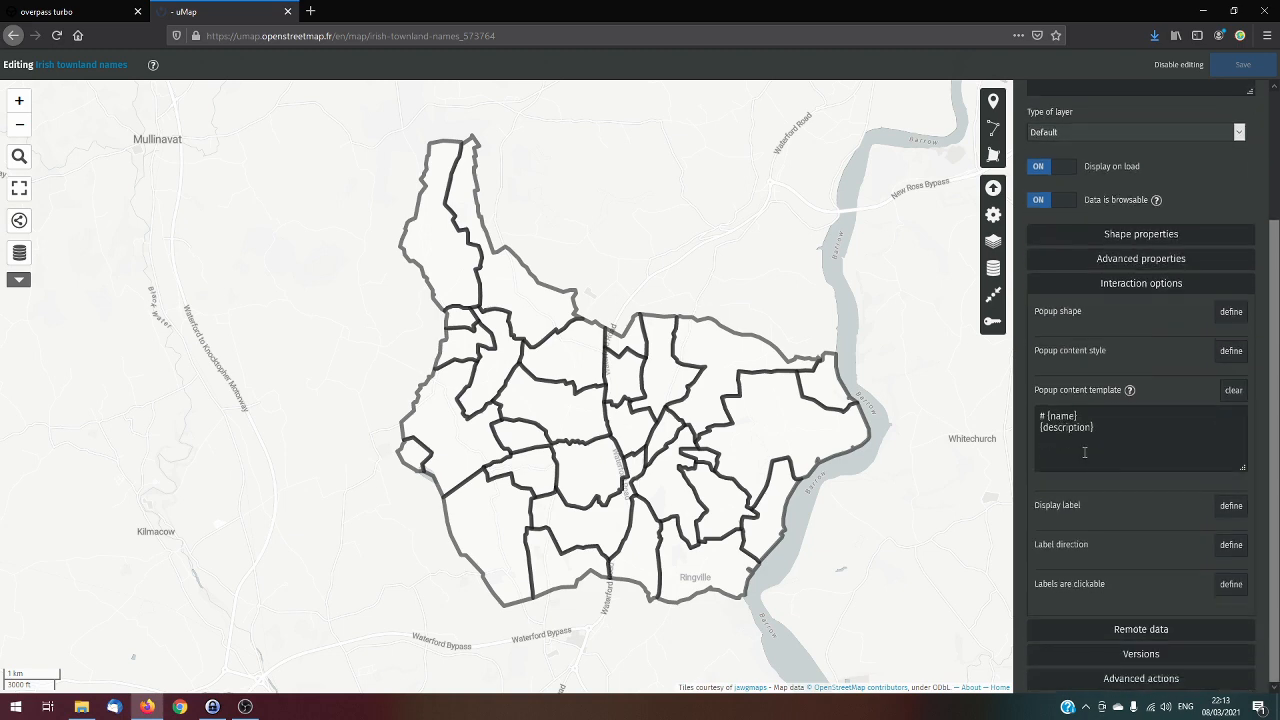
click(1041, 413)
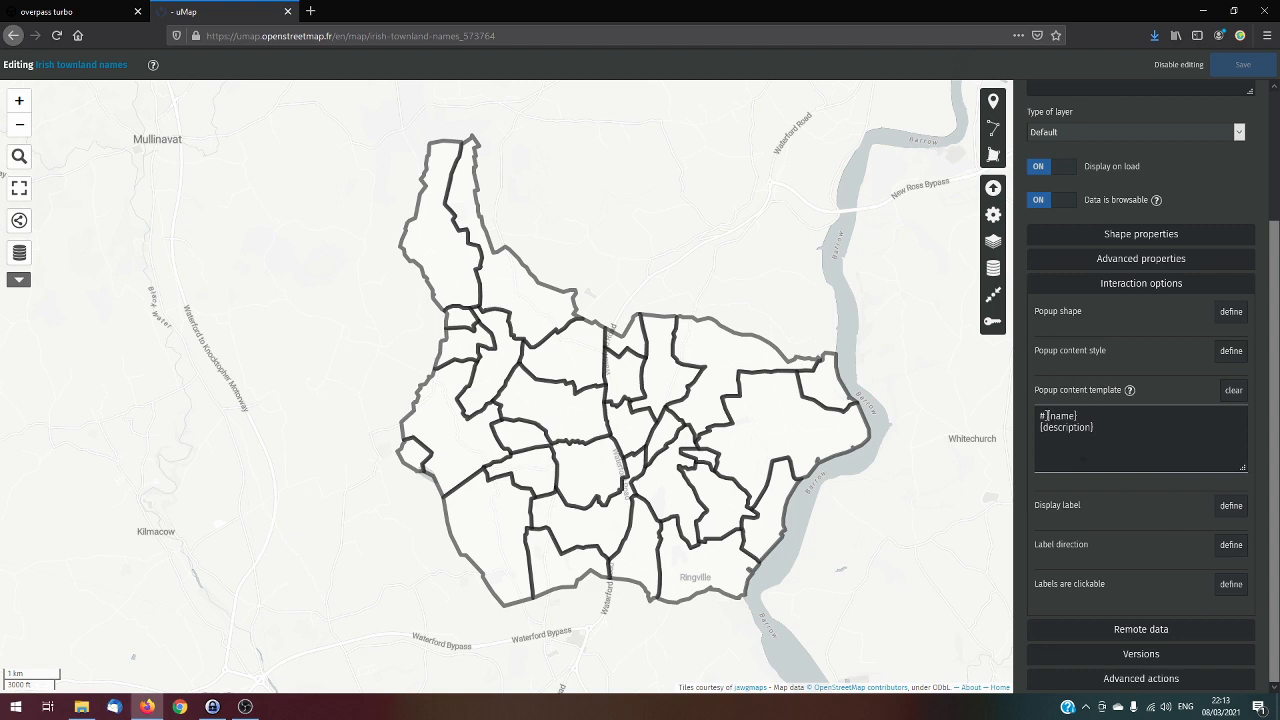
drag(1047, 415, 1080, 415)
drag(1040, 427, 1100, 427)
click(1120, 424)
scroll(1136, 442, up, 3)
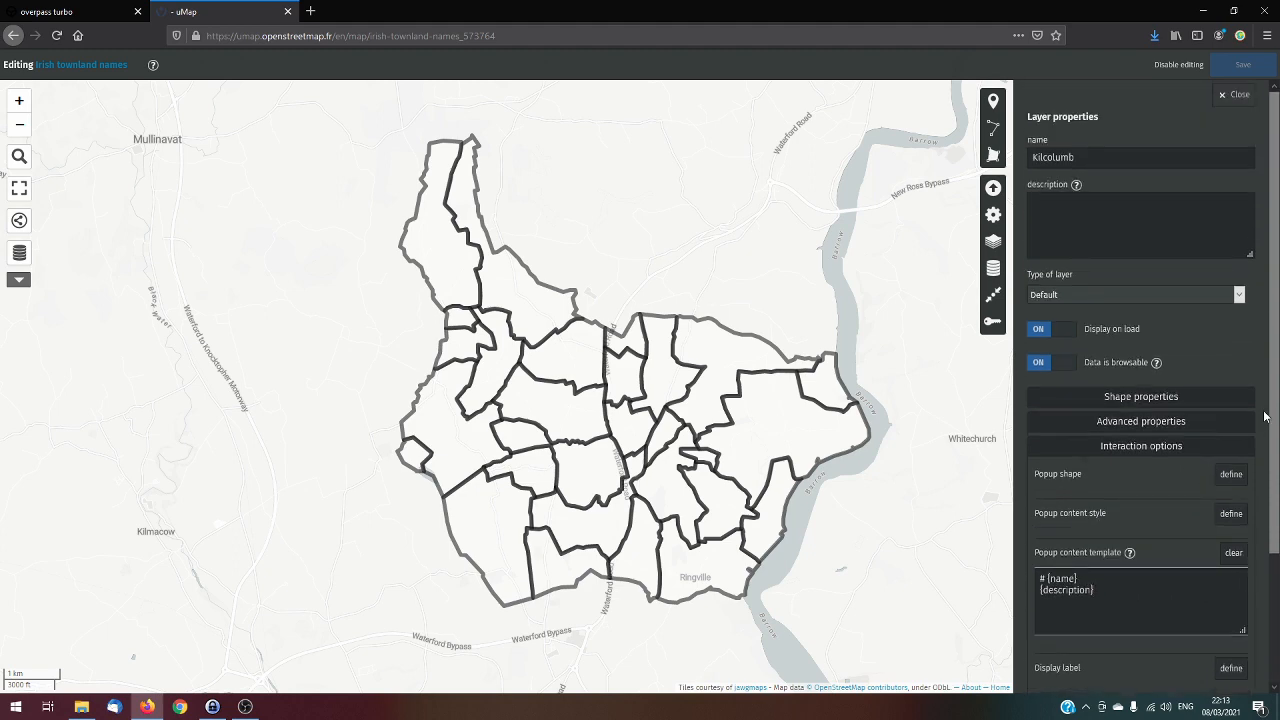
View the Kilcolumb layer's data table to review the townlands' property columns, and close it again
click(997, 271)
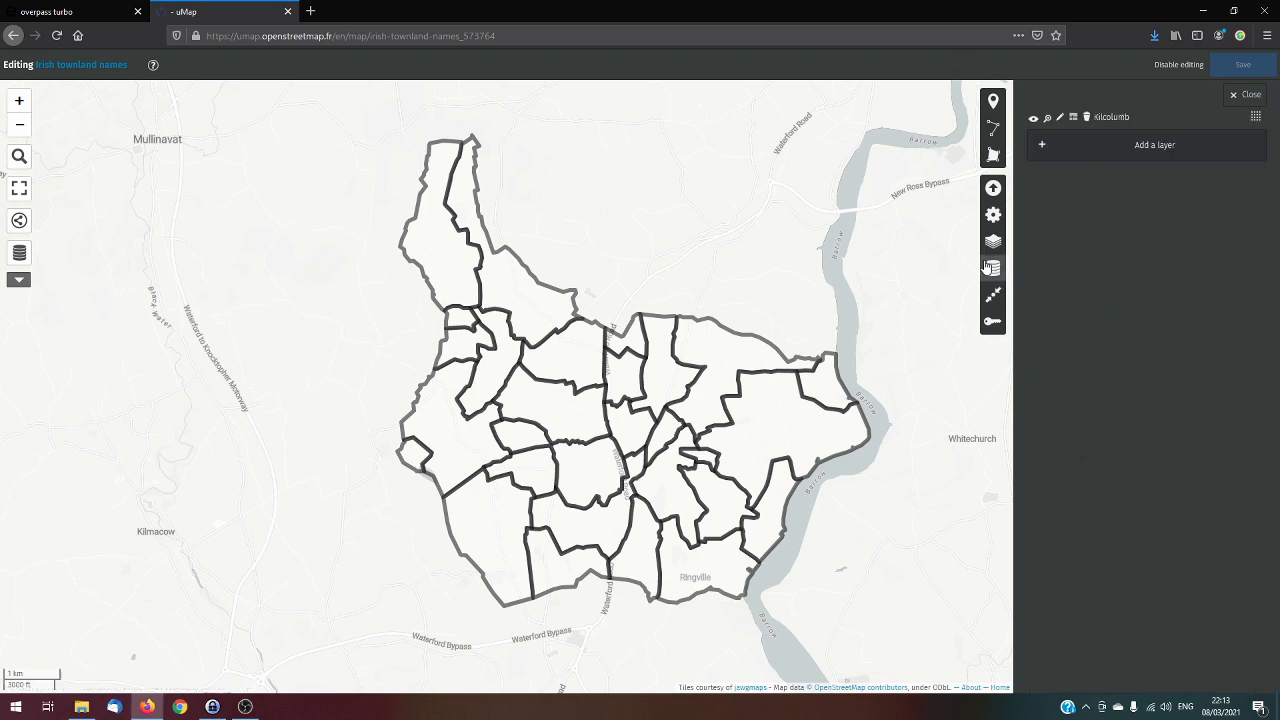
click(1074, 118)
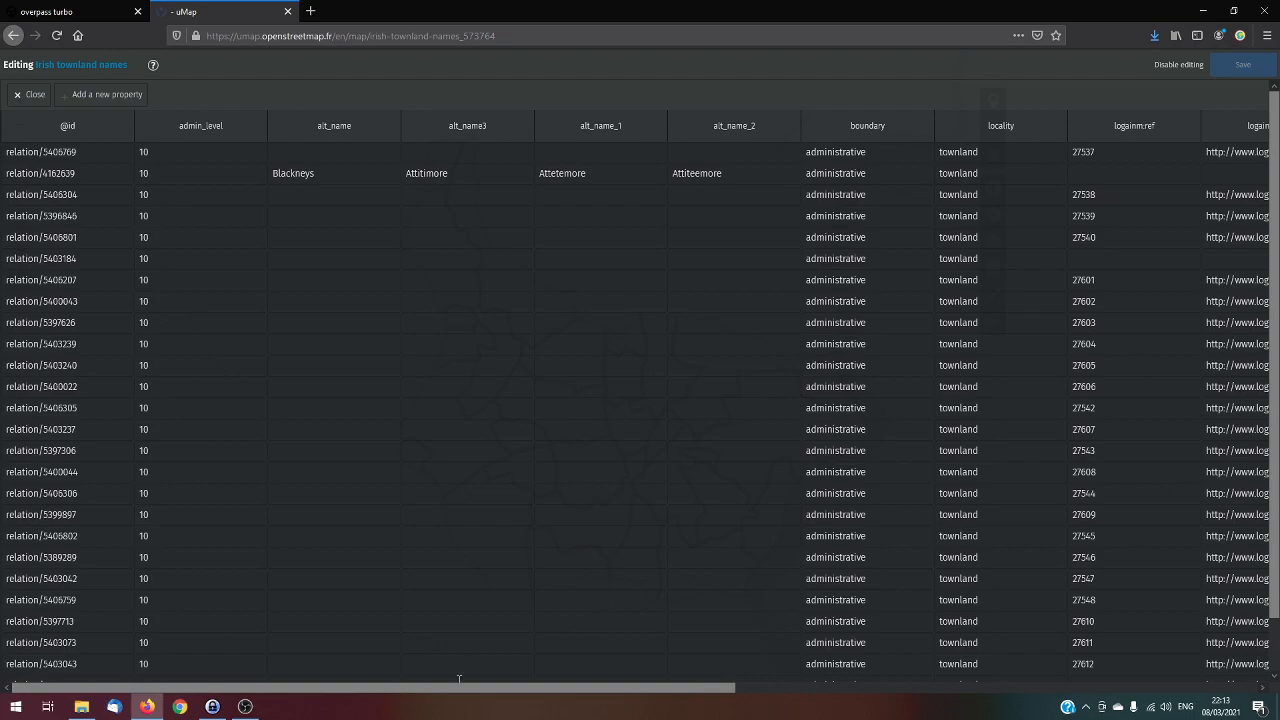
drag(457, 687, 372, 687)
click(31, 97)
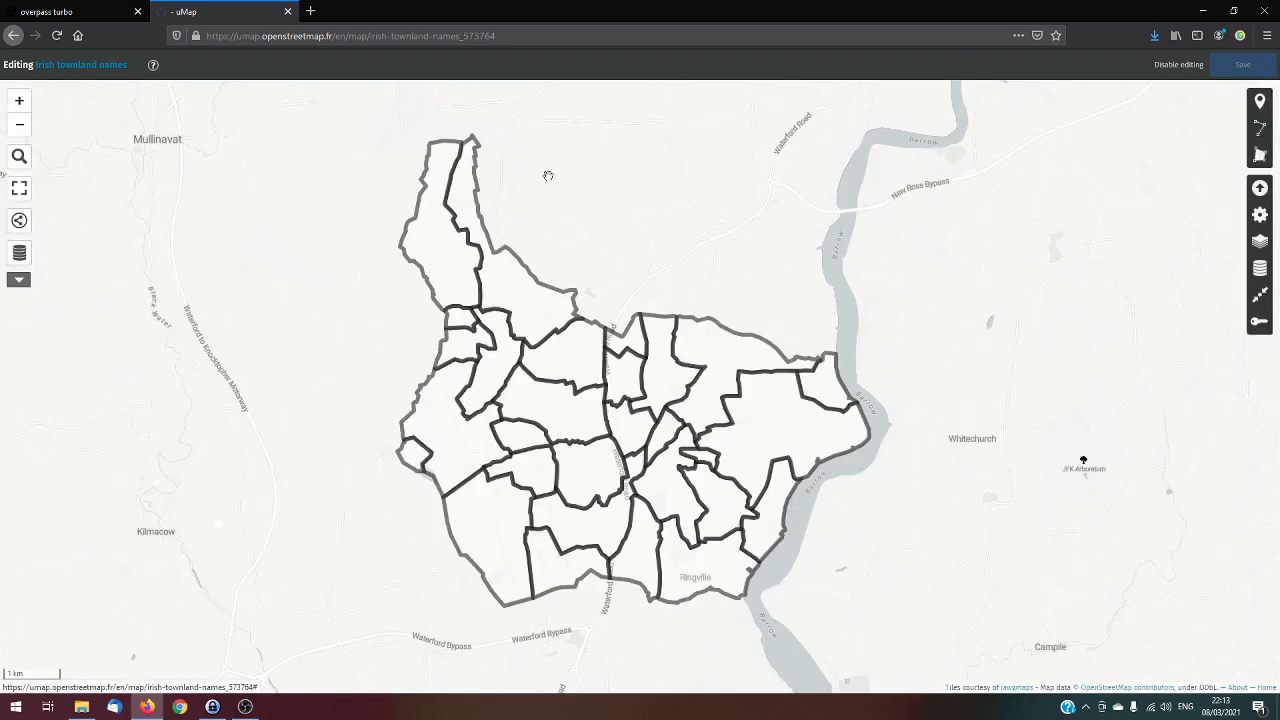
Define the Kilcolumb layer's popup content template as "# {name:ga}", removing the description placeholder
click(1260, 270)
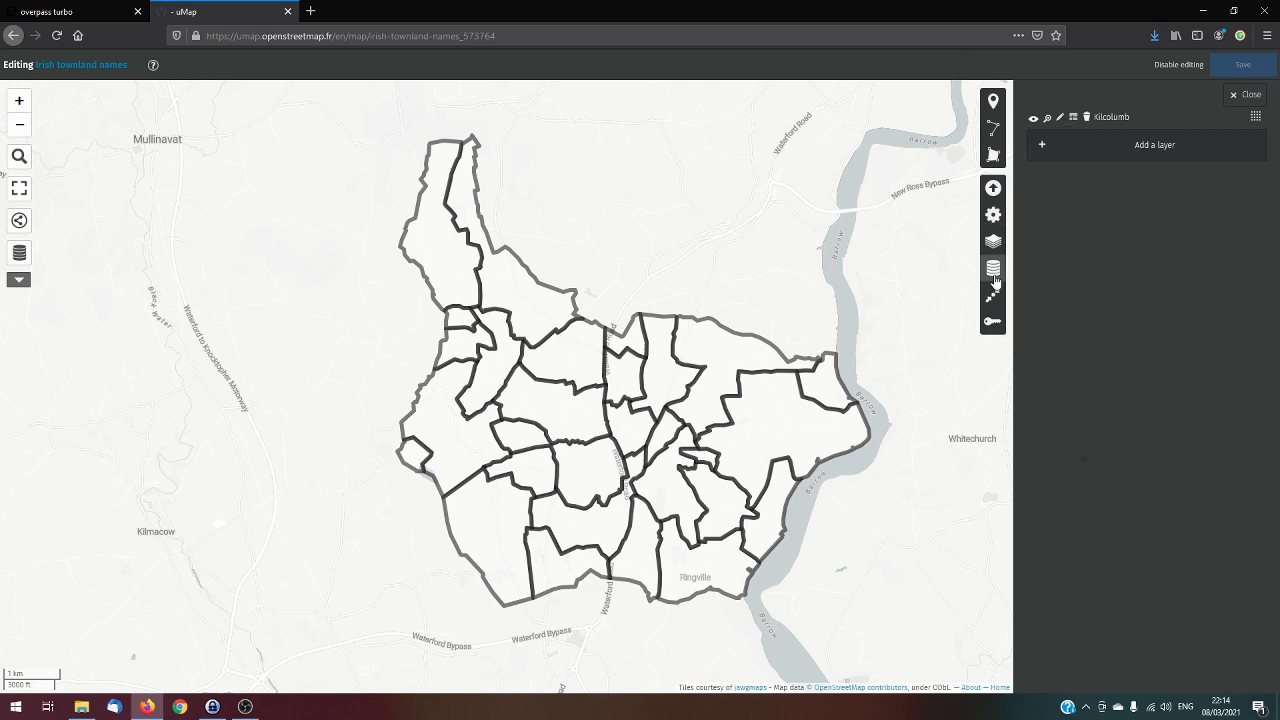
click(1062, 118)
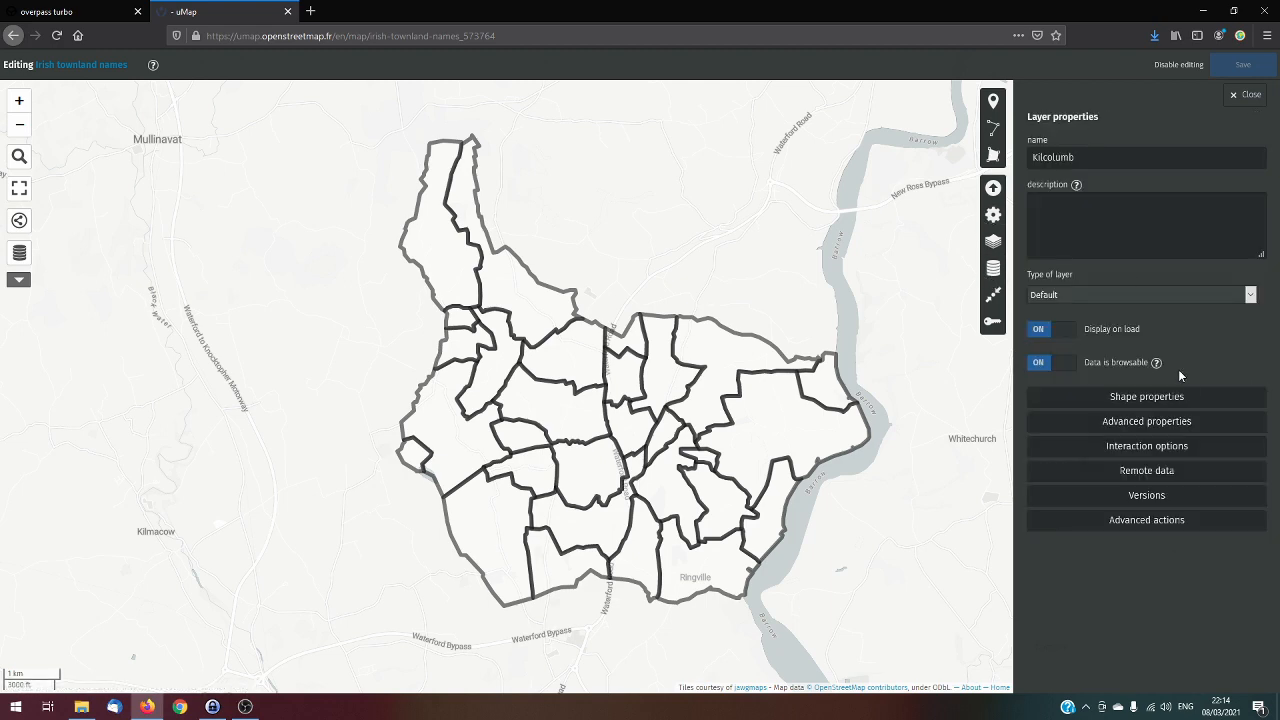
click(1137, 452)
scroll(1255, 485, down, 2)
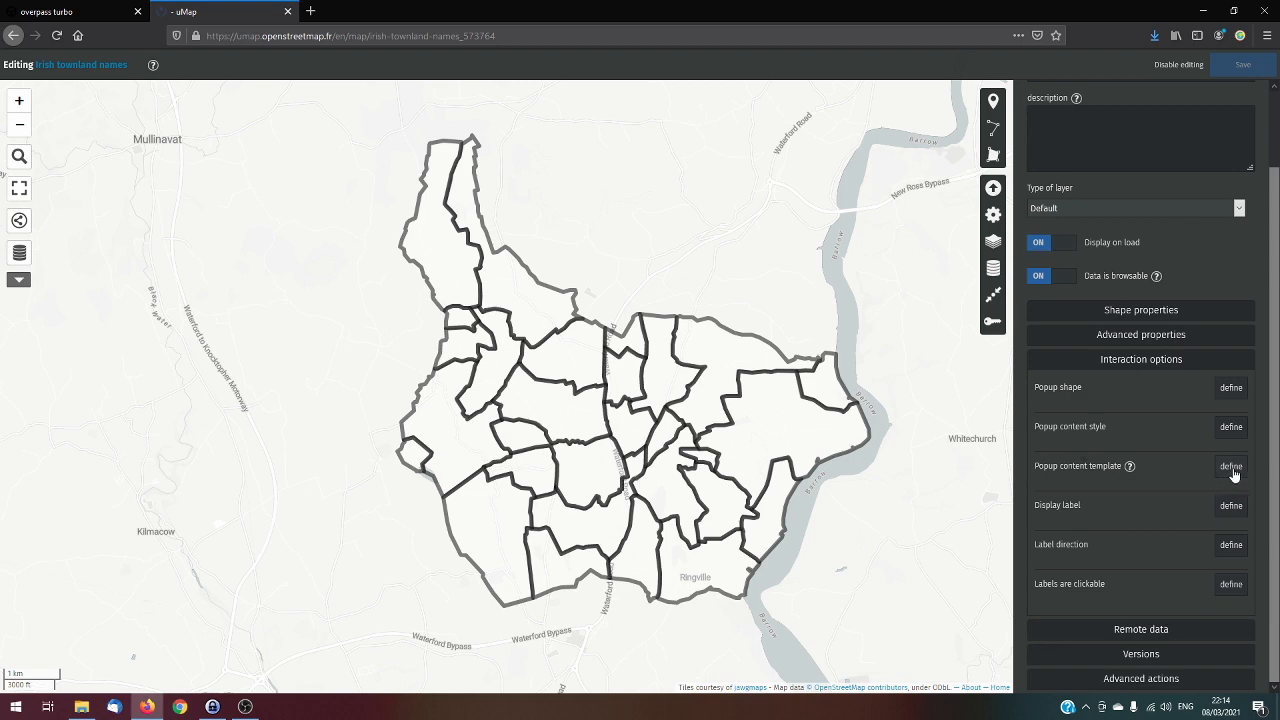
click(1232, 468)
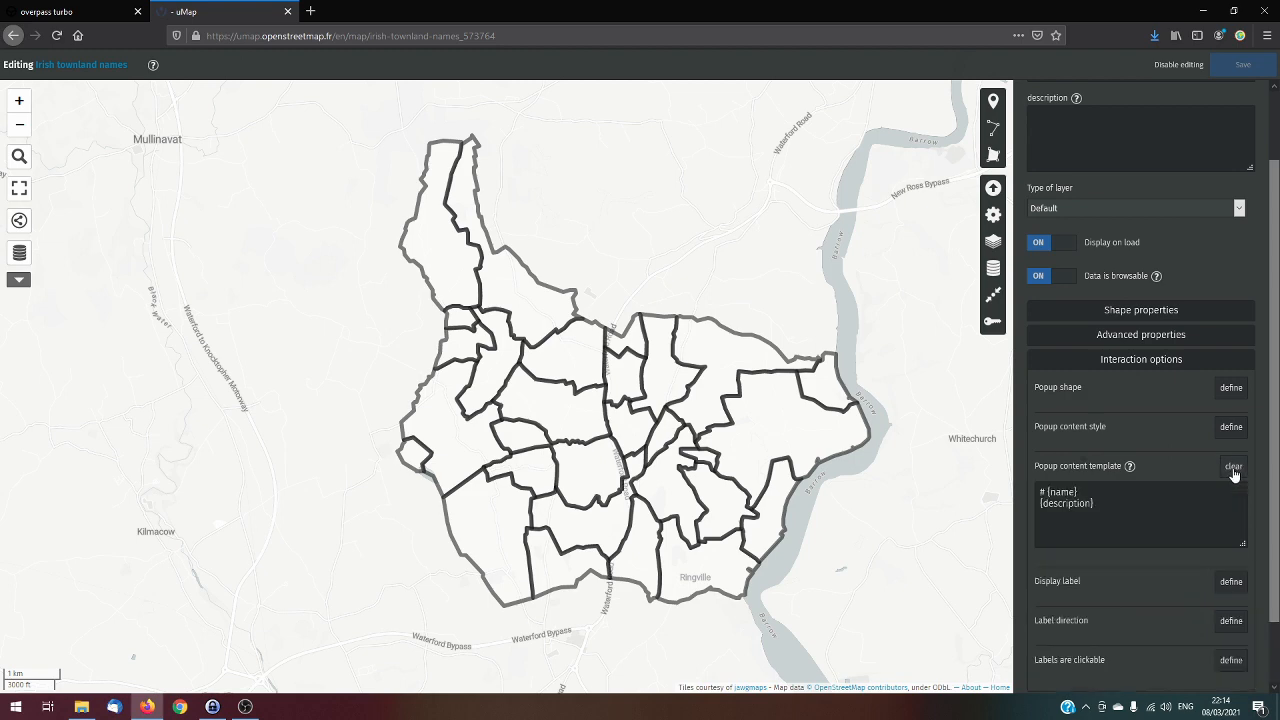
triple_click(1111, 503)
key(BackSpace)
key(BackSpace)
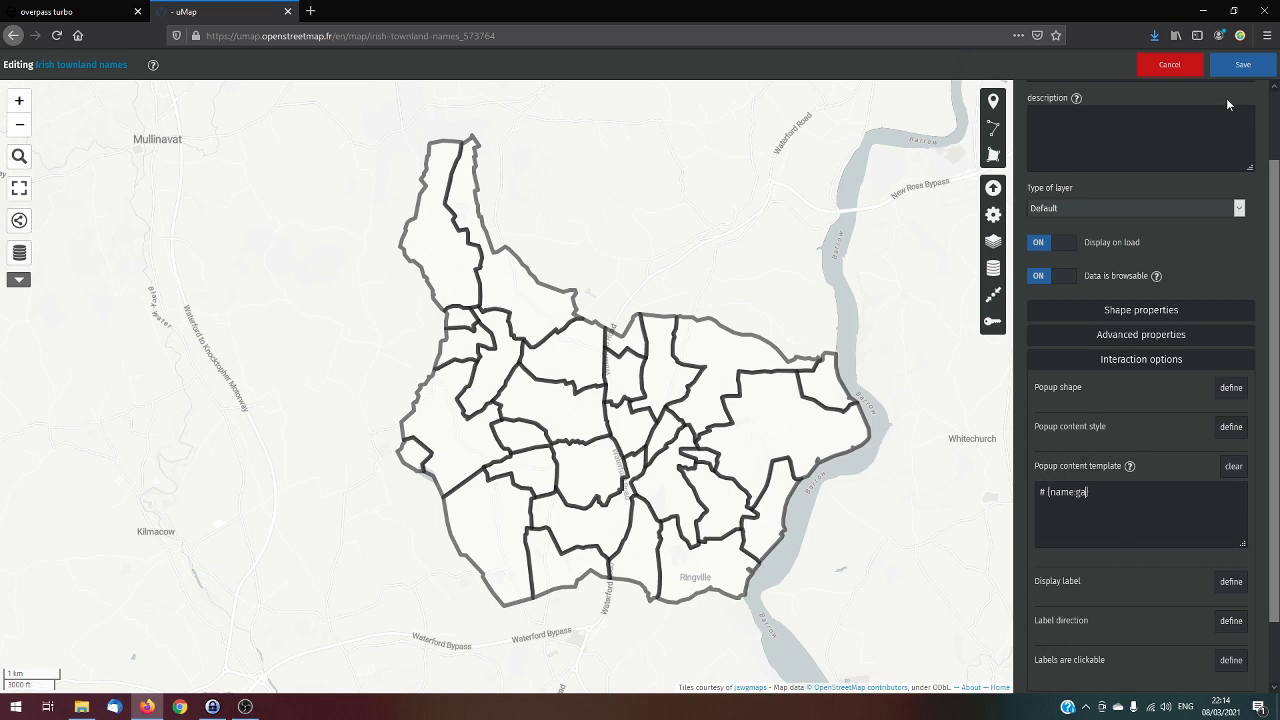
Consult the text formatting help, replace the template's leading hash with an asterisk to give "* {name:ga}", and save the map
click(1130, 467)
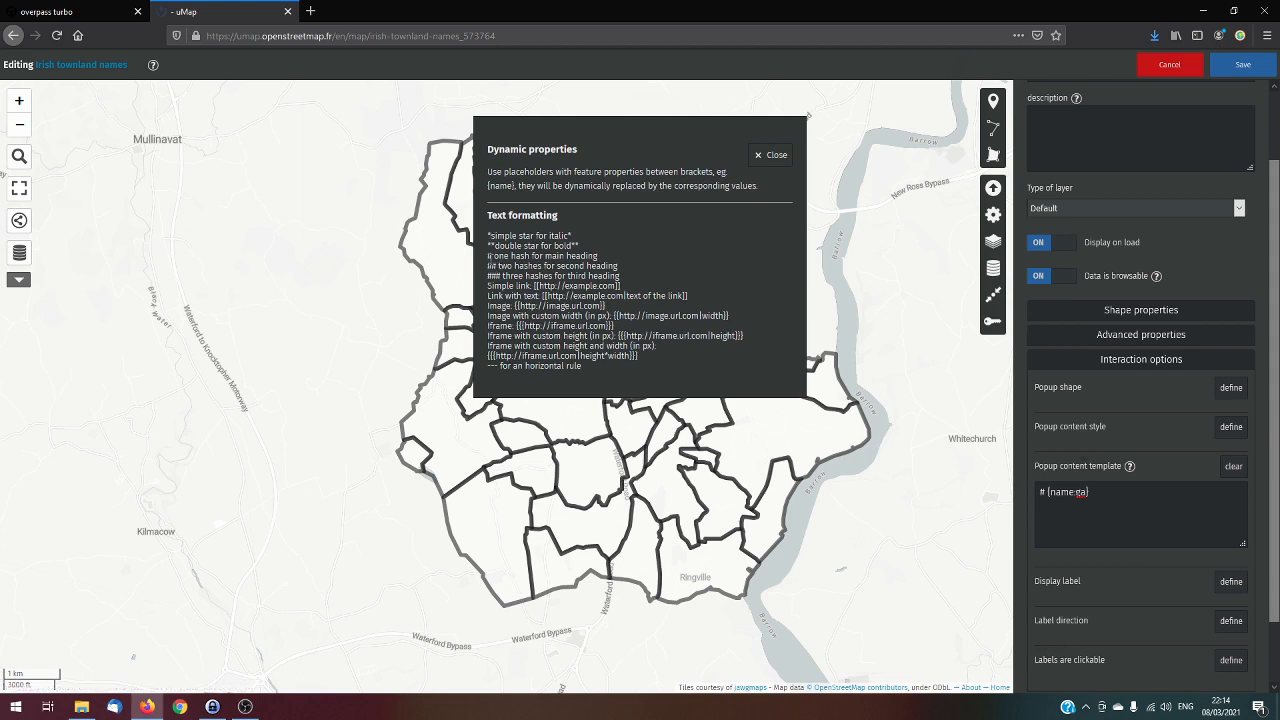
drag(488, 256, 494, 256)
click(548, 257)
click(772, 158)
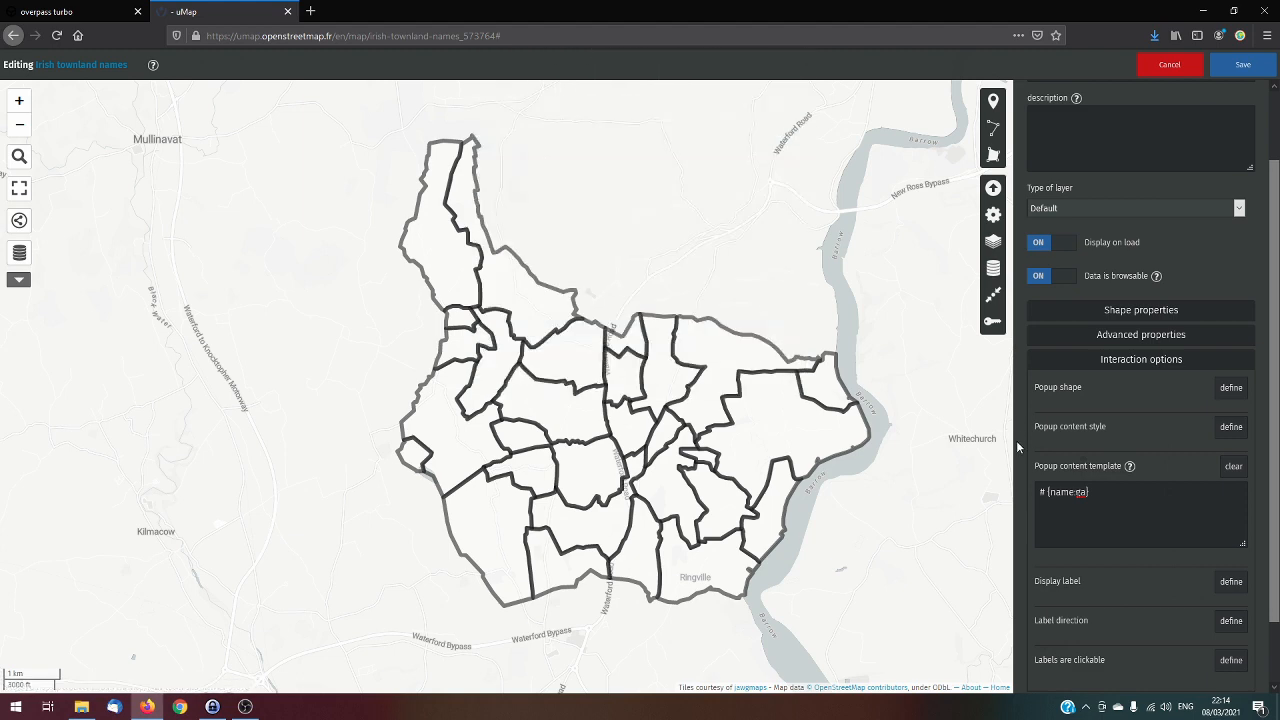
double_click(1040, 491)
text(*)
click(1245, 66)
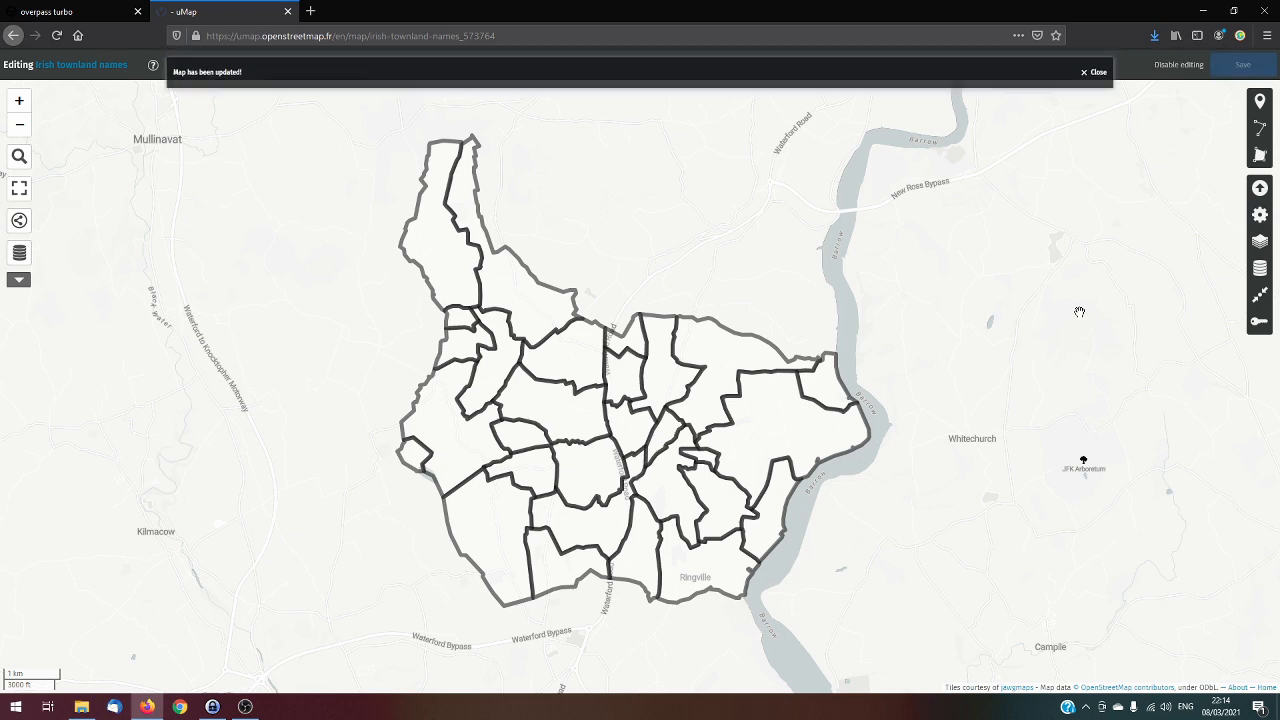
Disable editing and check the Irish name popups of several townlands in the north and west of the parish
click(576, 363)
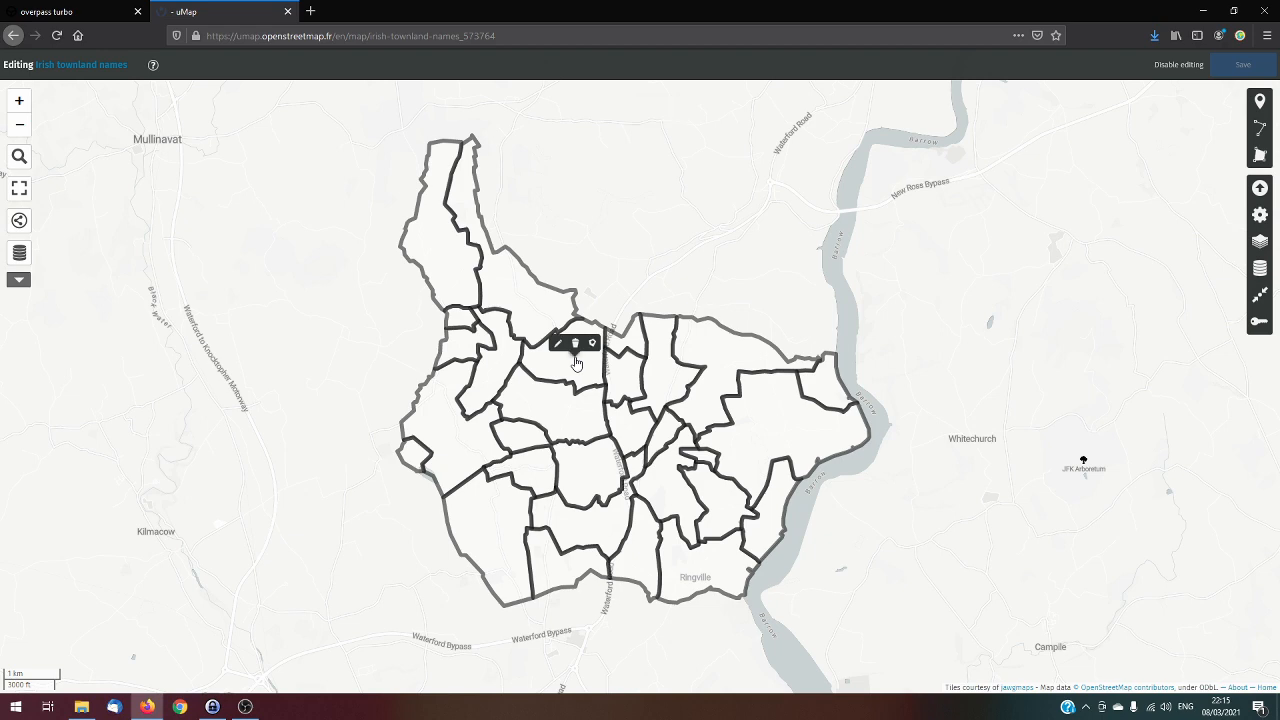
click(1178, 65)
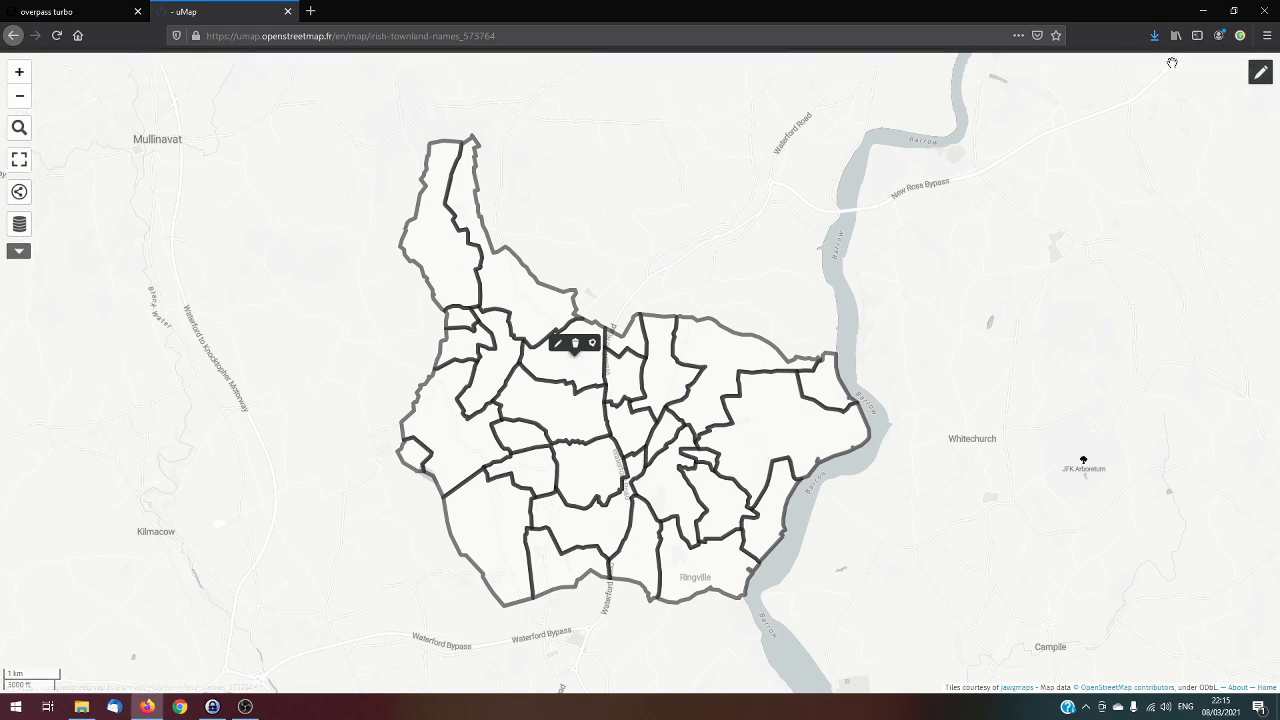
click(572, 360)
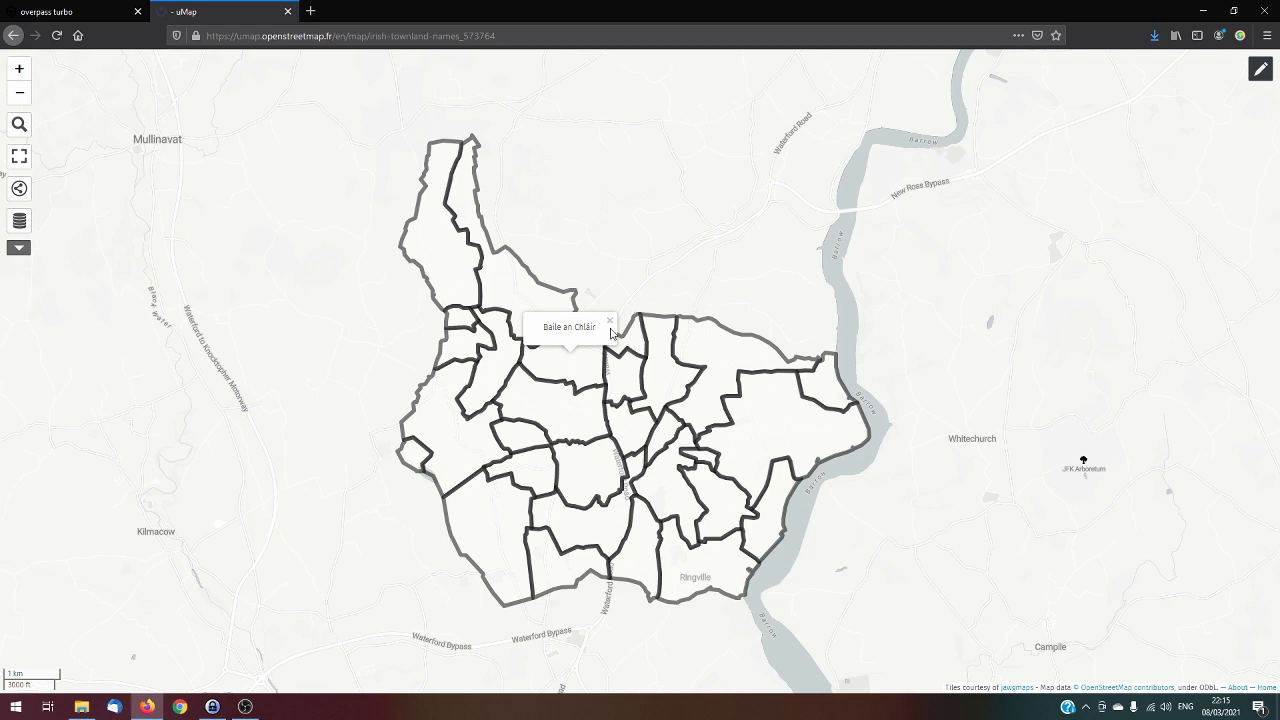
click(445, 252)
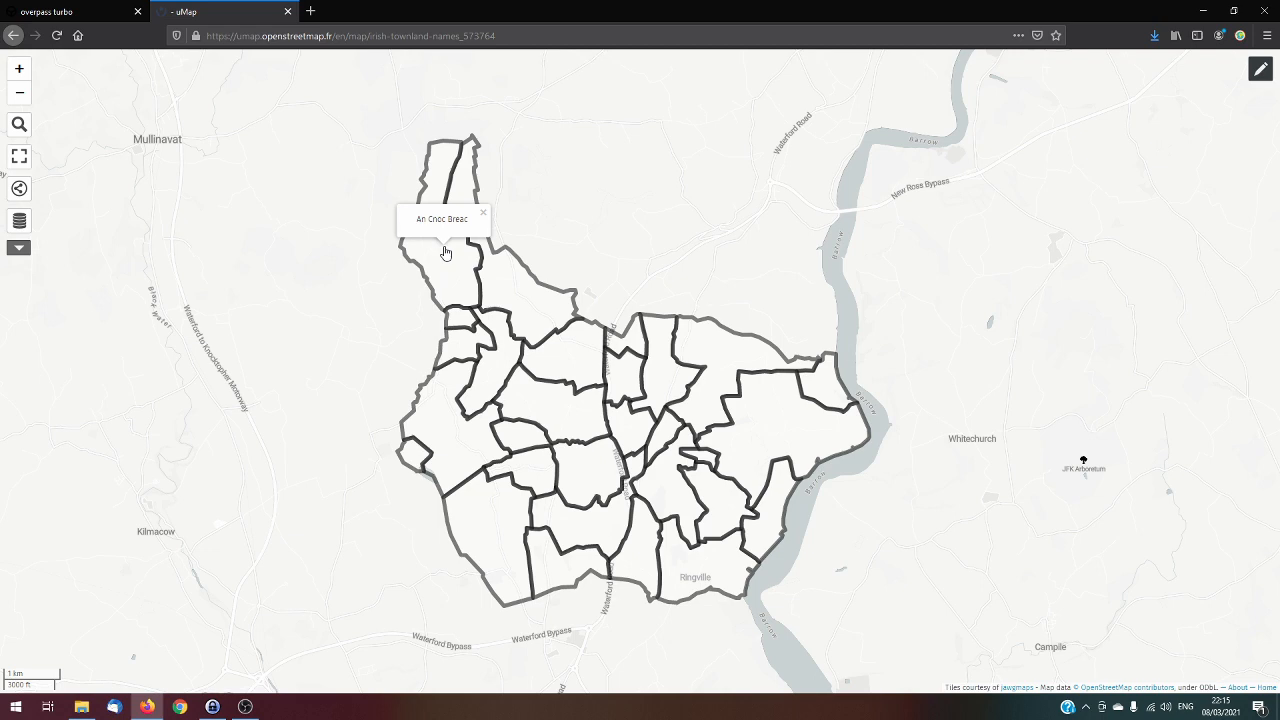
click(417, 456)
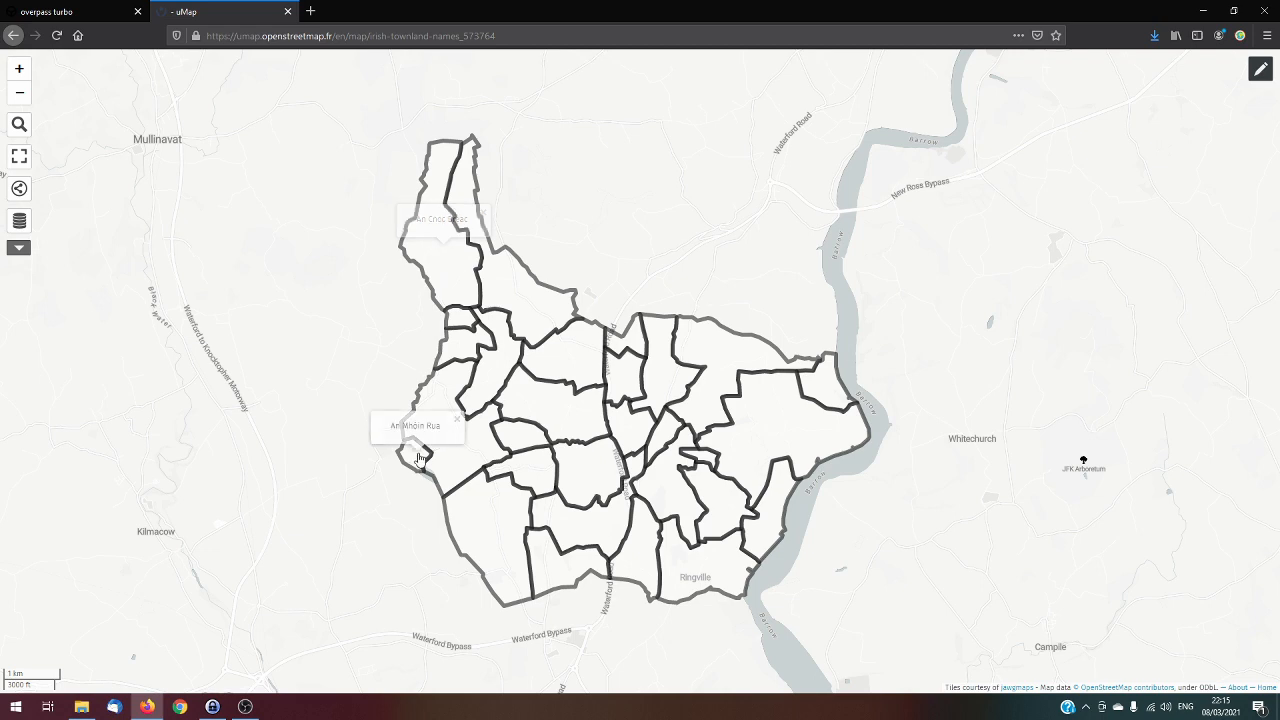
click(479, 462)
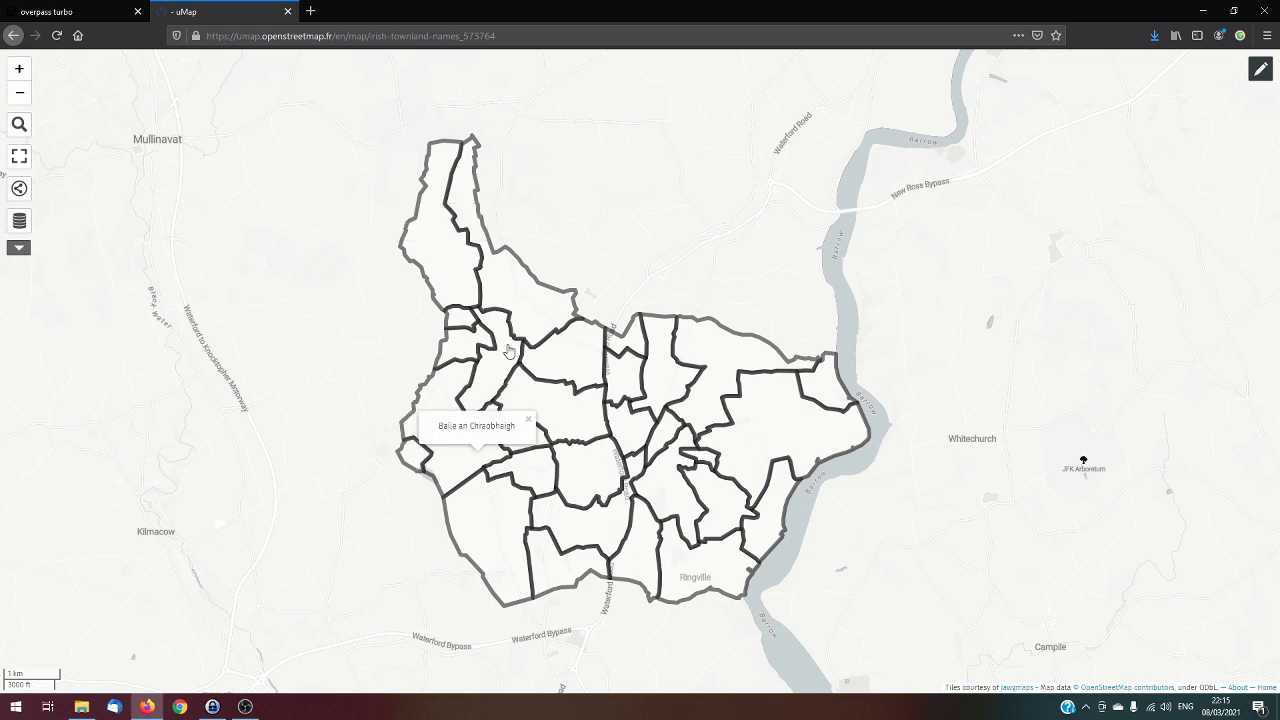
click(508, 351)
Re-enable editing, add a closing asterisk to the Kilcolumb layer's popup template to give "* {name:ga}*", and save the map
click(1260, 68)
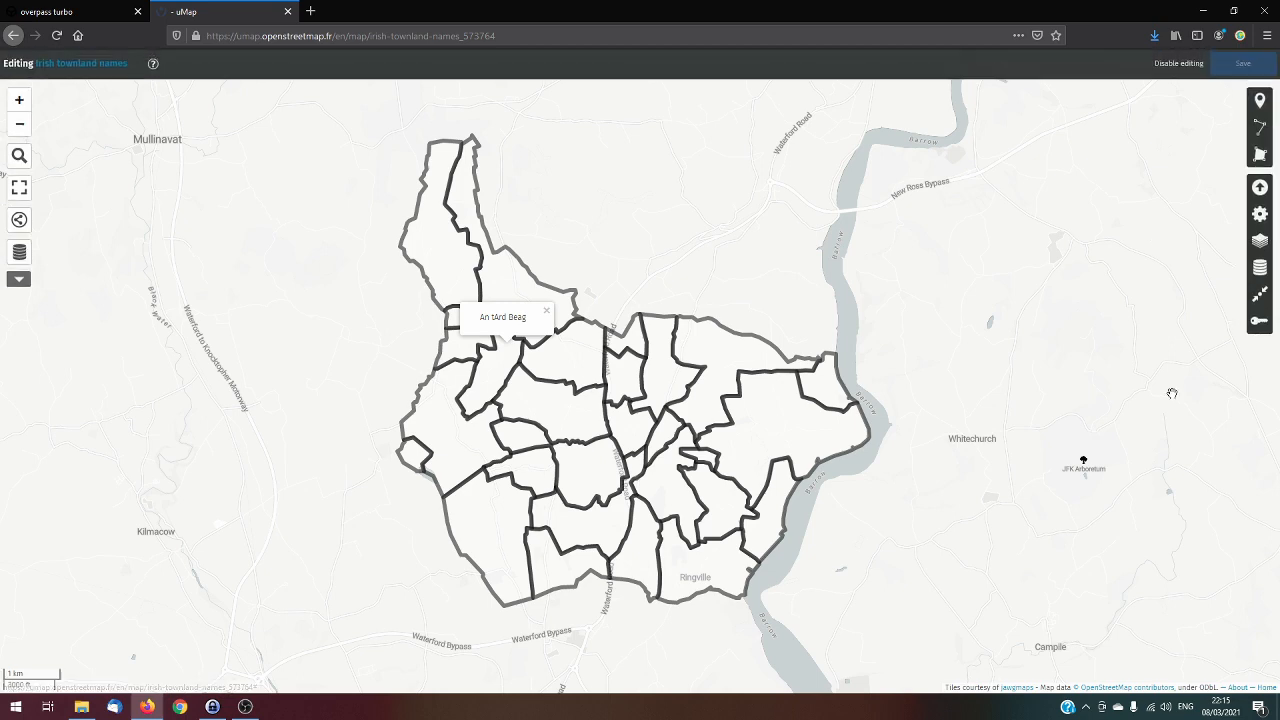
click(1262, 244)
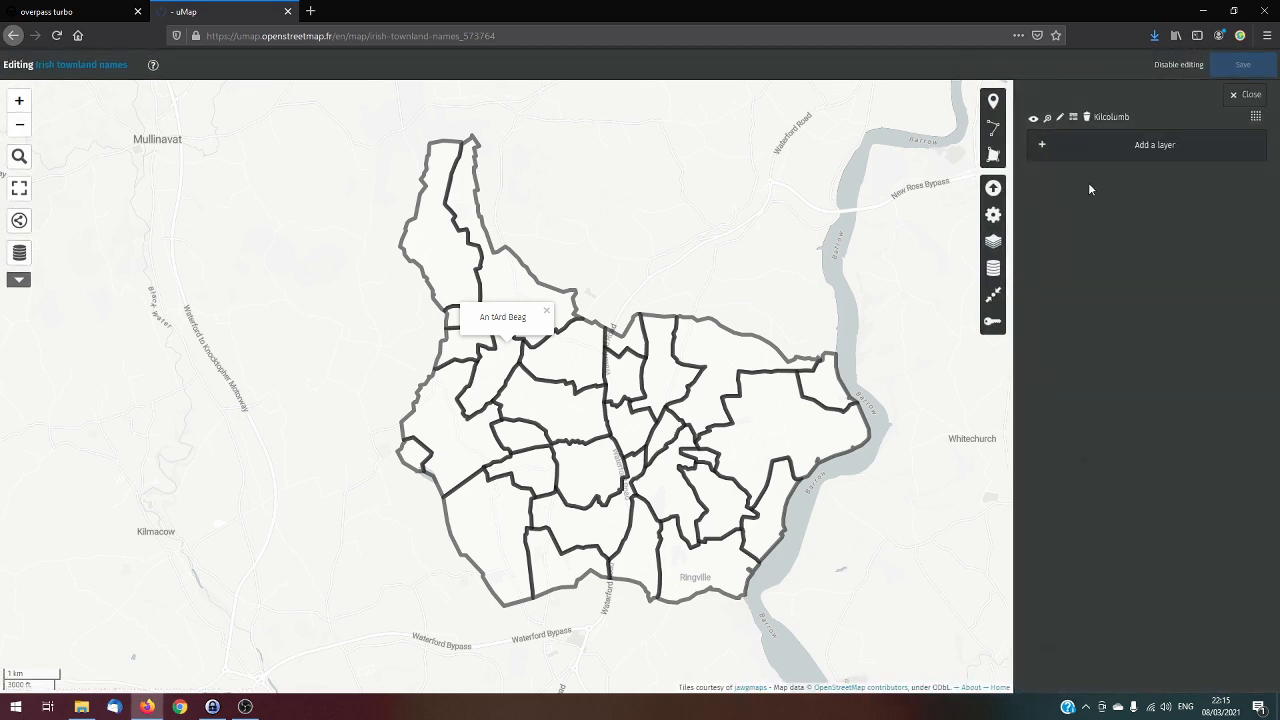
click(1062, 119)
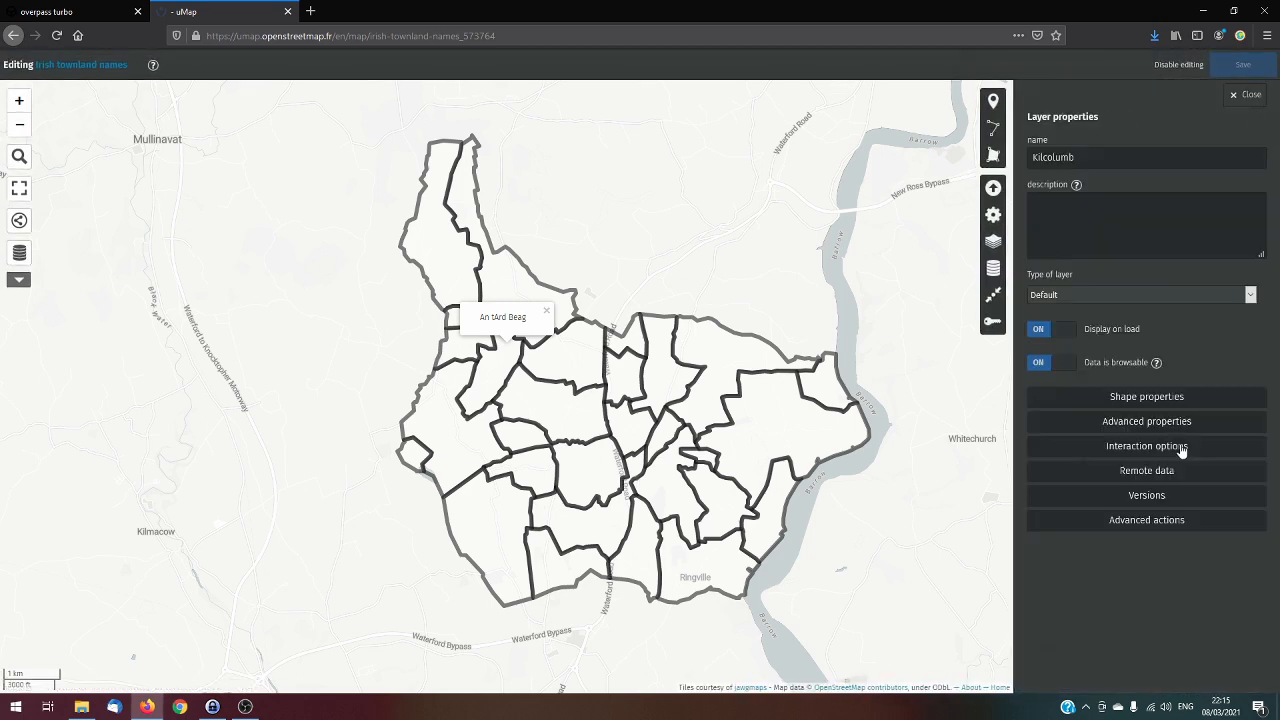
click(1180, 449)
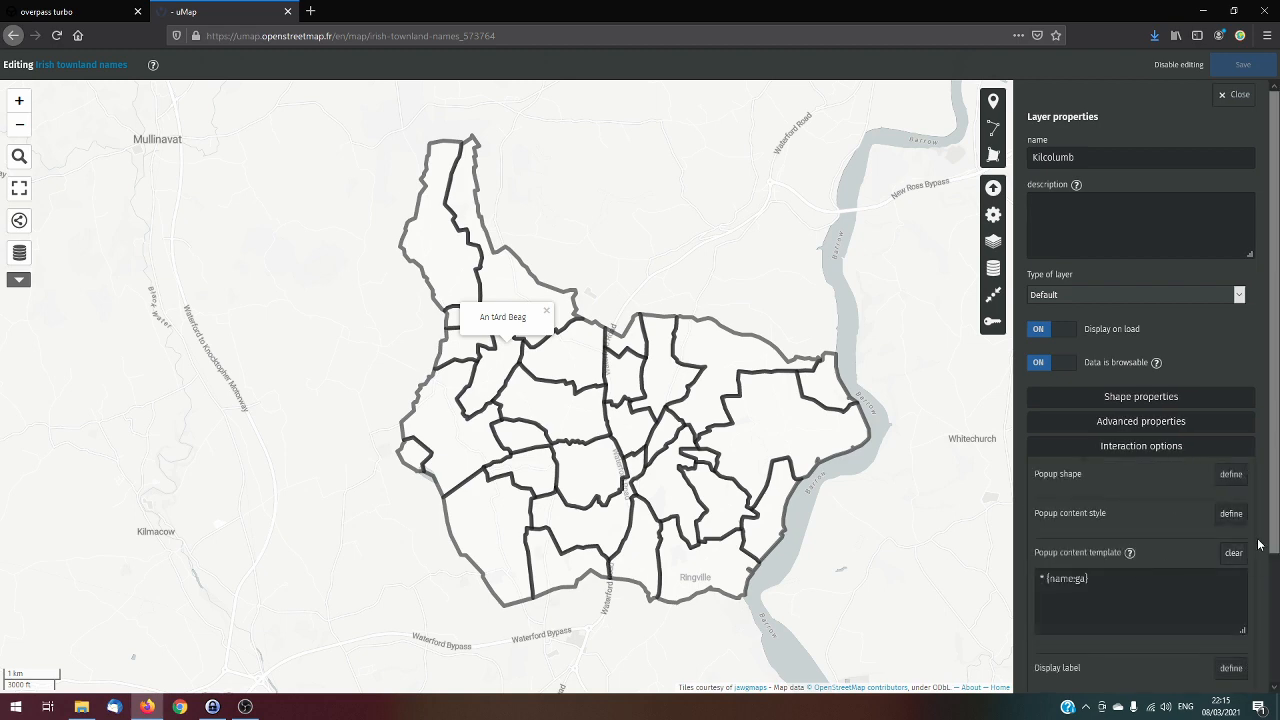
click(1129, 552)
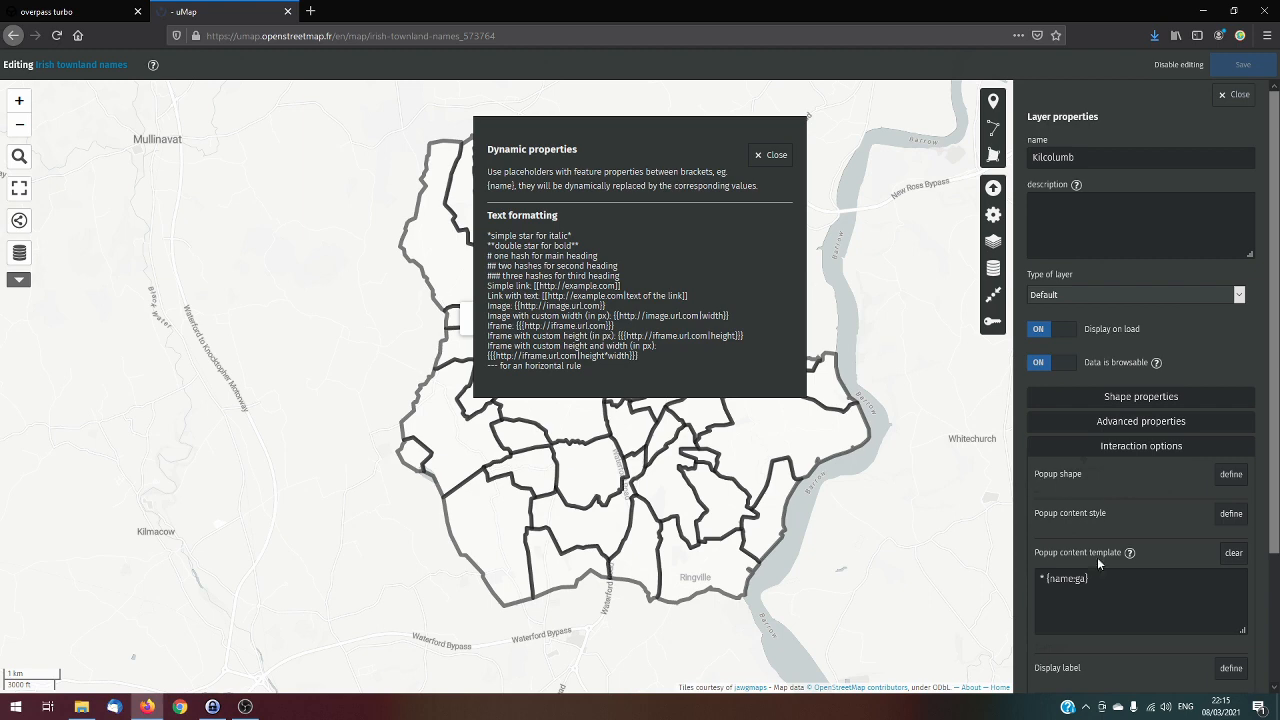
click(1097, 582)
text(*)
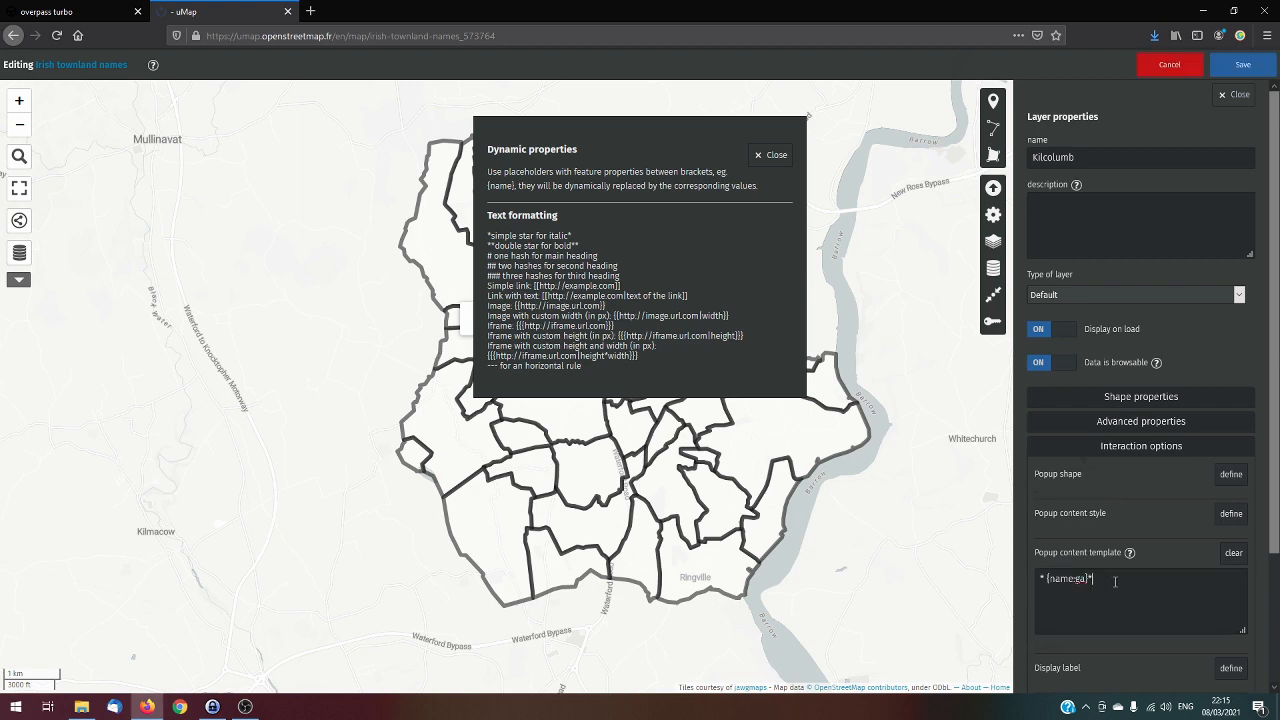
click(770, 155)
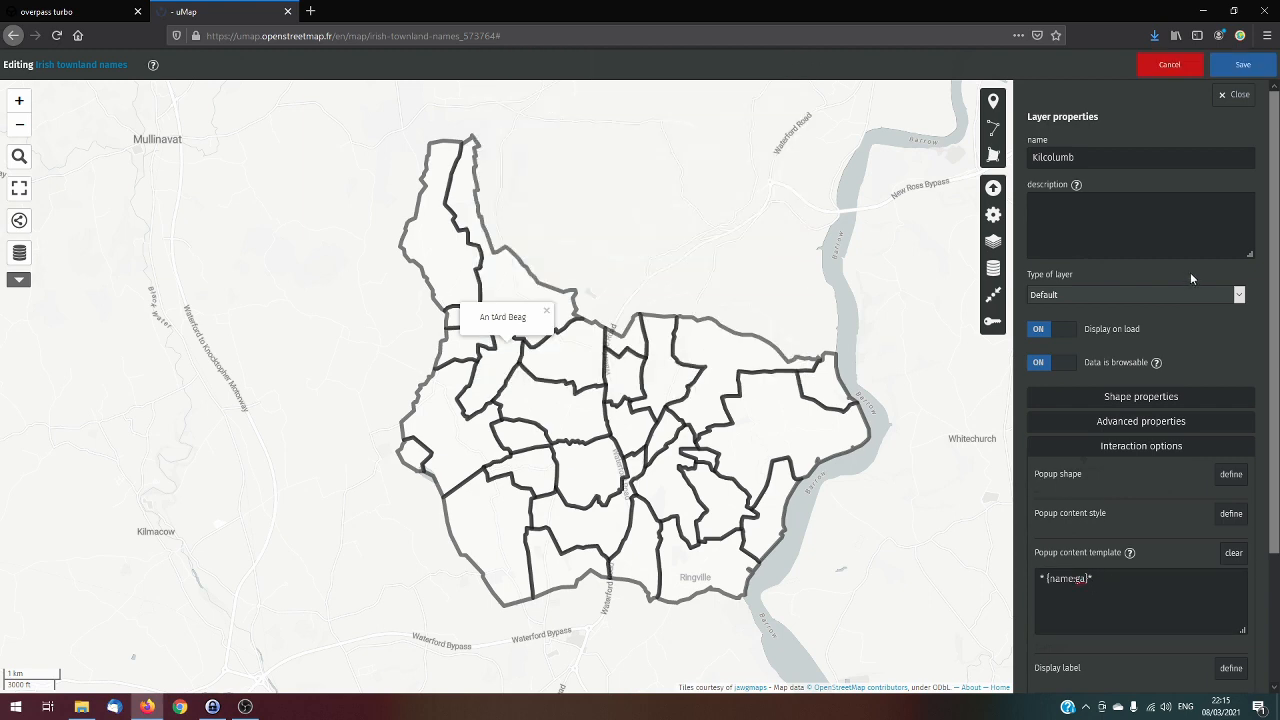
click(1243, 66)
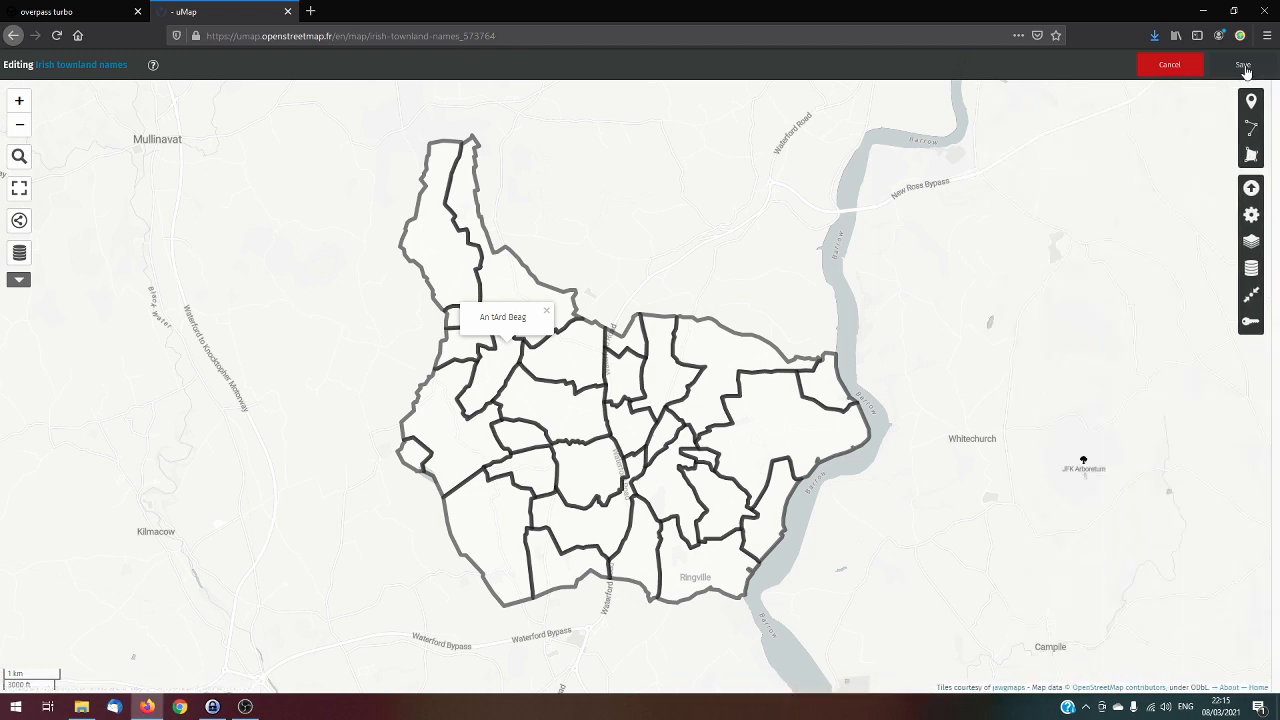
Disable editing and check the formatting of the Irish name popups on several central and eastern townlands, closing the last popup
click(1182, 66)
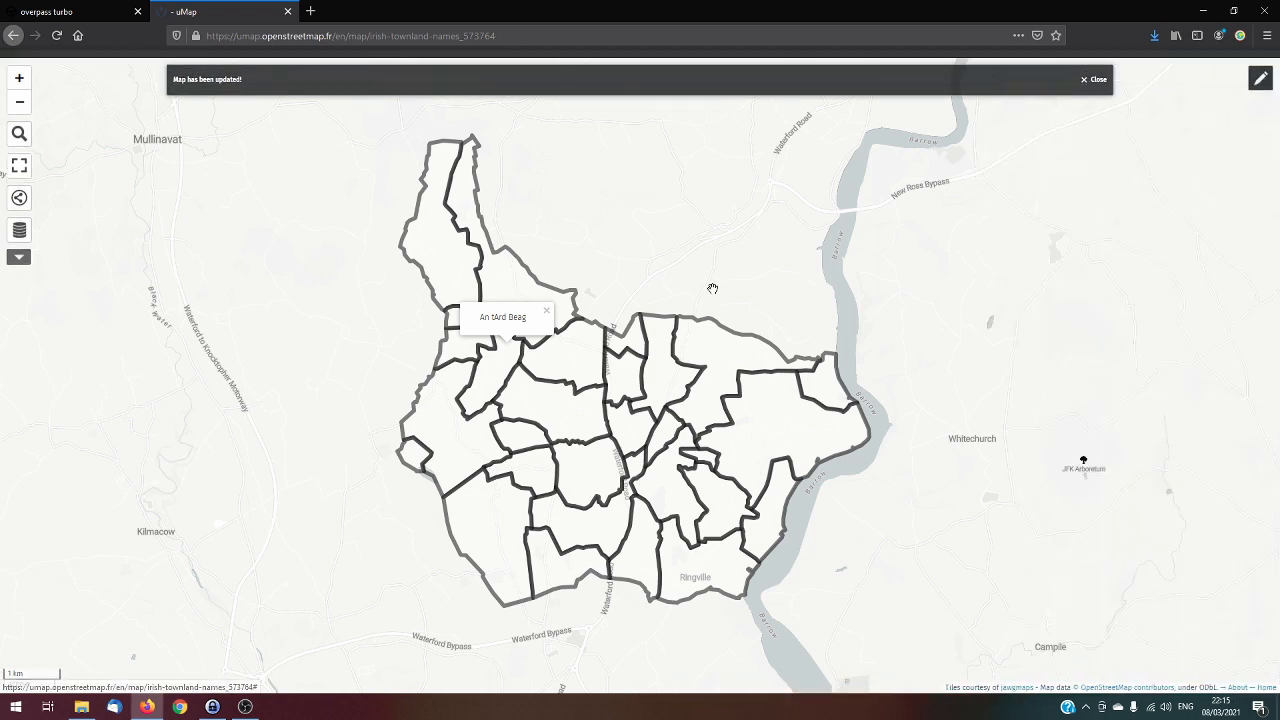
click(570, 410)
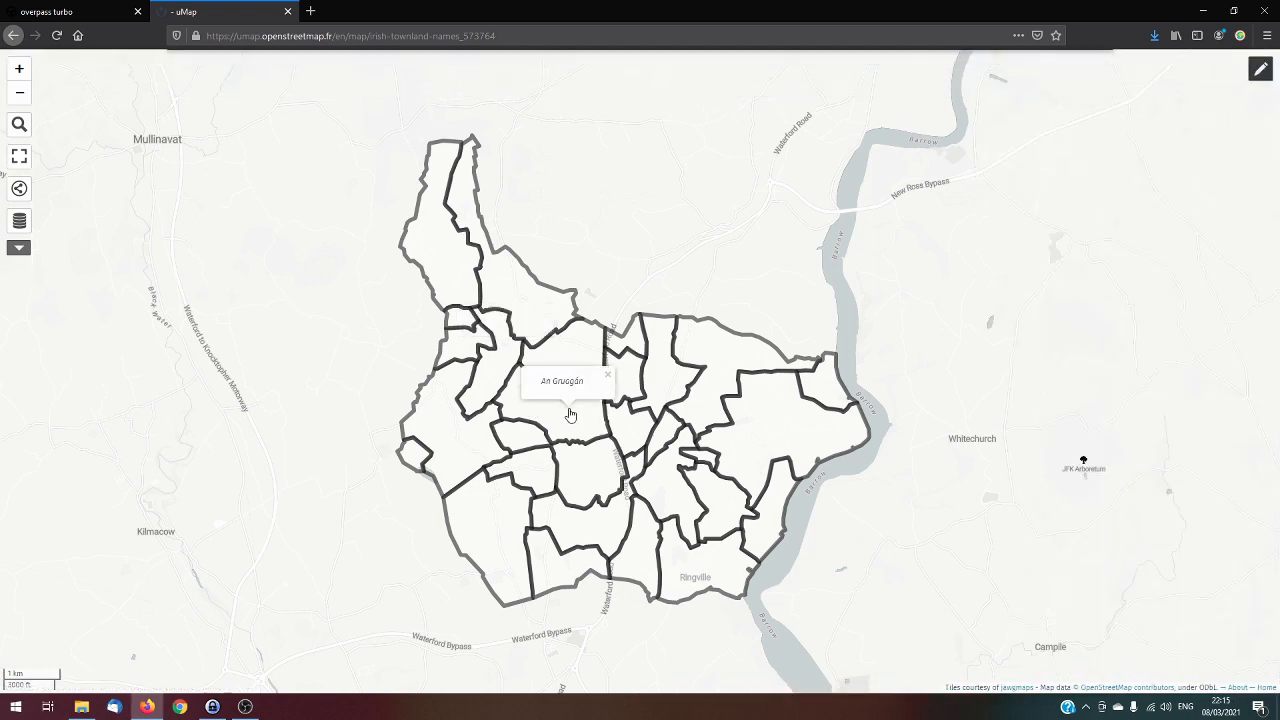
click(606, 466)
click(741, 347)
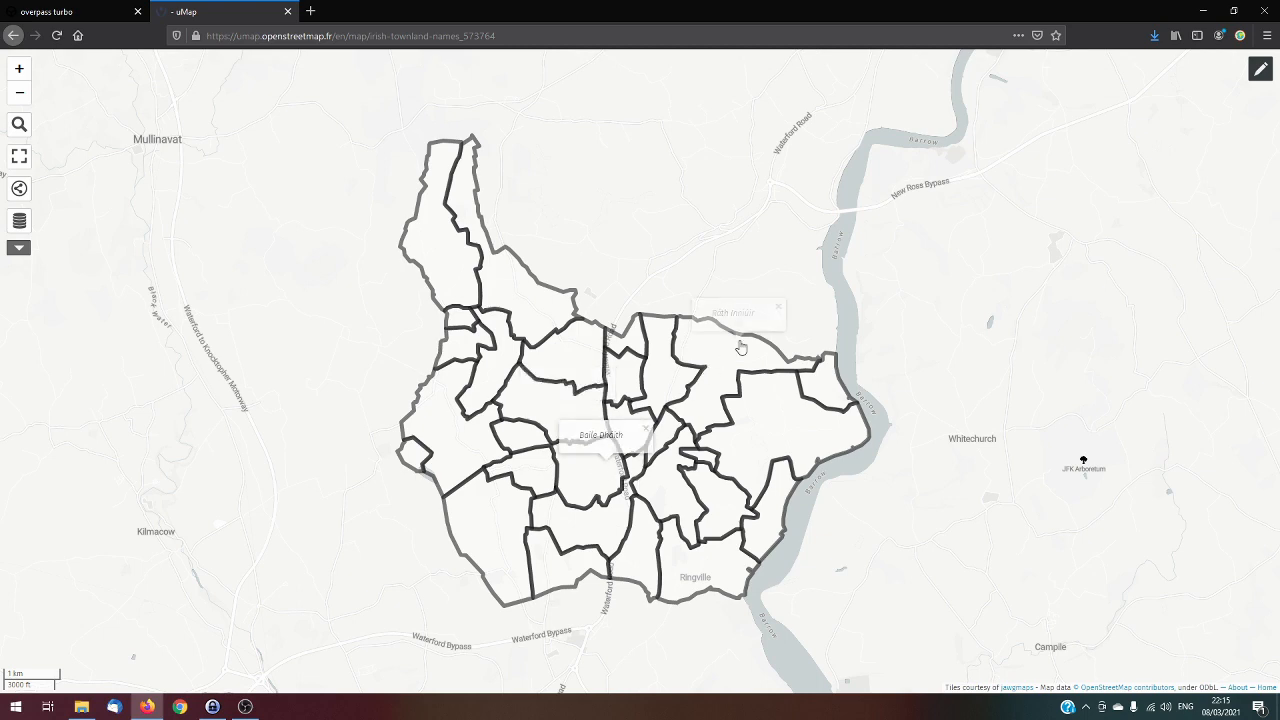
click(781, 421)
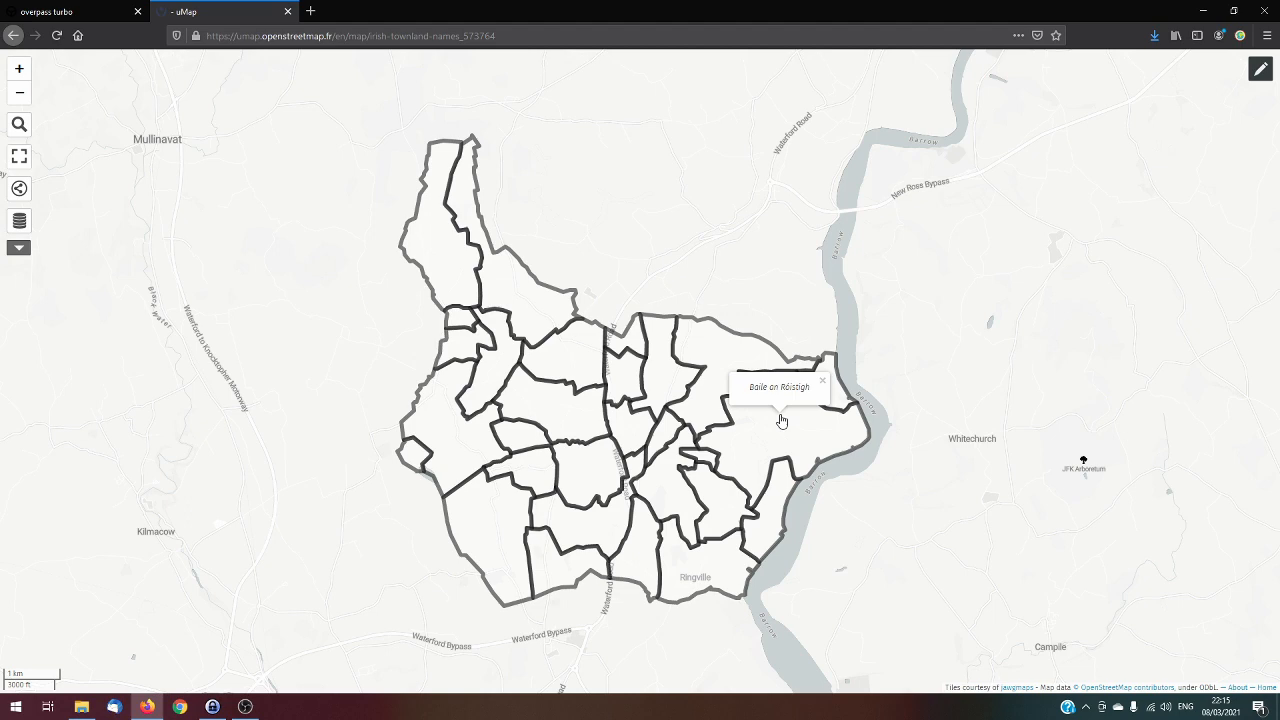
click(706, 408)
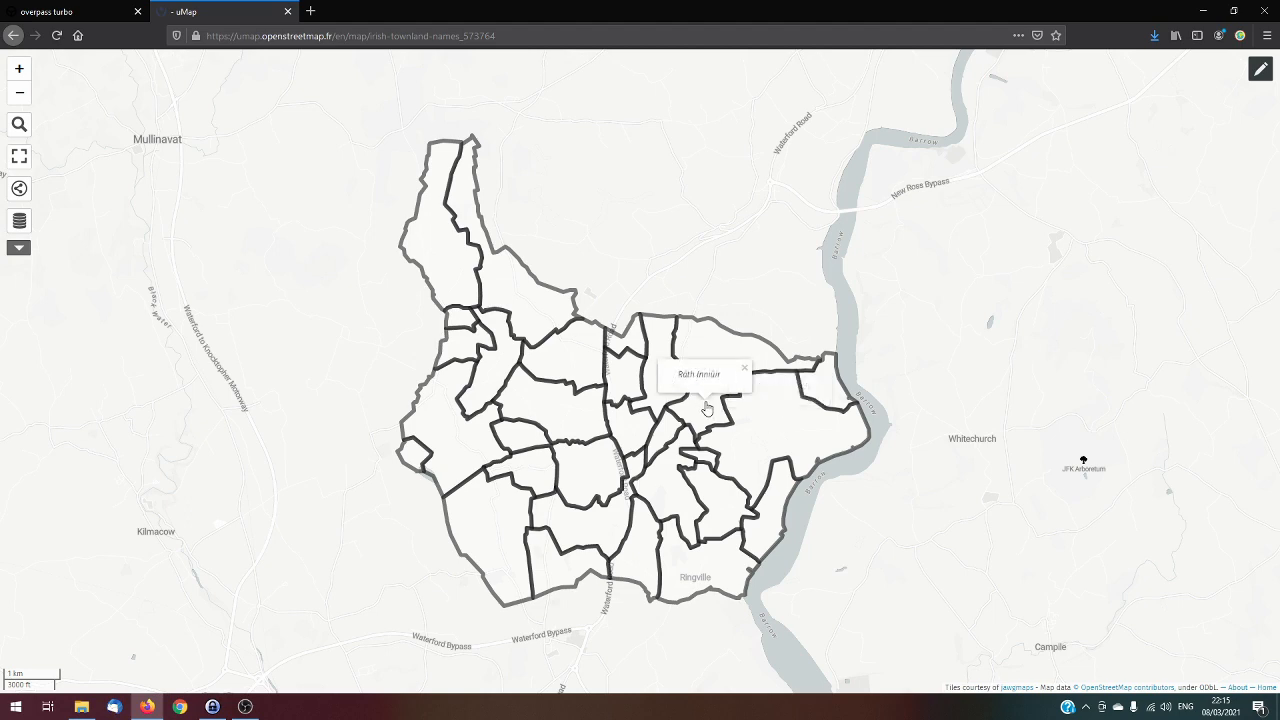
click(764, 272)
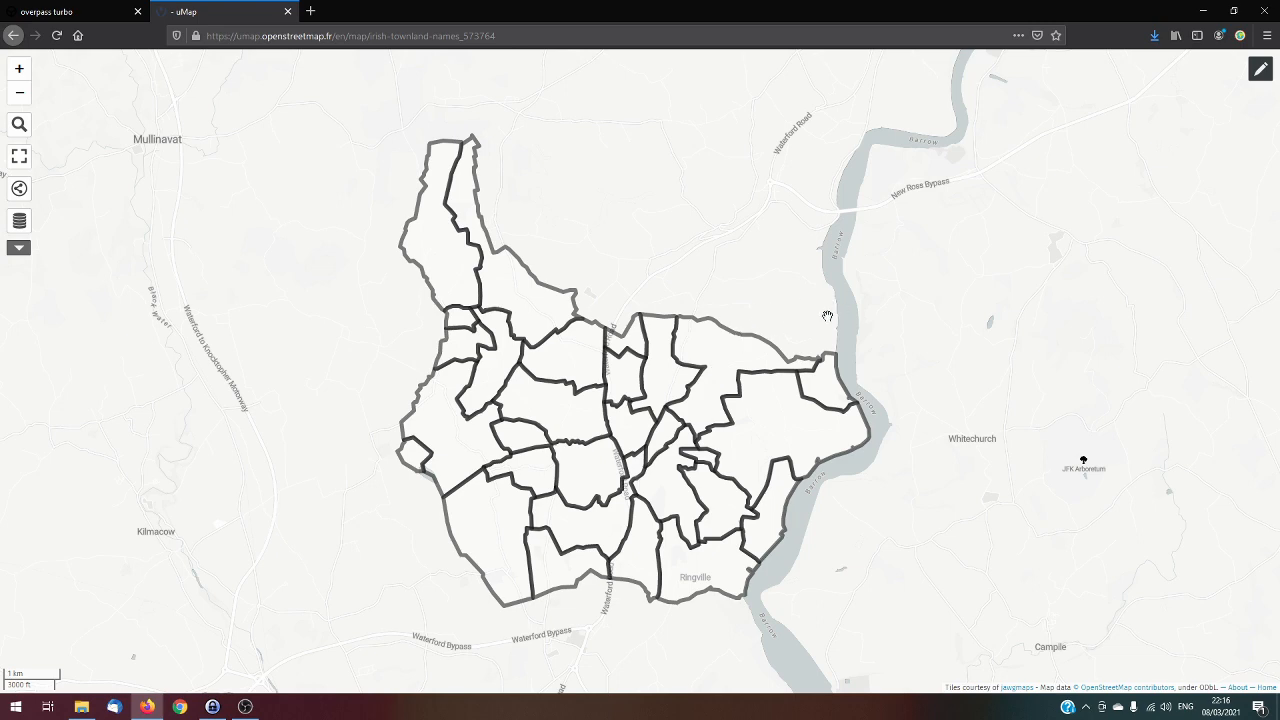
Re-enable editing and set the fill color of the Rathinure townland in the northeast to DodgerBlue
click(1260, 68)
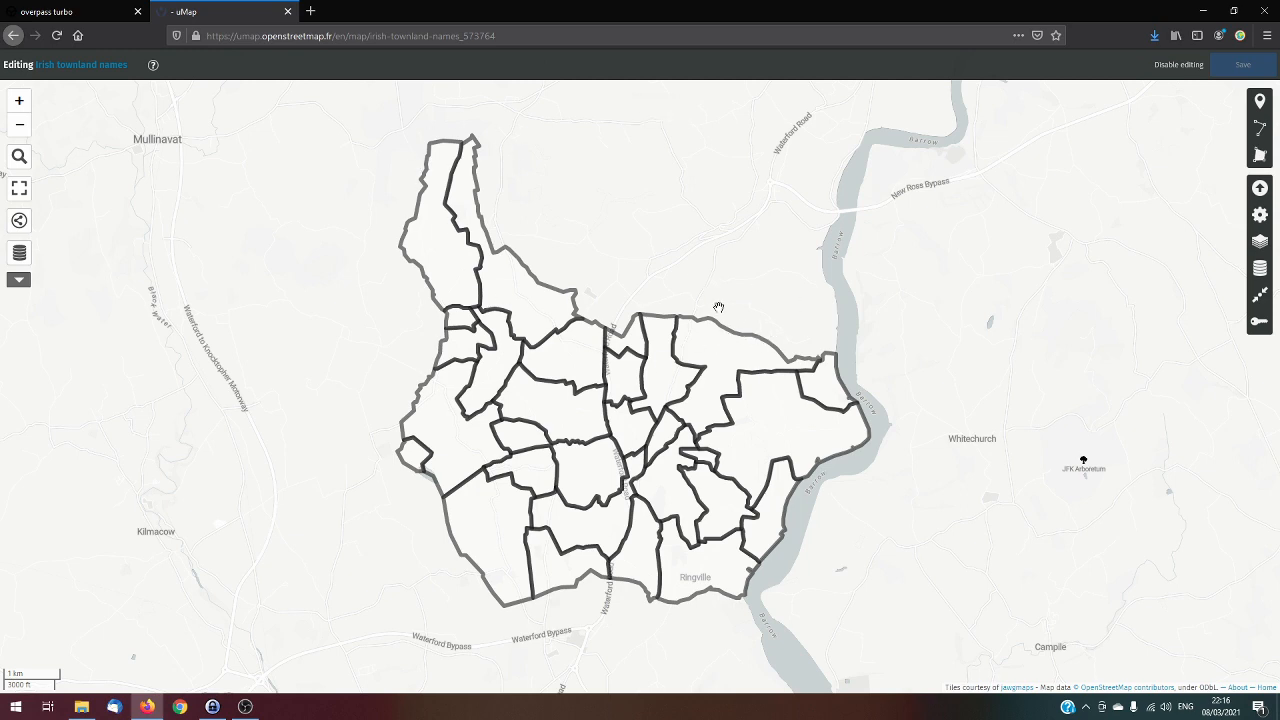
click(716, 357)
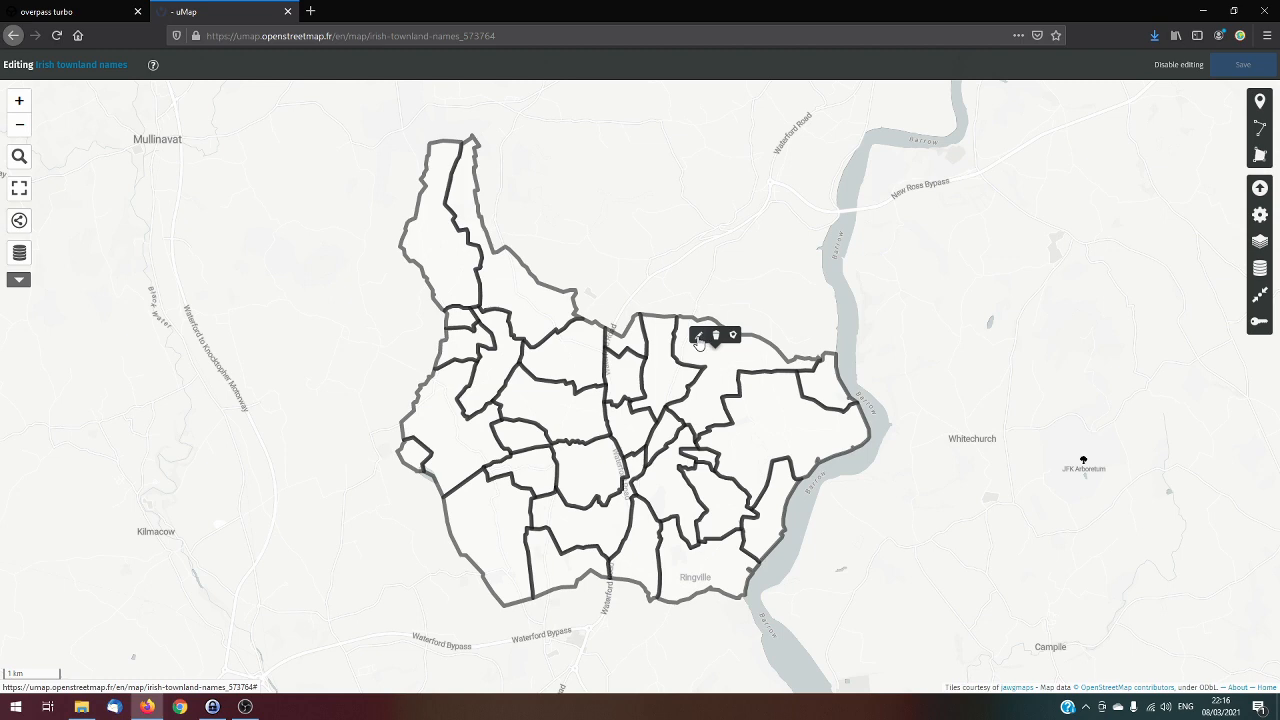
click(698, 338)
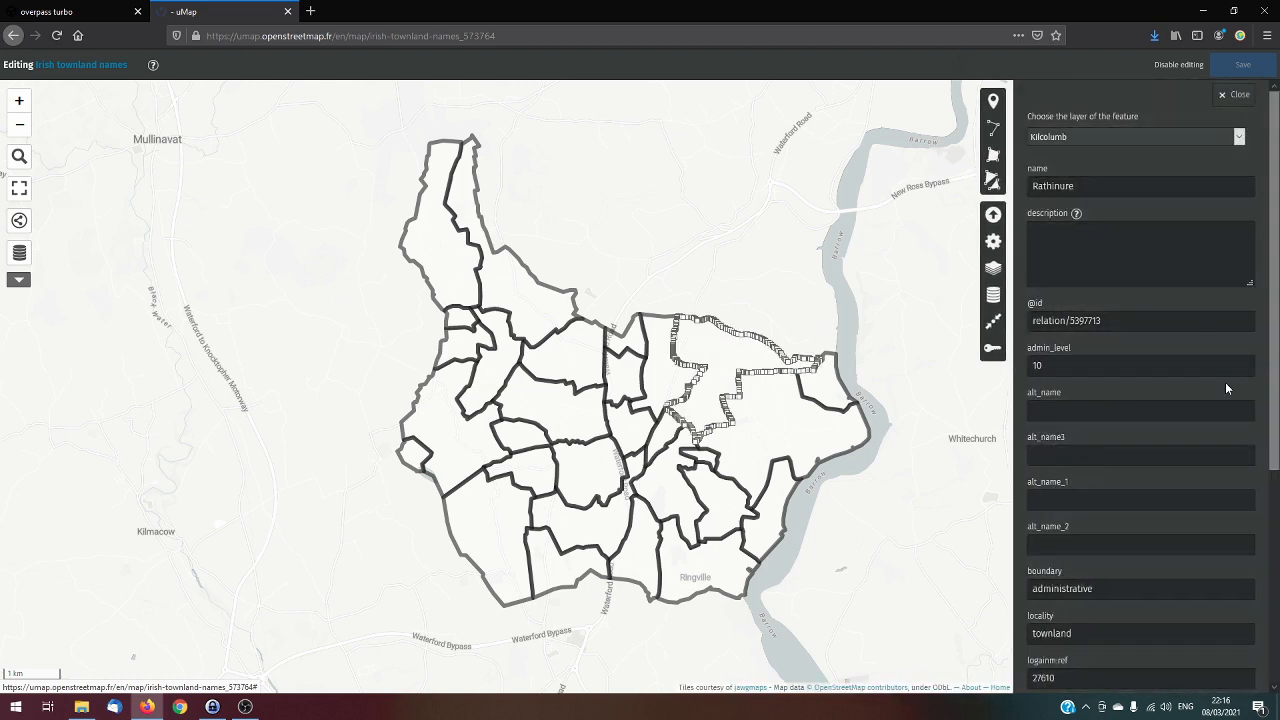
scroll(1224, 382, down, 5)
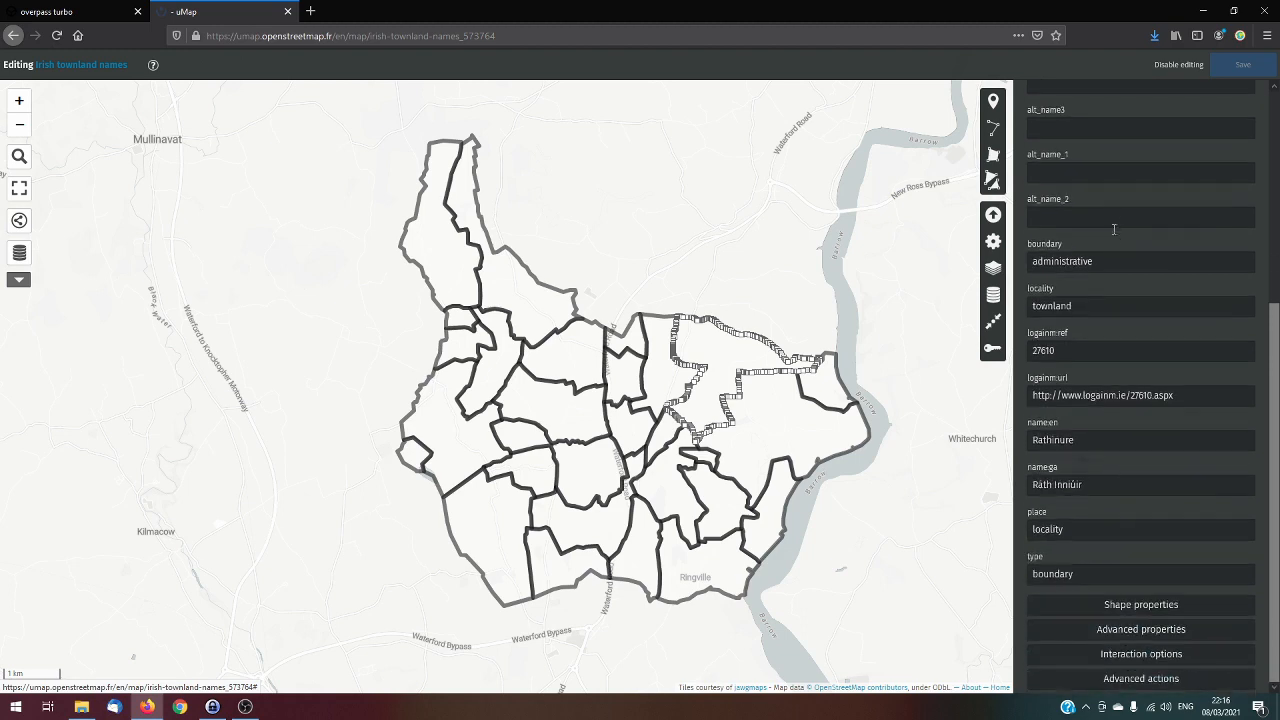
click(1145, 605)
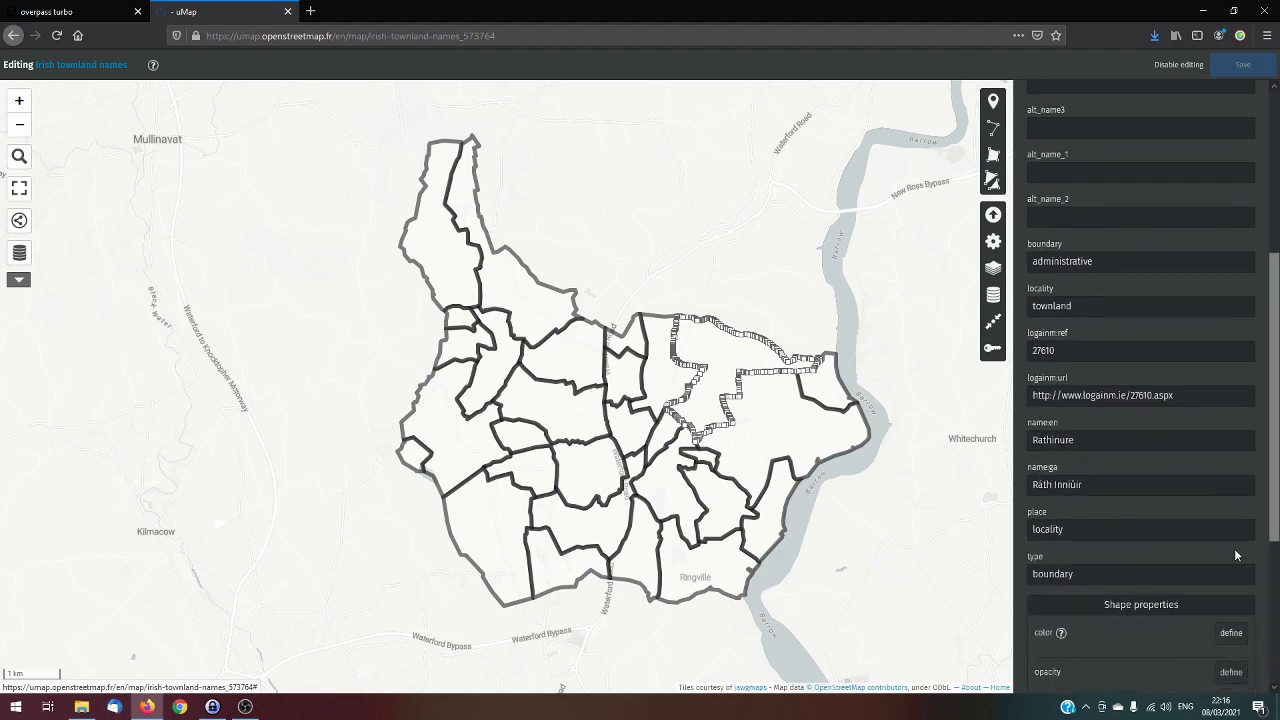
scroll(1236, 553, down, 4)
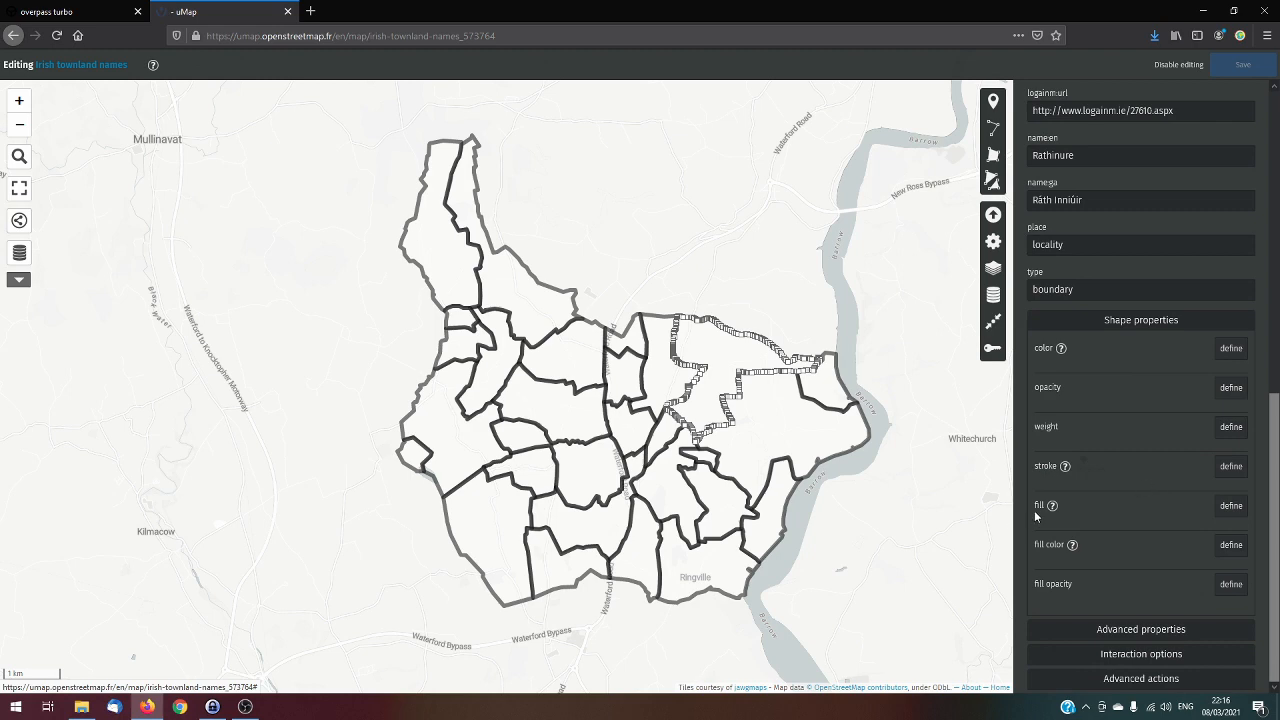
click(1233, 507)
click(1234, 507)
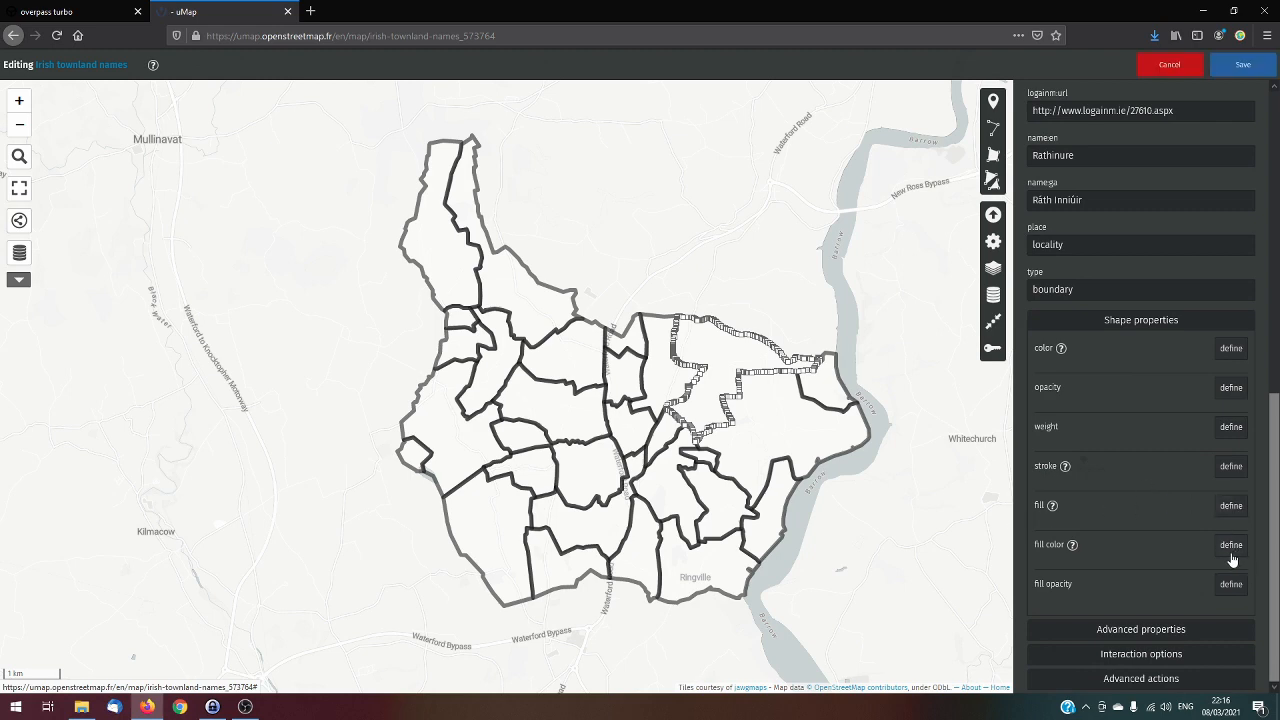
click(1231, 552)
click(1060, 592)
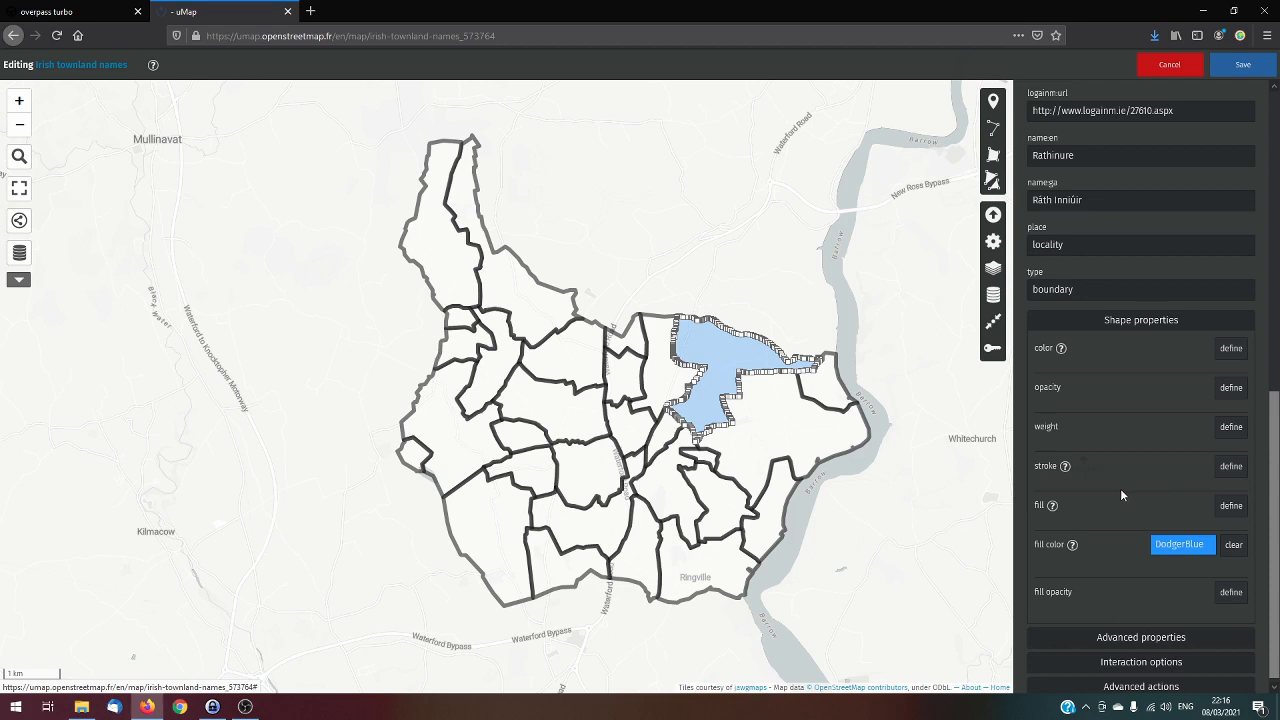
Set the fill color of the small Kearneysbay townland, just east of Rathinure by the river, to pale beige
click(829, 382)
click(813, 369)
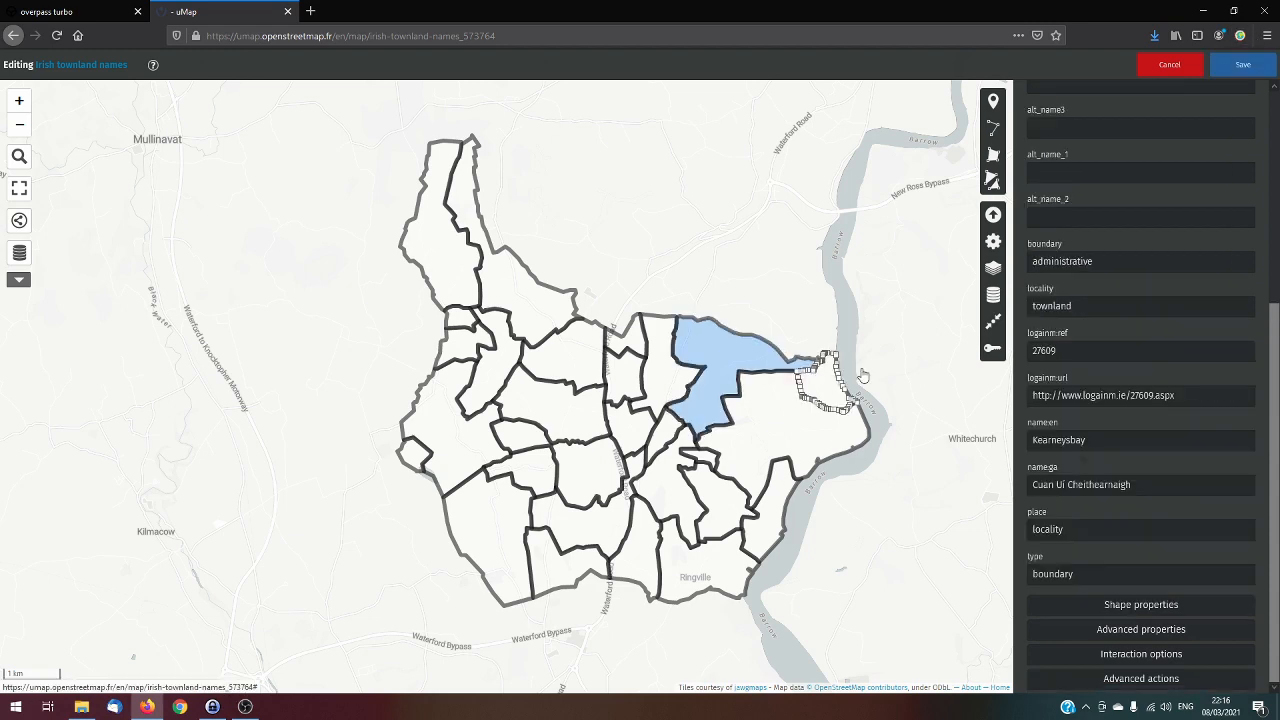
click(1143, 606)
scroll(1245, 605, down, 5)
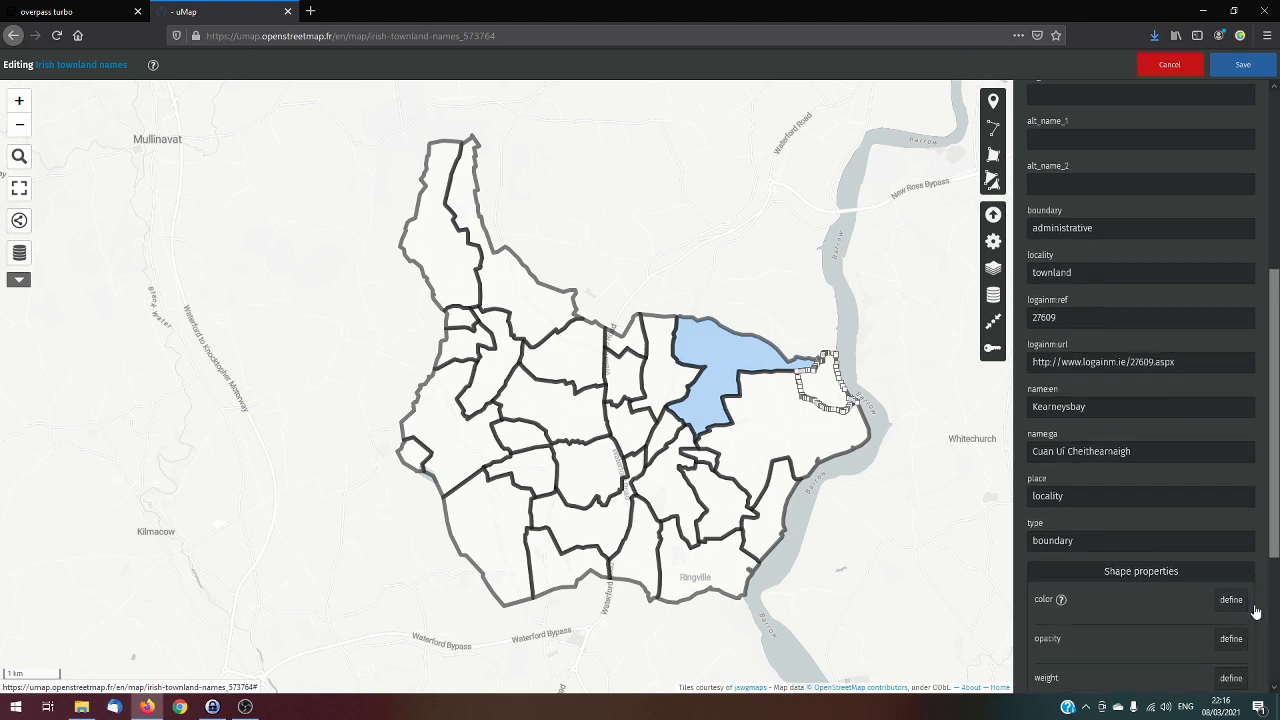
click(1237, 554)
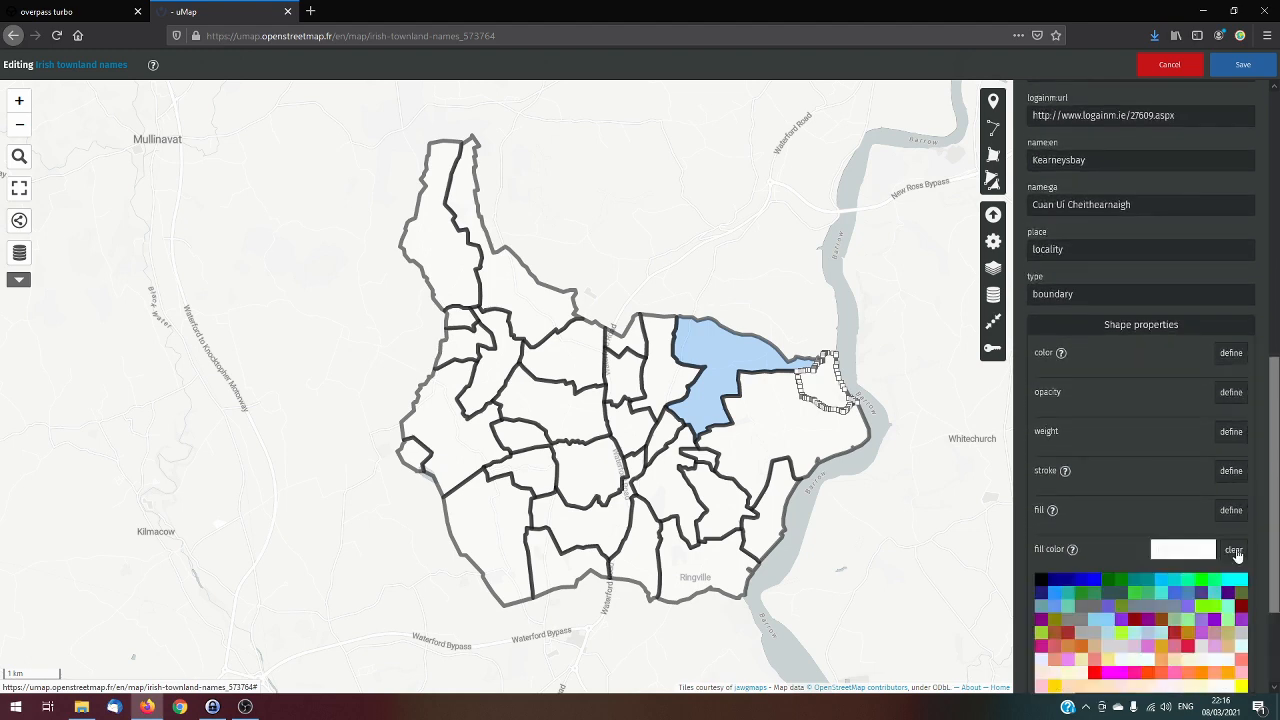
click(1045, 683)
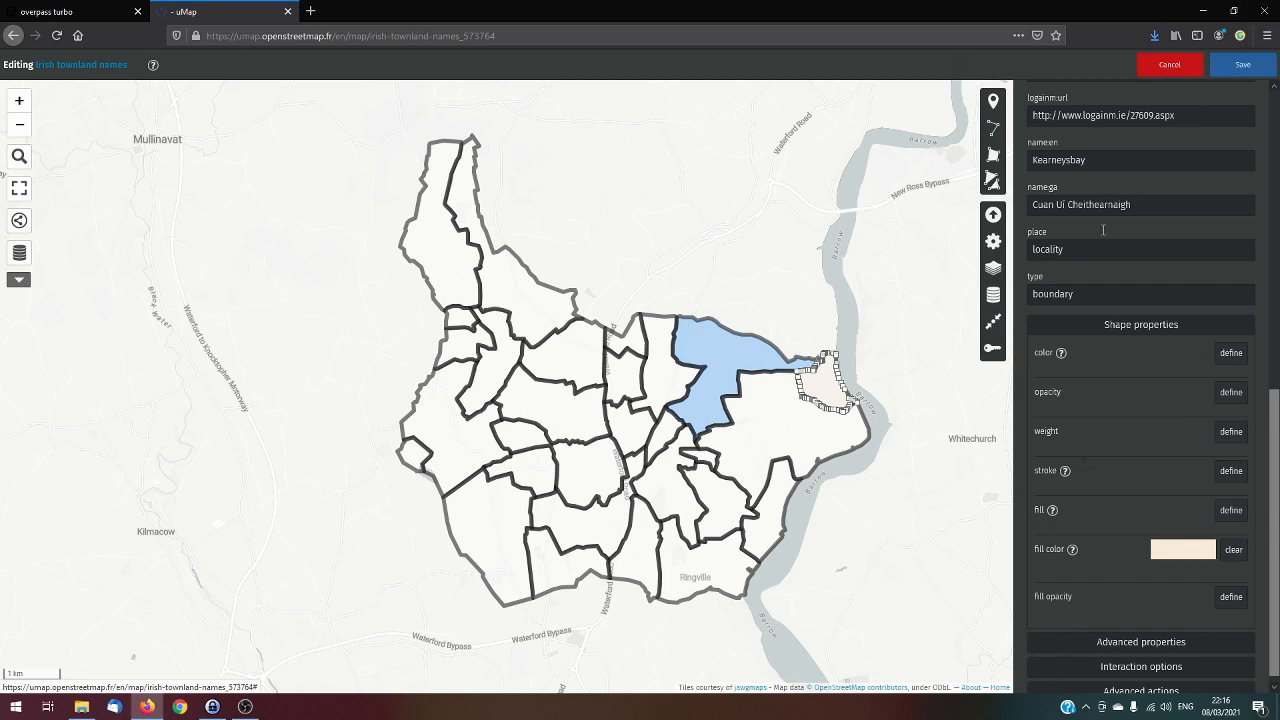
Set the fill color of the large Rochestown townland, south of Rathinure and Kearneysbay, to Pink
click(799, 425)
click(1150, 606)
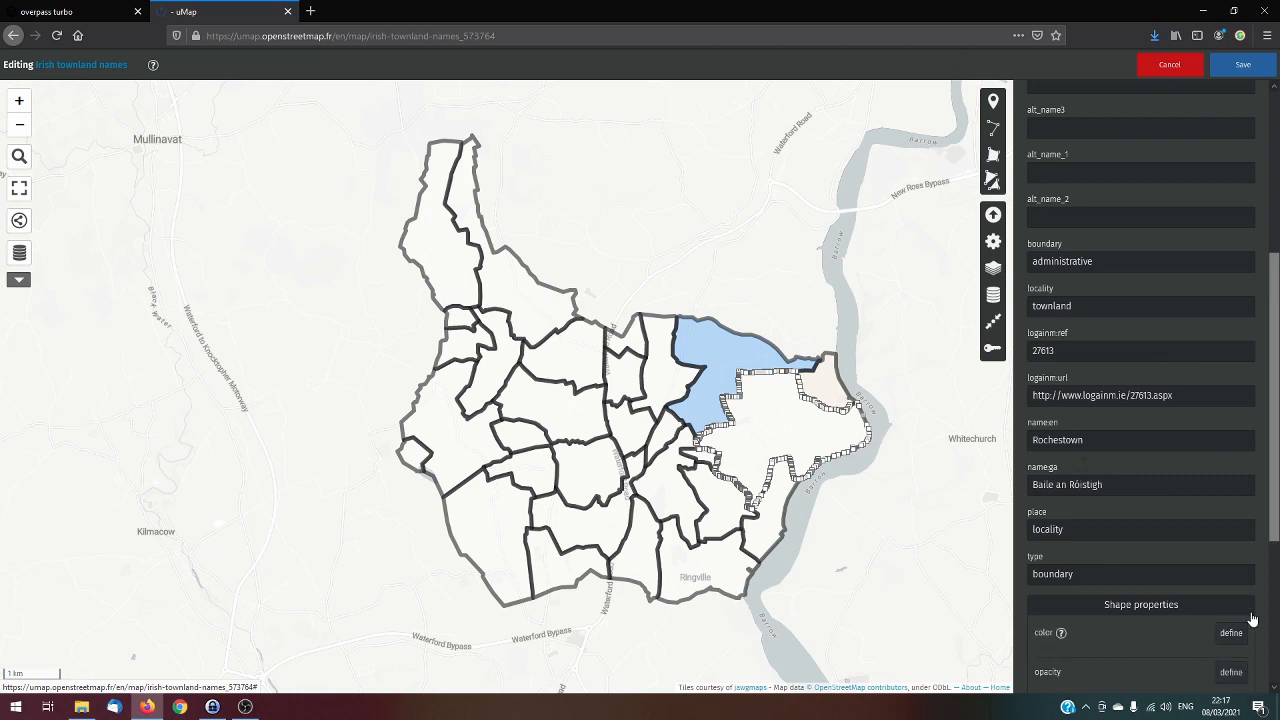
scroll(1240, 590, down, 3)
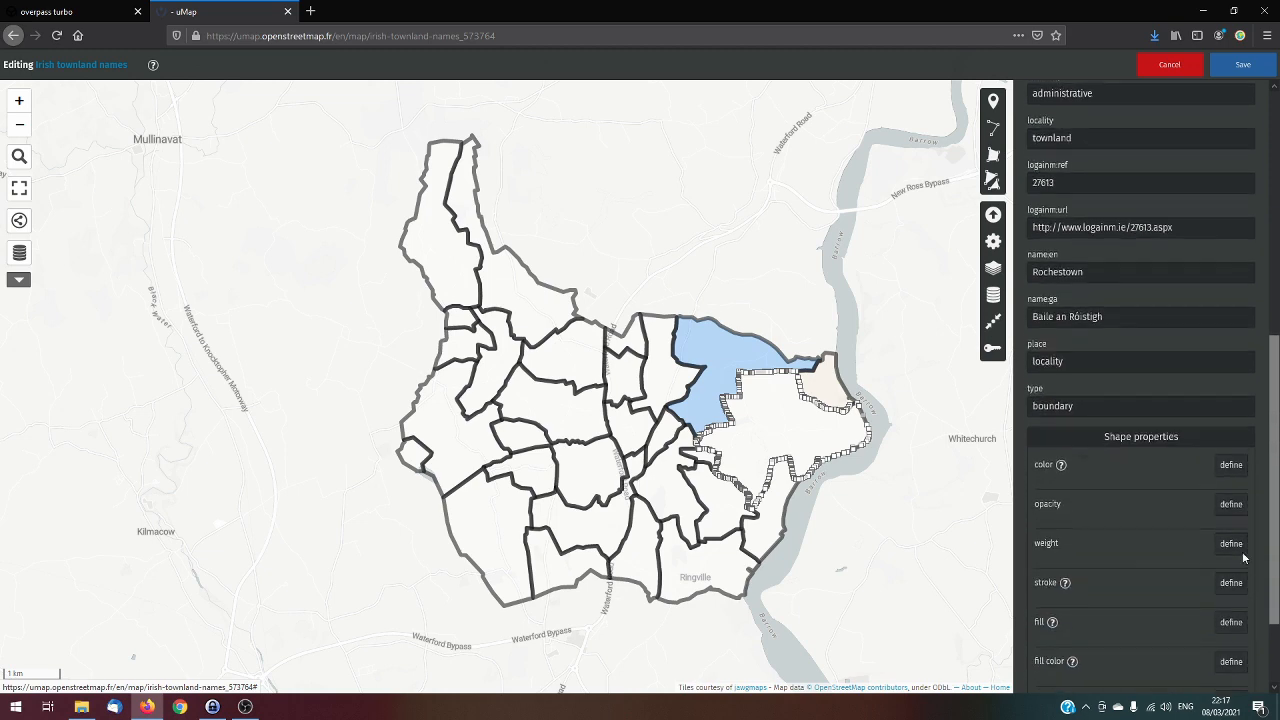
click(1233, 664)
scroll(1250, 640, down, 5)
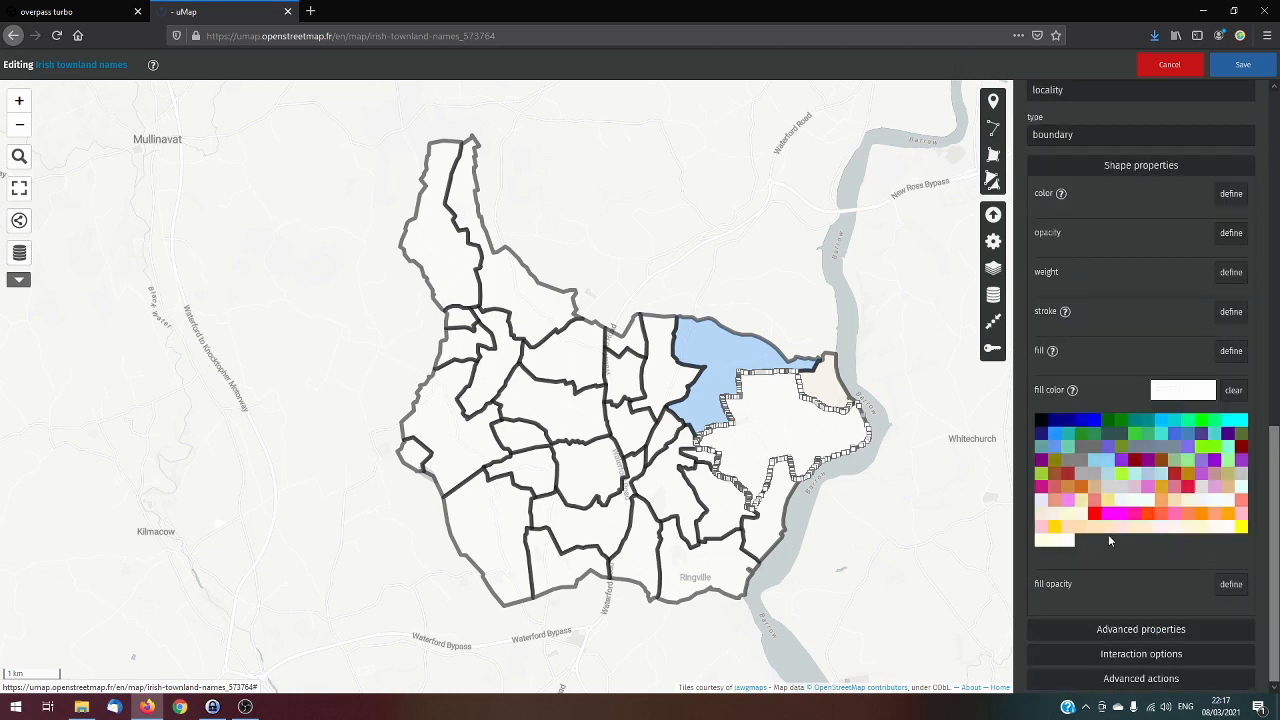
click(1041, 530)
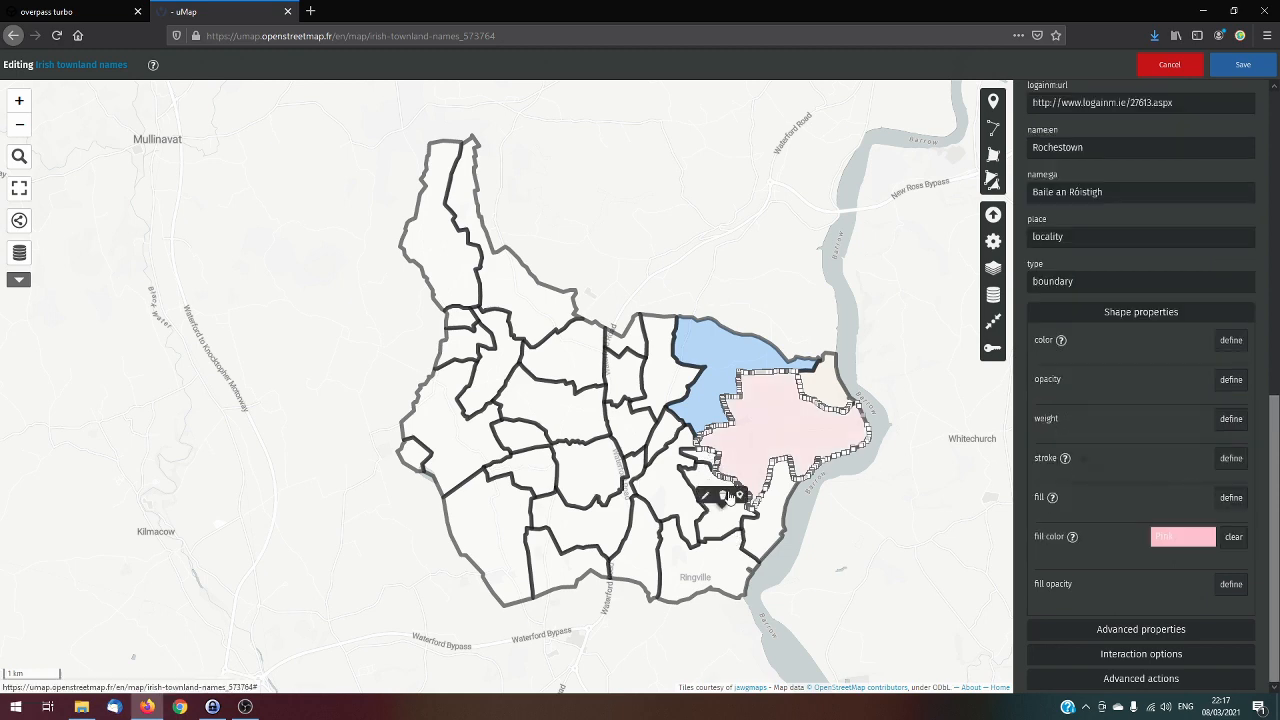
Set the fill color of the Ballyvarring townland, southwest of Rochestown, to light aquamarine green, save the map and close the townland's properties
click(726, 497)
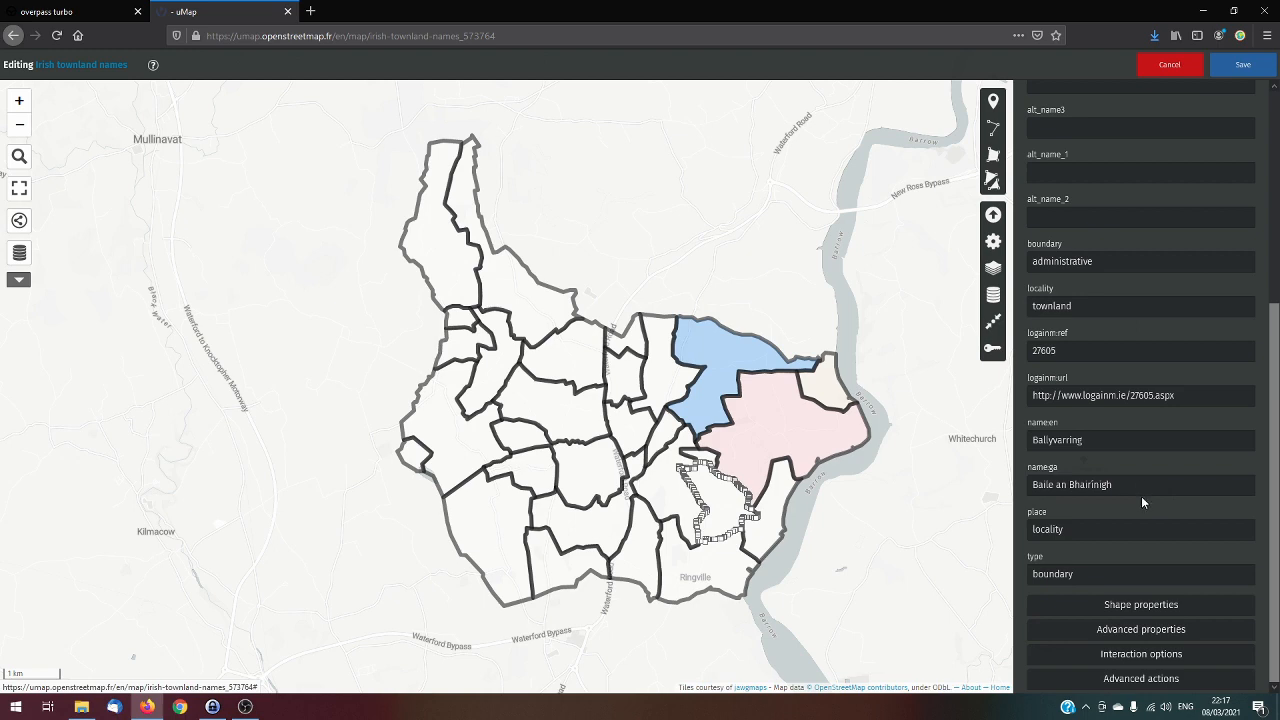
click(1155, 613)
scroll(1232, 606, down, 3)
click(1231, 606)
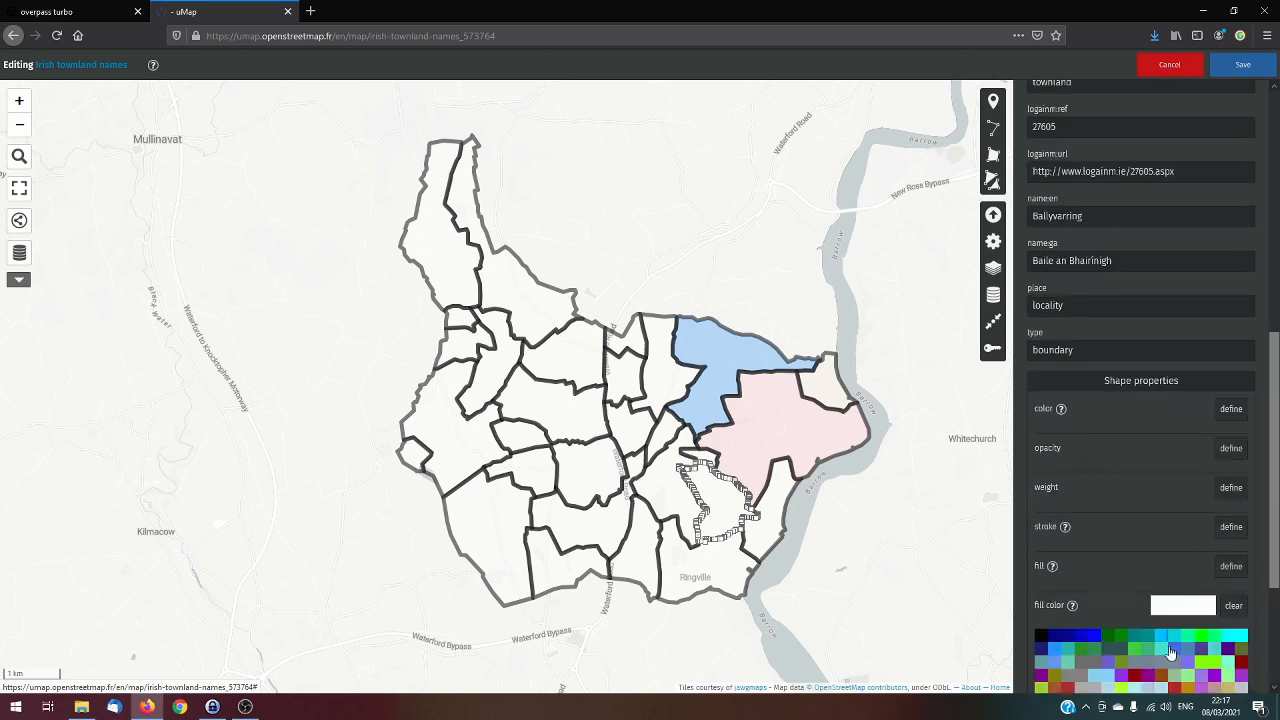
scroll(1170, 645, down, 3)
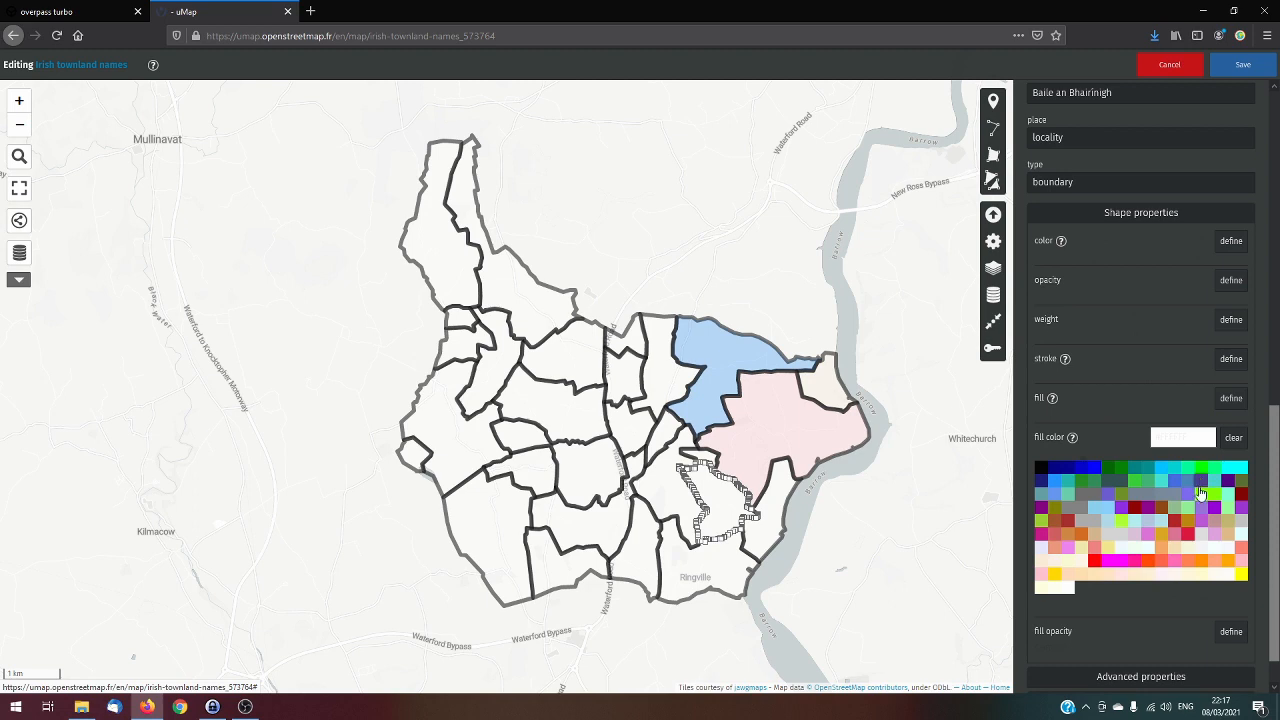
click(1232, 504)
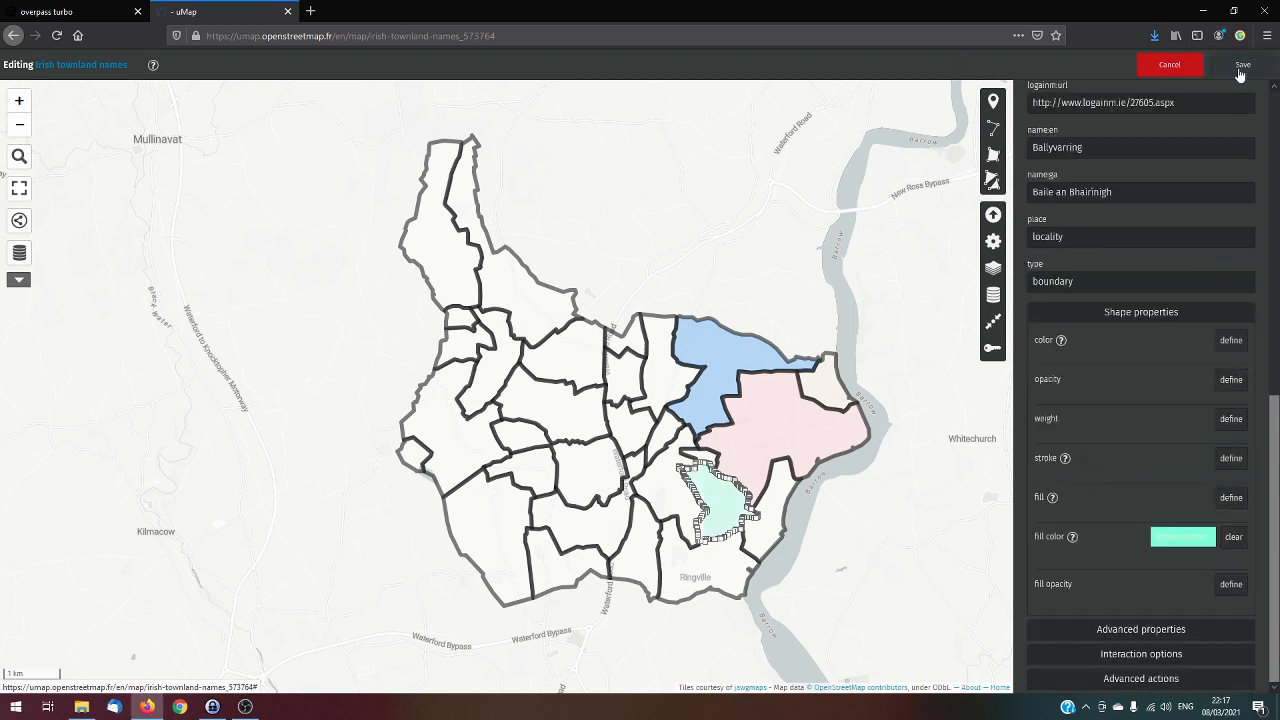
click(964, 437)
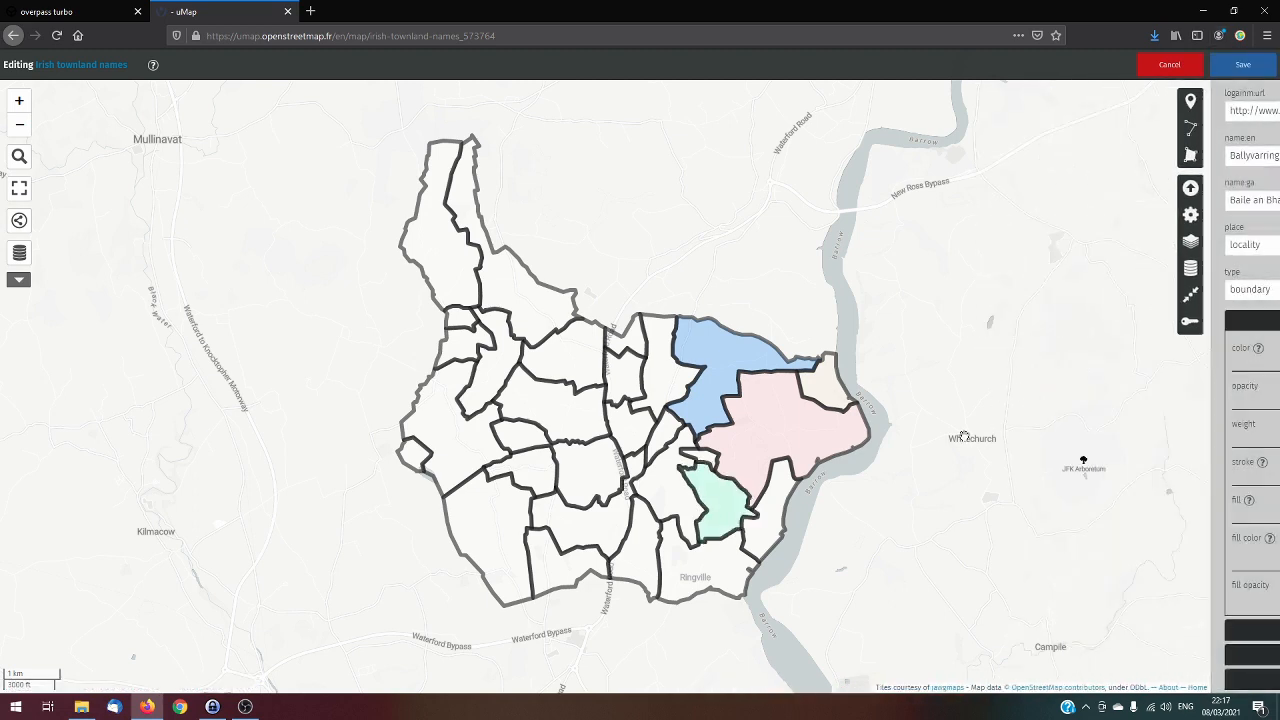
drag(990, 431, 1036, 411)
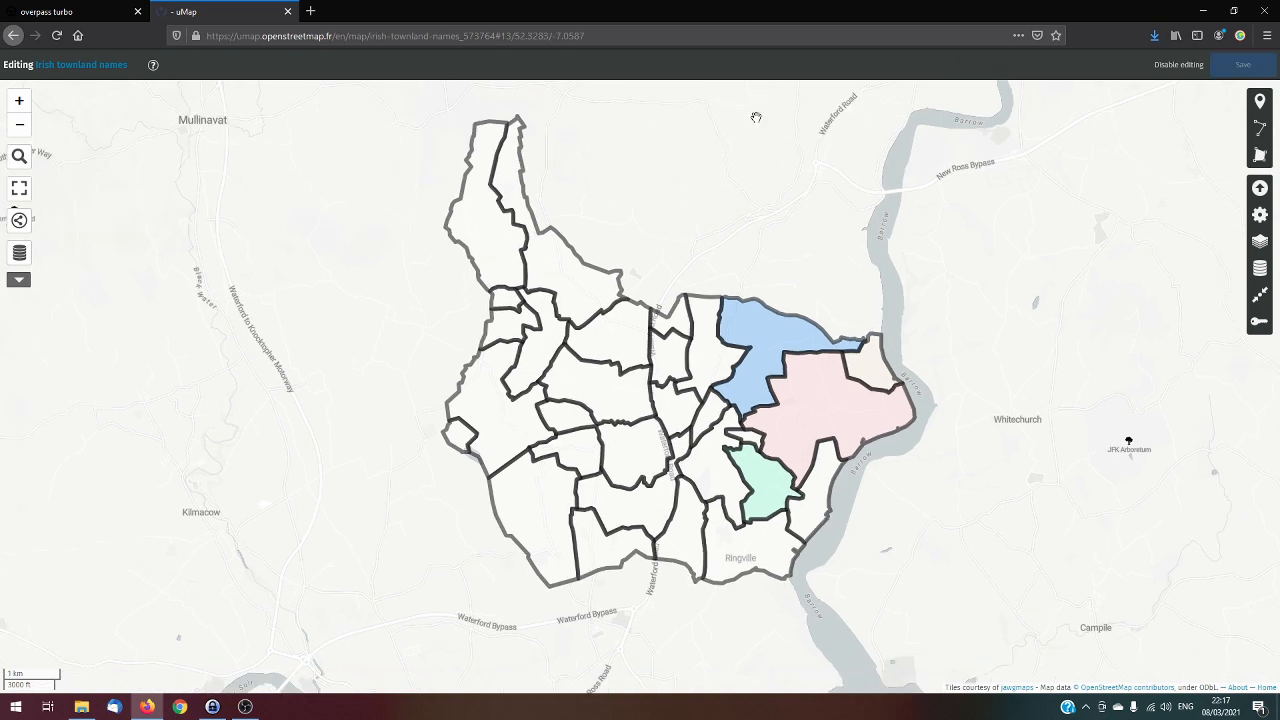
drag(782, 192, 1048, 248)
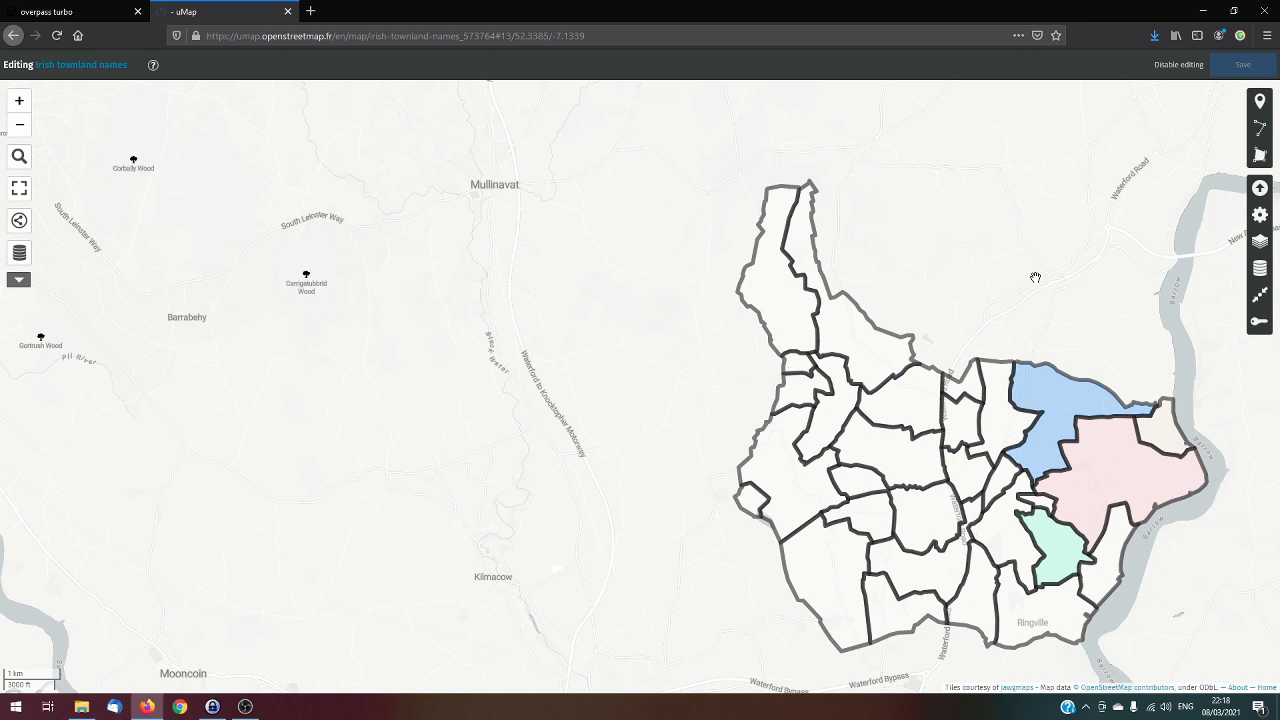
Check the Irish-name popup of the pink Rochestown townland and close it again
drag(1150, 290, 722, 266)
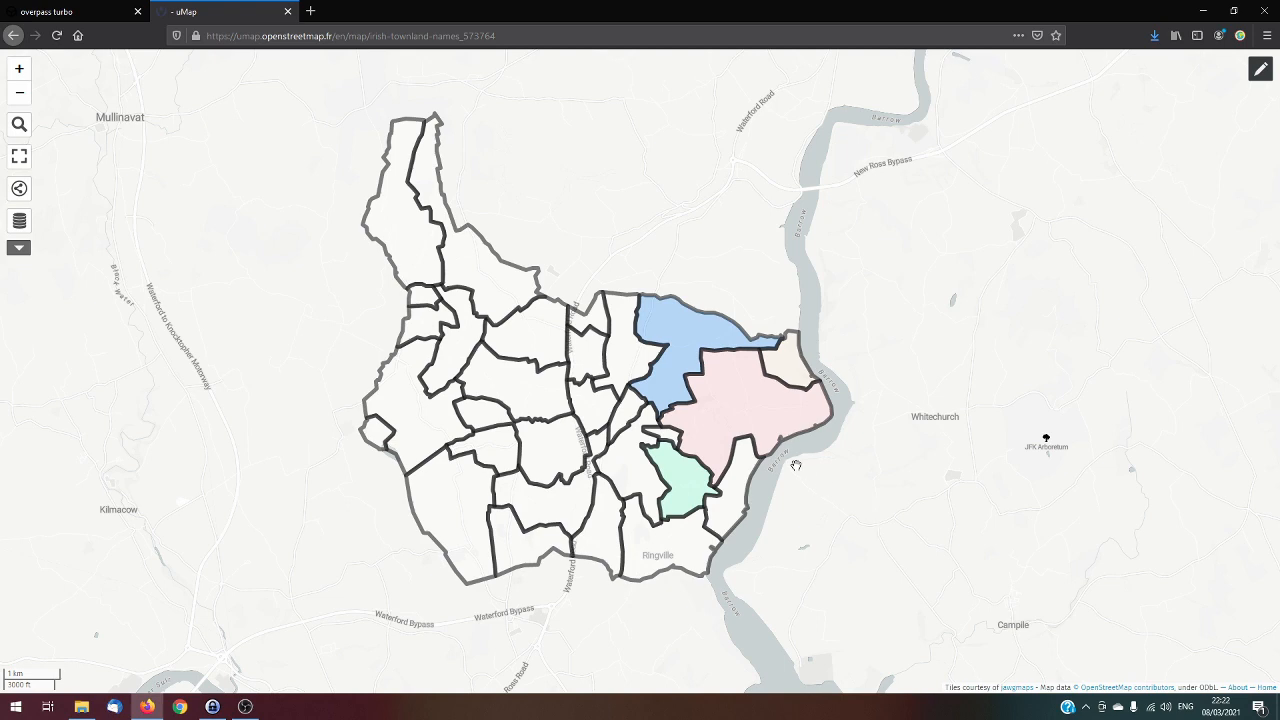
click(727, 398)
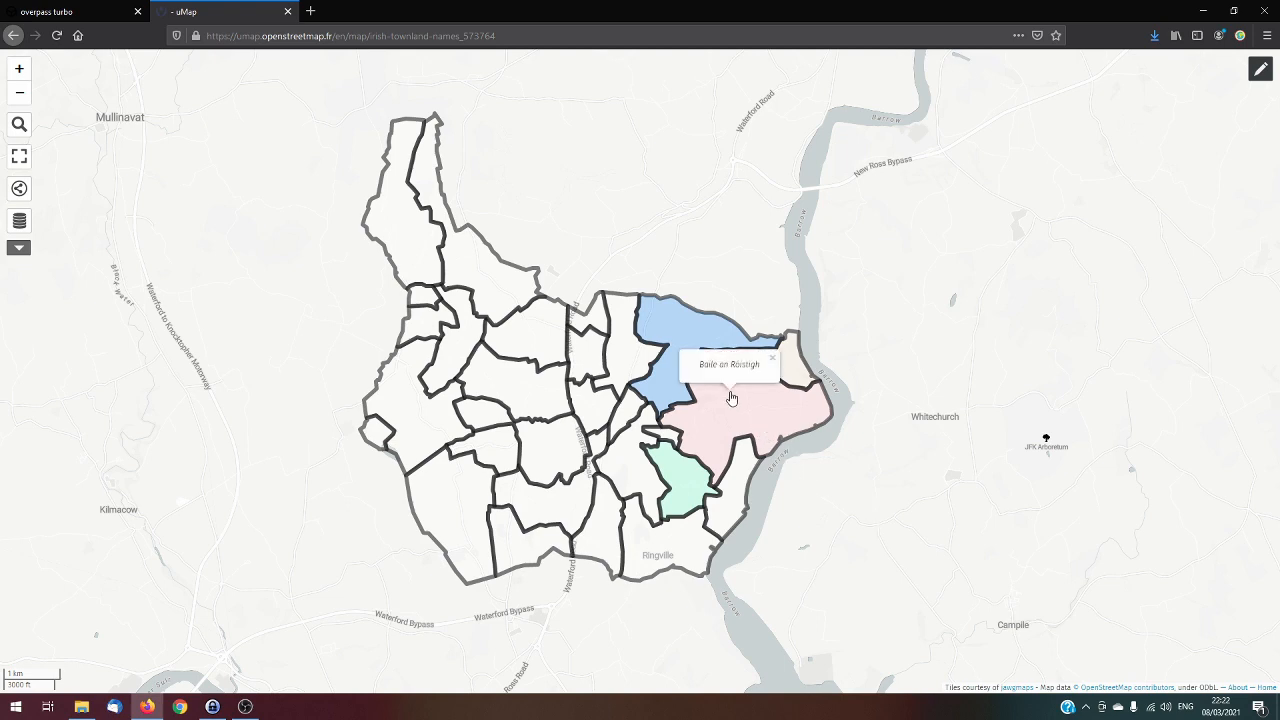
click(854, 352)
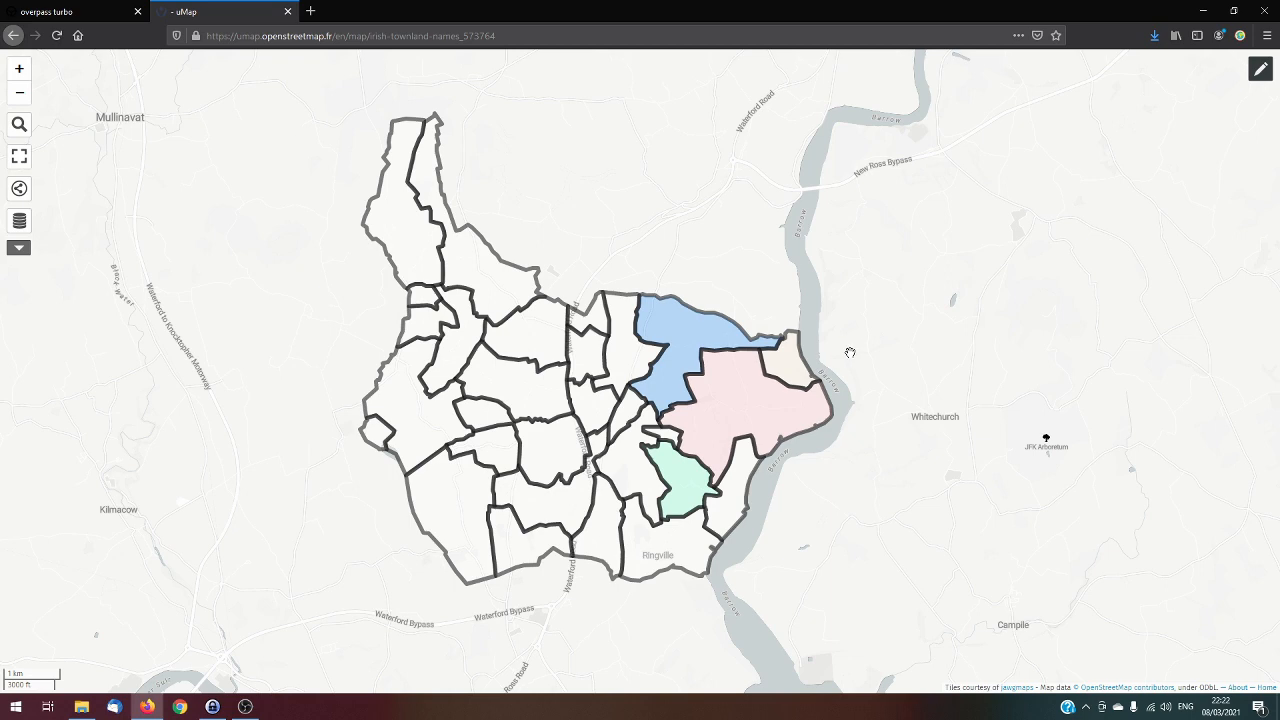
Re-enable editing and set the Kilcolumb layer's labels to display always, with the label direction On the top
click(1260, 68)
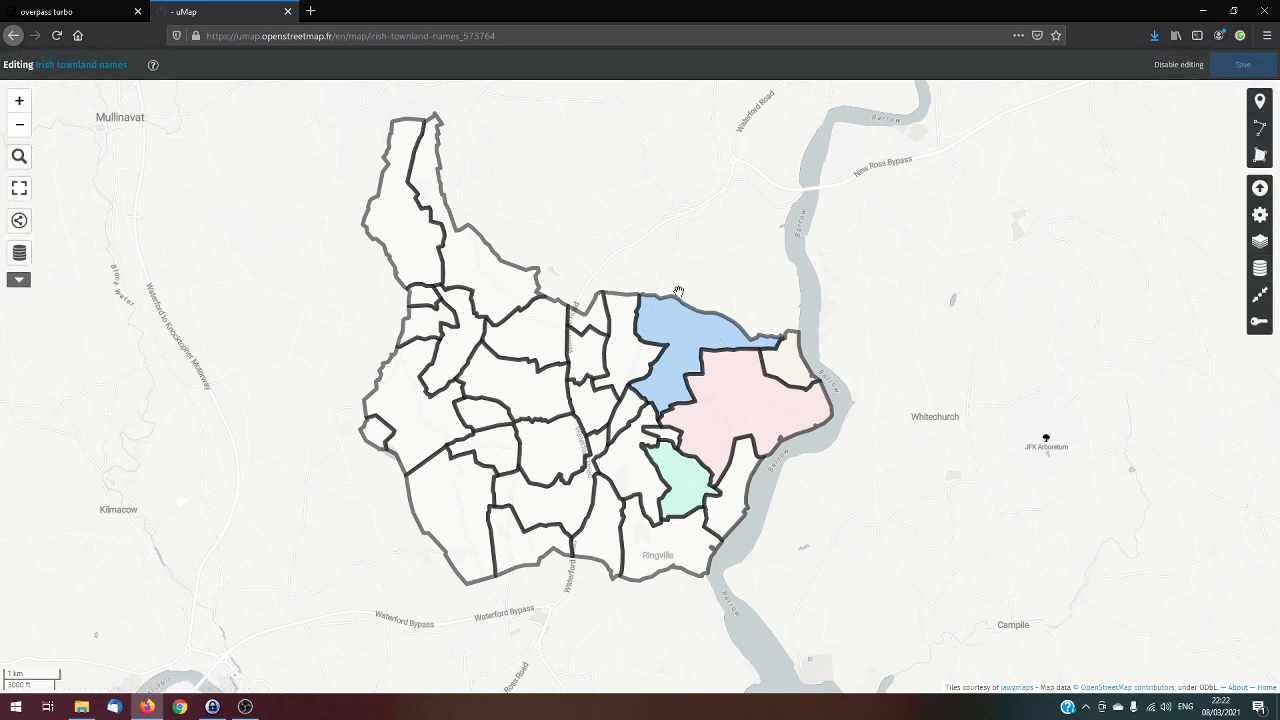
click(1252, 272)
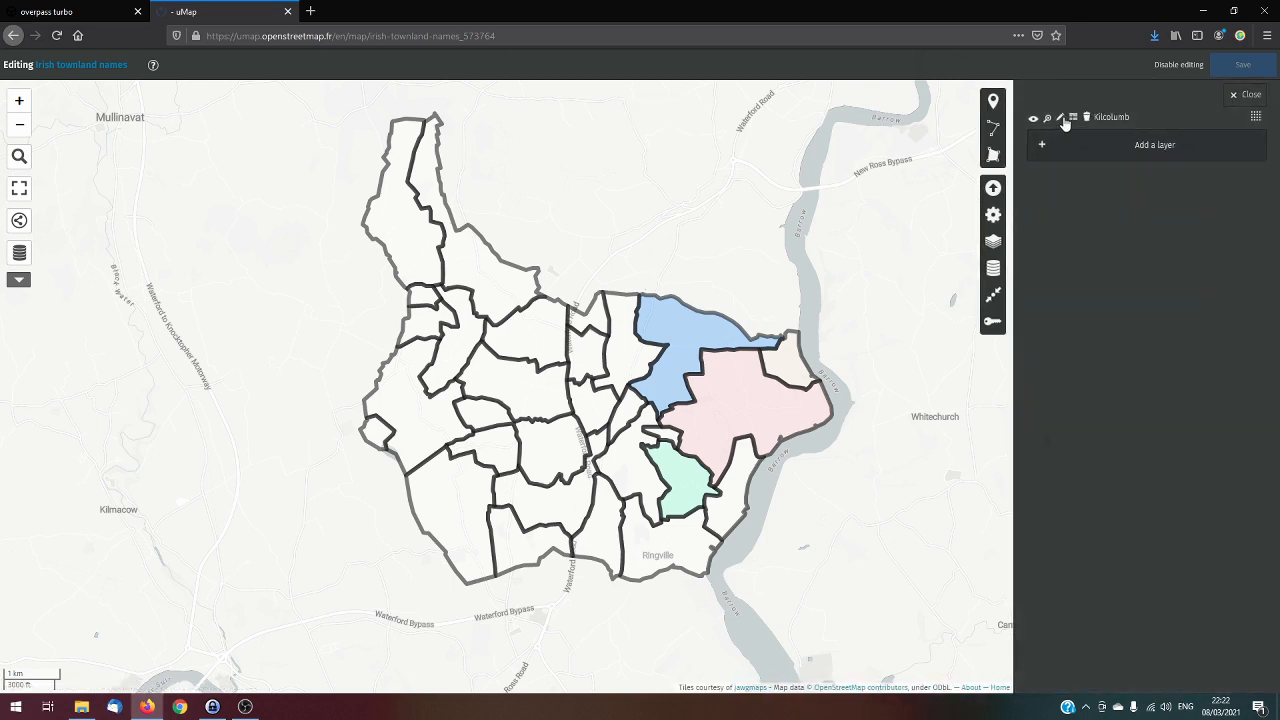
click(1061, 119)
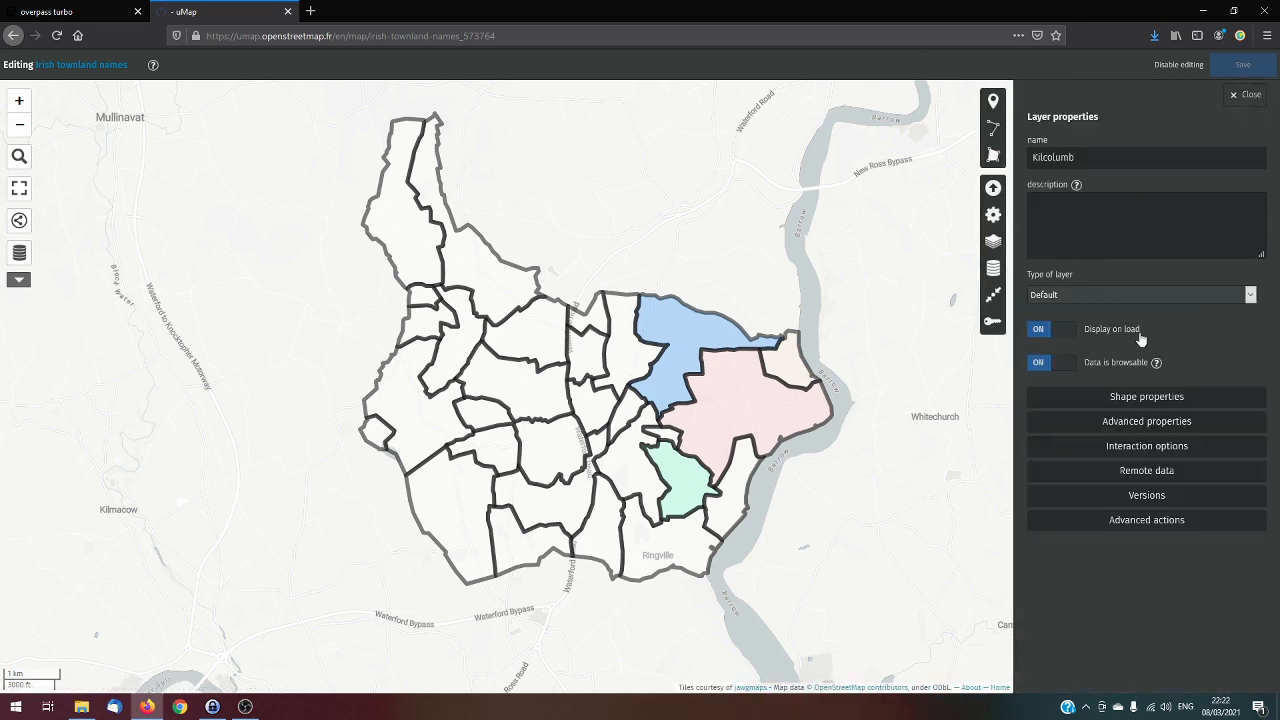
click(1171, 452)
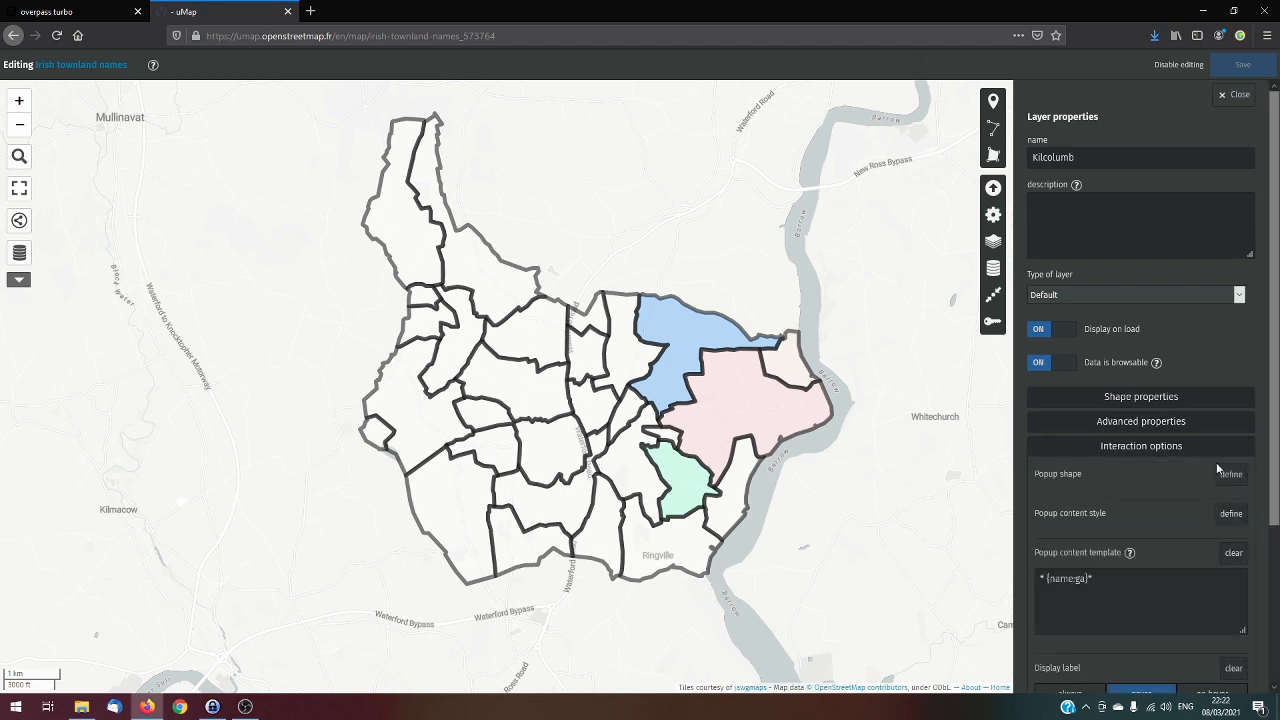
scroll(1217, 418, down, 3)
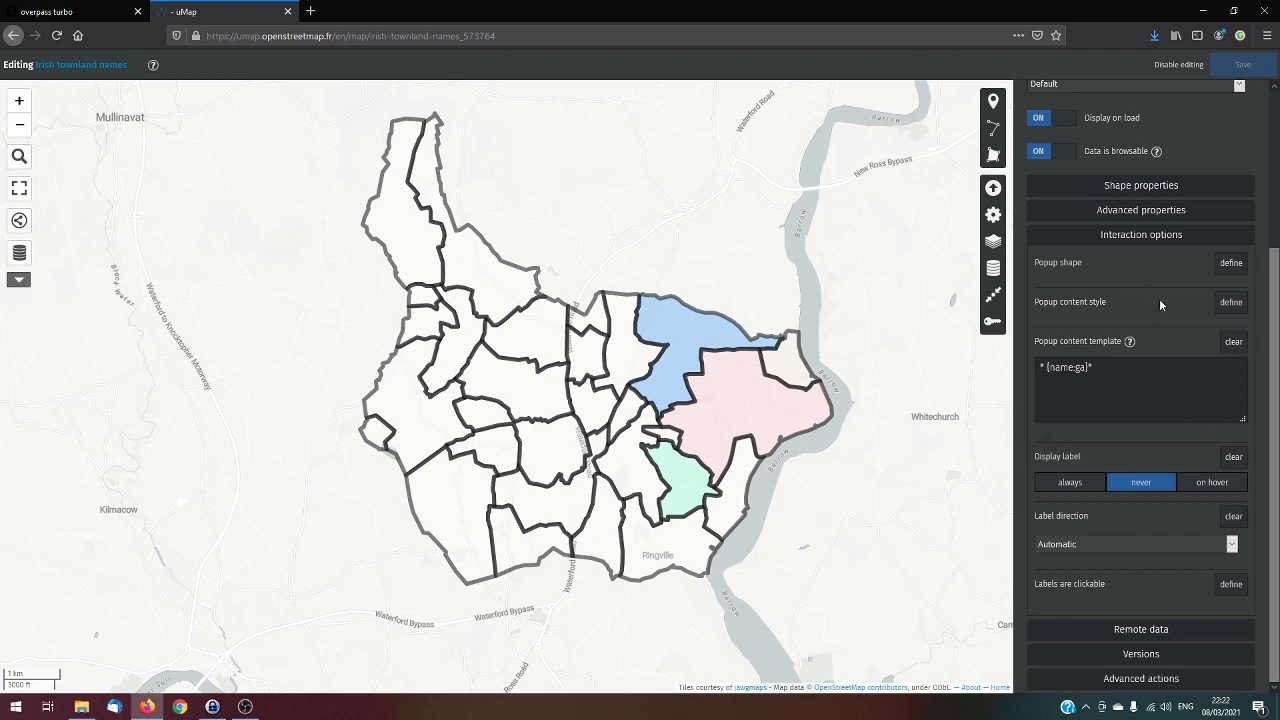
drag(1114, 365, 1024, 372)
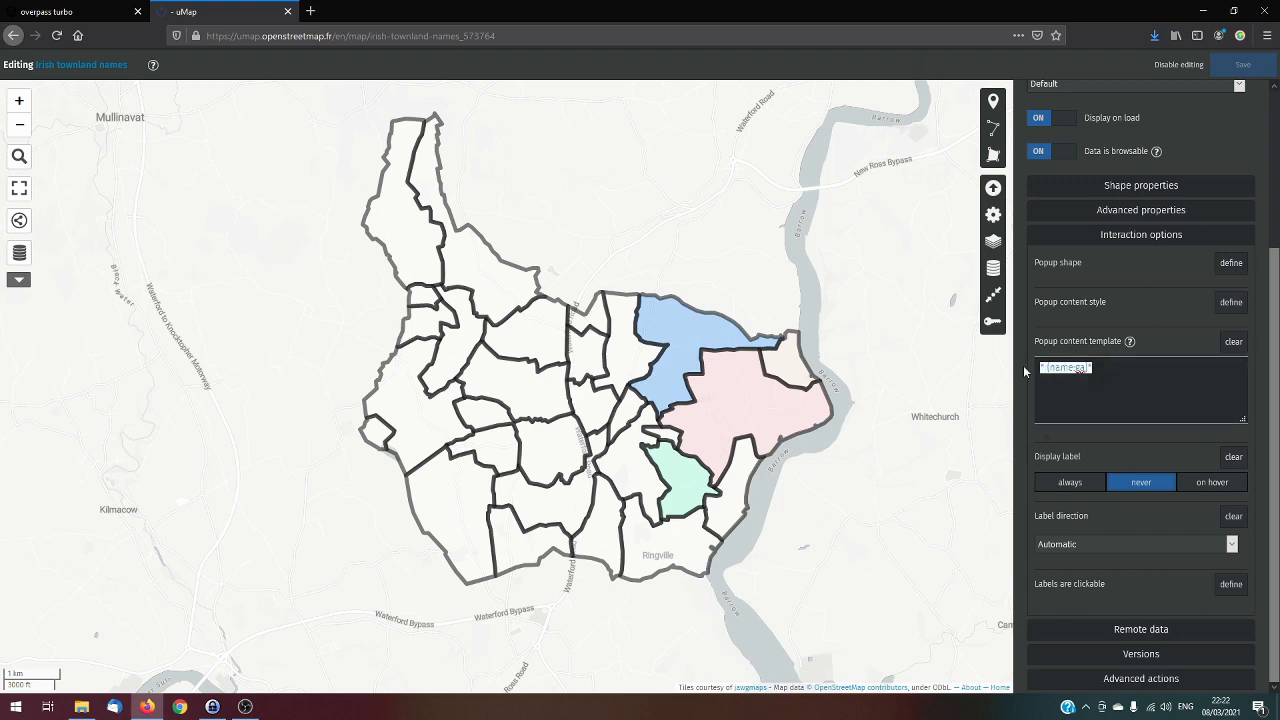
click(1105, 365)
drag(1037, 457, 1096, 457)
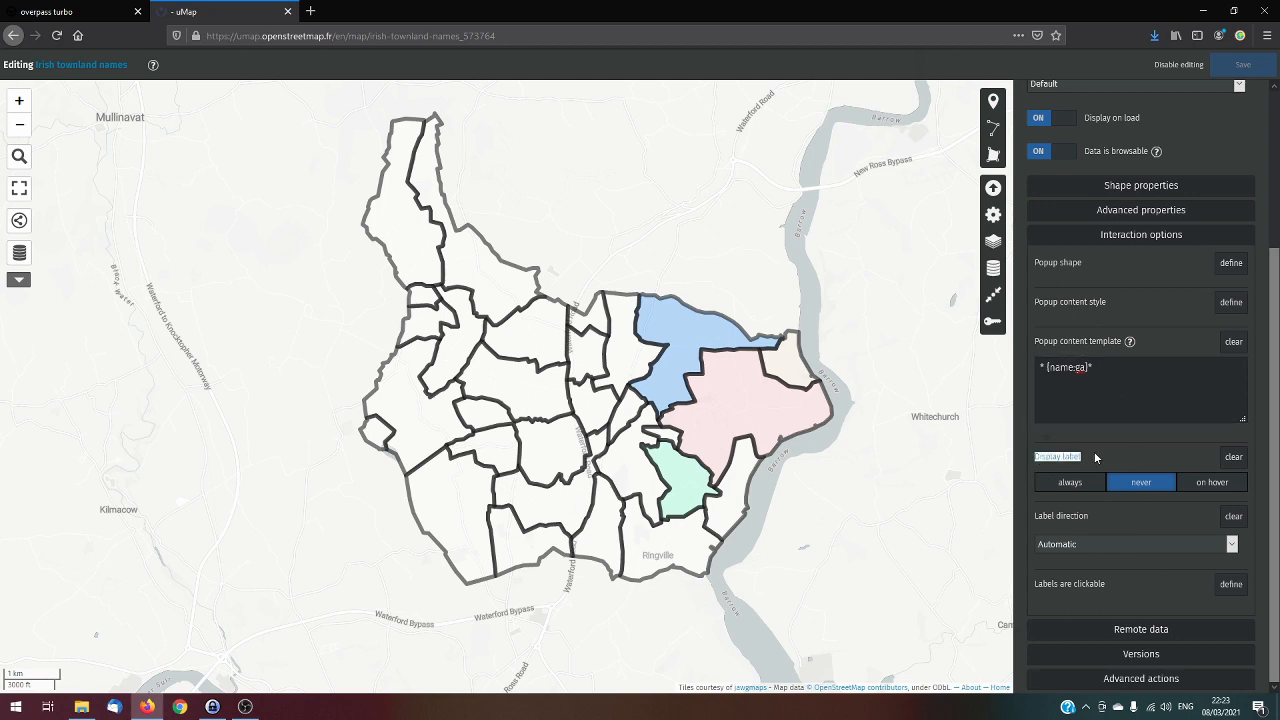
click(1160, 457)
click(1071, 484)
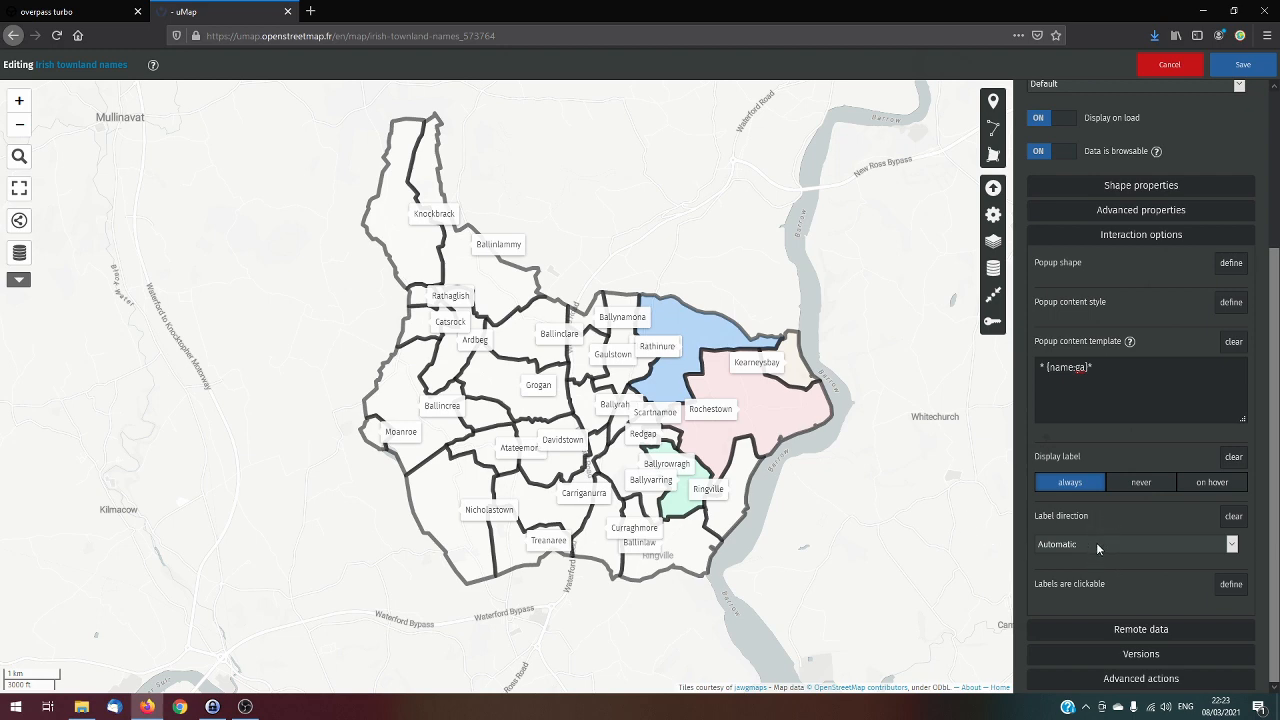
click(1080, 623)
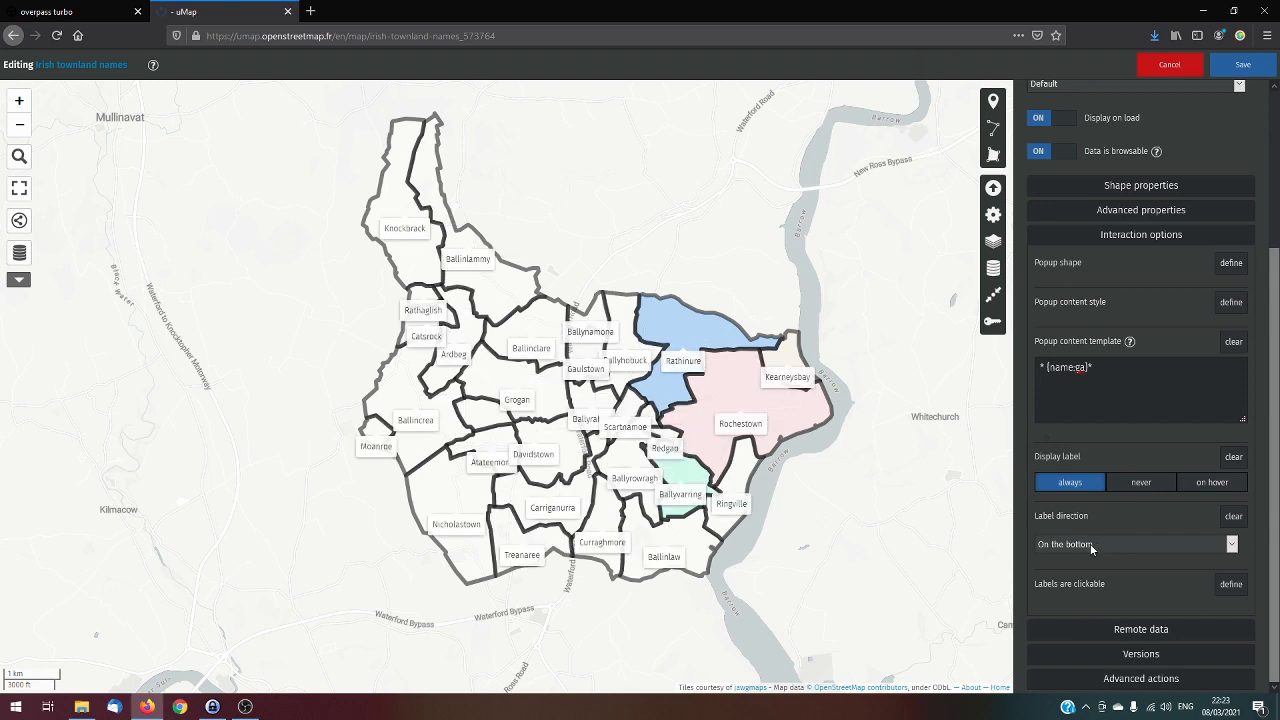
key(Up)
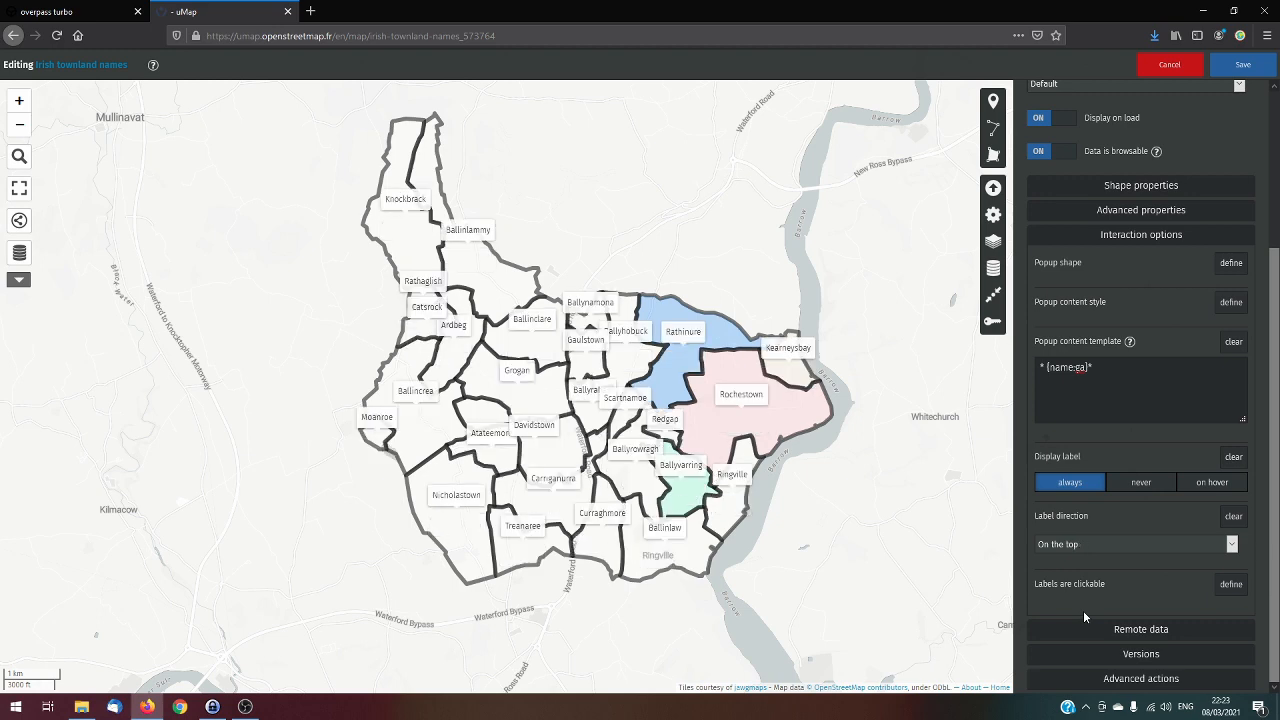
Examine how the townland labels fit within their boundaries at different zoom levels, especially around Ballynamona, Gaulstown and Ballyhobuck
scroll(801, 477, up, 1)
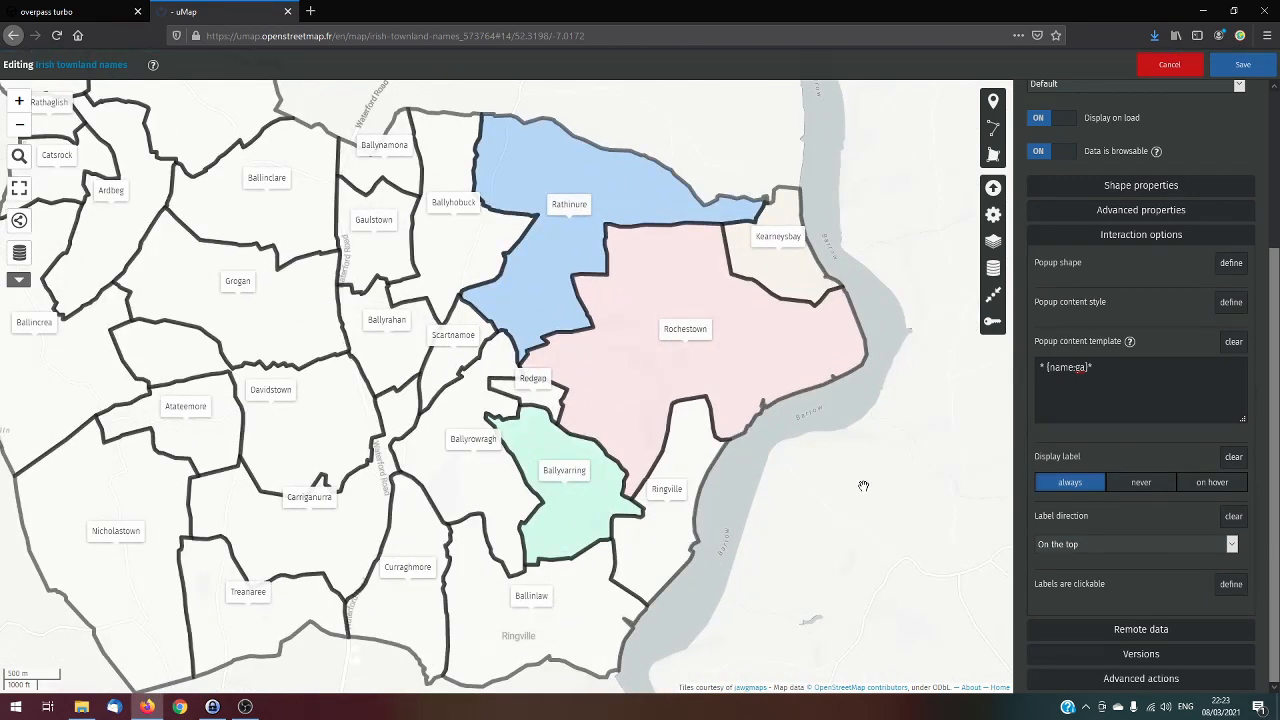
scroll(822, 480, down, 1)
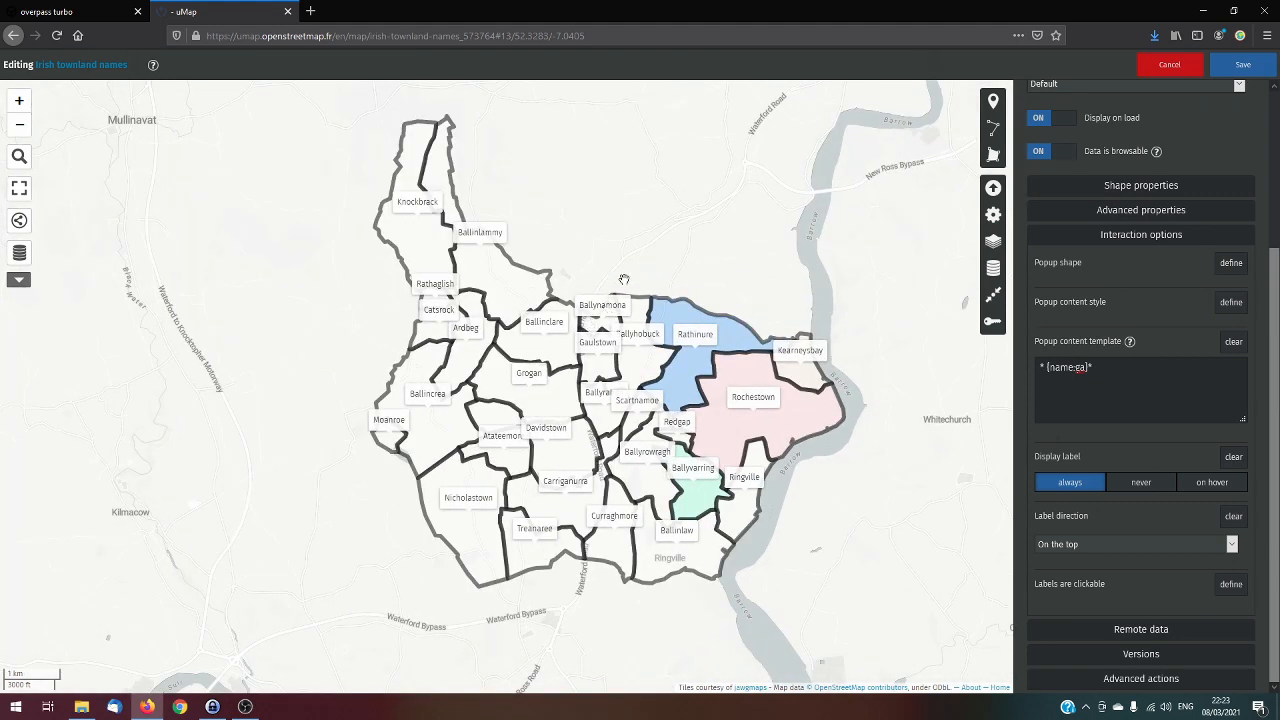
scroll(644, 243, up, 1)
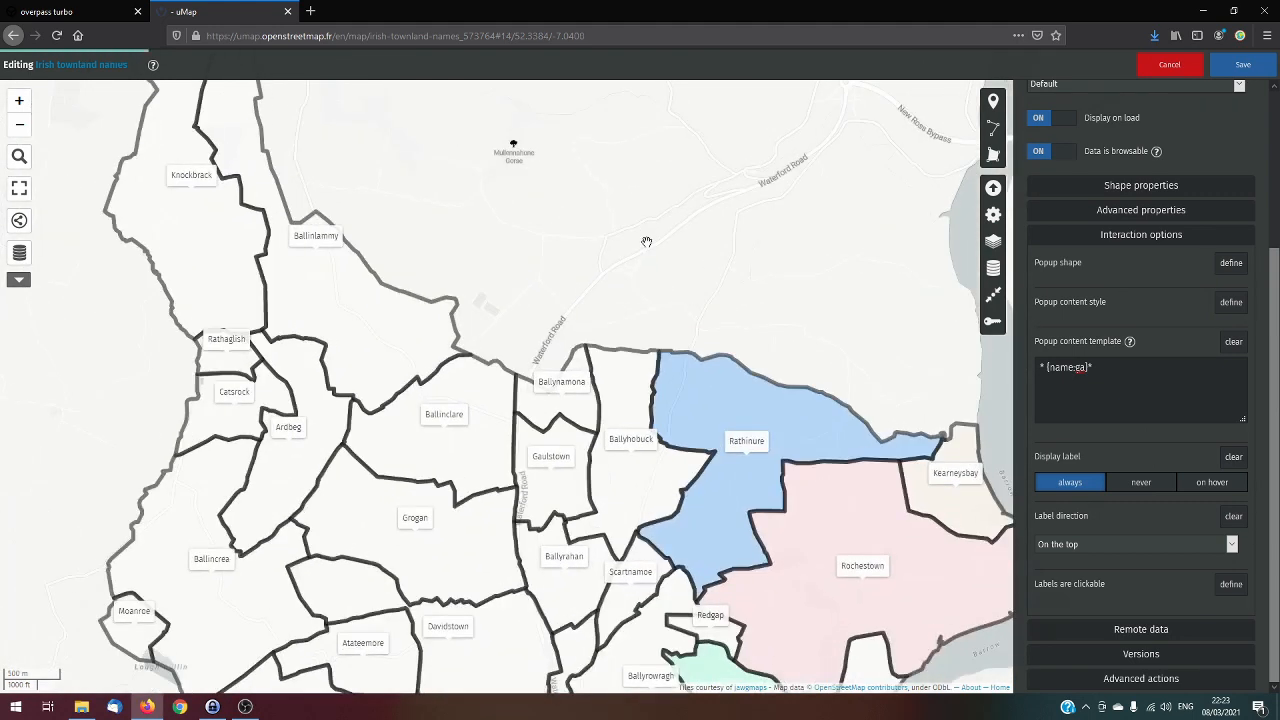
drag(743, 309, 716, 148)
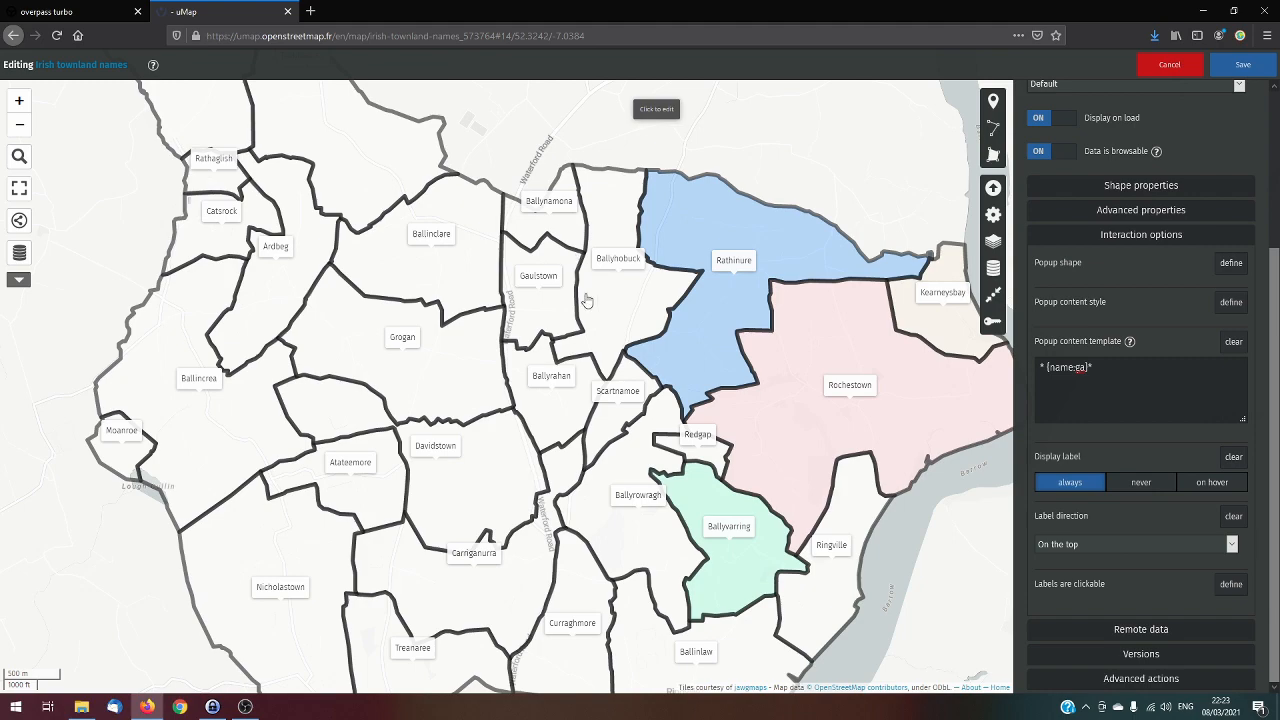
scroll(587, 300, down, 1)
scroll(556, 283, up, 1)
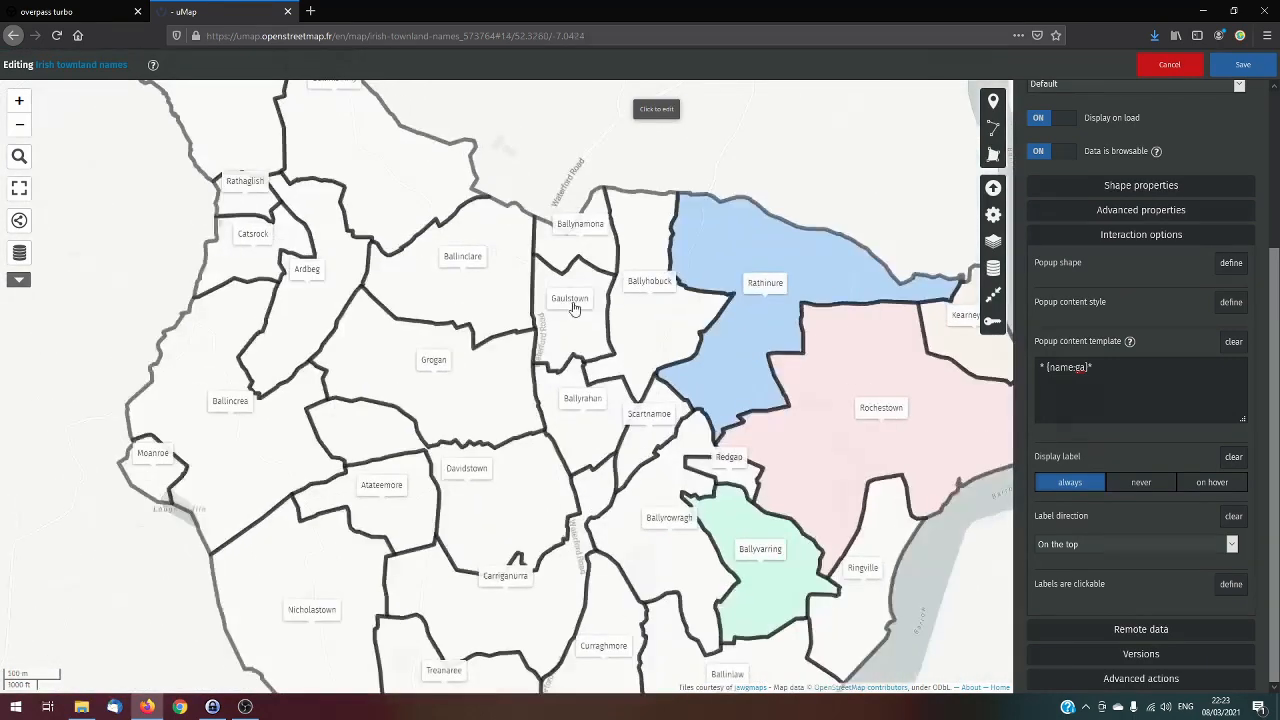
scroll(566, 300, up, 1)
scroll(530, 300, down, 1)
scroll(525, 298, down, 1)
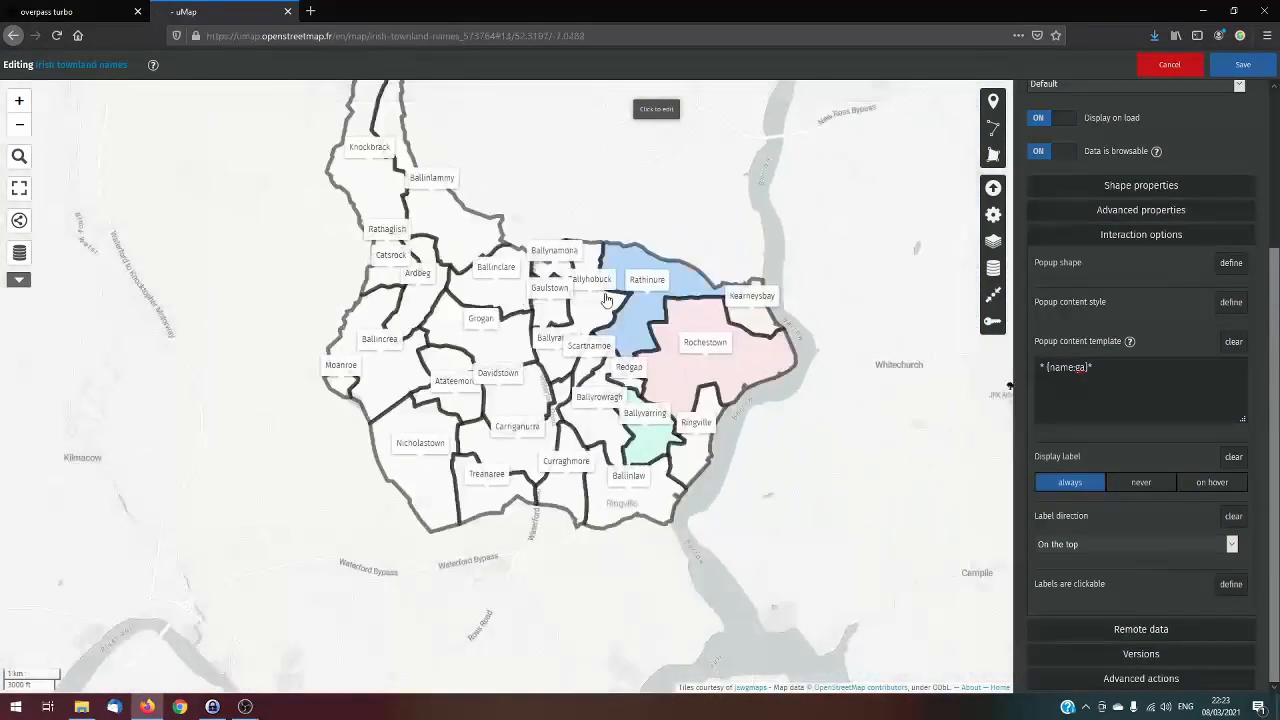
drag(696, 151, 717, 246)
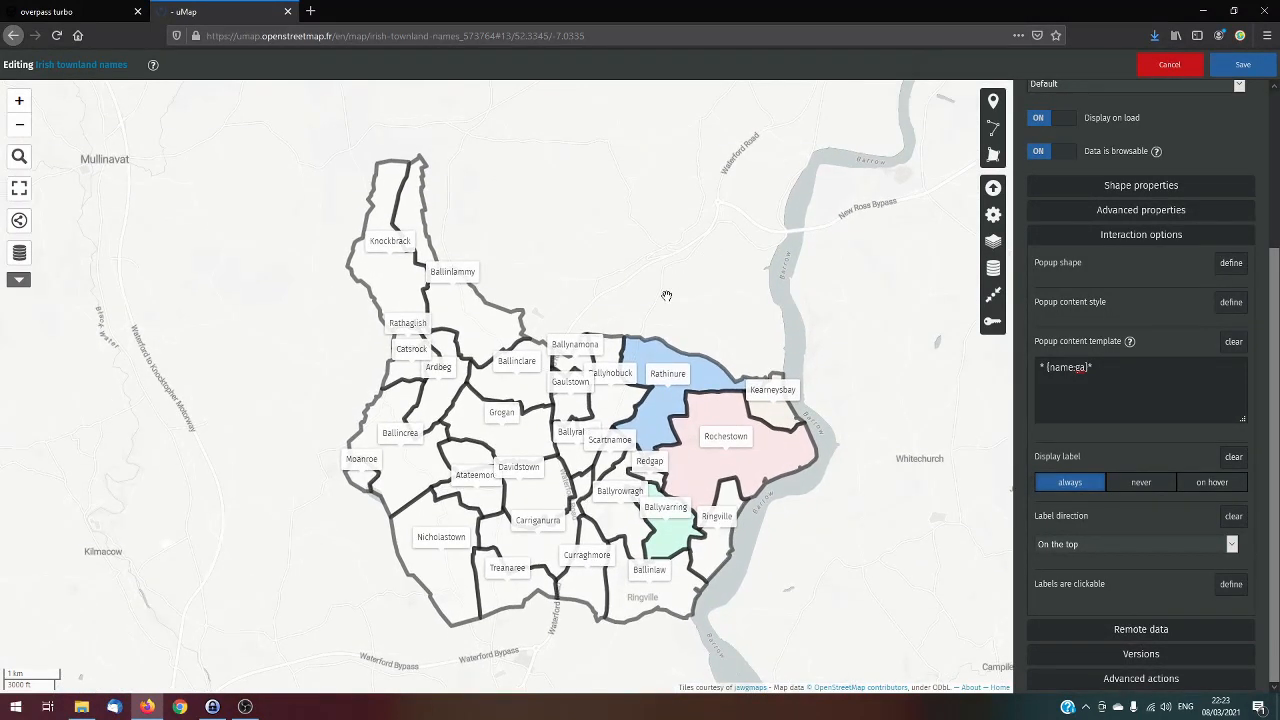
scroll(665, 301, up, 1)
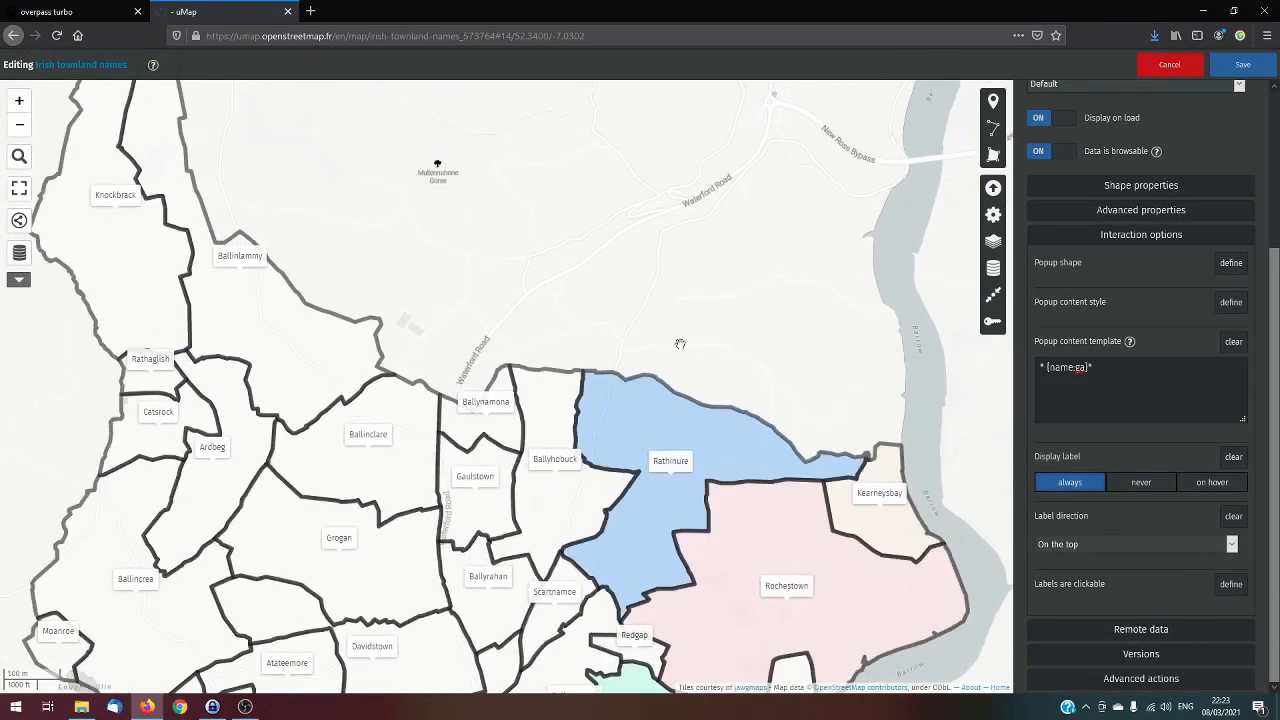
drag(668, 300, 703, 188)
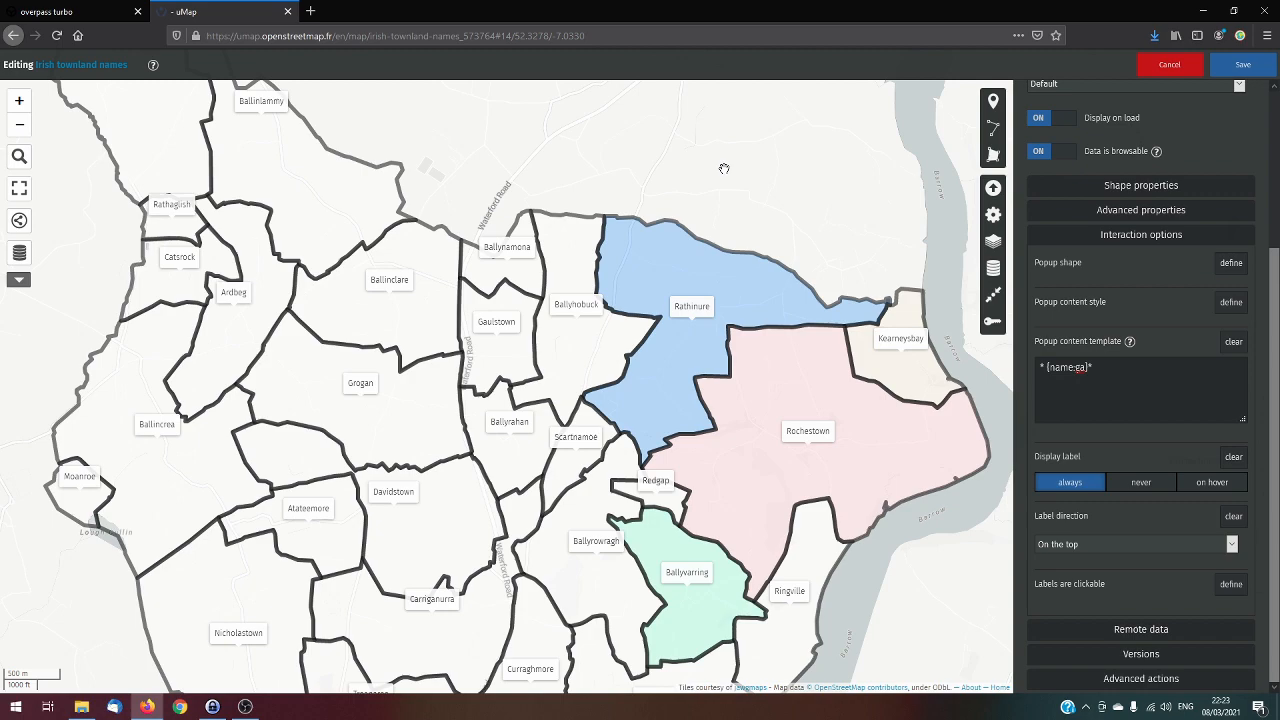
scroll(588, 375, up, 1)
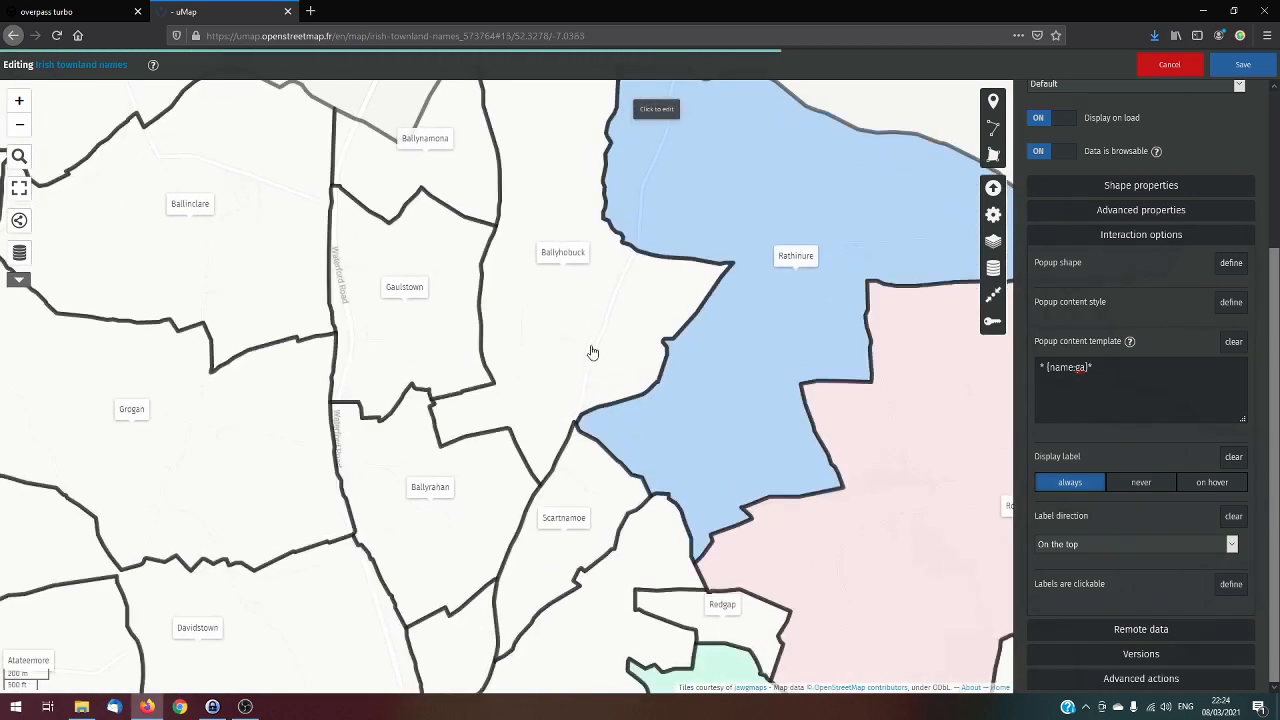
scroll(626, 270, down, 1)
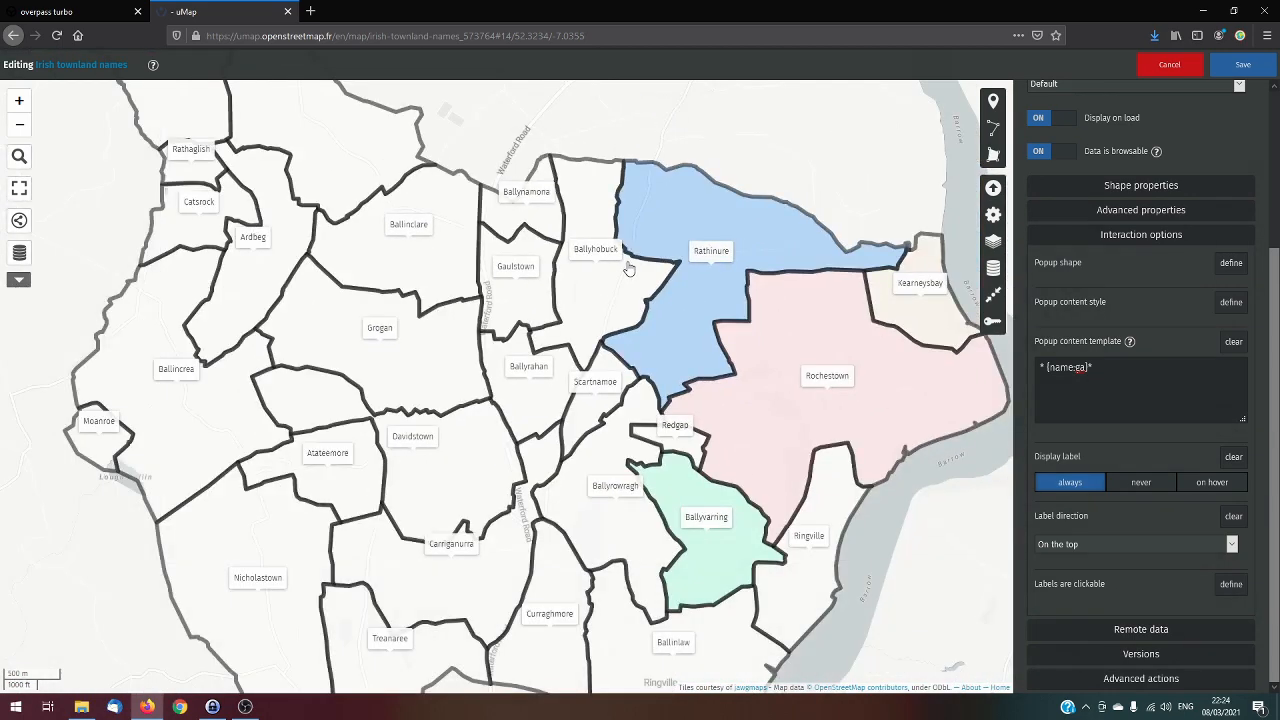
scroll(628, 270, down, 1)
scroll(606, 263, up, 1)
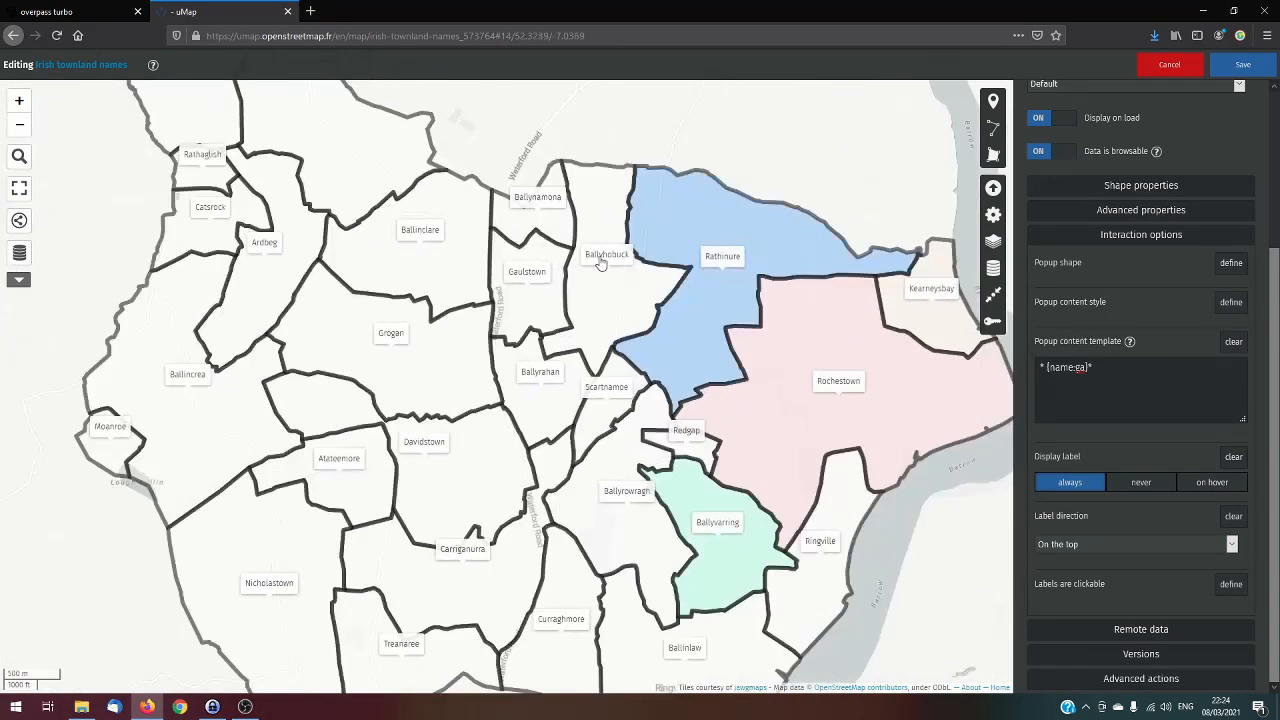
scroll(555, 230, up, 1)
scroll(505, 153, up, 1)
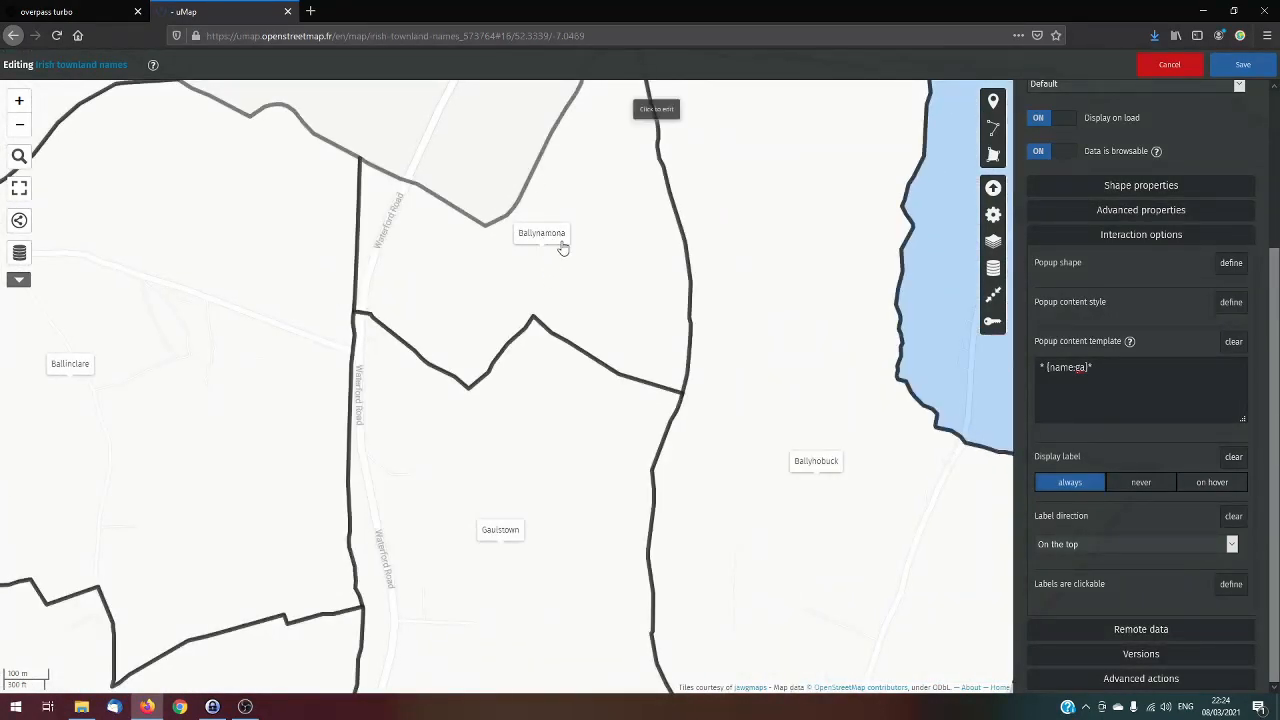
scroll(563, 246, down, 1)
scroll(582, 241, down, 1)
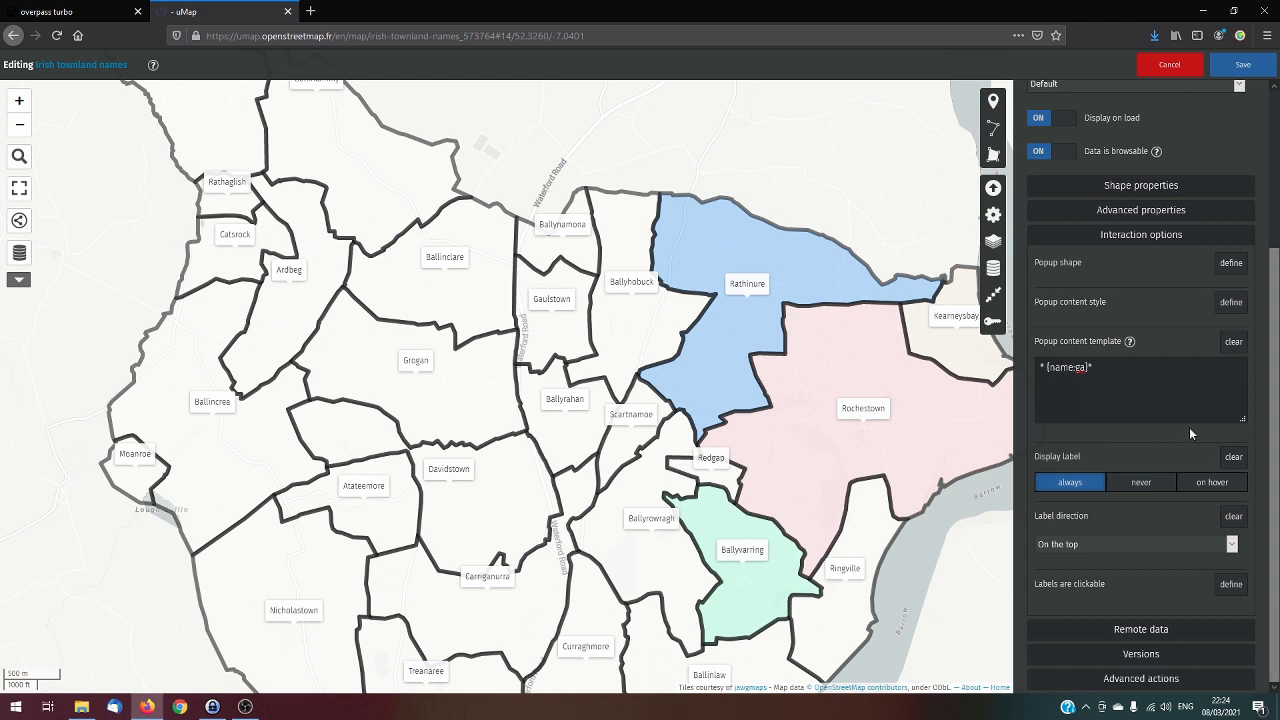
Set the Kilcolumb layer's label key to name:ga and save the map
click(1141, 211)
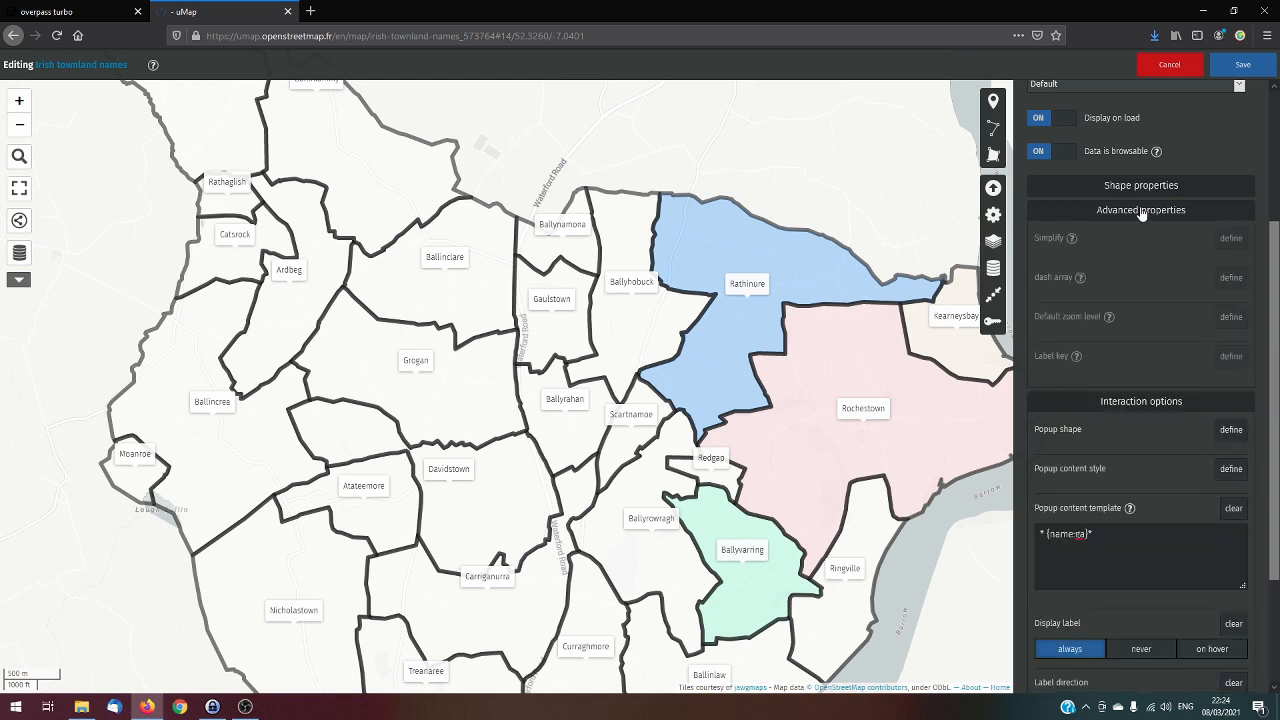
click(1128, 412)
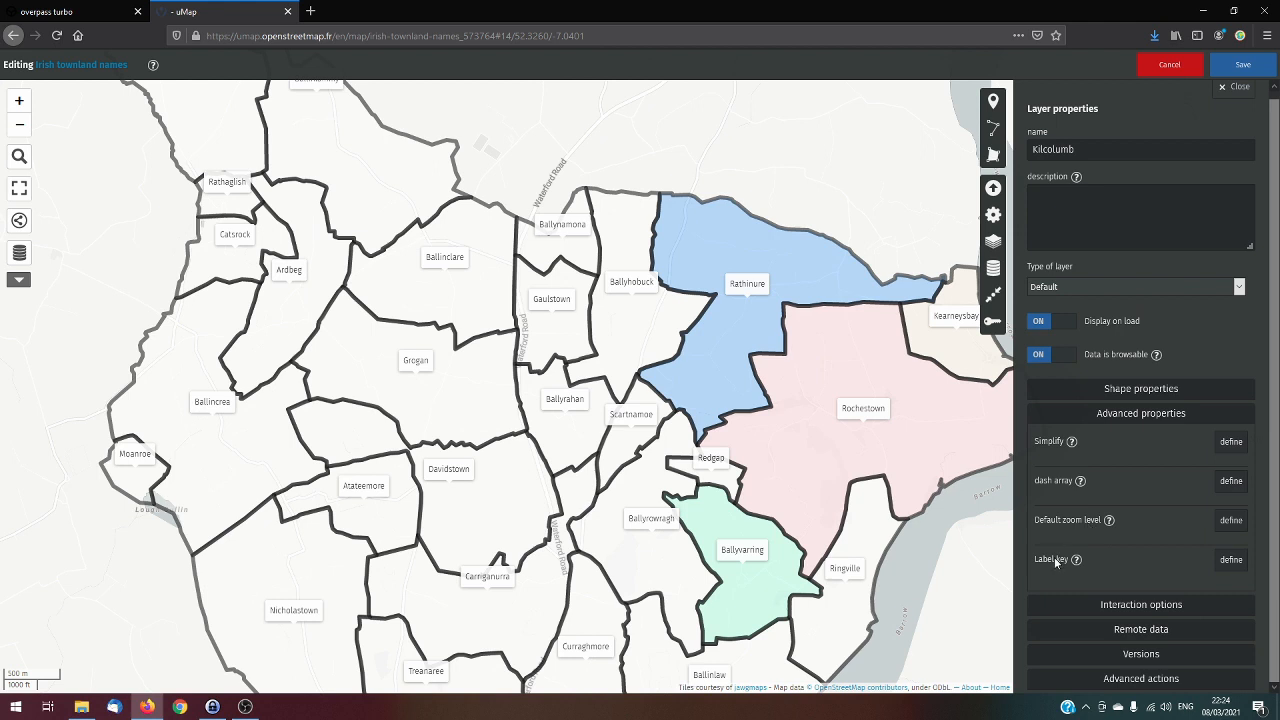
click(1240, 564)
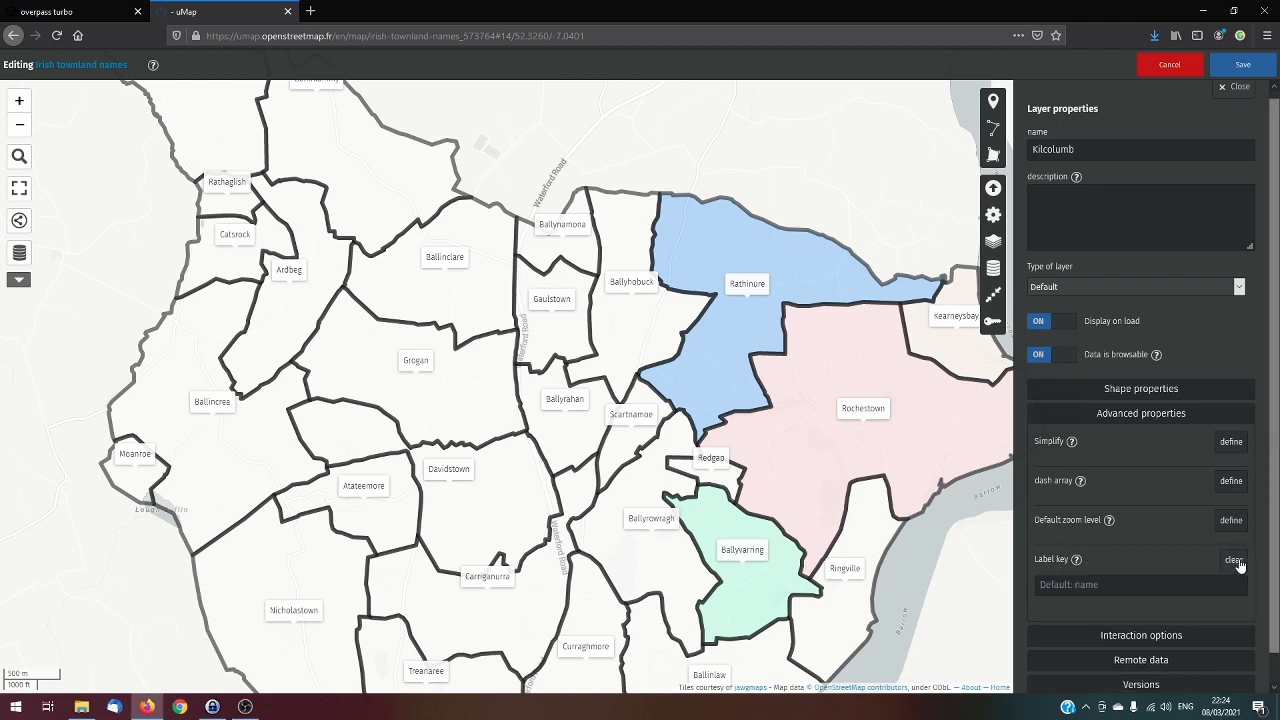
click(1132, 585)
text(name)
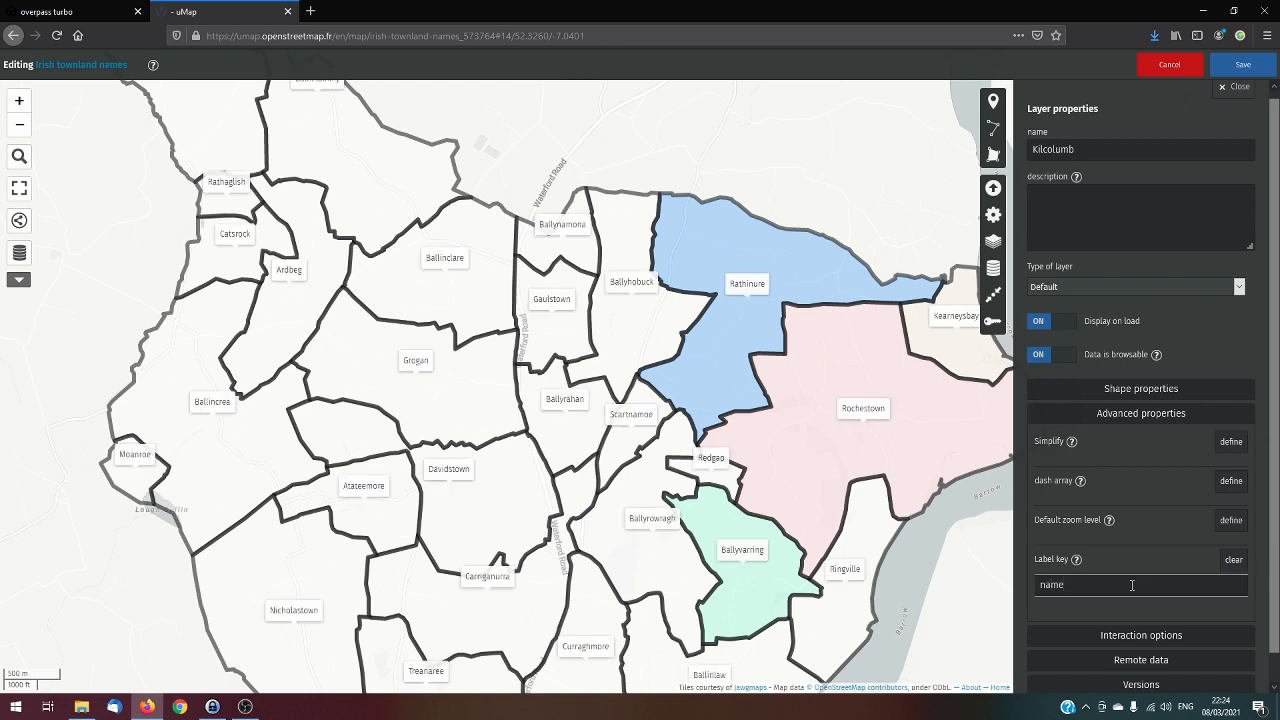
text(:ga)
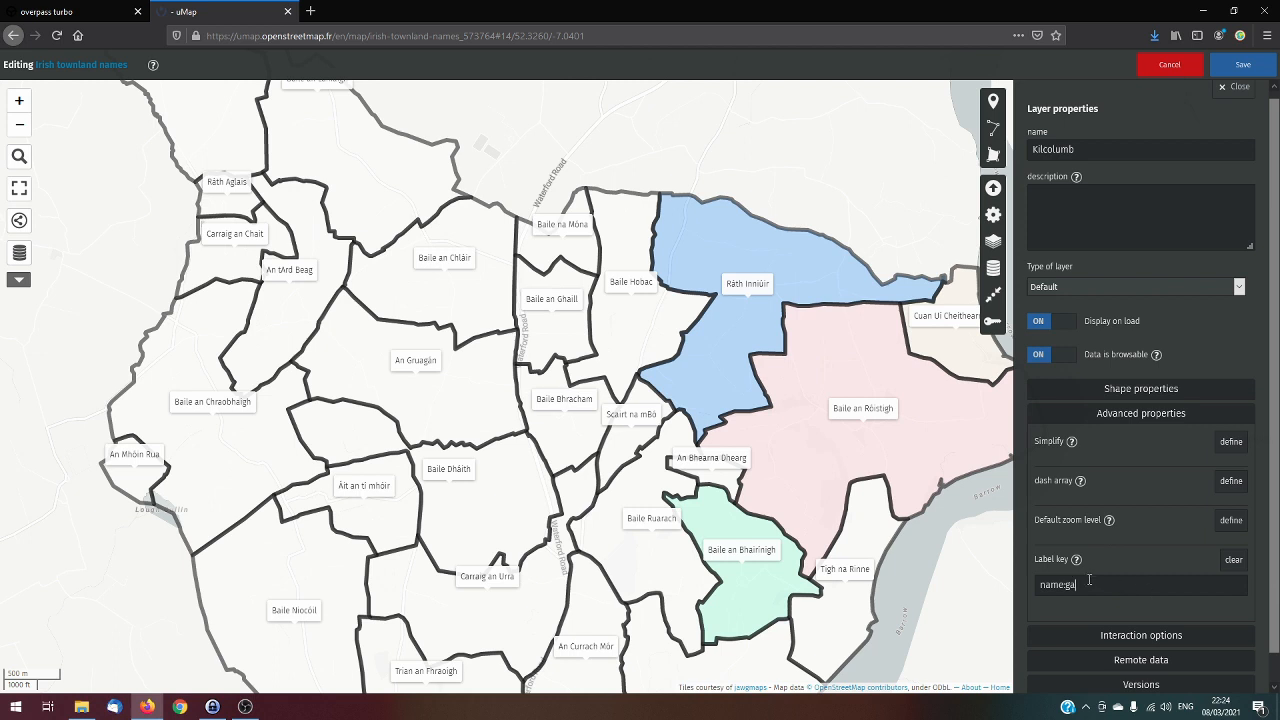
click(1245, 67)
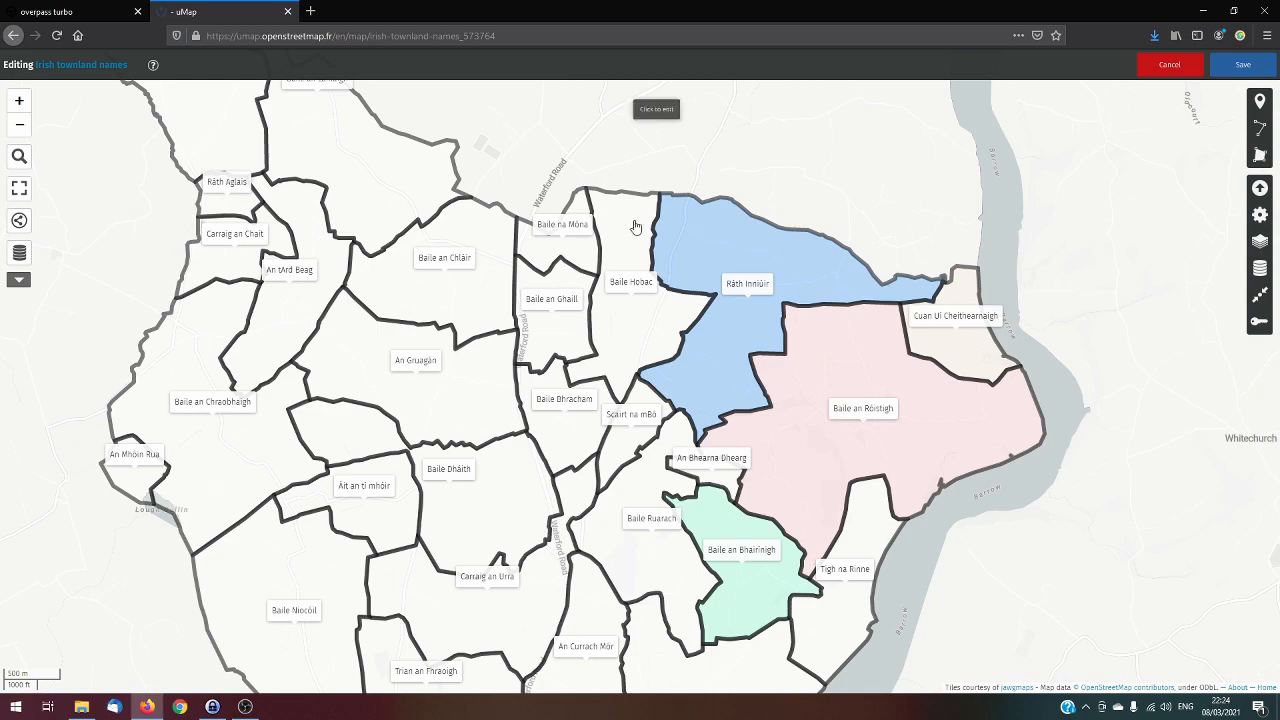
scroll(636, 222, down, 1)
drag(681, 184, 681, 275)
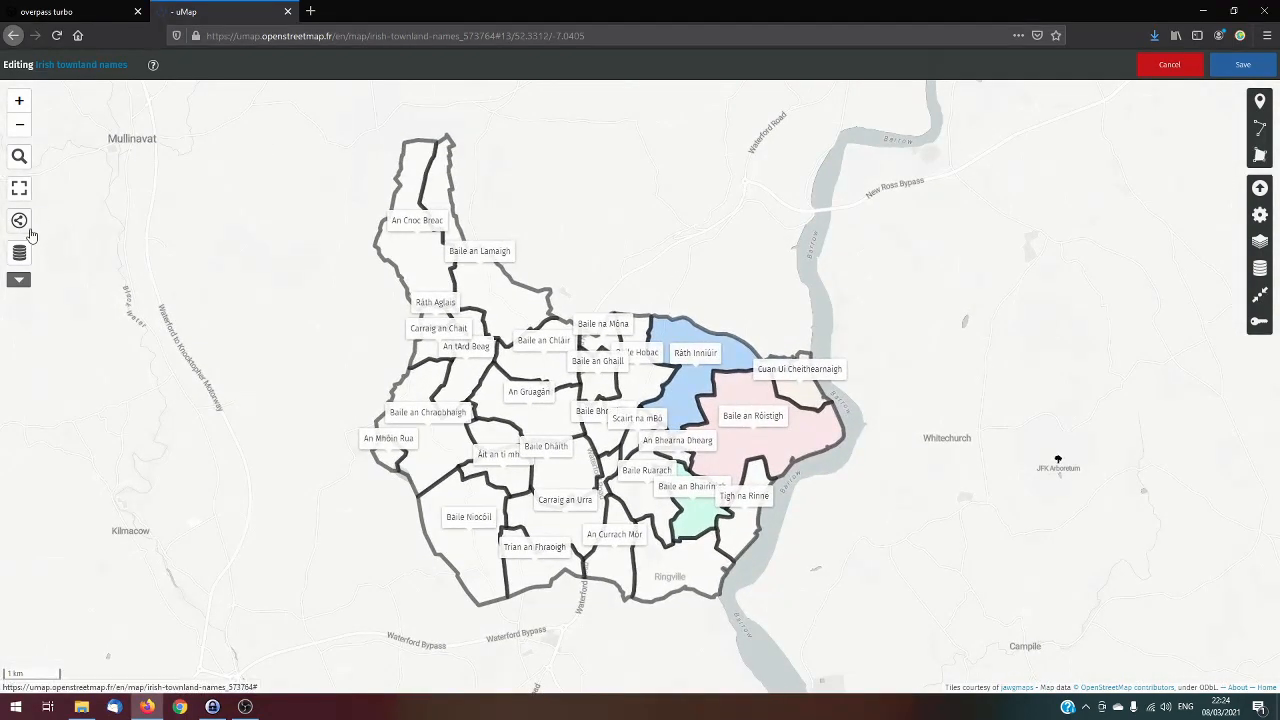
key(ctrl+s)
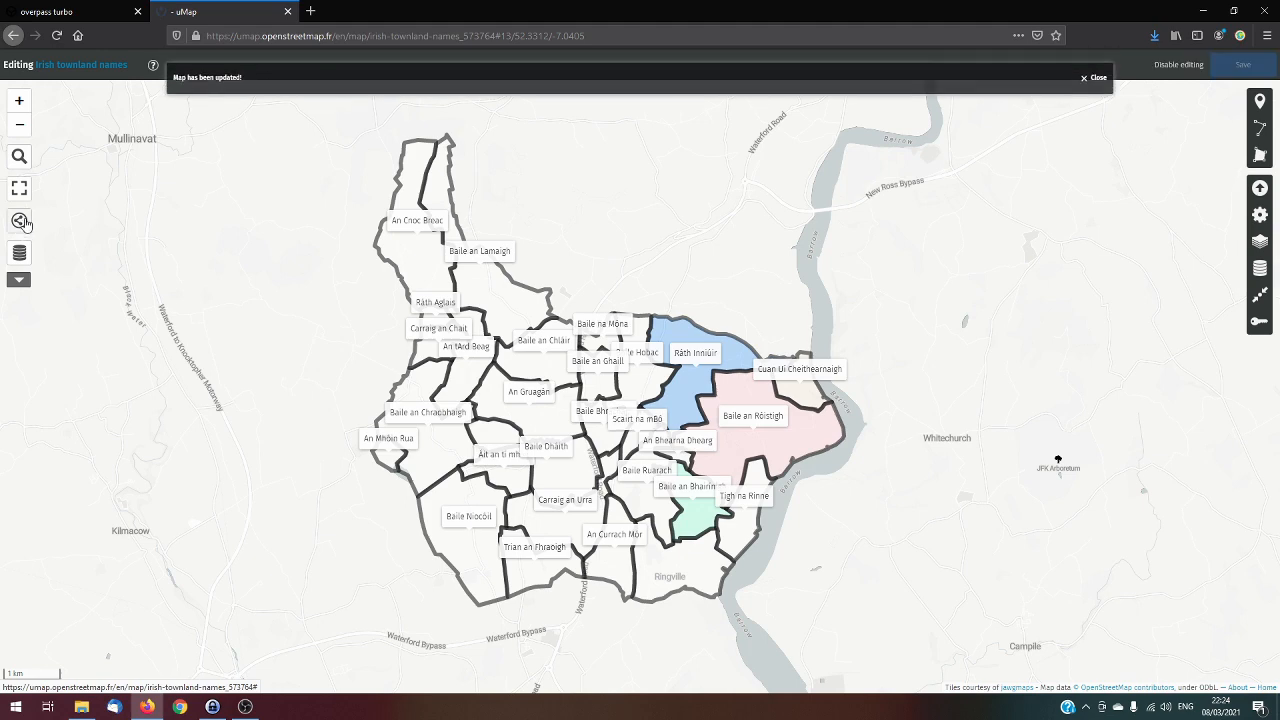
Open the map's embed and download options and select the complete iframe embed code
click(19, 220)
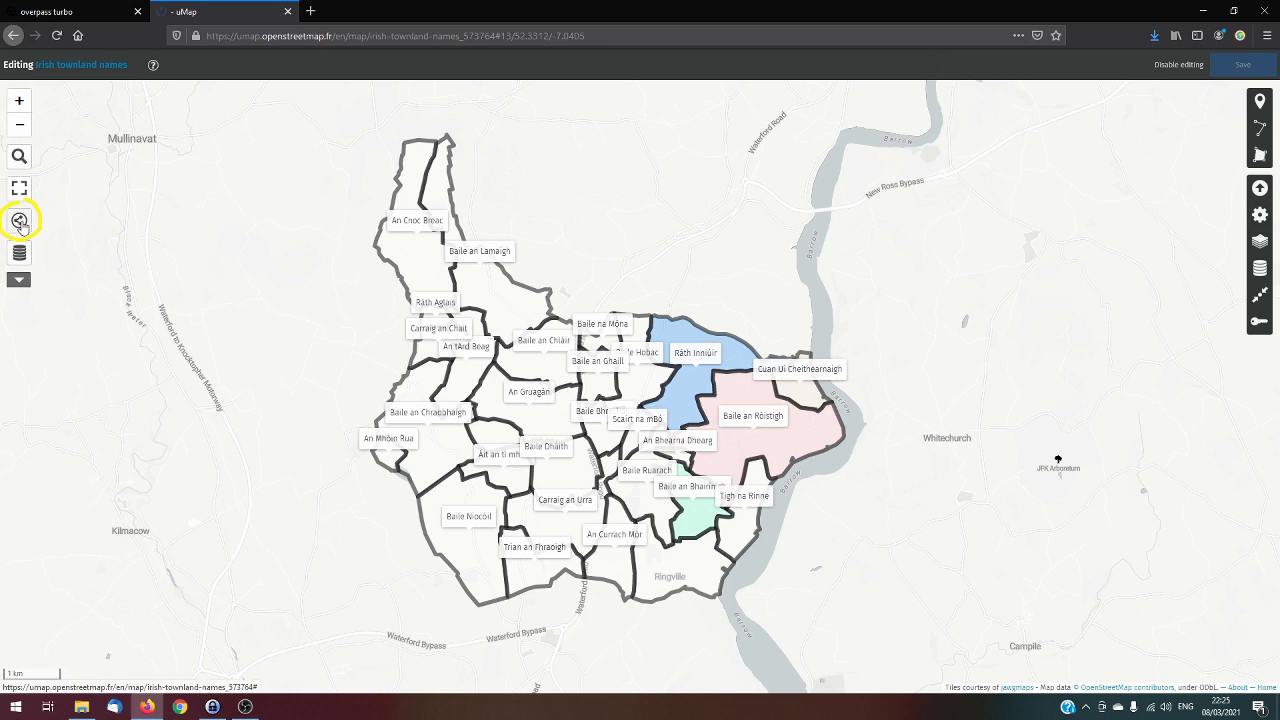
click(19, 220)
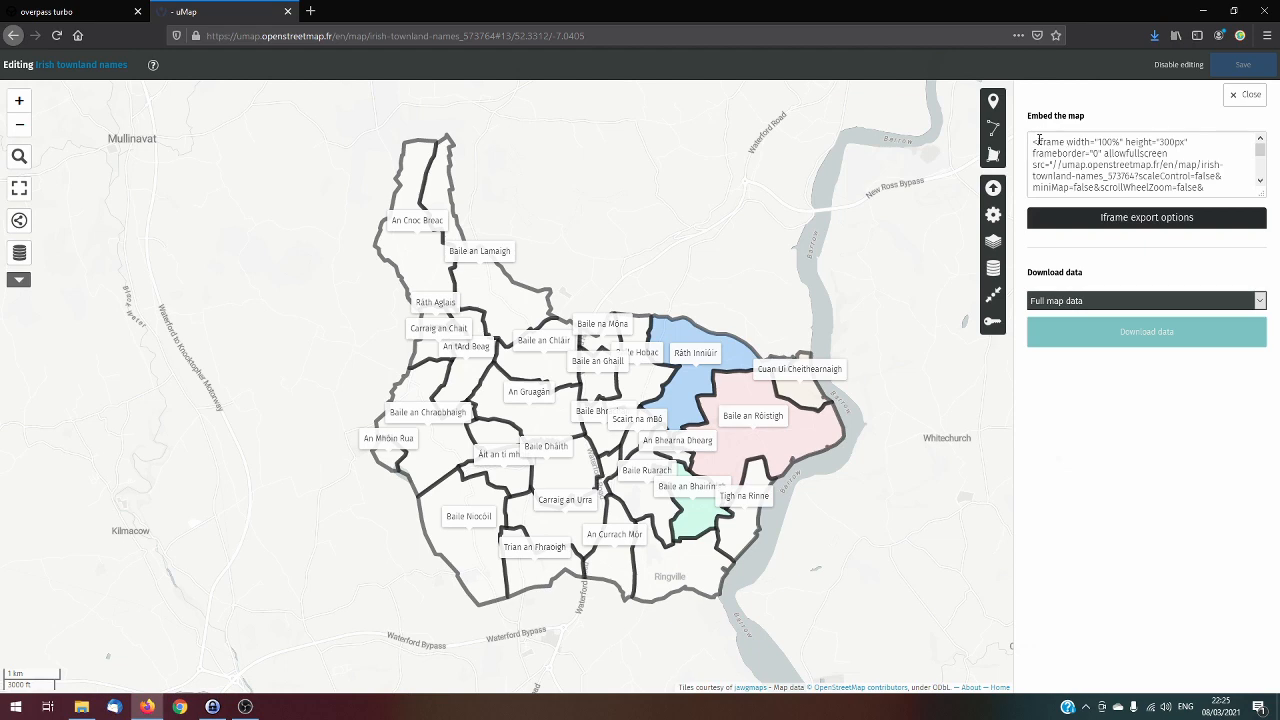
drag(1034, 142, 1256, 250)
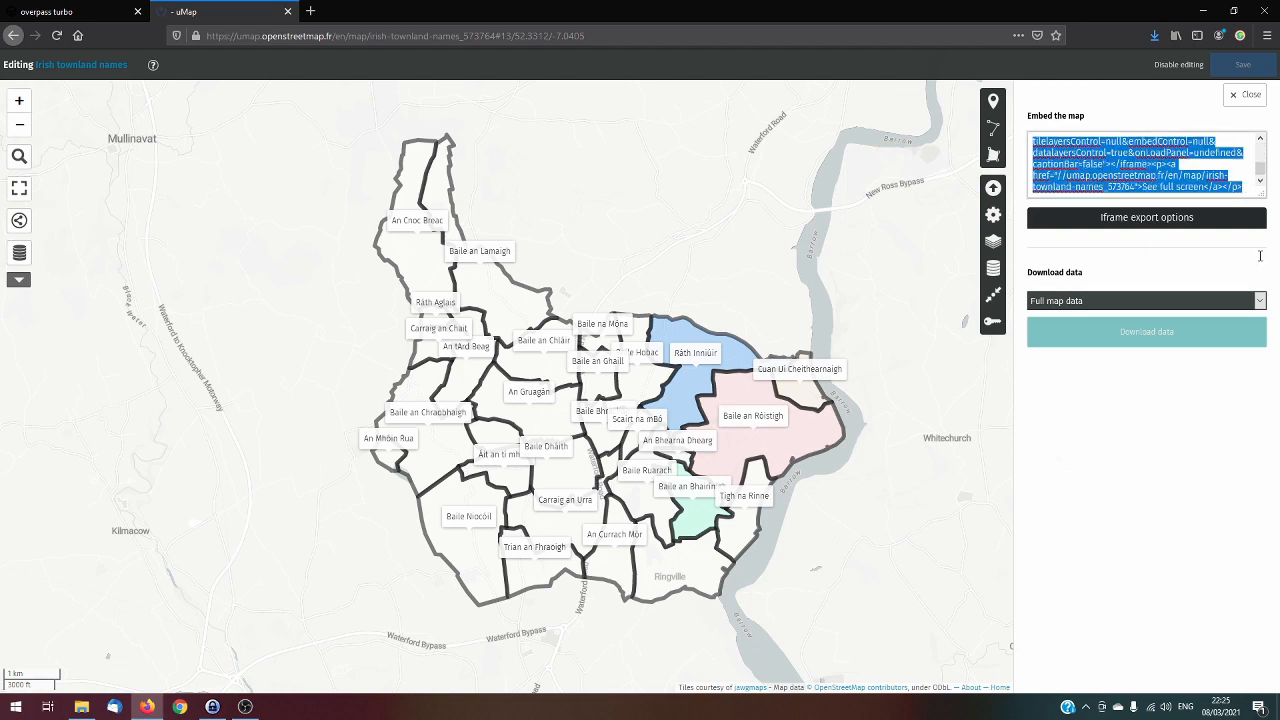
Review all the iframe export options, from width and height to the data layers control, and close the embed options
click(1125, 218)
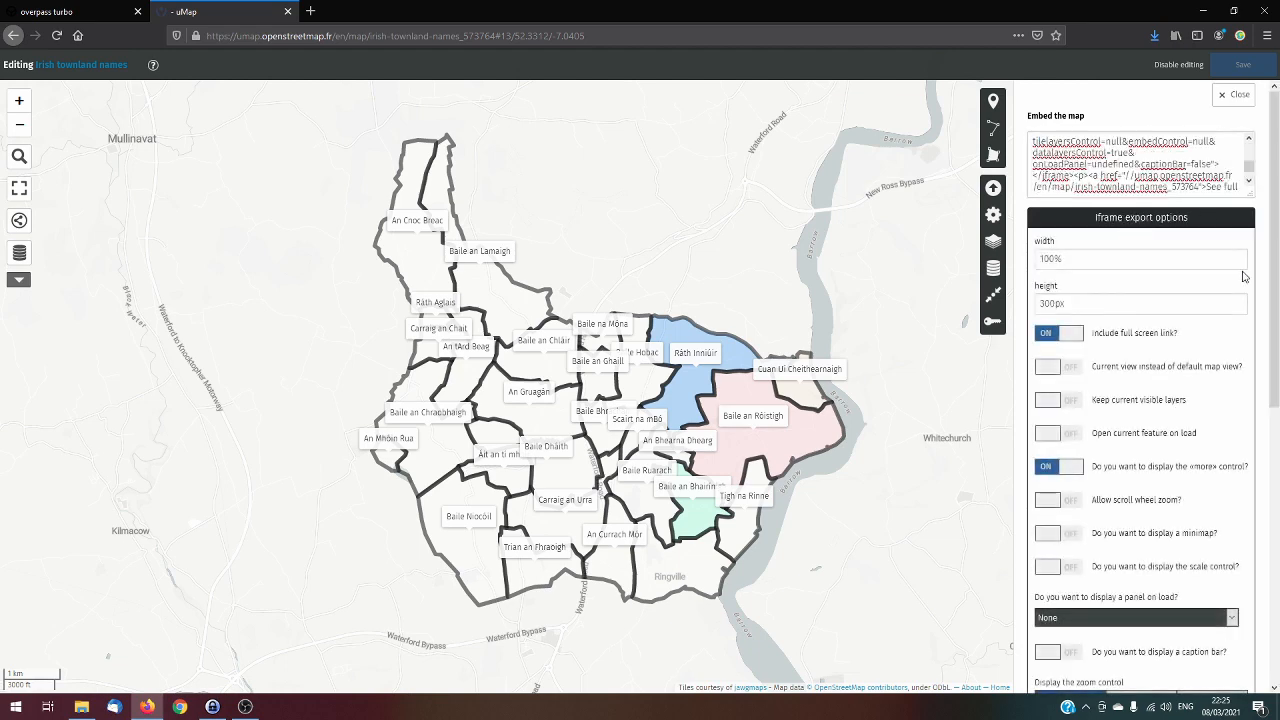
click(1046, 303)
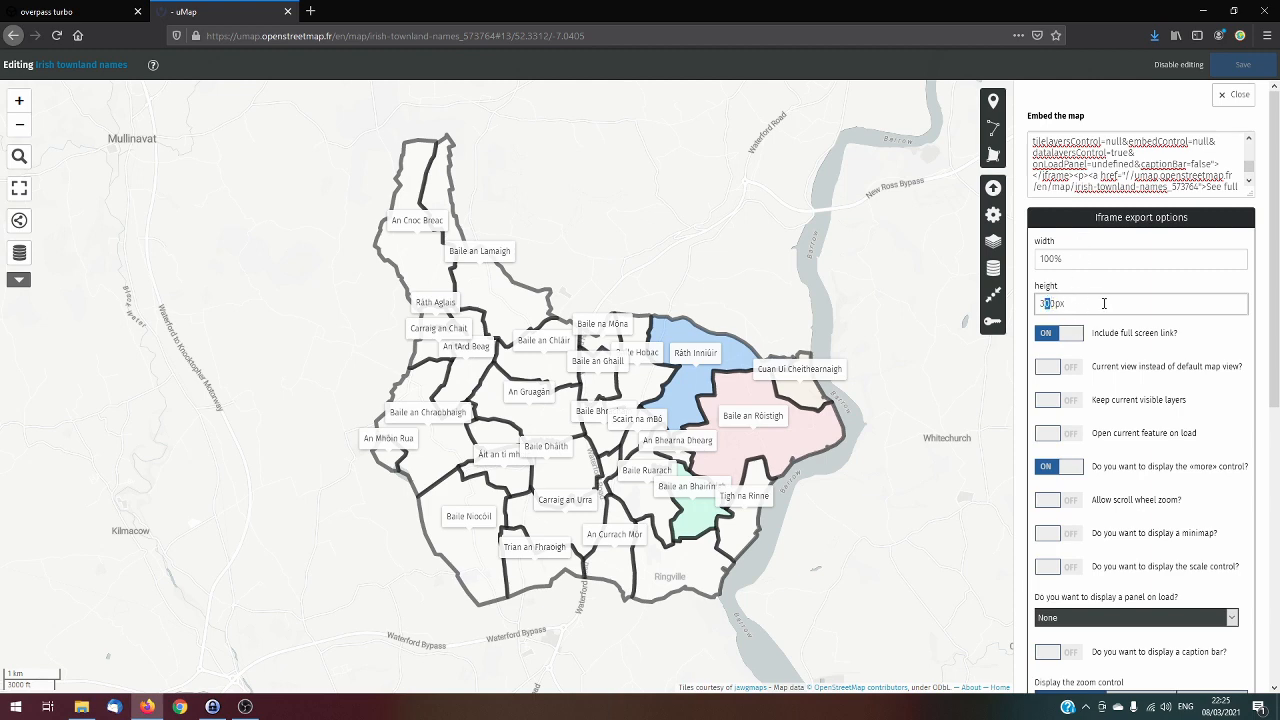
scroll(1150, 340, down, 3)
scroll(1189, 347, down, 2)
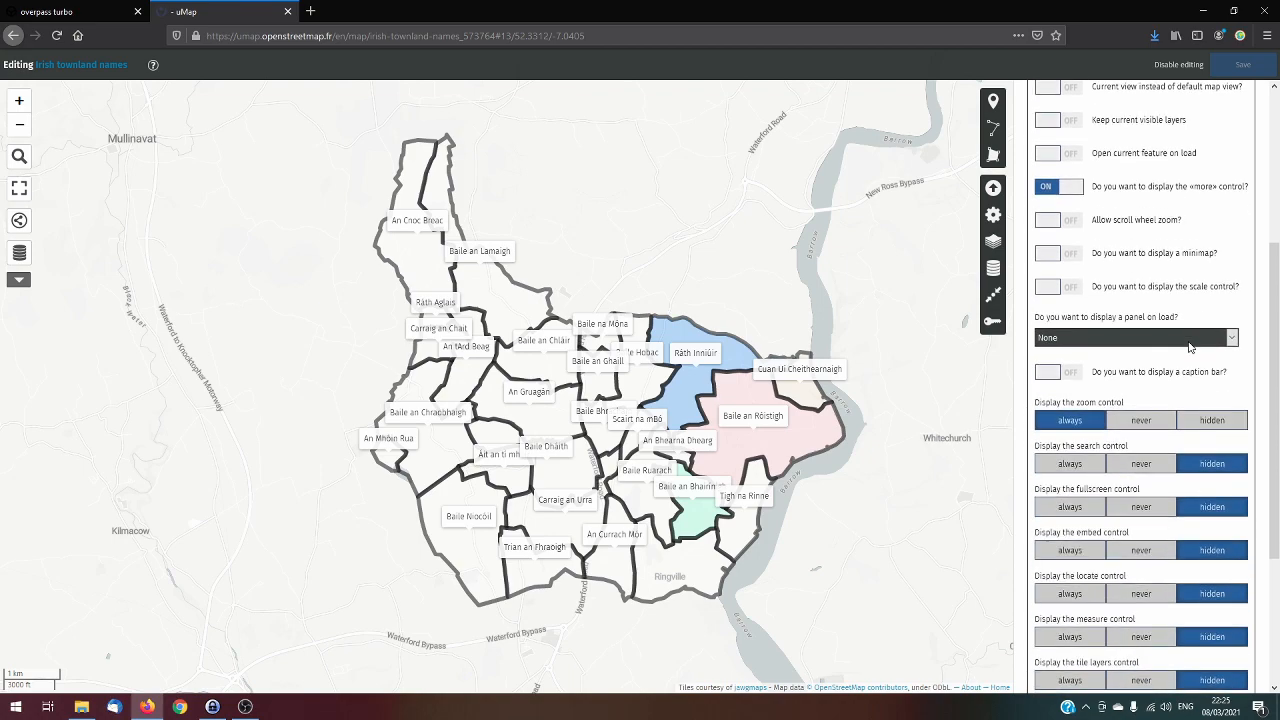
scroll(1189, 347, down, 2)
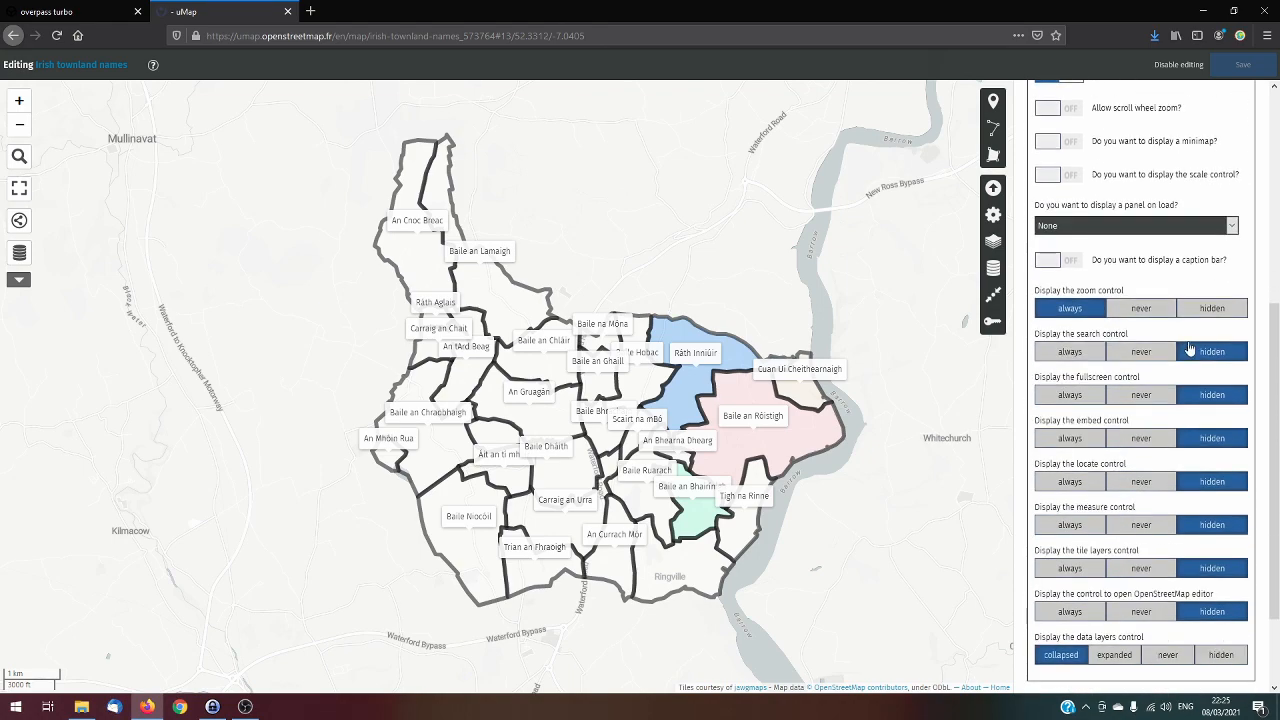
scroll(1189, 347, down, 1)
scroll(1189, 347, up, 9)
scroll(1189, 347, down, 8)
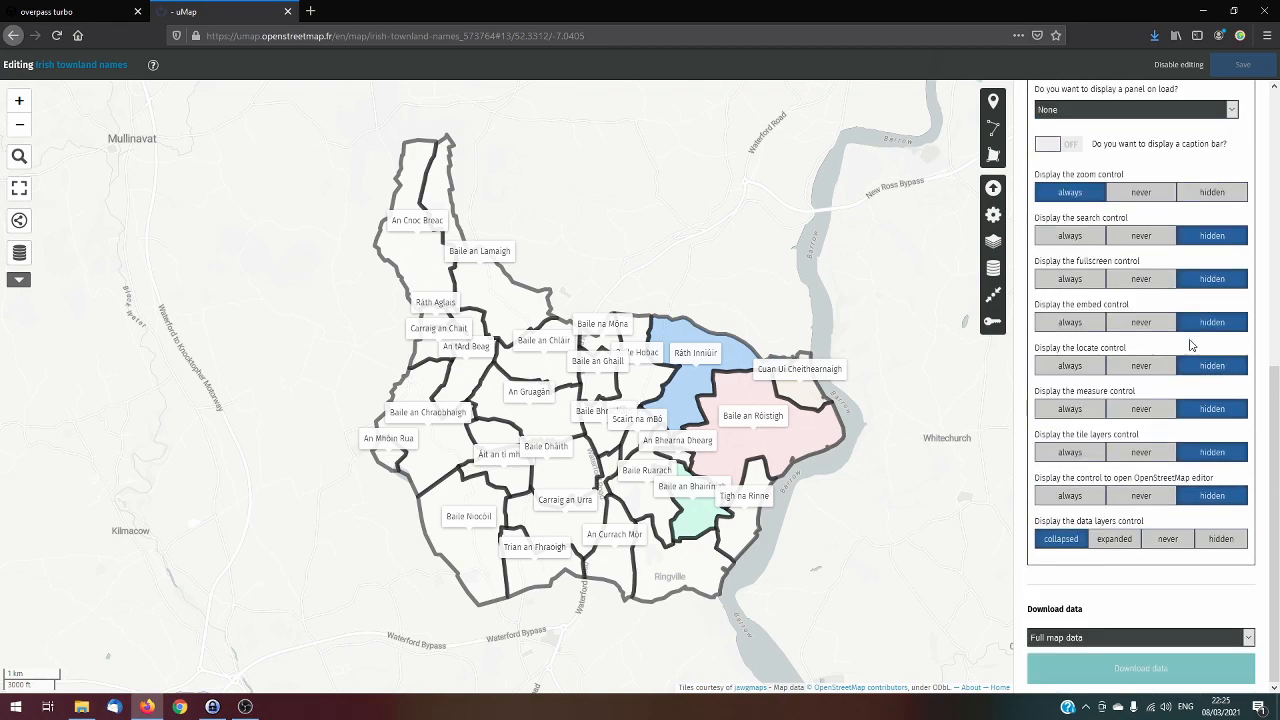
scroll(1189, 347, up, 8)
scroll(1190, 344, up, 1)
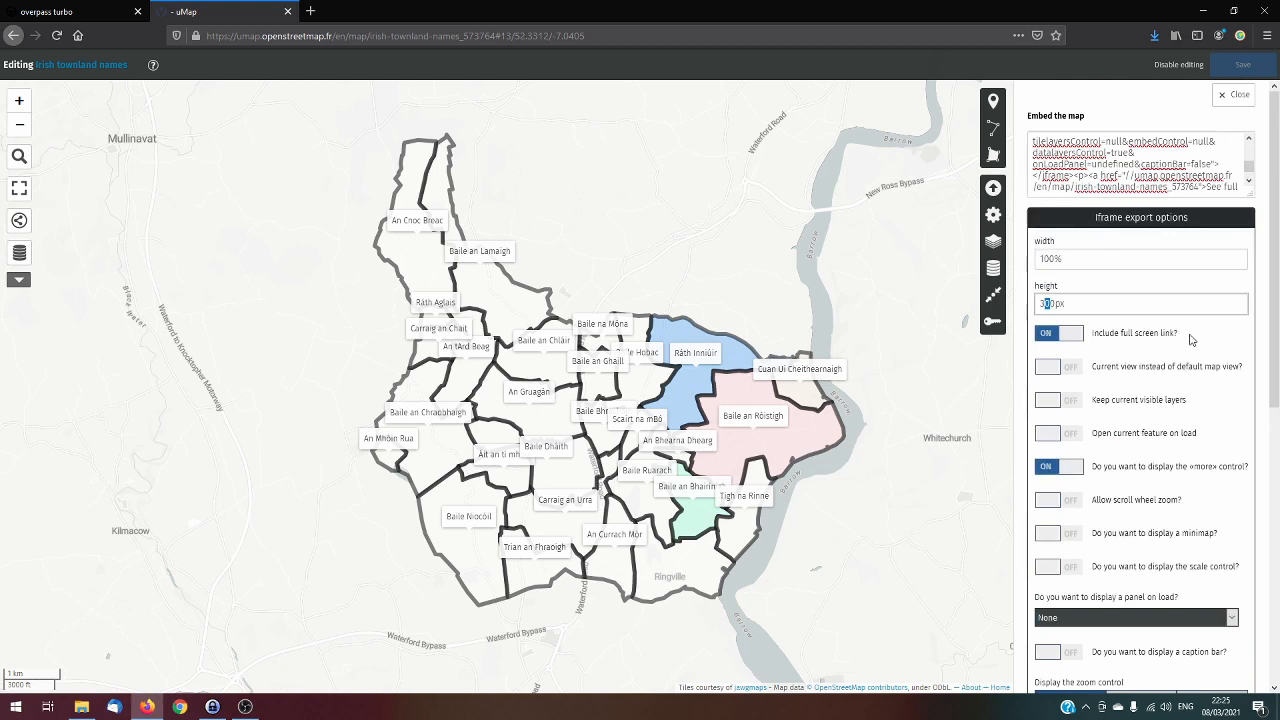
click(1140, 224)
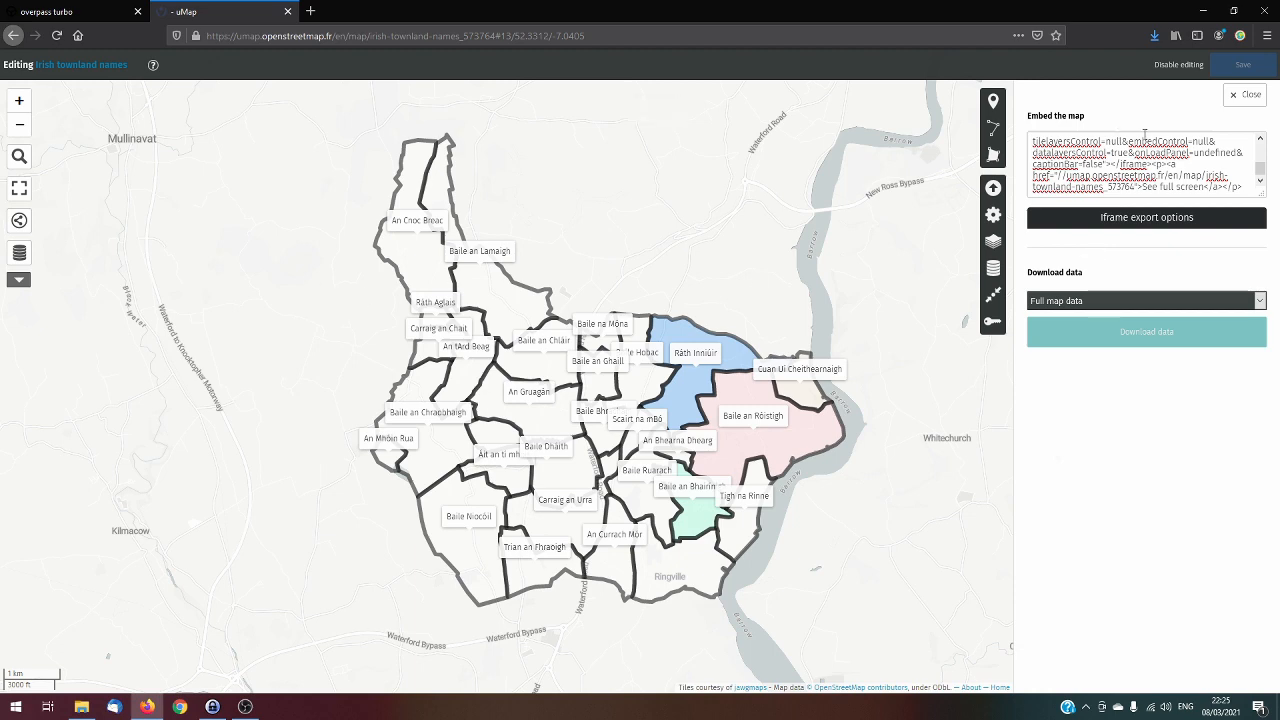
click(1245, 94)
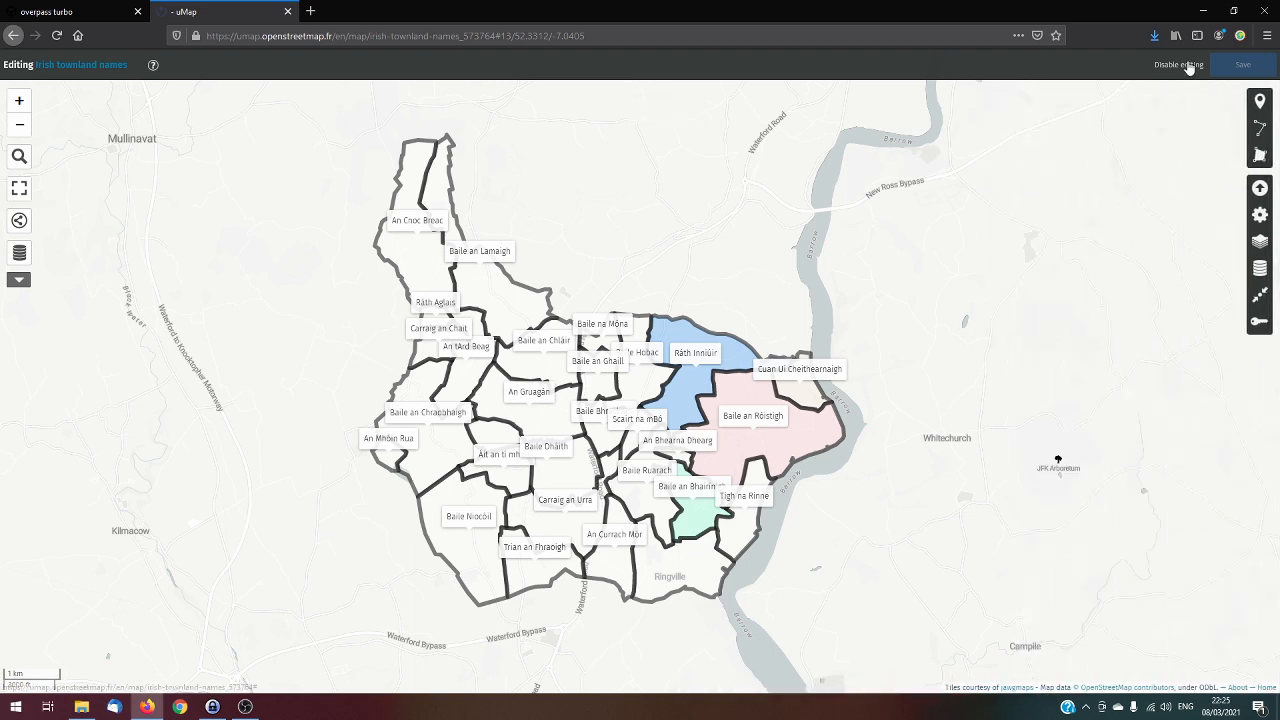
Disable editing, reopen the embed options and select the map's full web address for sharing
click(1178, 64)
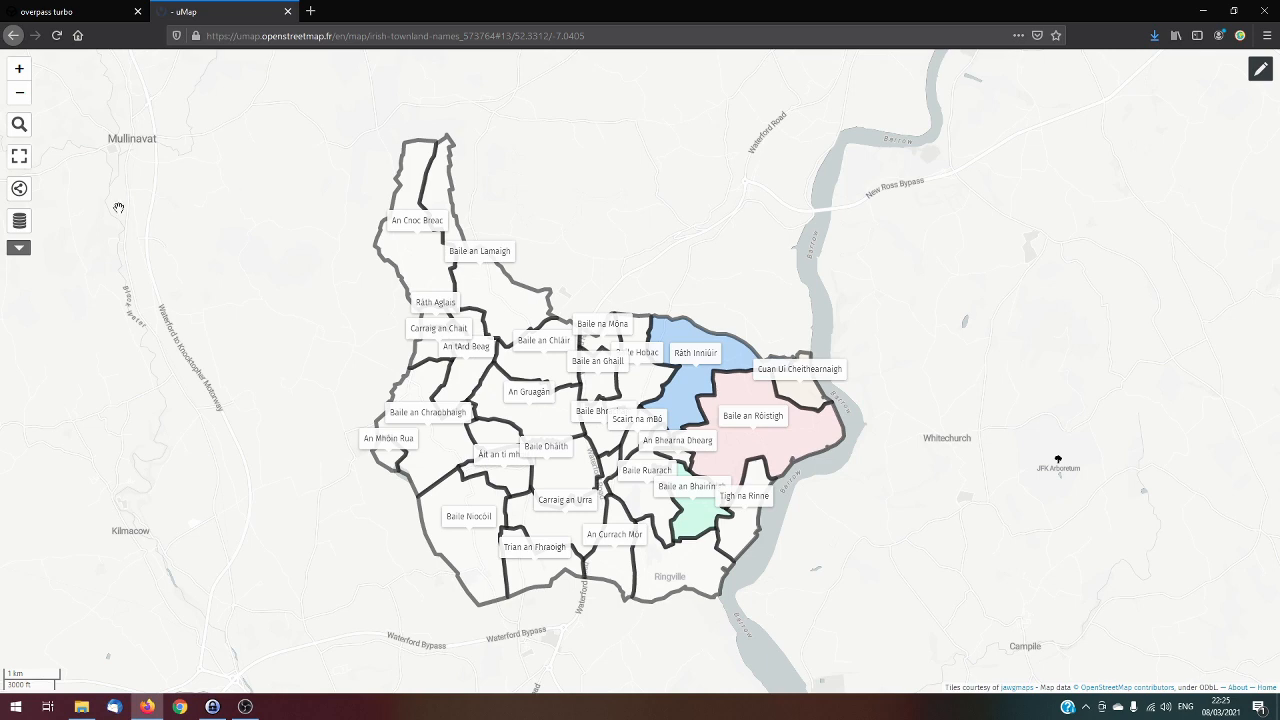
click(19, 190)
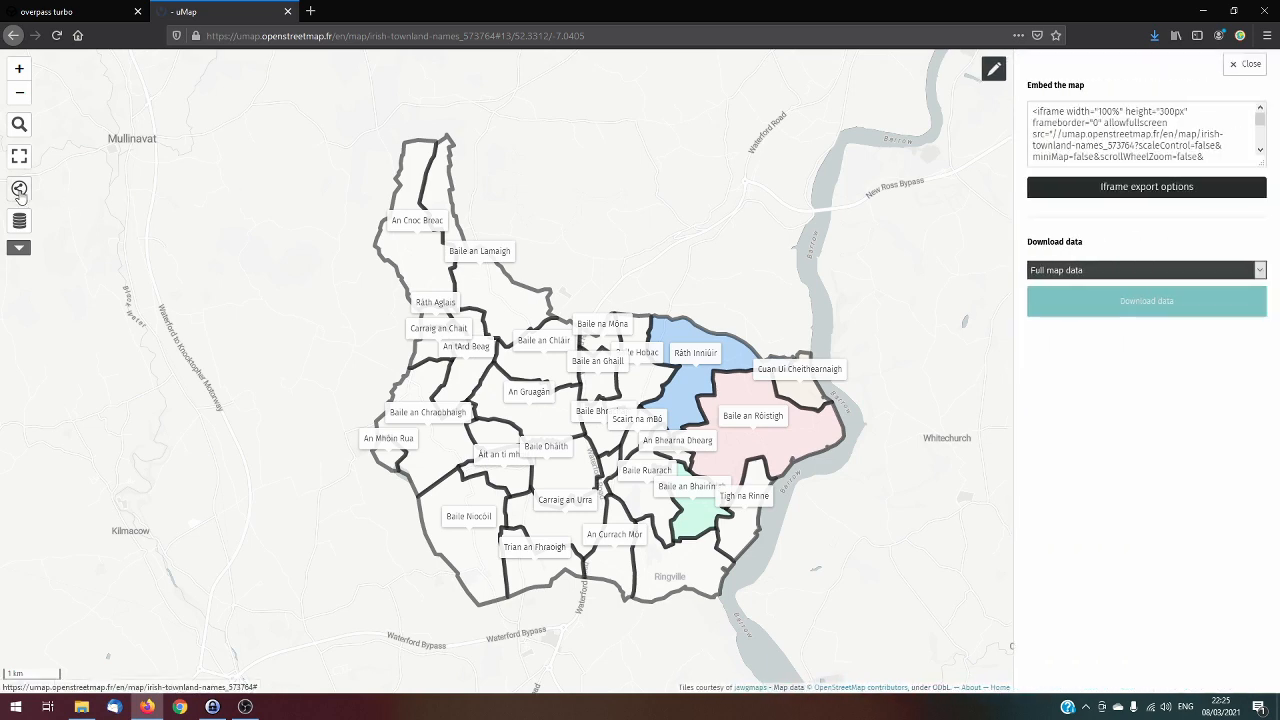
click(508, 36)
key(Return)
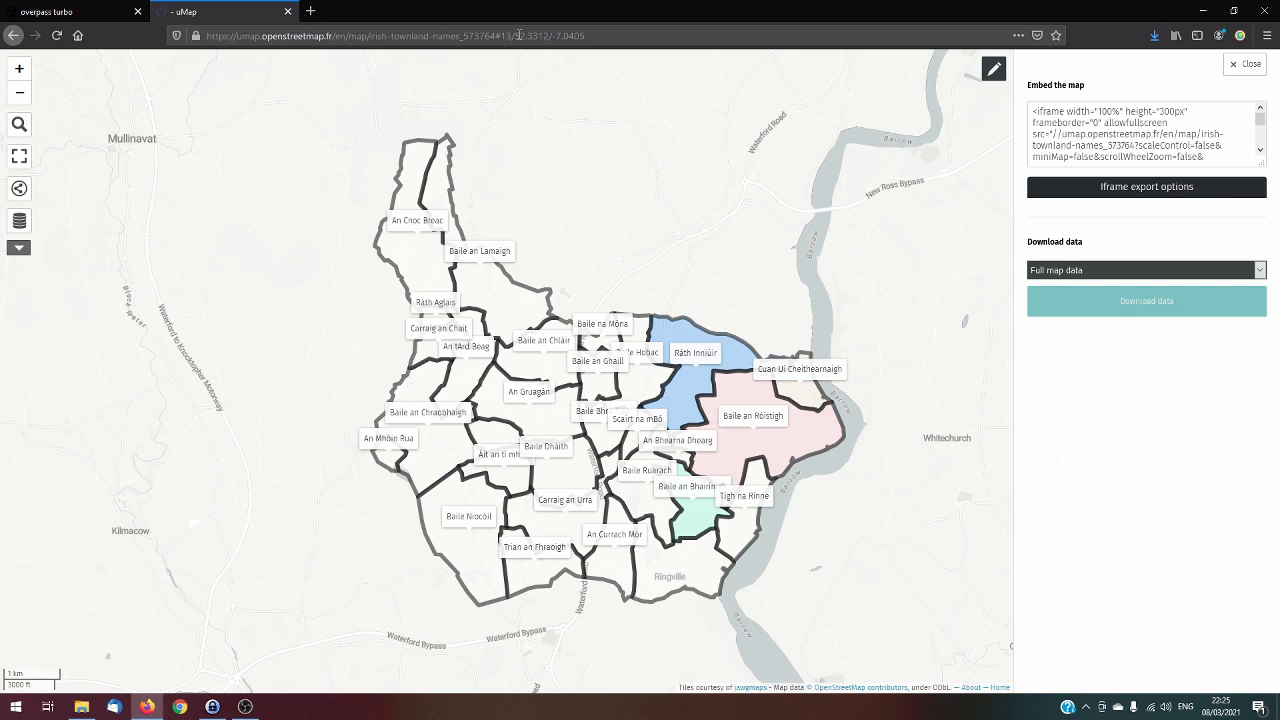
click(519, 36)
key(Escape)
drag(207, 36, 617, 36)
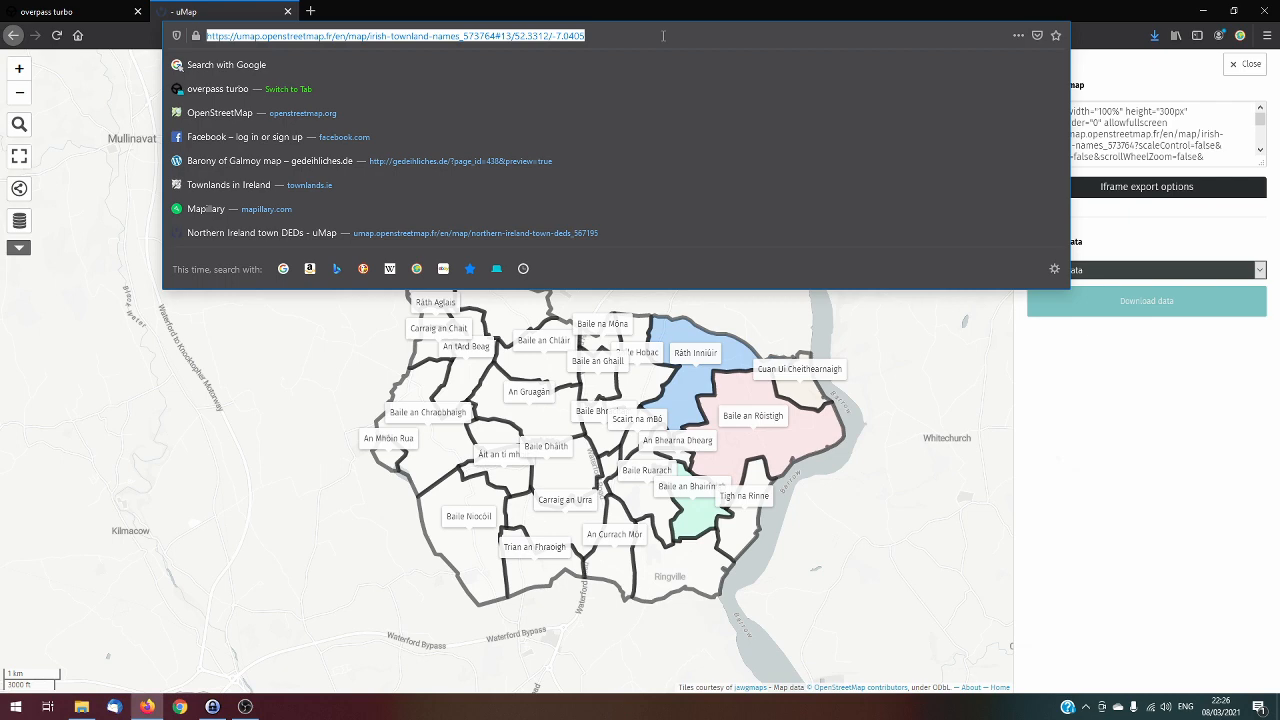
click(662, 34)
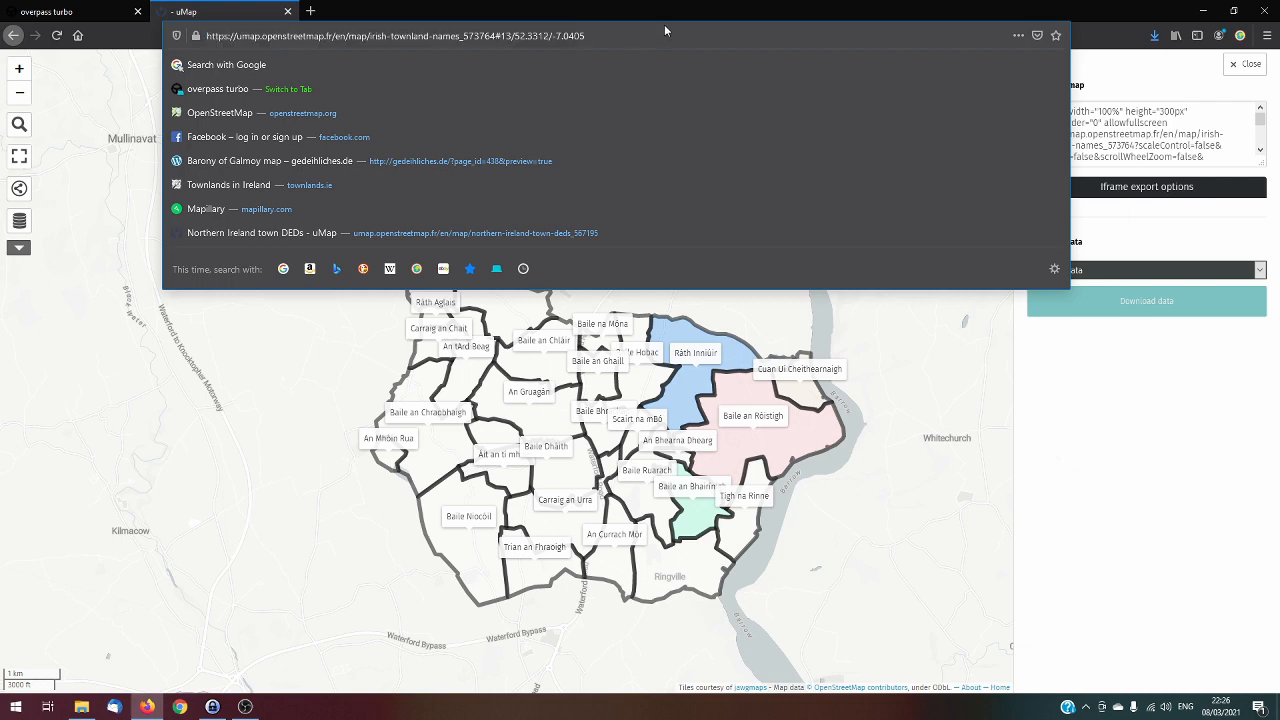
Remove the position suffix #13/52.3312/-7.0405 from the map's address and load the shortened address
drag(496, 36, 620, 40)
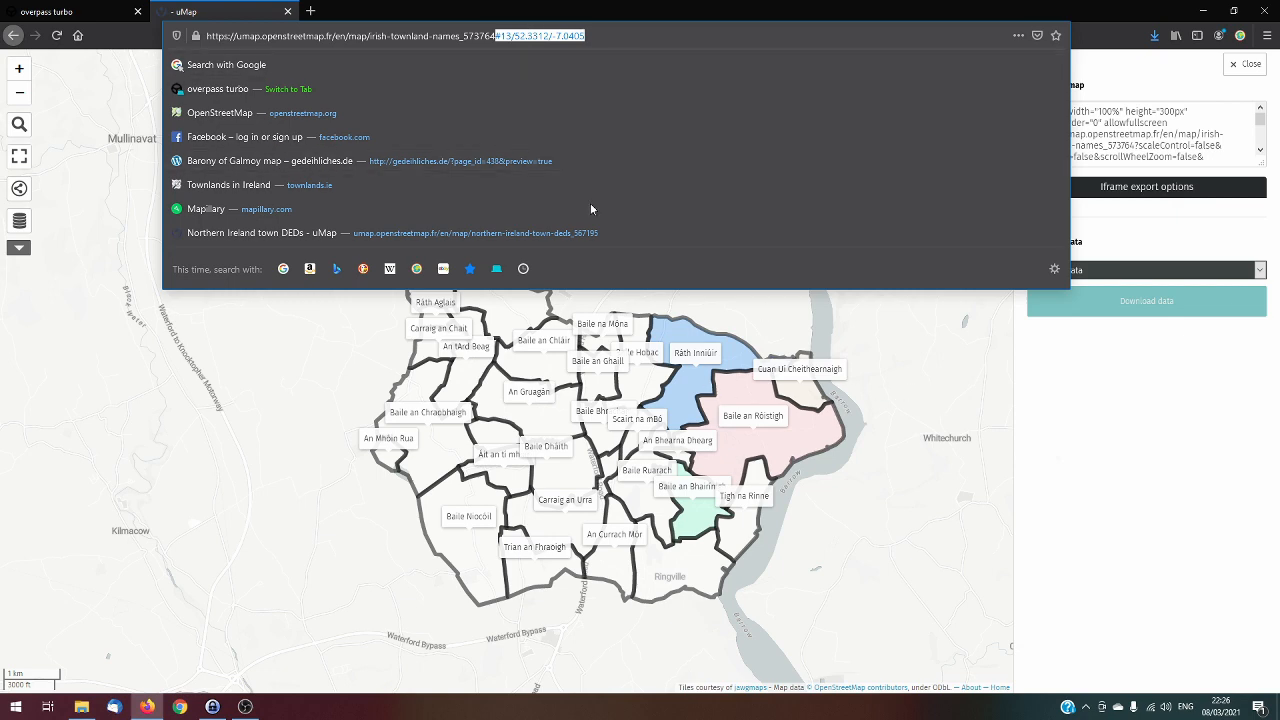
click(496, 35)
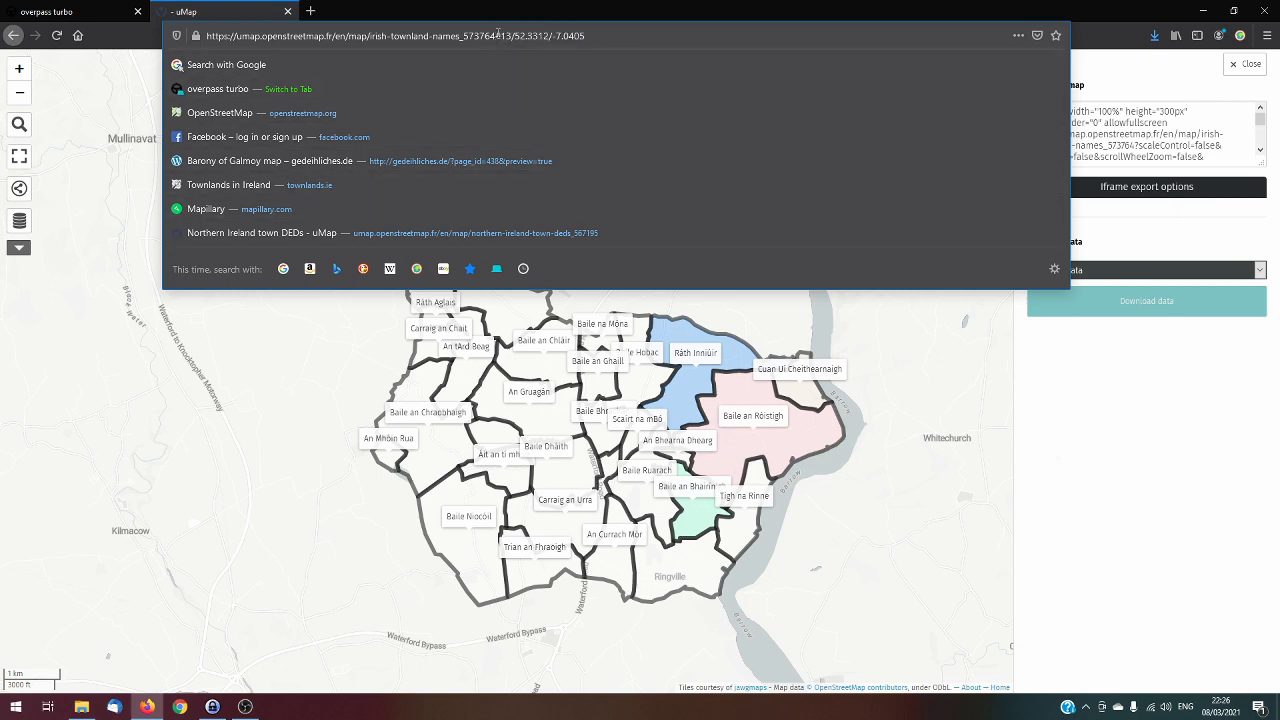
drag(497, 35, 635, 36)
key(BackSpace)
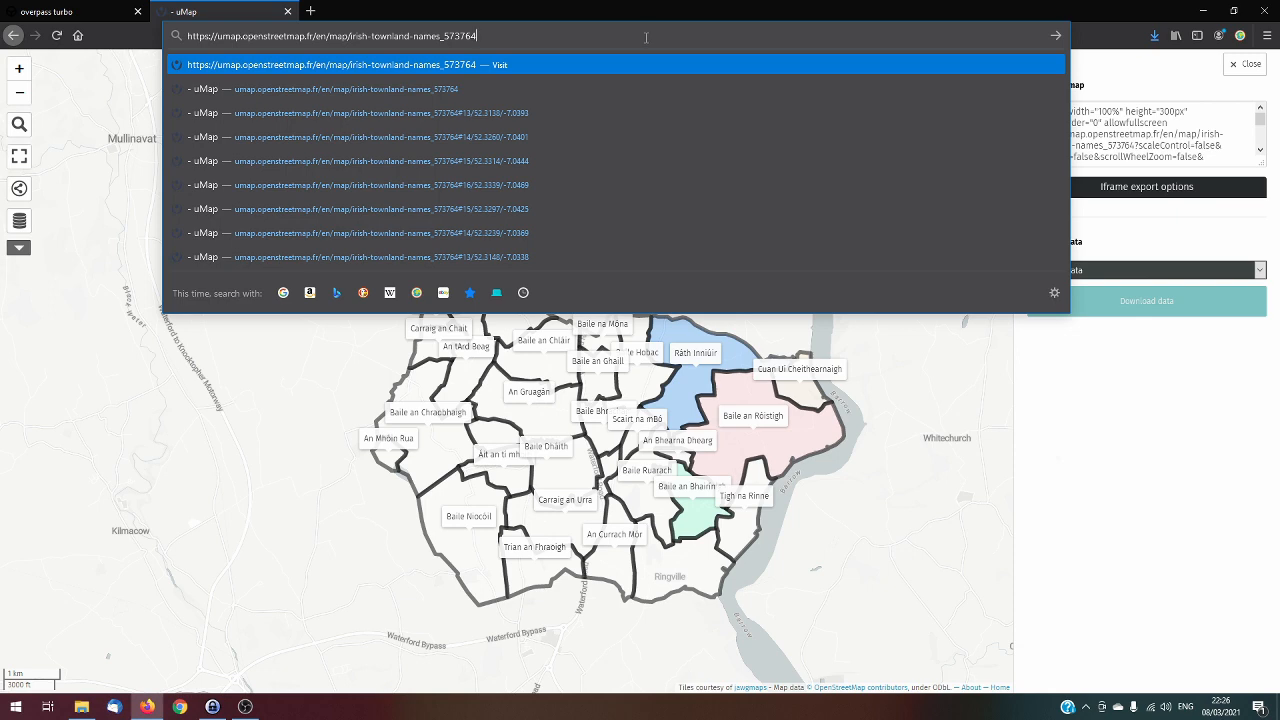
key(Return)
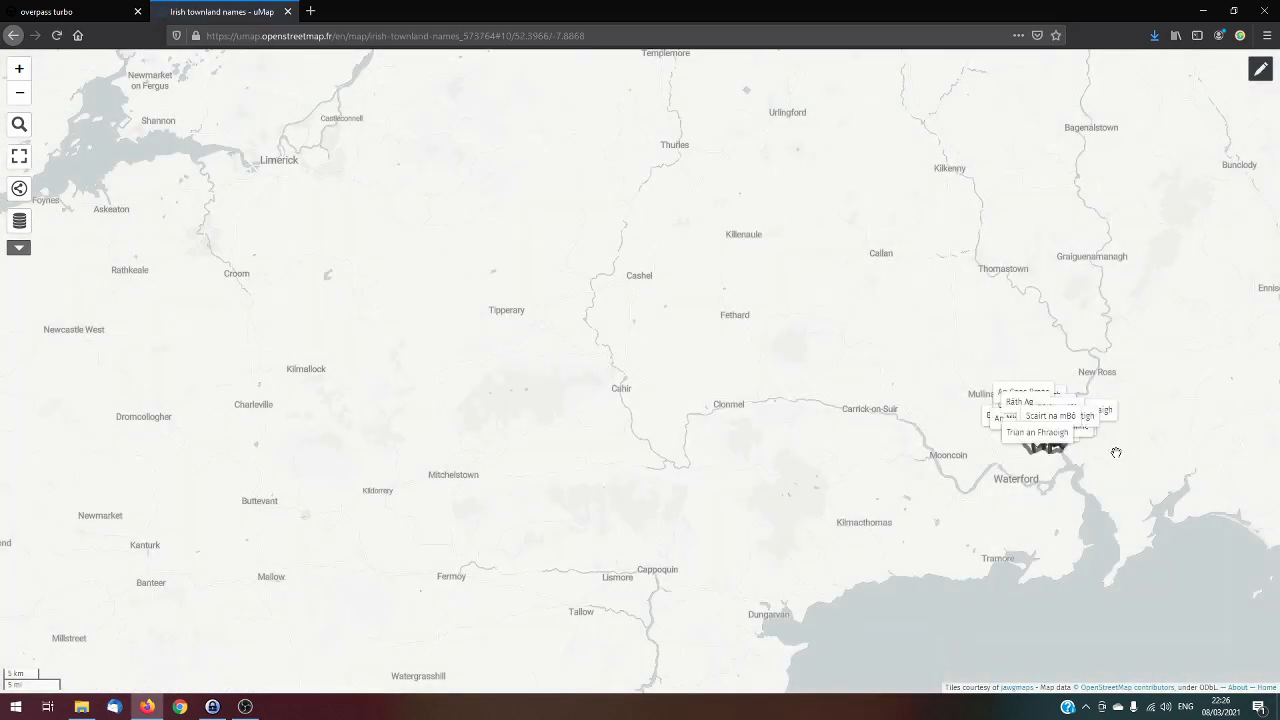
Re-enable editing, frame all the Kilcolumb townlands, store this center and zoom as the map's default view and save the map
drag(1117, 449, 637, 349)
scroll(766, 420, up, 2)
scroll(716, 423, up, 3)
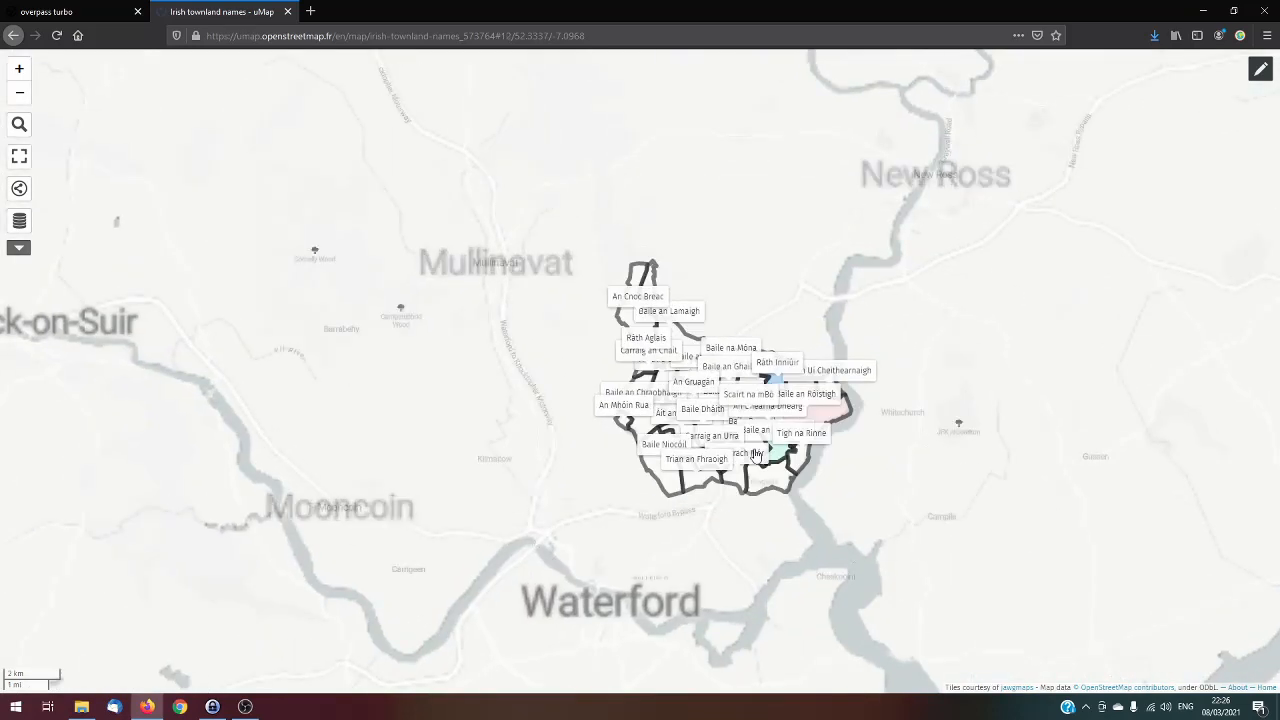
click(1262, 70)
mouse_move(988, 271)
mouse_down()
mouse_move(985, 298)
mouse_move(977, 243)
mouse_move(972, 259)
mouse_up()
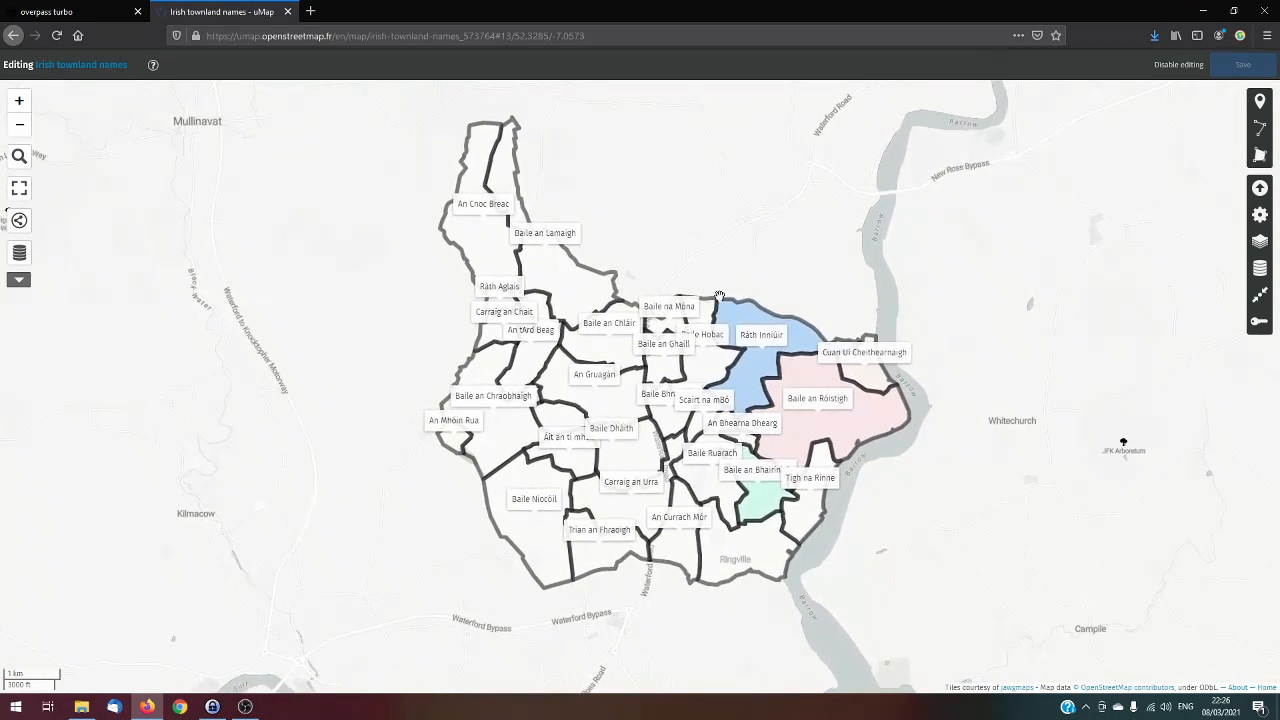
drag(1051, 485, 1004, 486)
click(1260, 296)
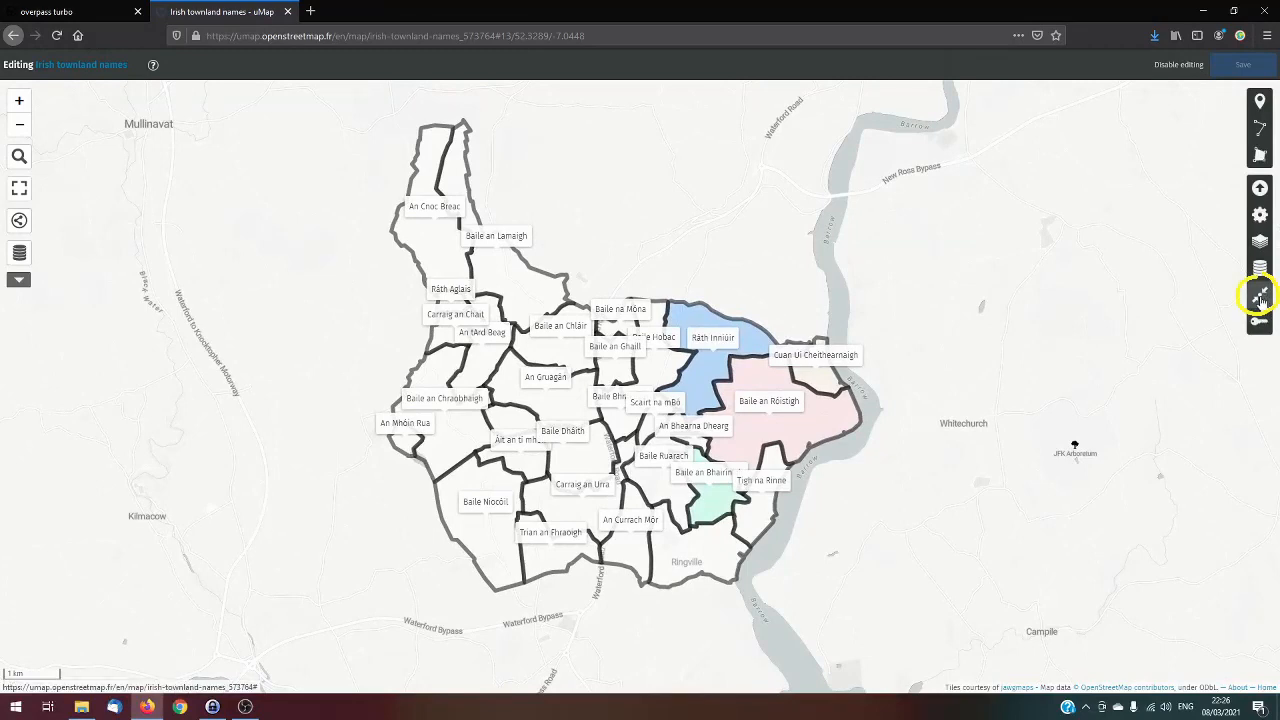
click(1260, 296)
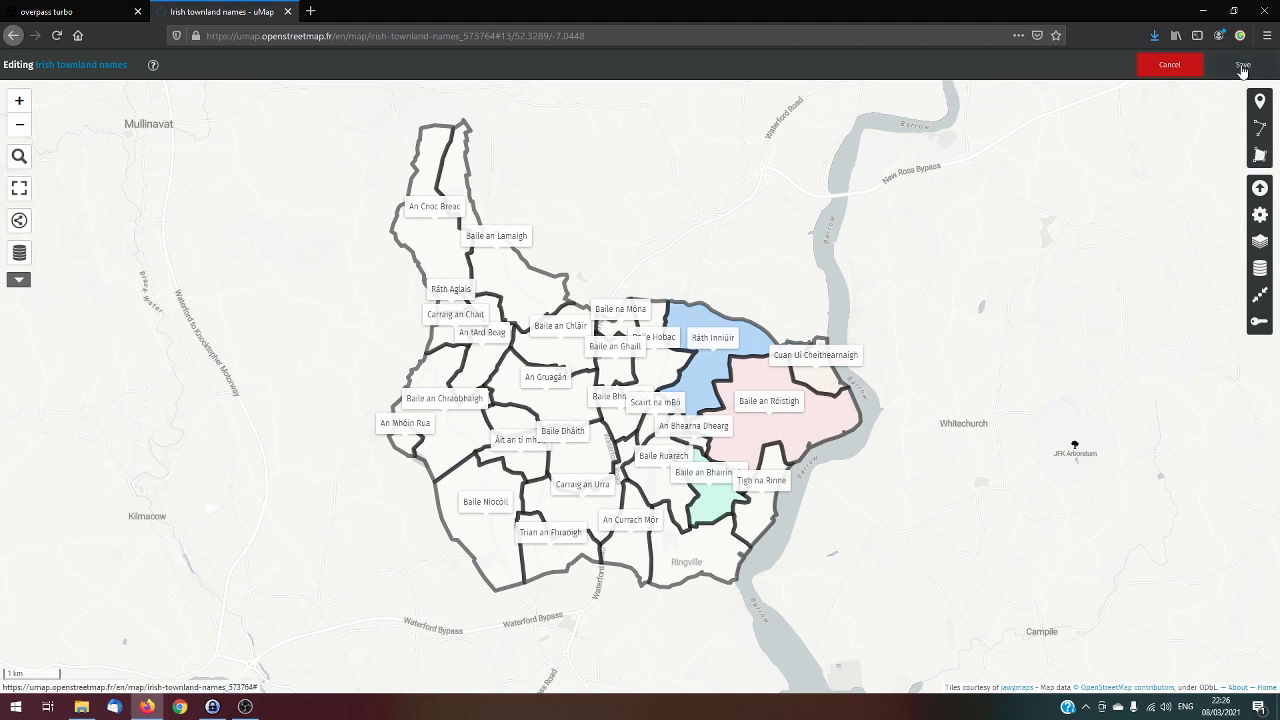
click(1242, 66)
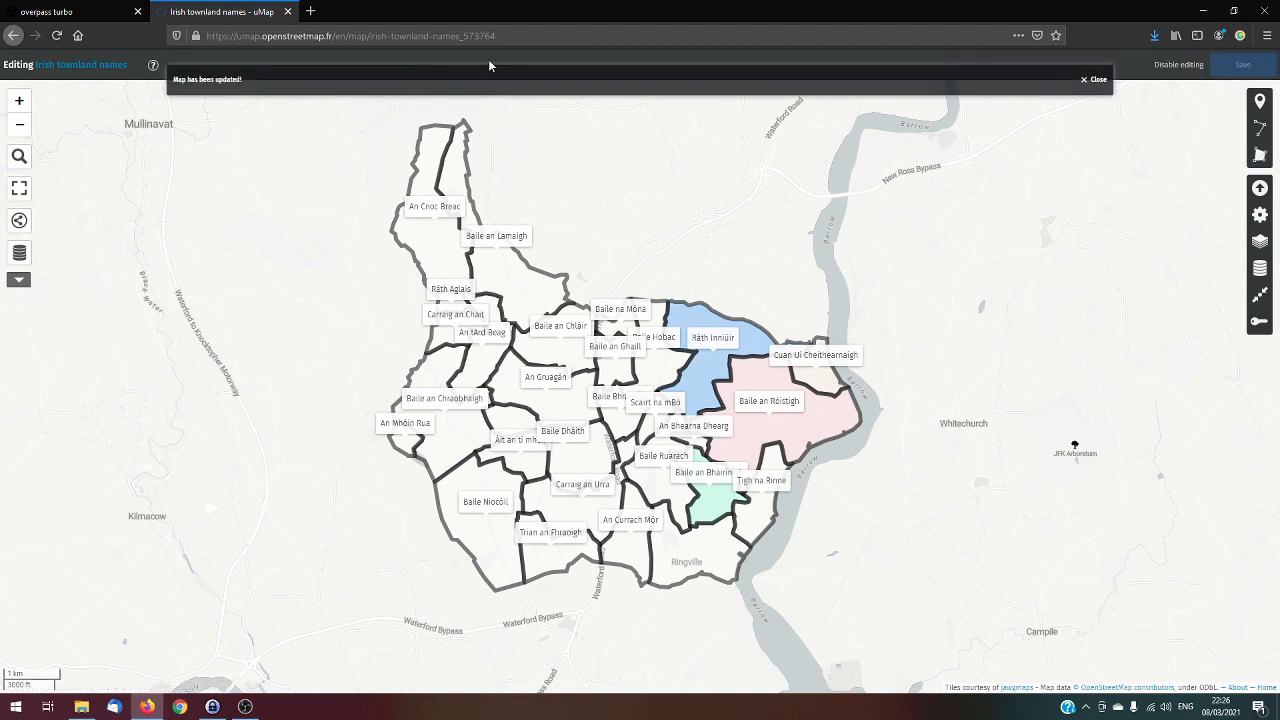
Reload the map from its address without the position suffix to check the saved starting view and the townland labels
click(525, 34)
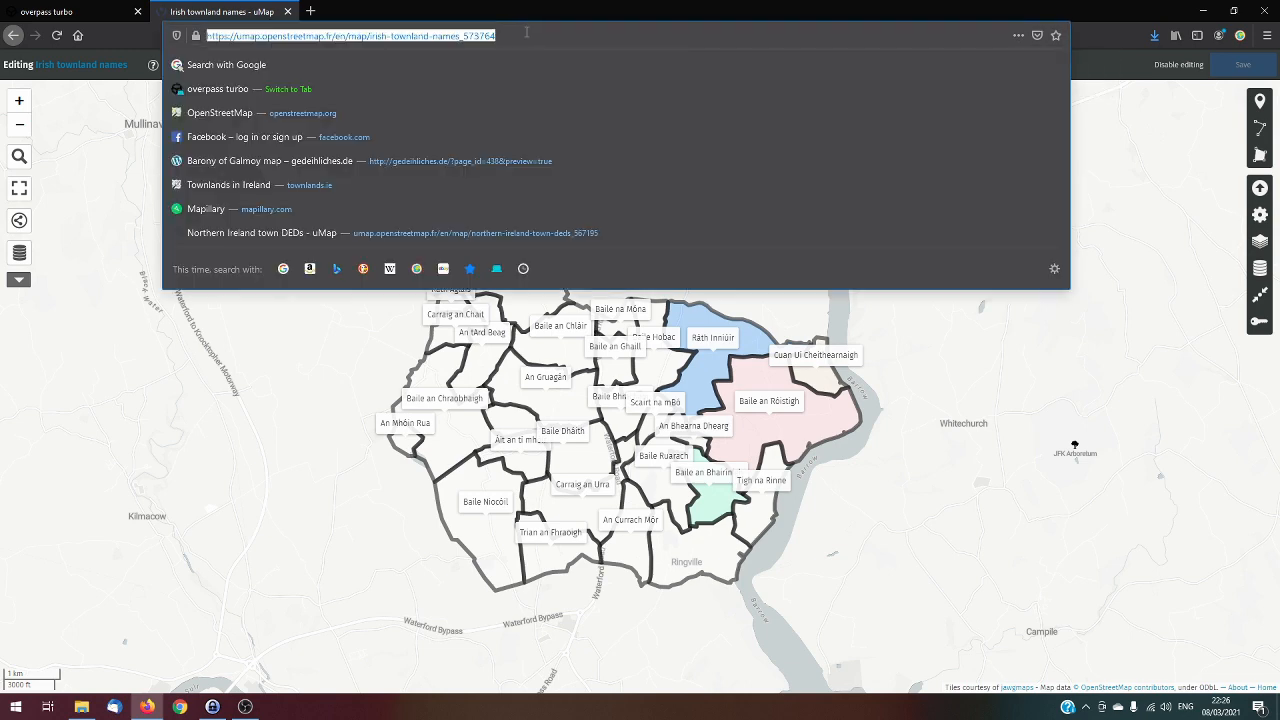
key(Return)
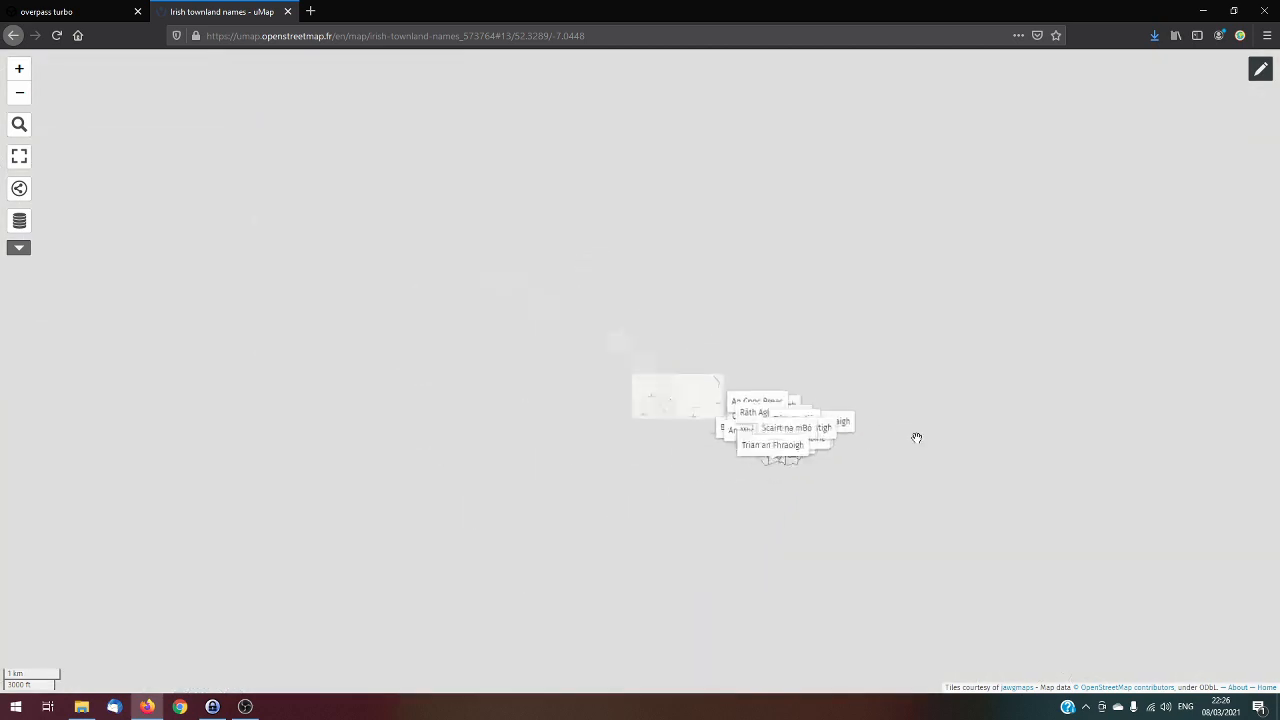
scroll(914, 437, down, 5)
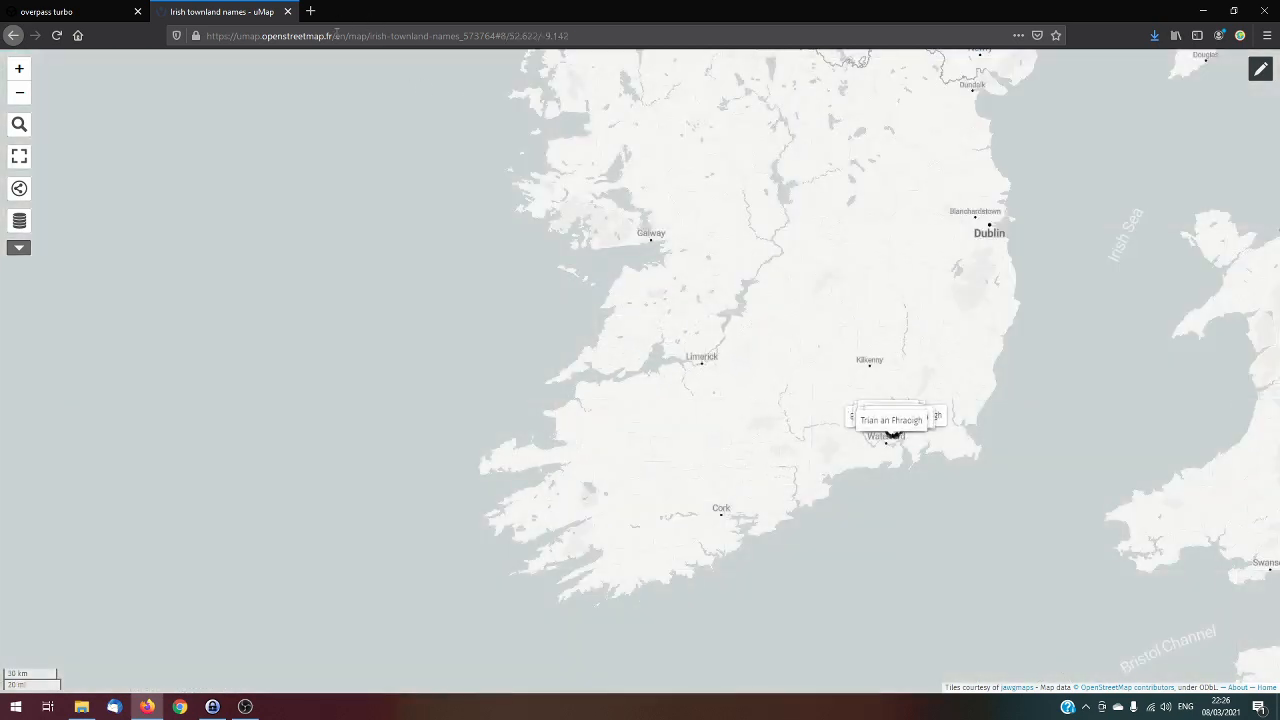
drag(500, 35, 645, 33)
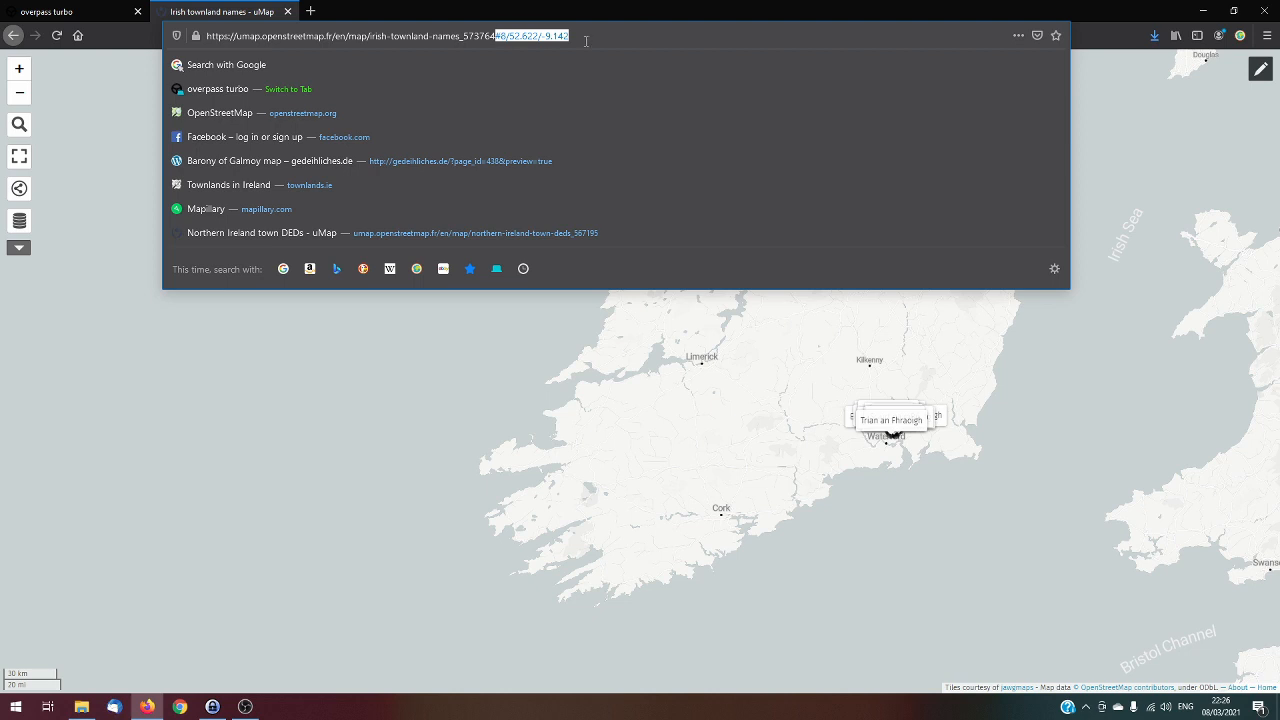
key(BackSpace)
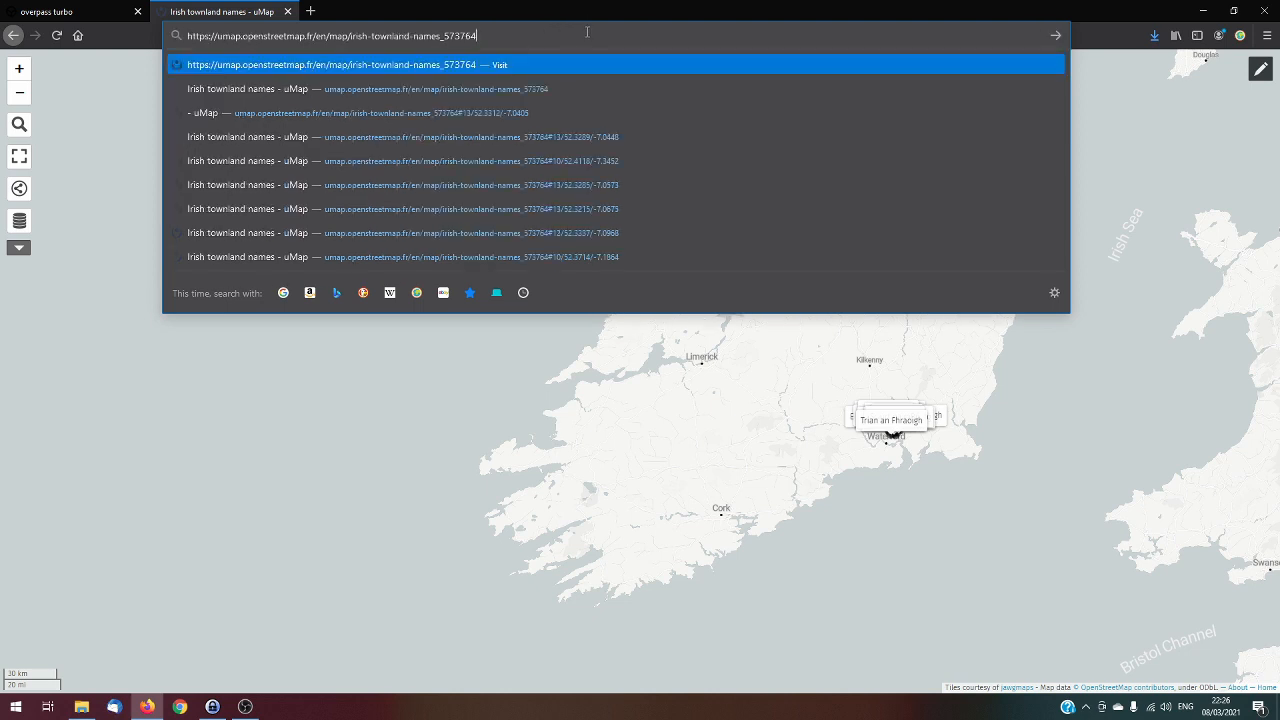
key(Return)
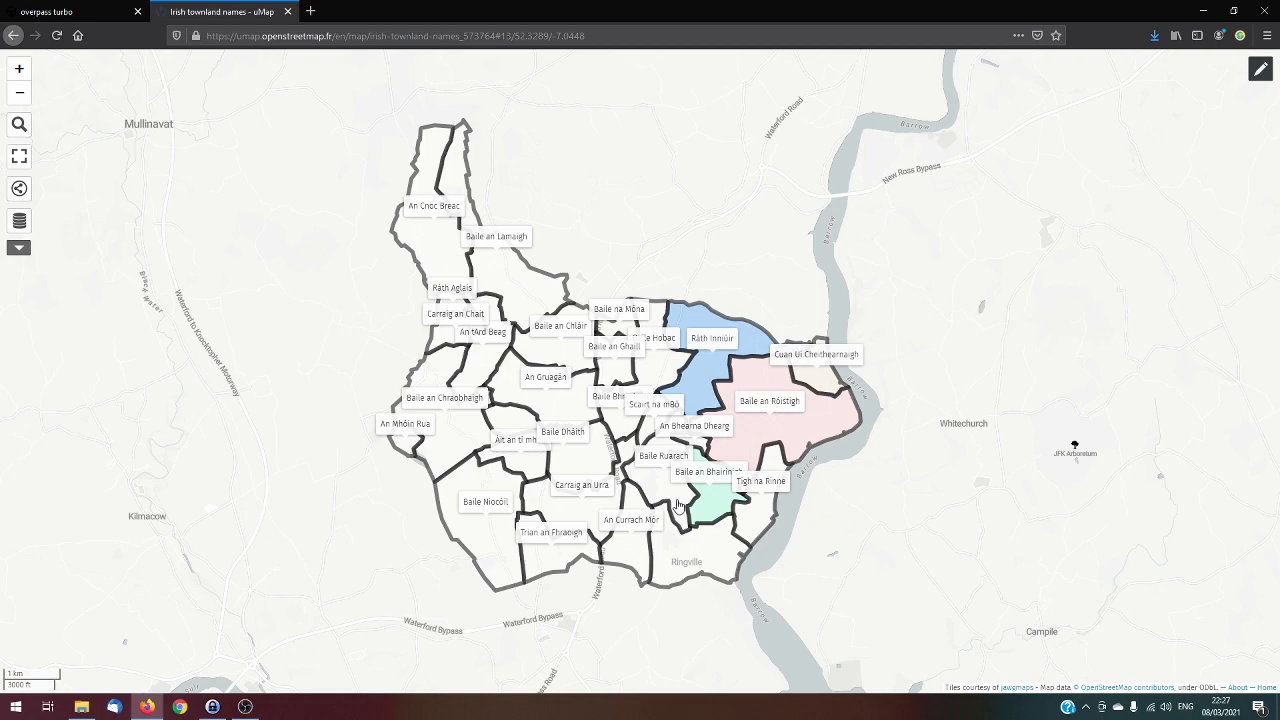
scroll(678, 503, up, 1)
scroll(623, 451, down, 1)
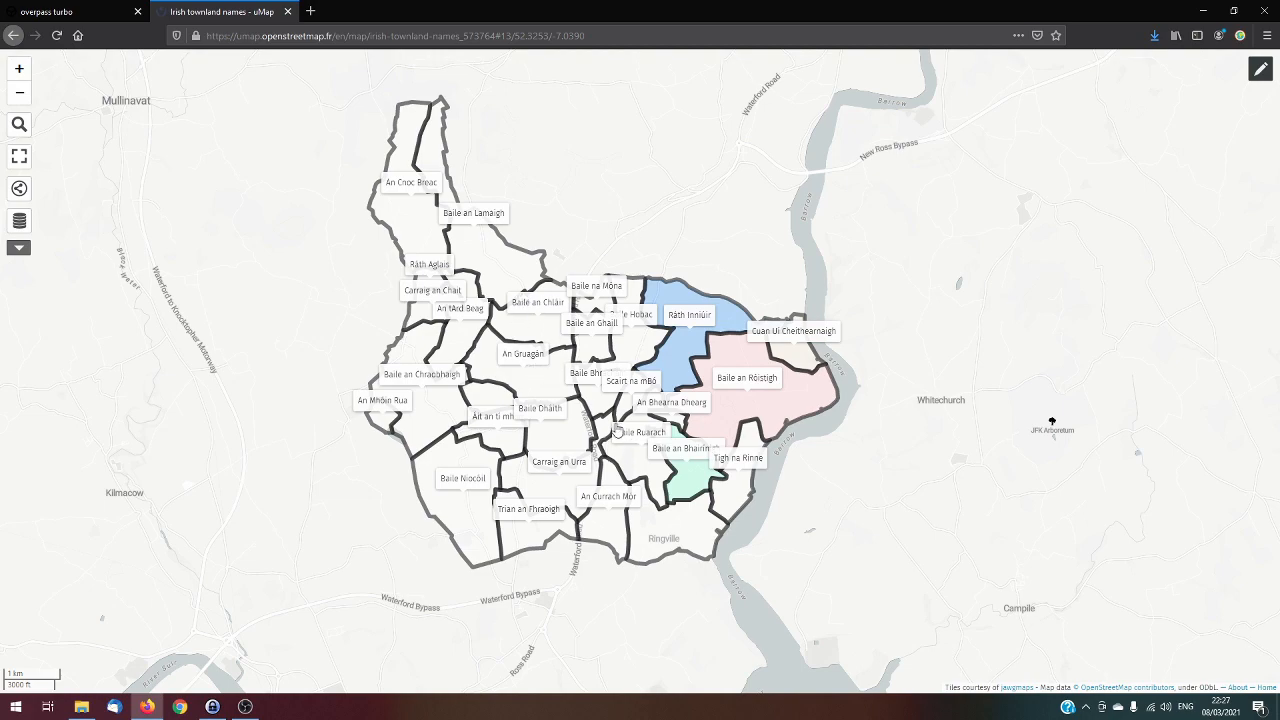
scroll(617, 430, up, 1)
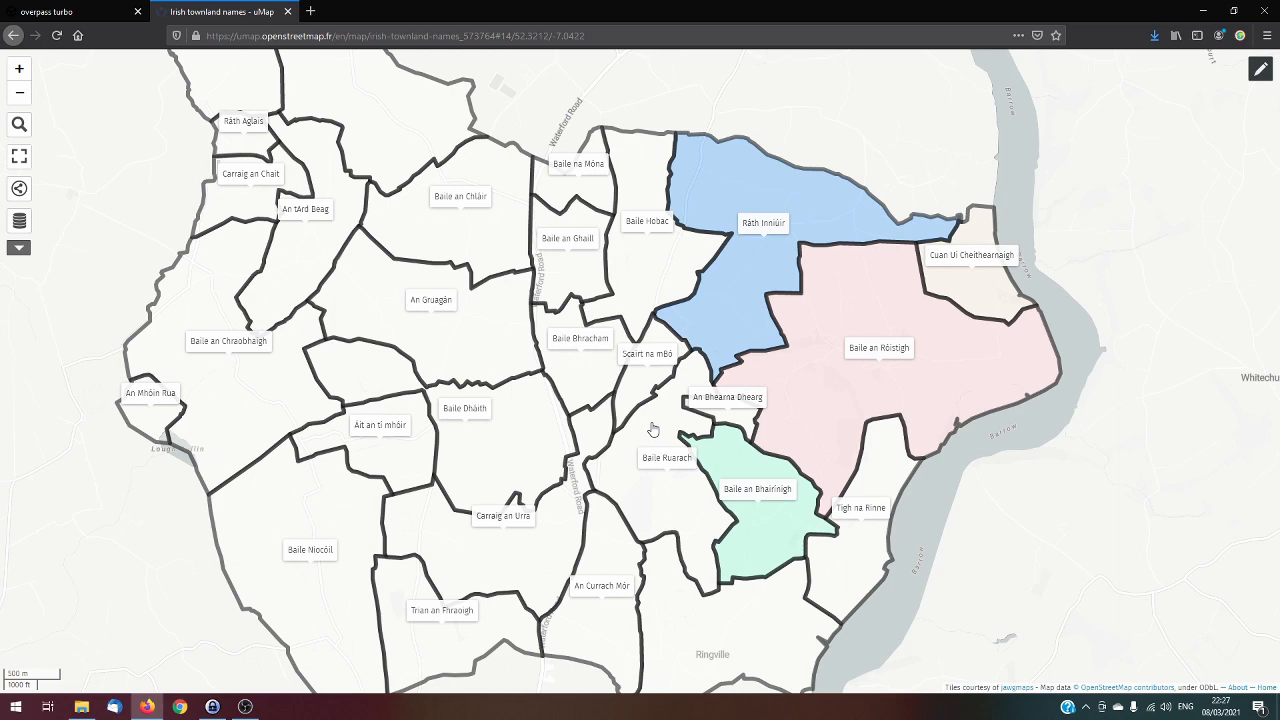
scroll(658, 427, down, 1)
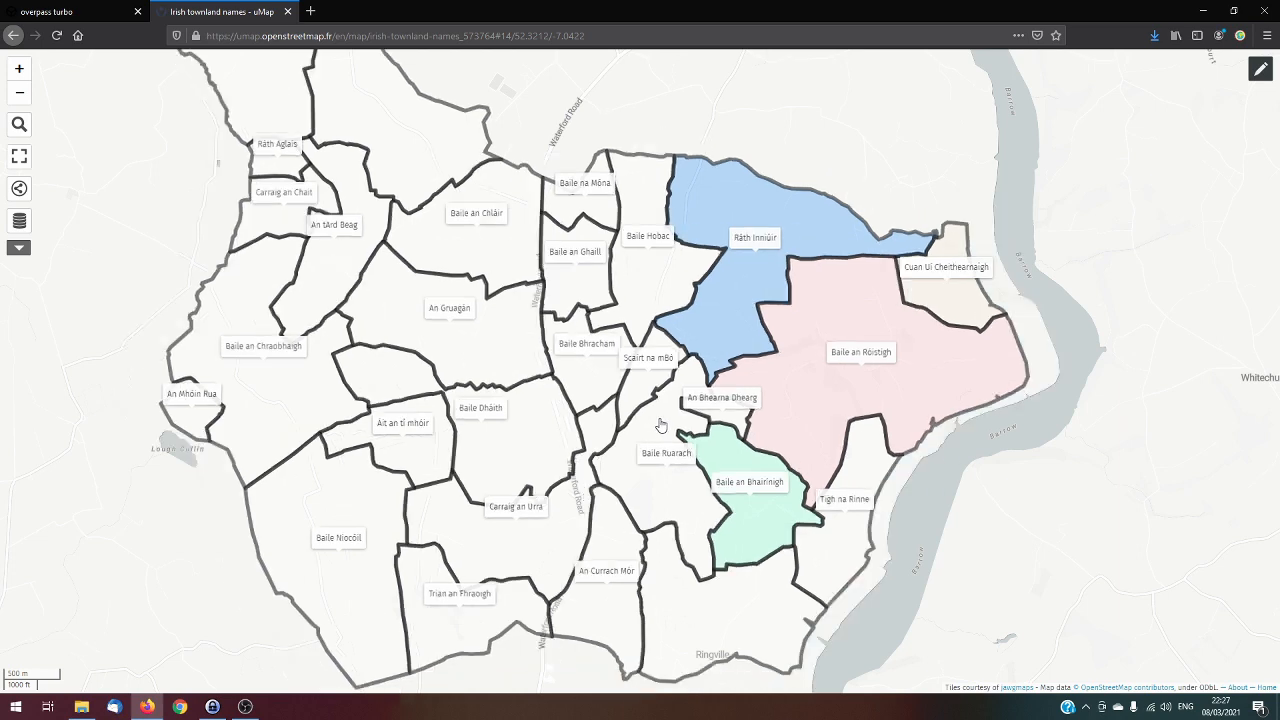